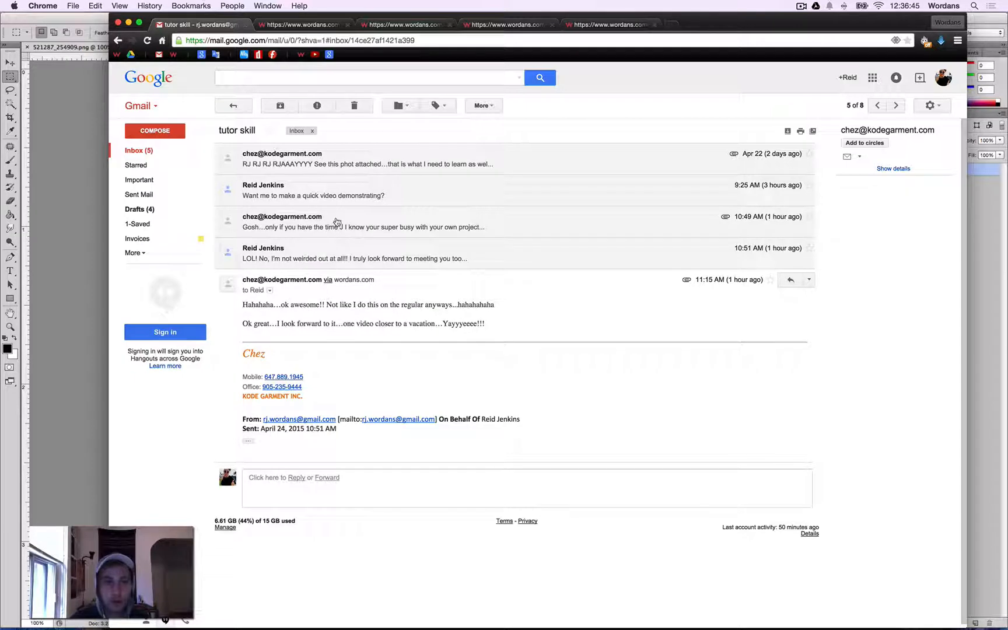
Open the email with the photo request and download the Rafting_Pic03.png attachment, opening it.
click(337, 169)
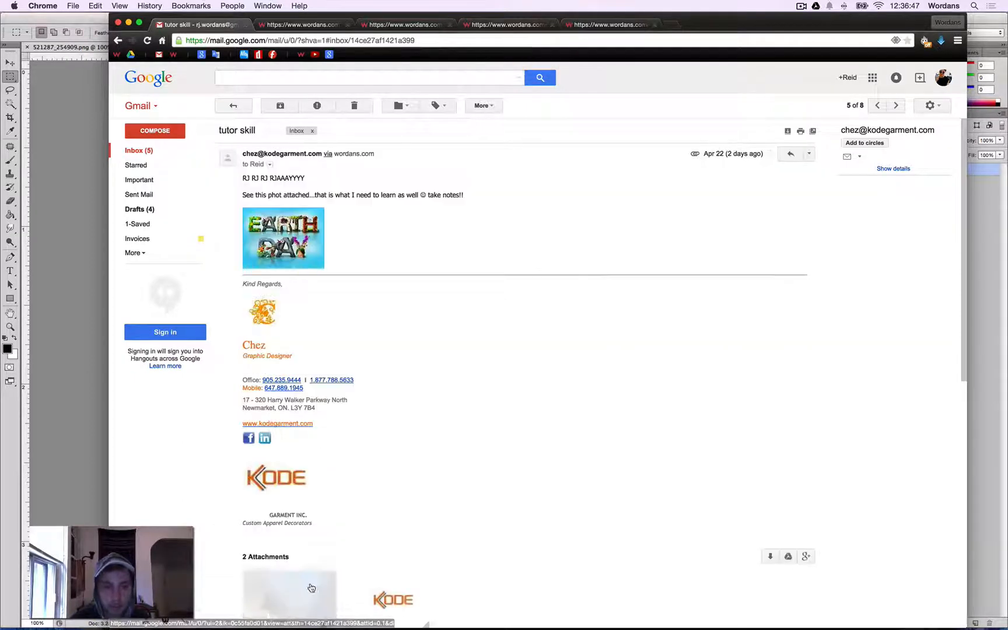
scroll(286, 555, down, 4)
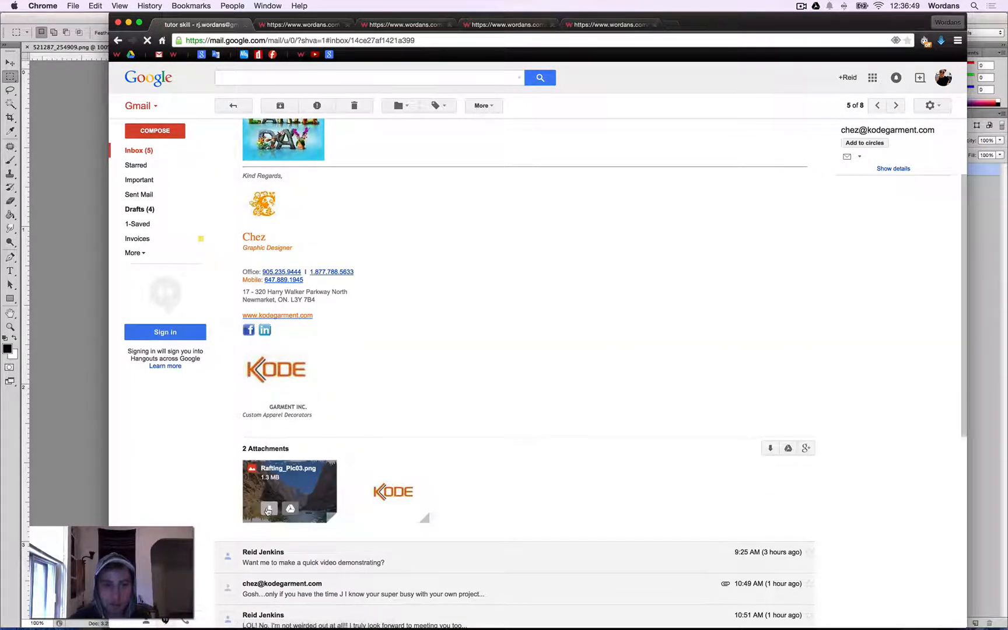
click(270, 509)
click(173, 623)
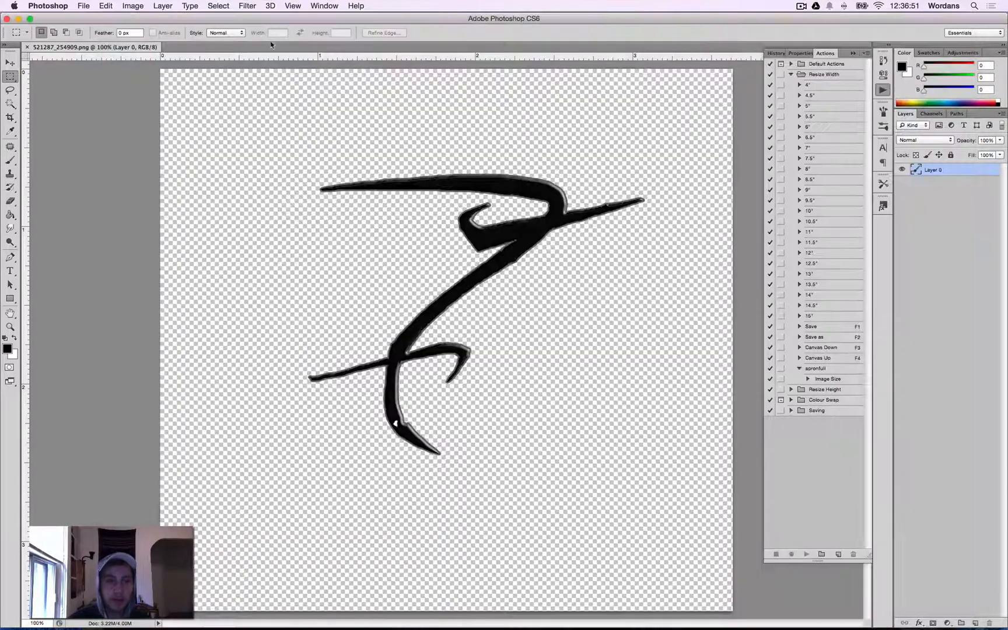
Switch to the 521287_254909.png document and convert it to Grayscale mode.
key(ctrl+Tab)
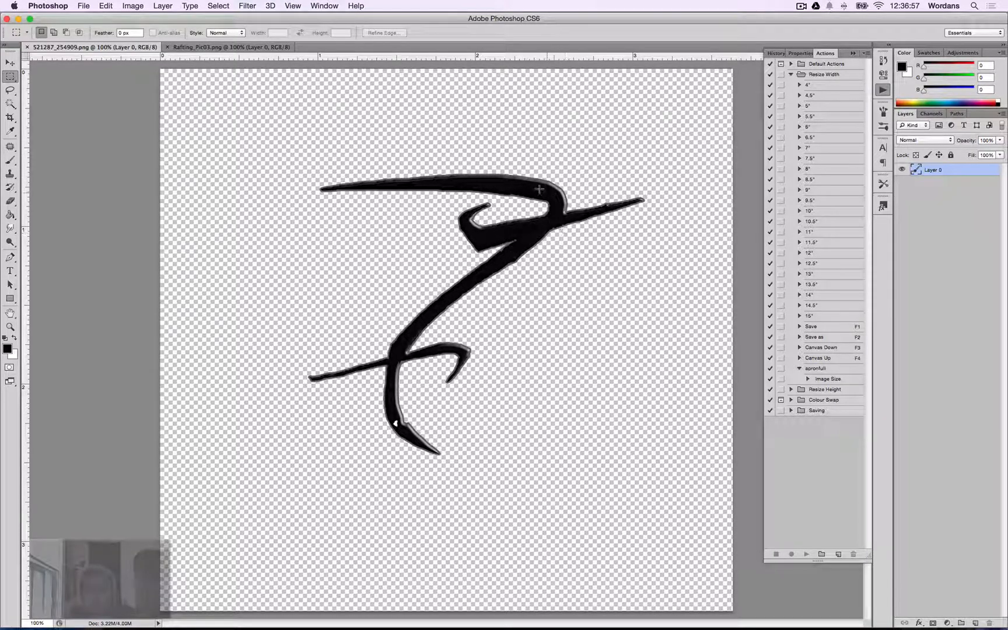
key(w)
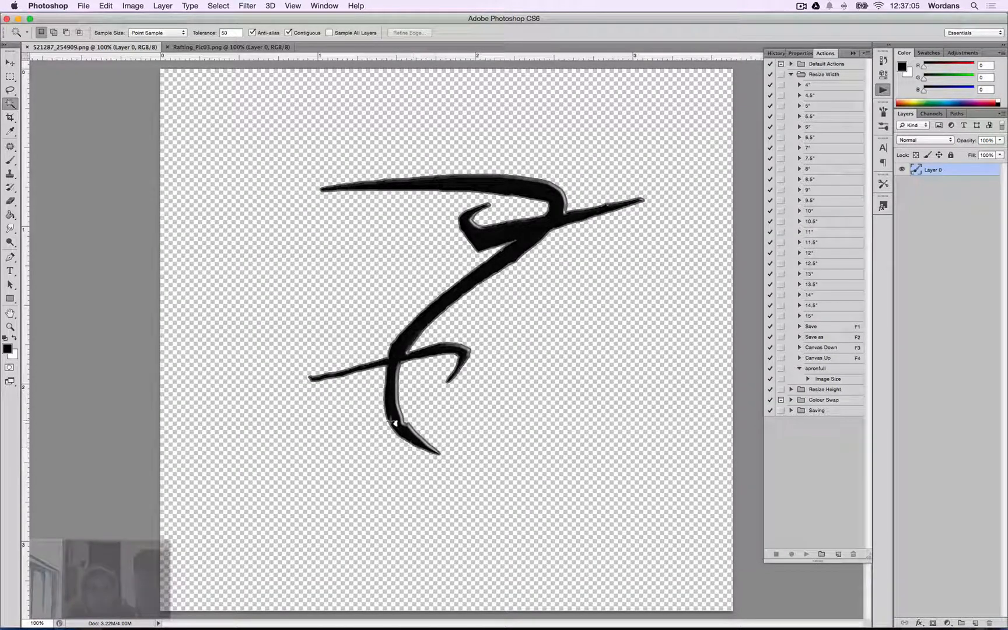
click(133, 6)
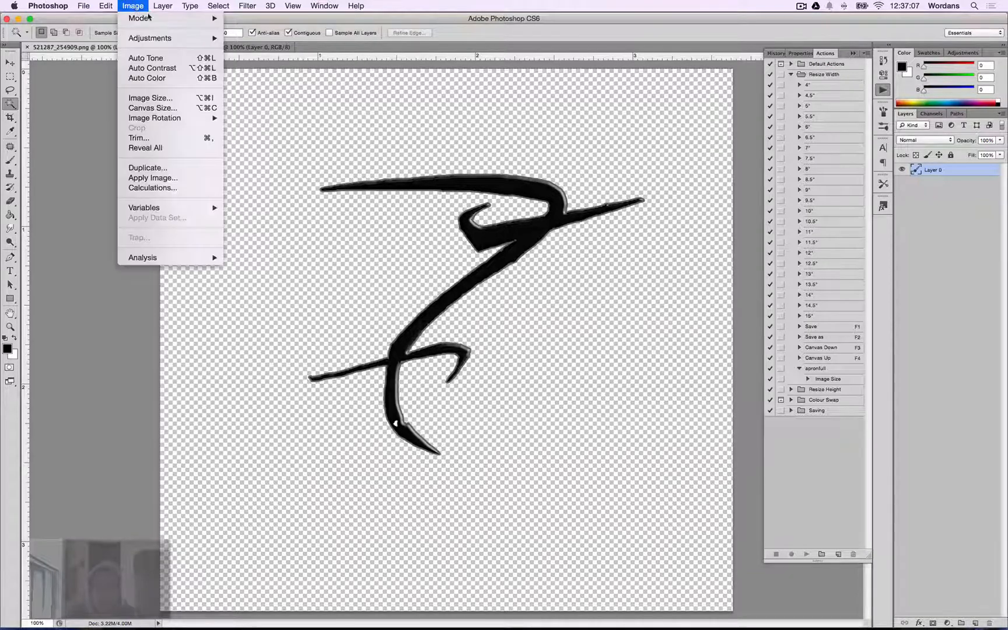
mouse_move(151, 18)
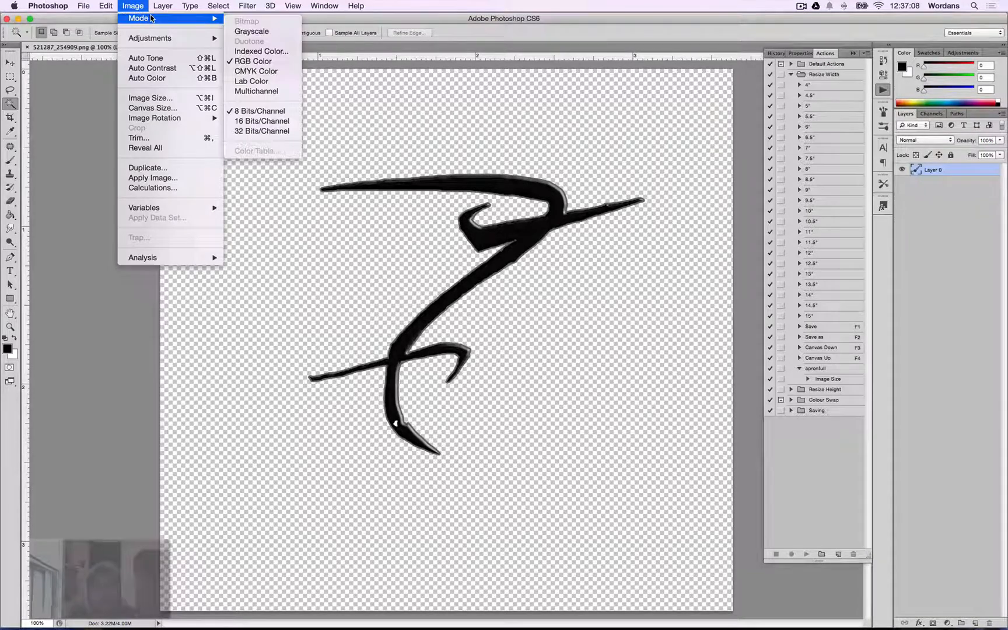
click(266, 31)
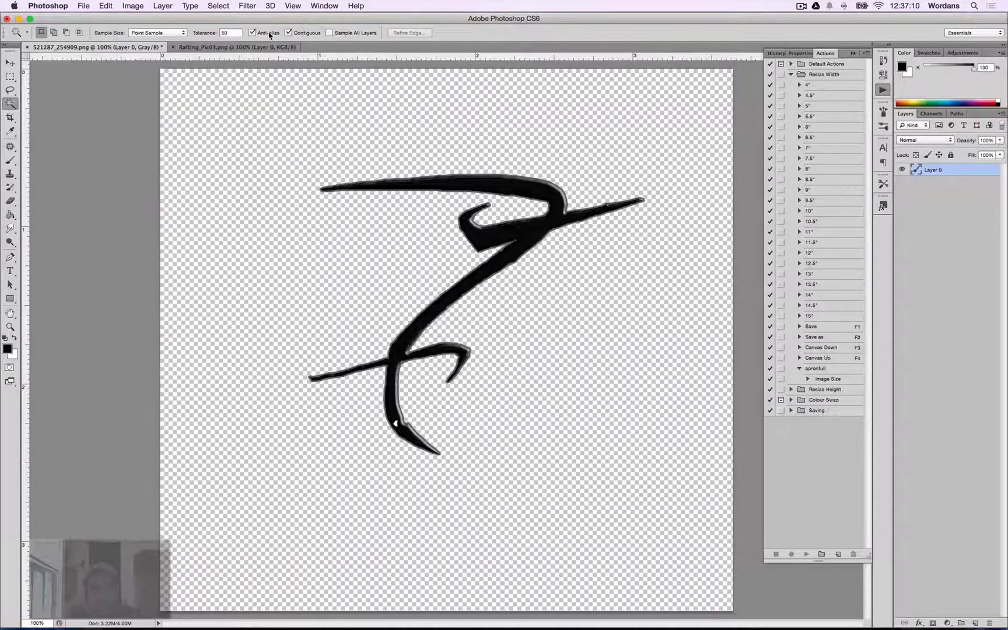
Convert the image to CMYK Color mode, accepting the profile conversion warning.
click(133, 6)
mouse_move(170, 18)
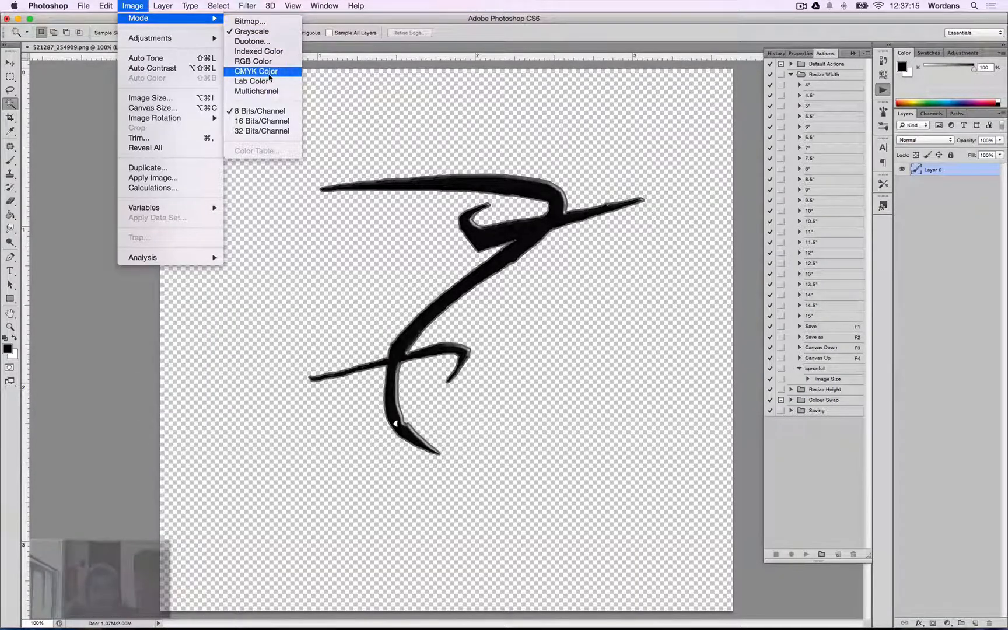
click(270, 73)
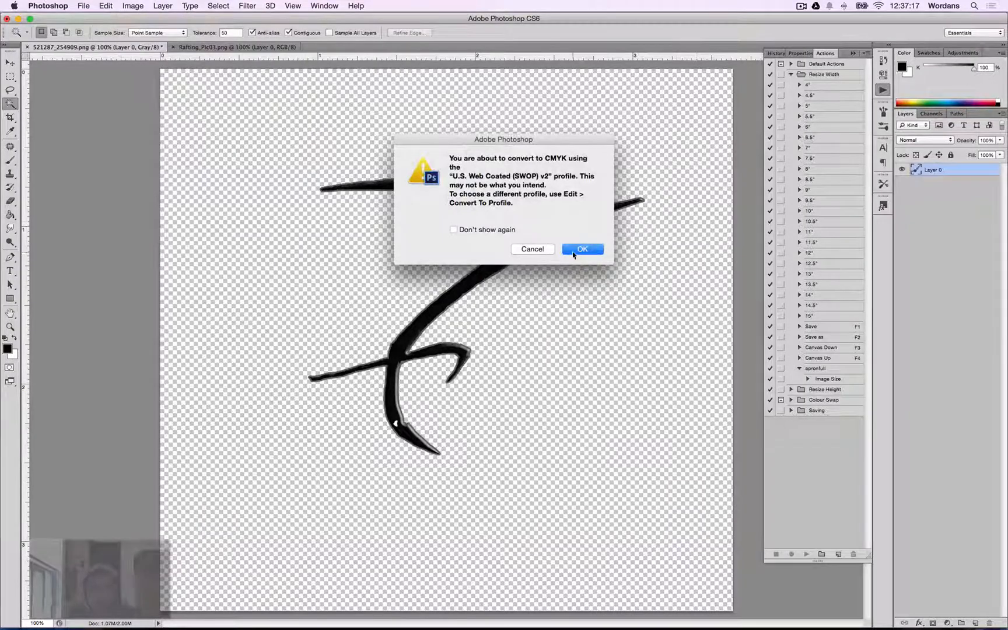
click(581, 247)
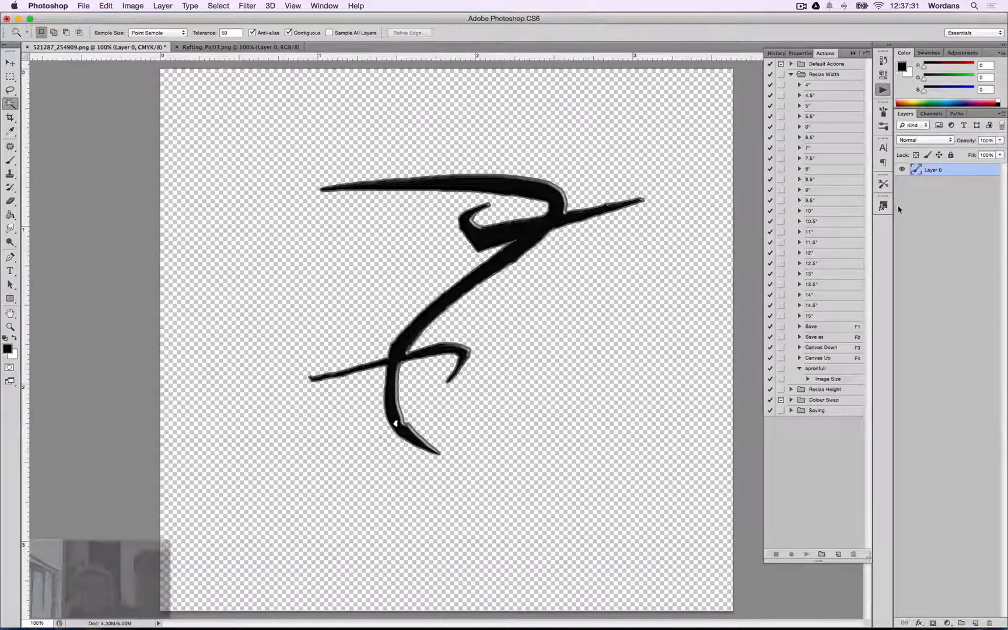
Load Layer 0's pixels as a selection, add a new layer above it, and hide Layer 0.
key(super)
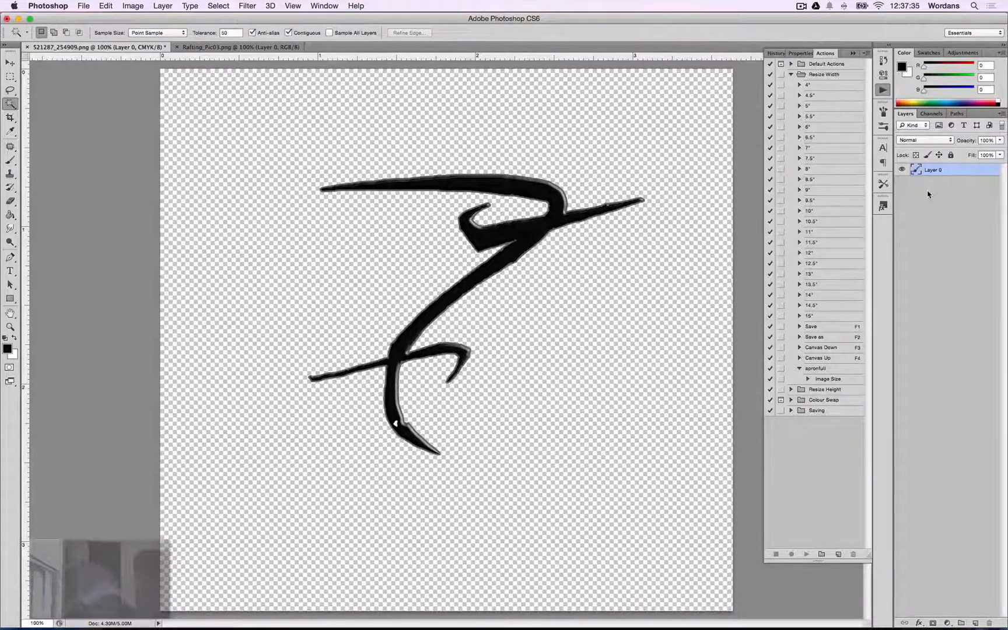
key(super)
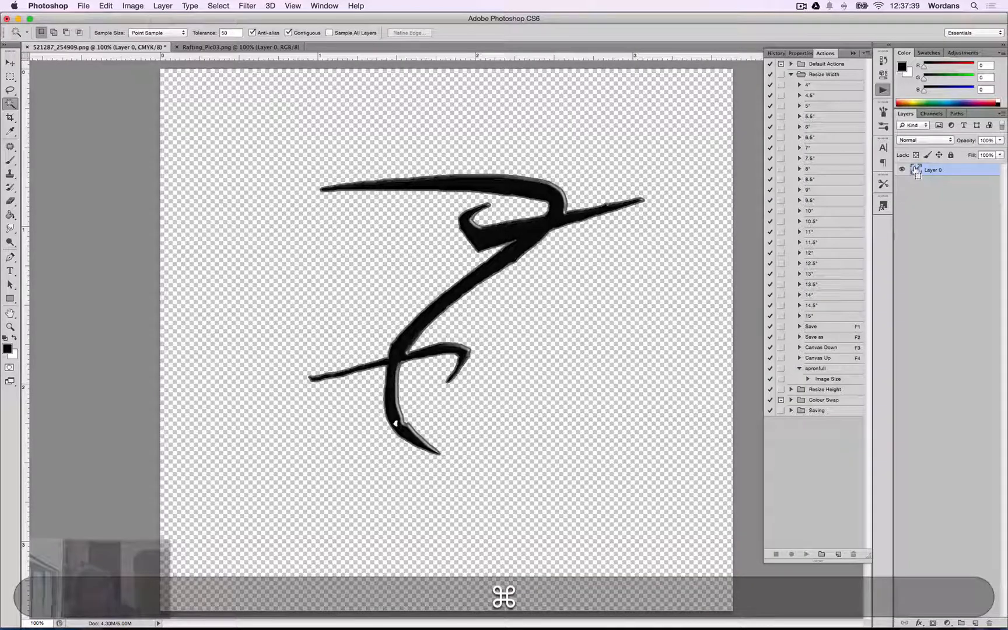
super+click(916, 170)
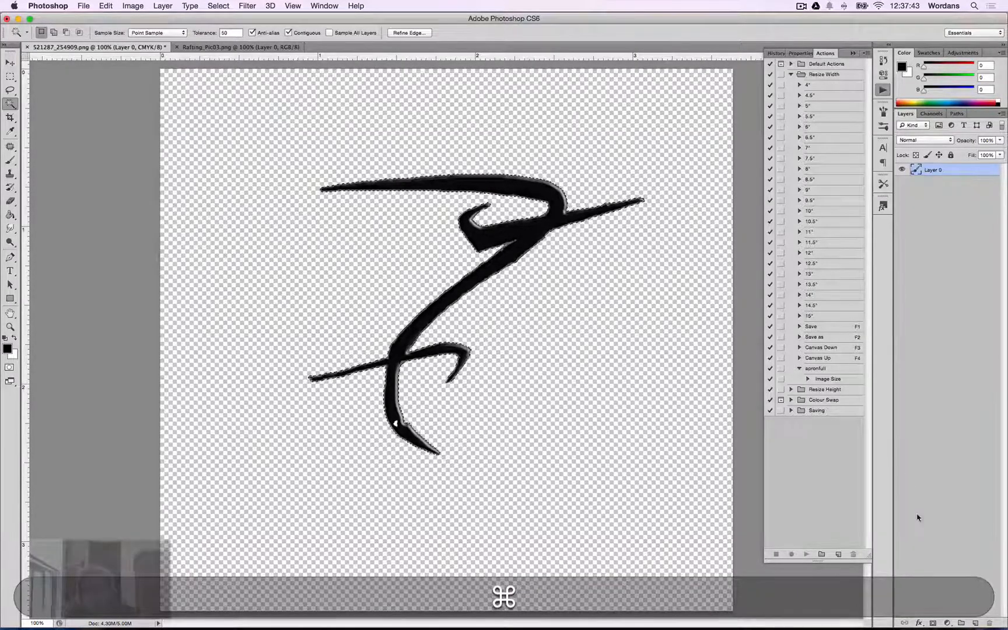
click(975, 622)
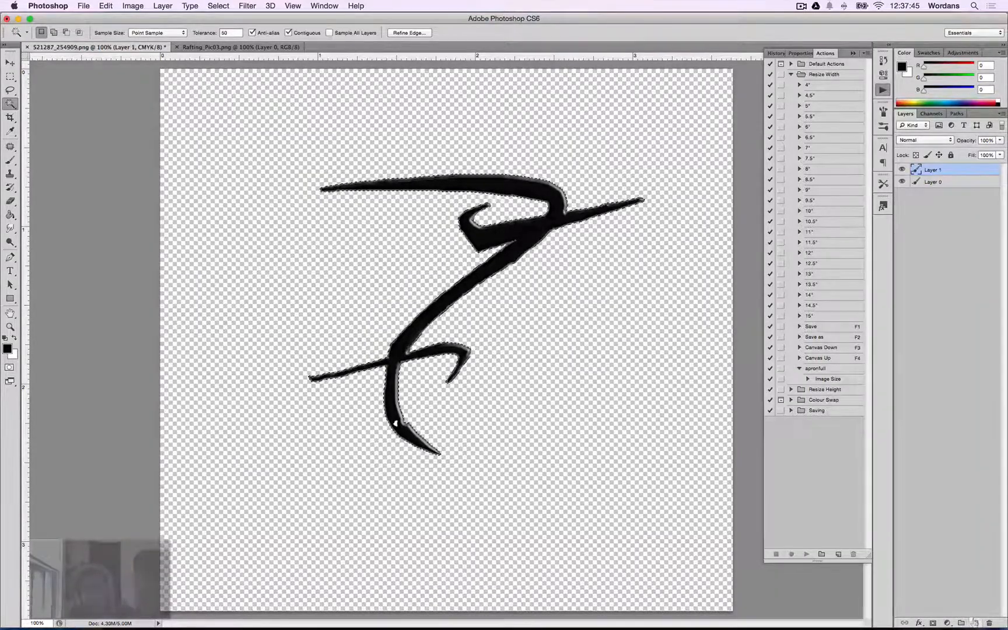
click(902, 182)
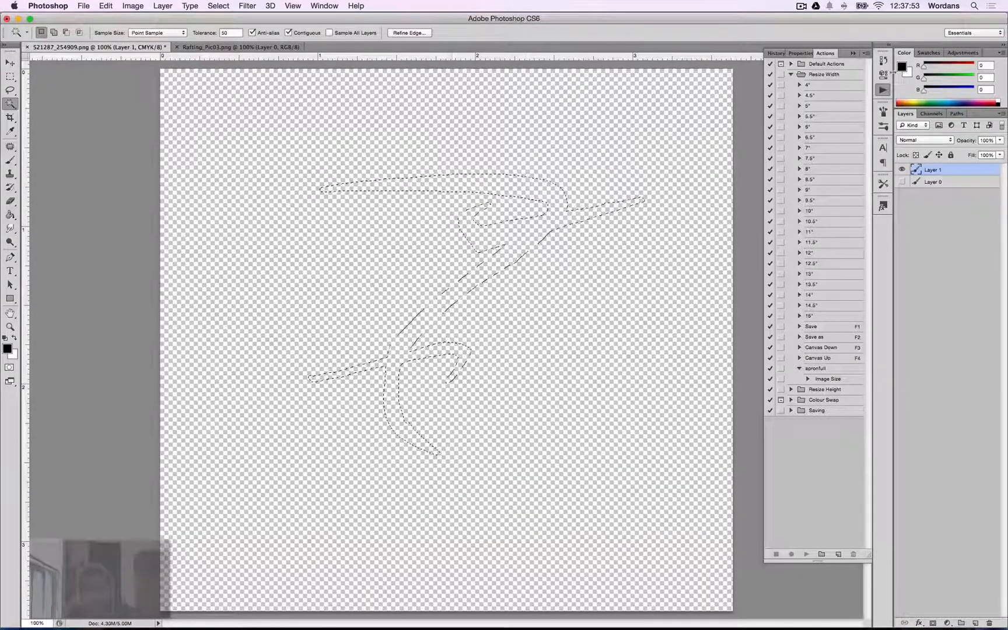
Fill the selection on the new layer with the default black foreground colour, then deselect.
key(d)
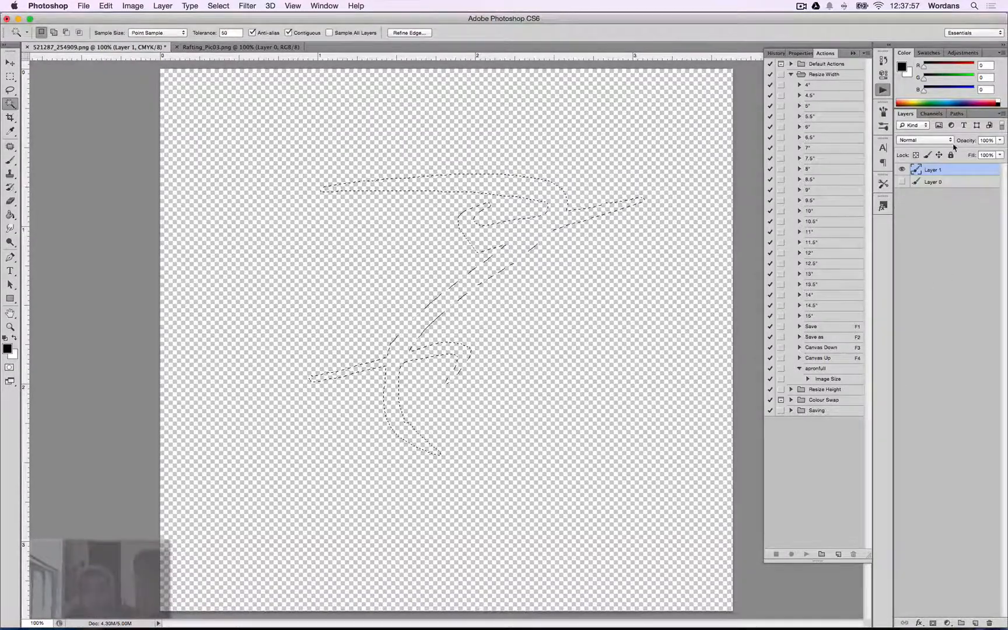
key(shift)
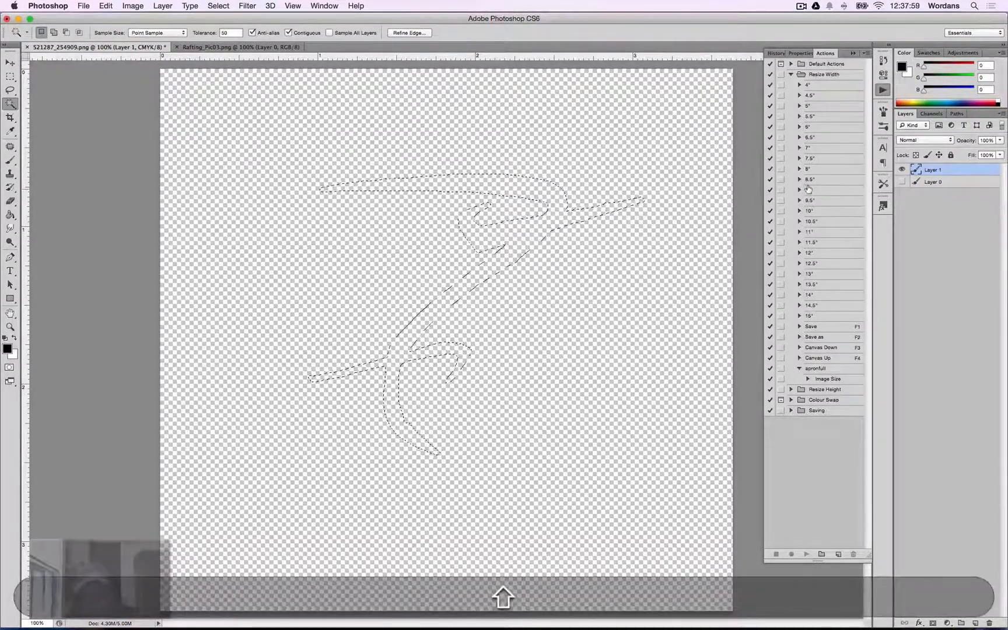
key(shift+F5)
click(615, 245)
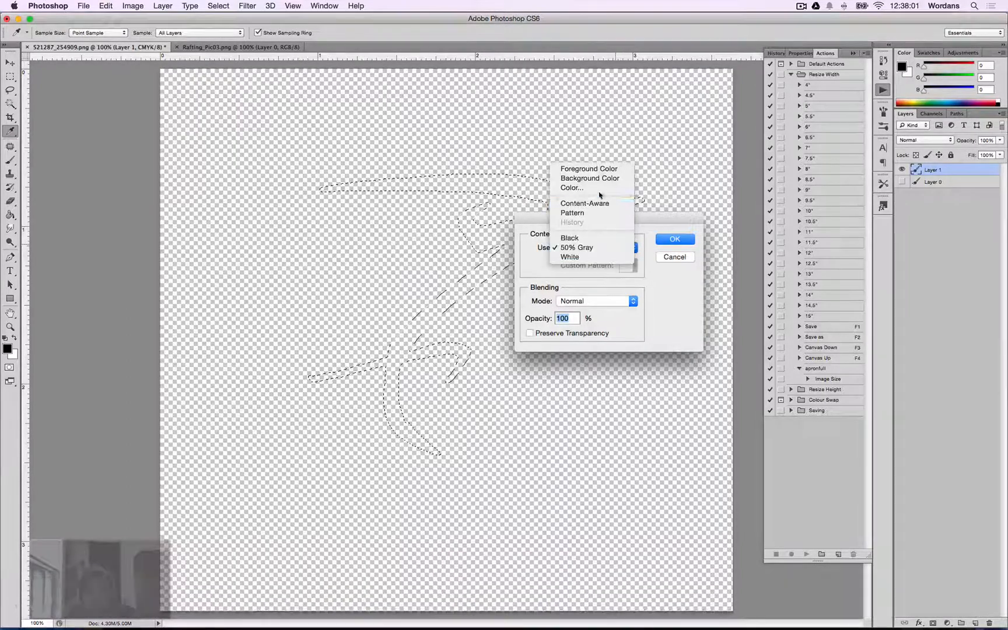
click(603, 239)
click(677, 241)
key(w)
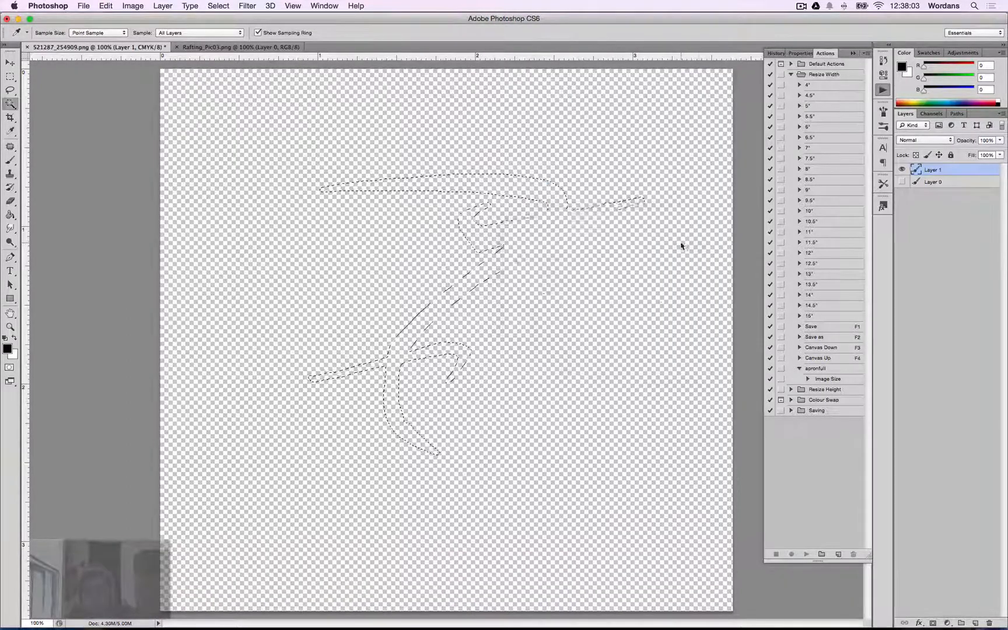
key(super+d)
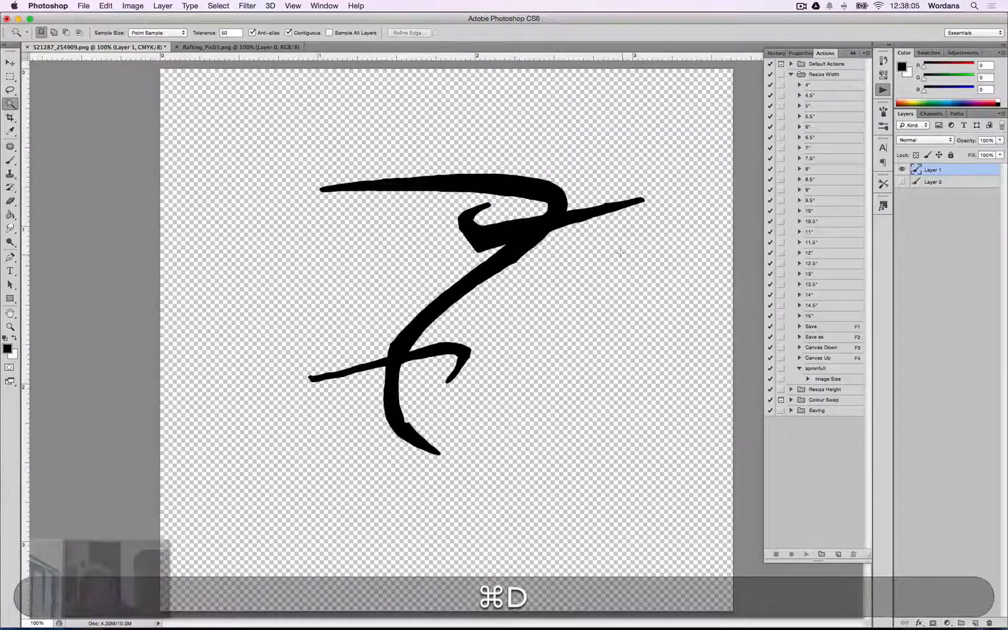
Trim away transparent pixels from the top, bottom, left and right of the canvas.
key(super+alt+t)
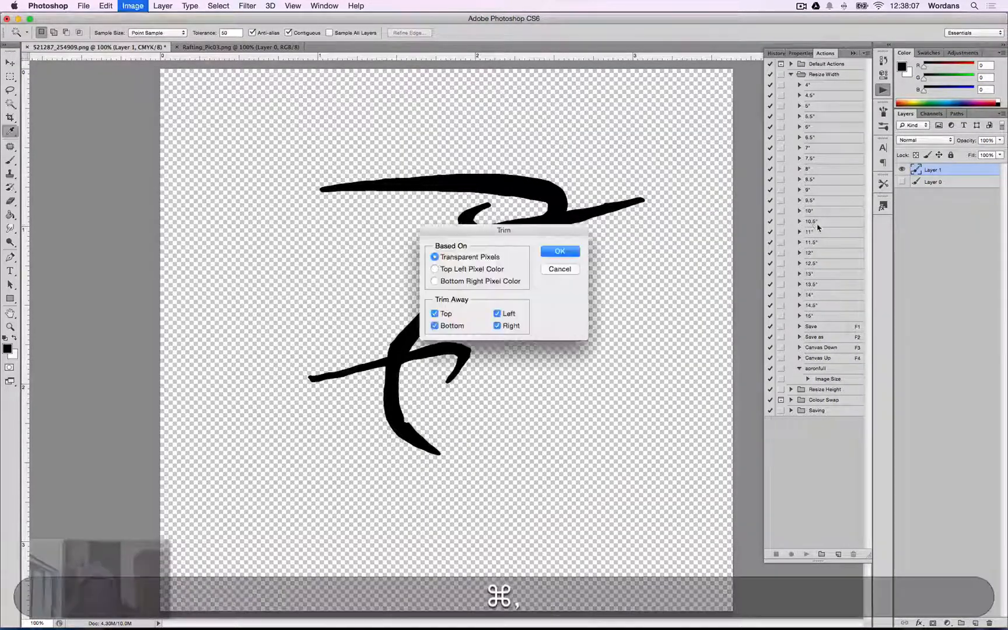
key(super+Return)
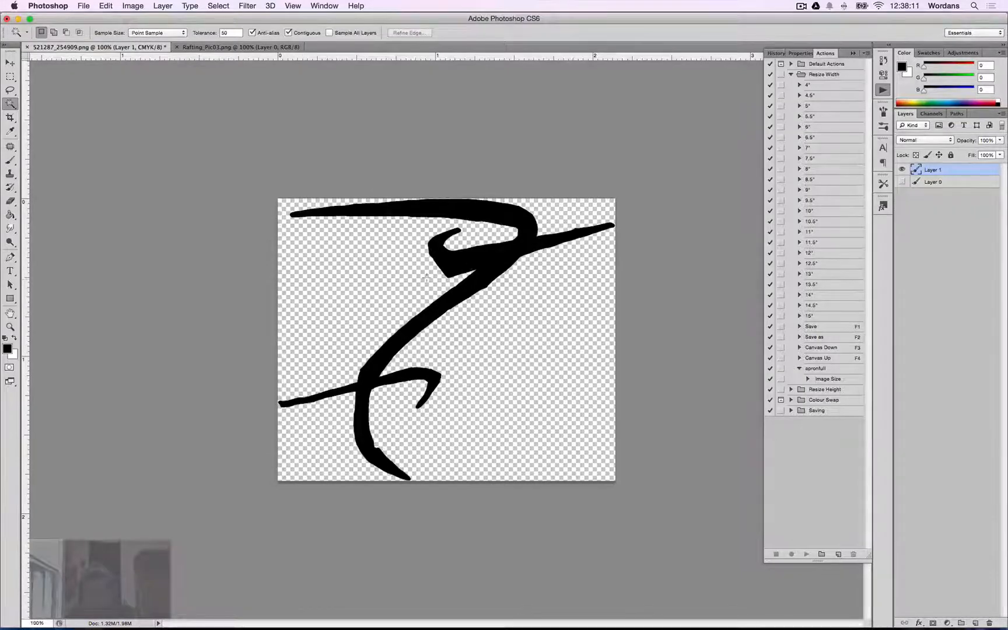
Switch to the browser's order print page and copy the order number from the page URL.
key(super+Tab)
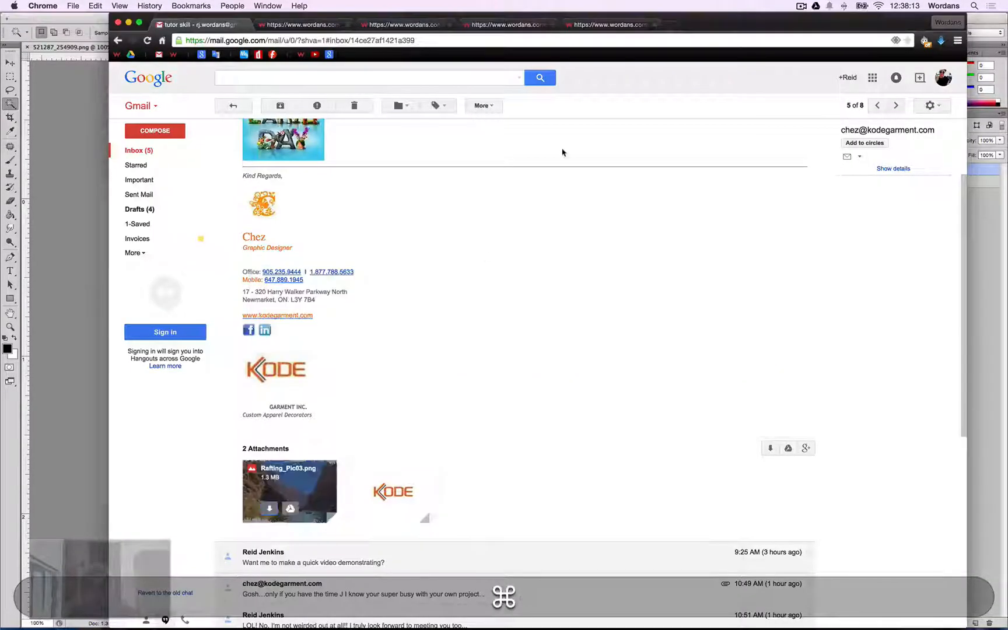
key(ctrl+Tab)
key(ctrl+Tab)
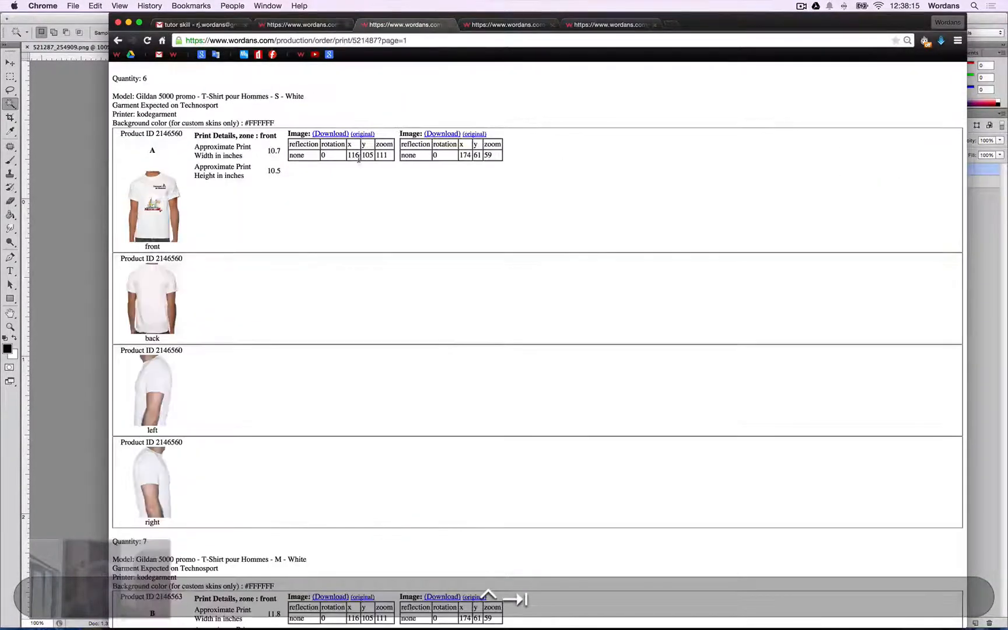
double_click(368, 40)
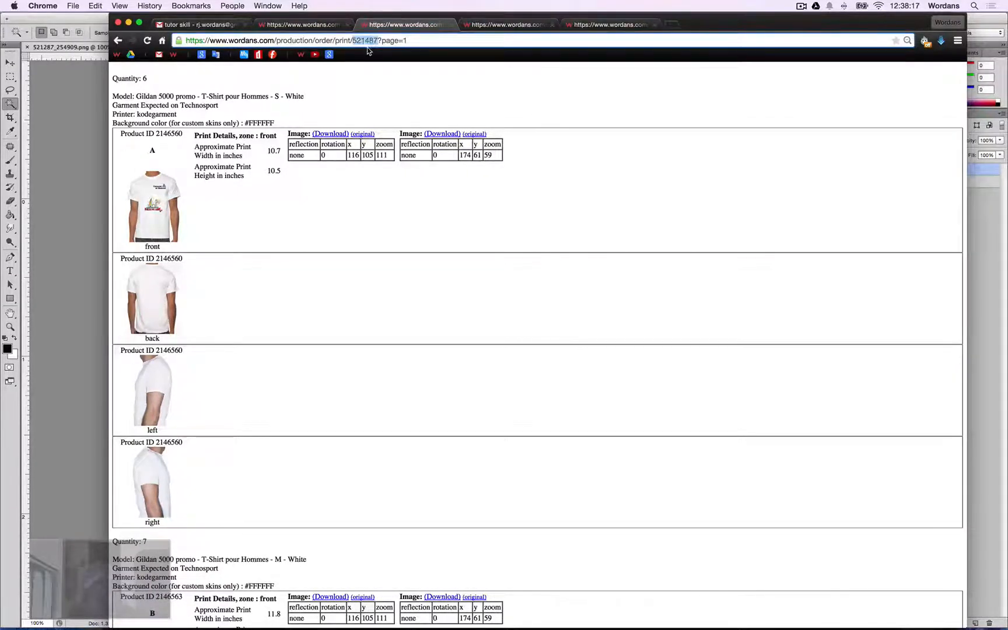
key(super+c)
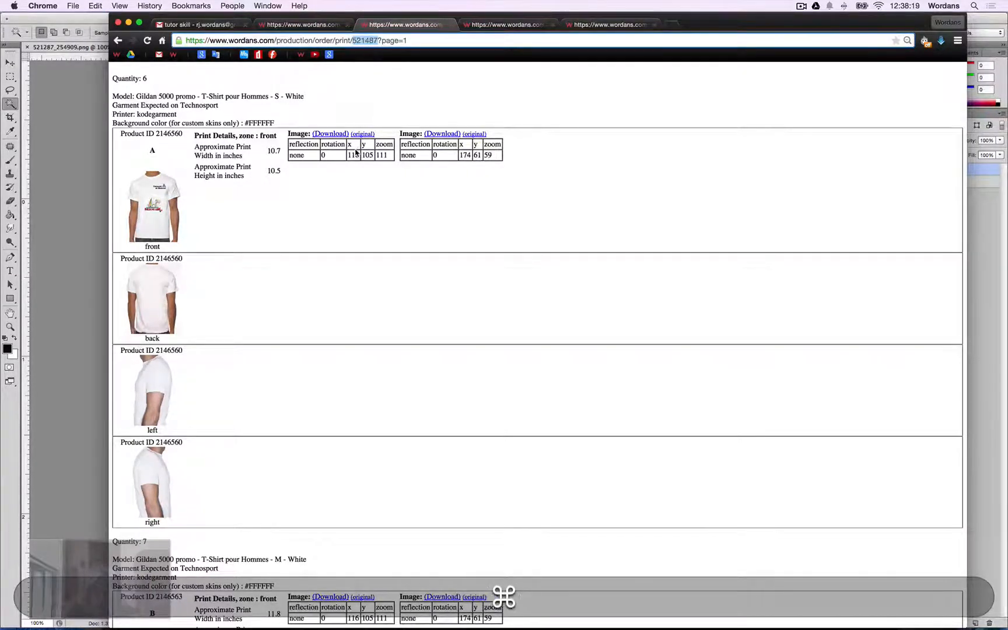
Download the front design image from the order page and open the downloaded file in Photoshop.
super+click(338, 135)
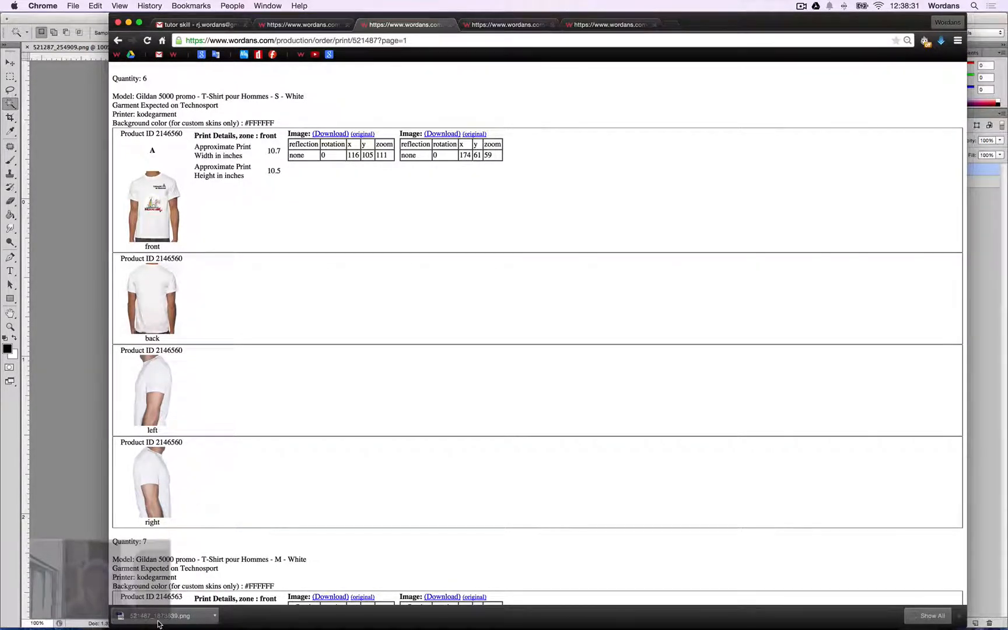
scroll(226, 367, down, 2)
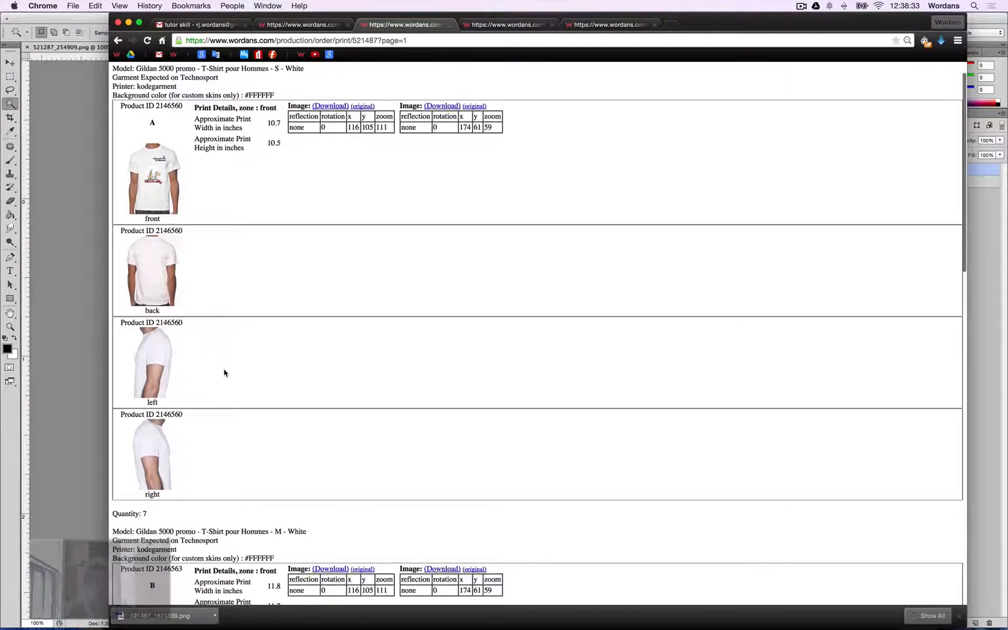
scroll(225, 373, down, 12)
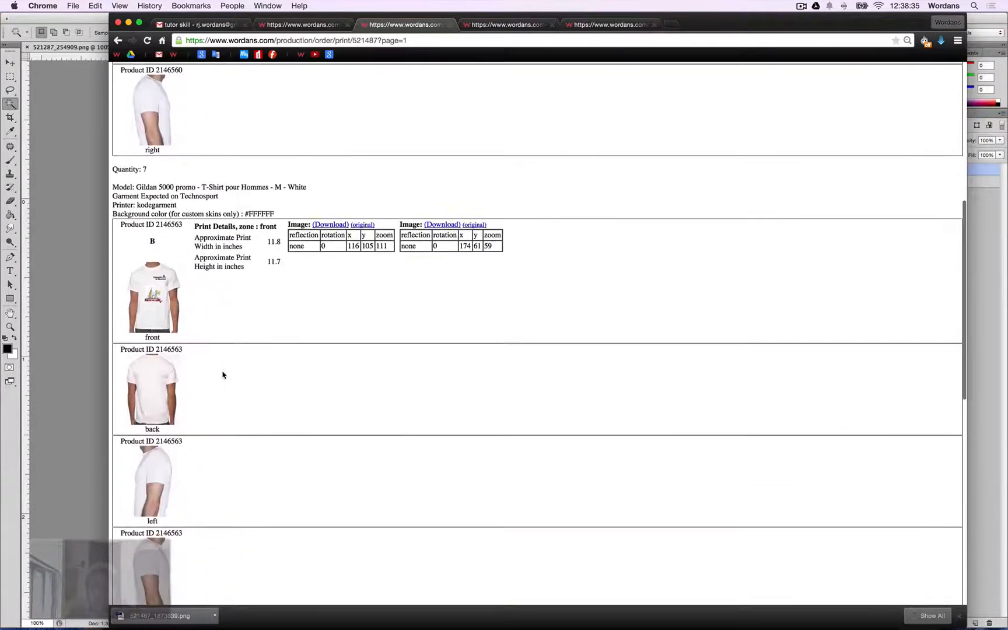
scroll(223, 376, up, 12)
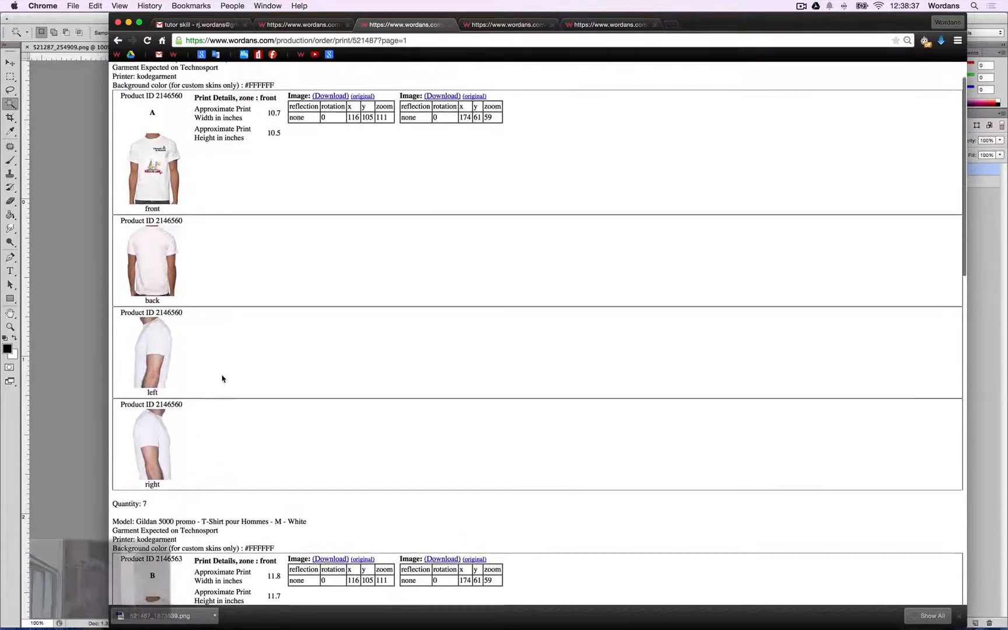
scroll(224, 375, up, 1)
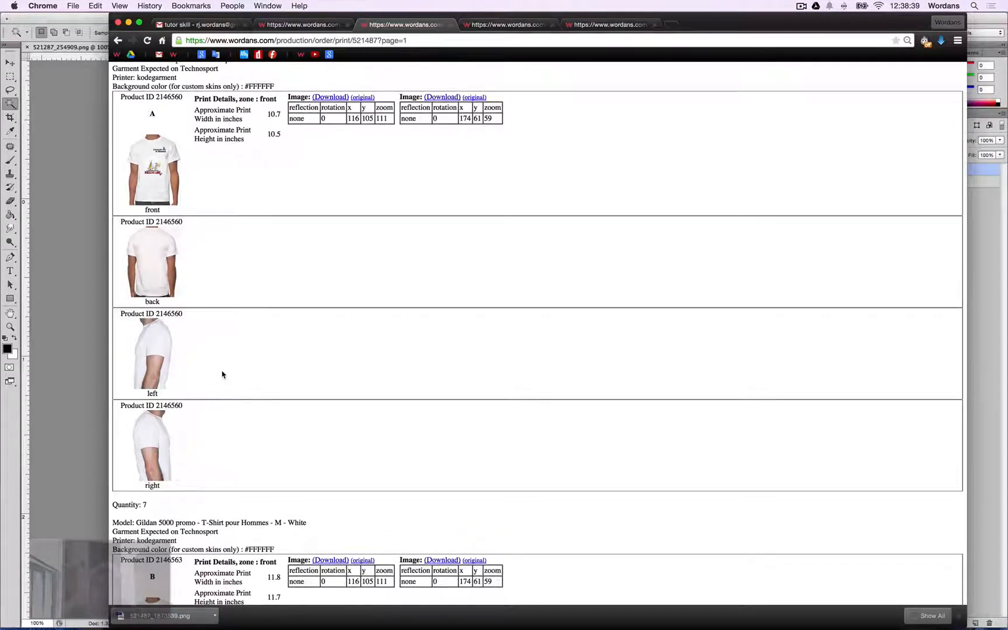
scroll(223, 375, down, 20)
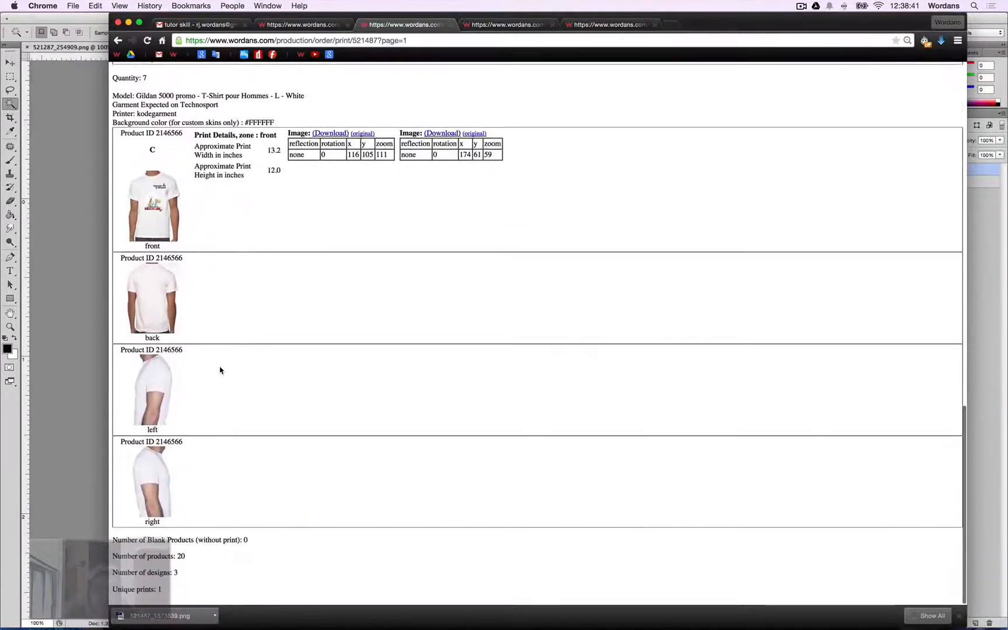
scroll(221, 371, up, 20)
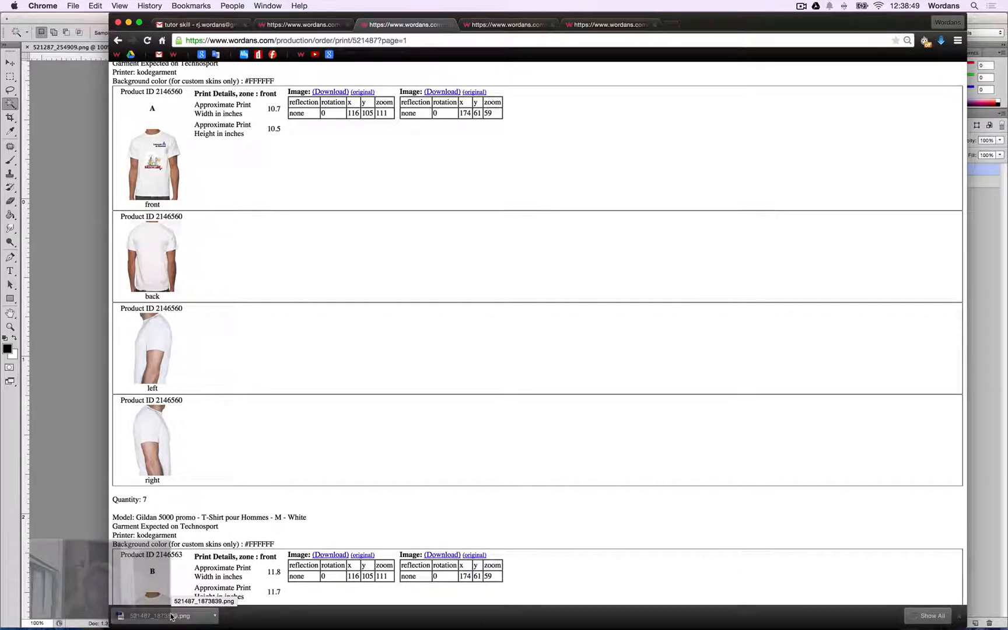
click(171, 617)
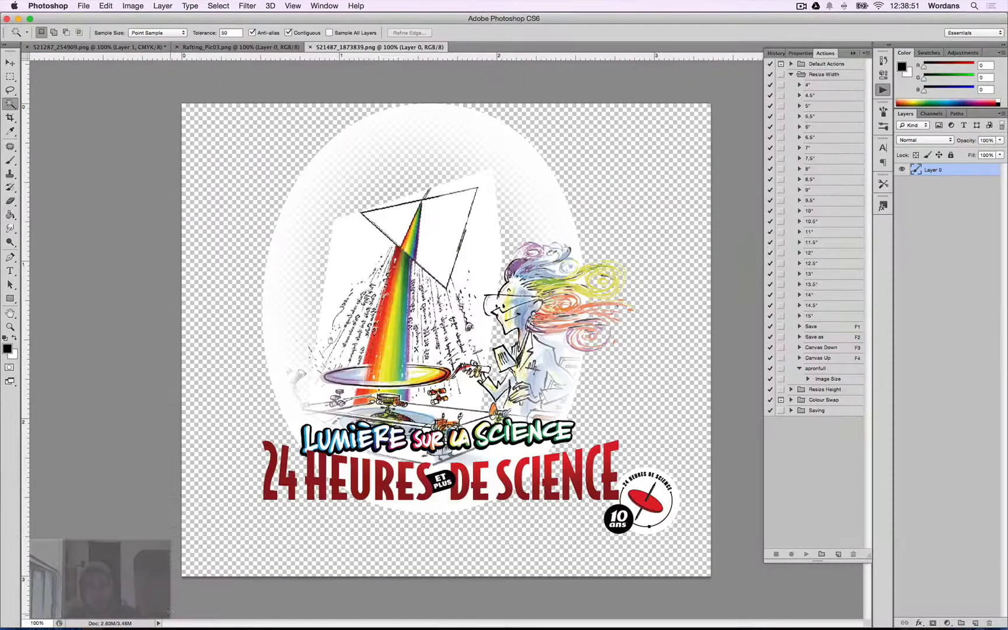
Trim transparent pixels from all sides of the downloaded front design.
key(super+comma)
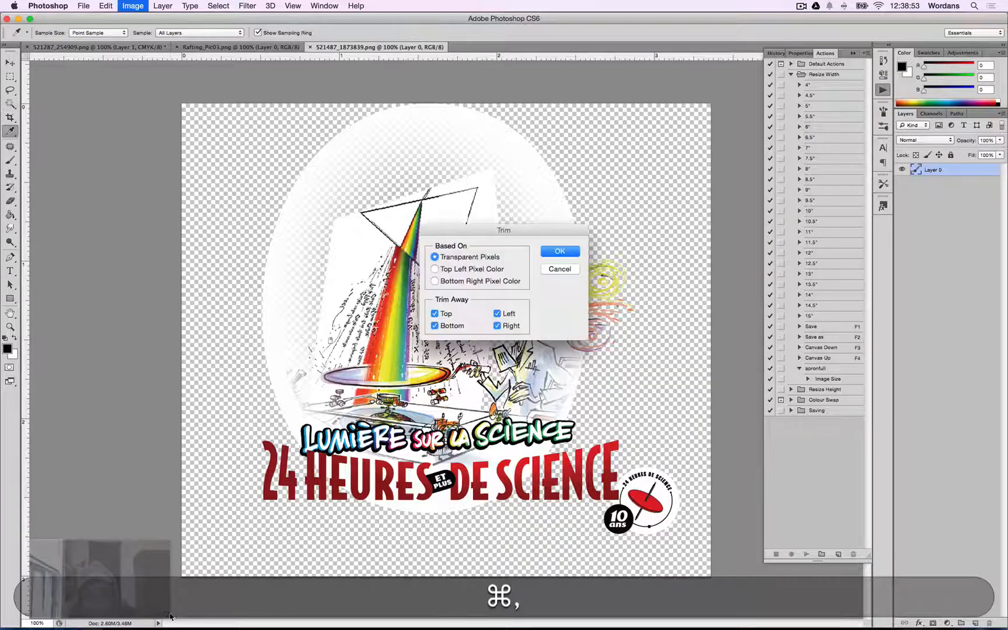
key(Return)
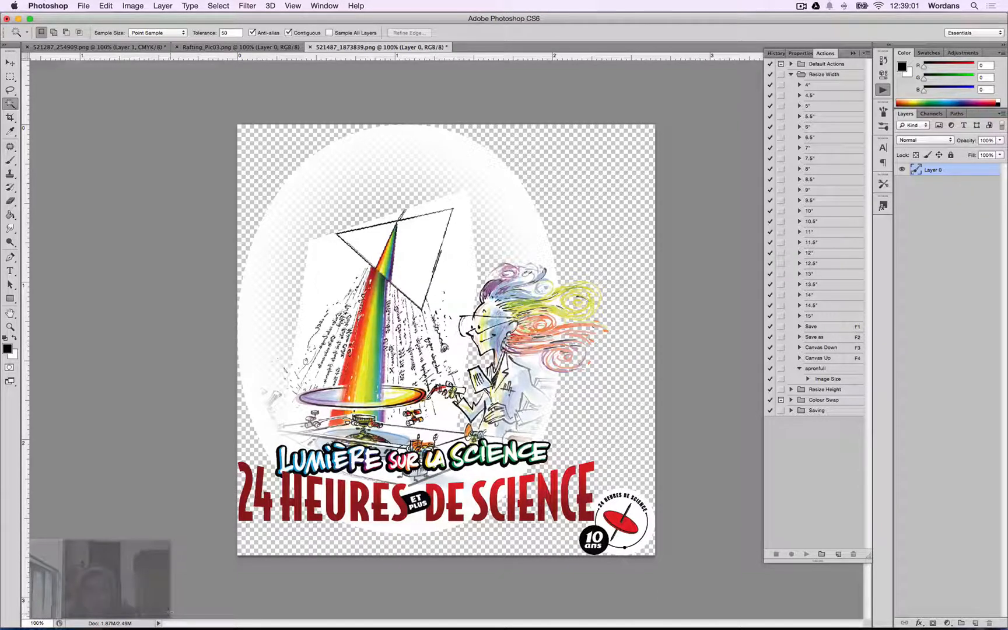
Review the approximate print width and height for each garment size on the order print page.
key(super+Tab)
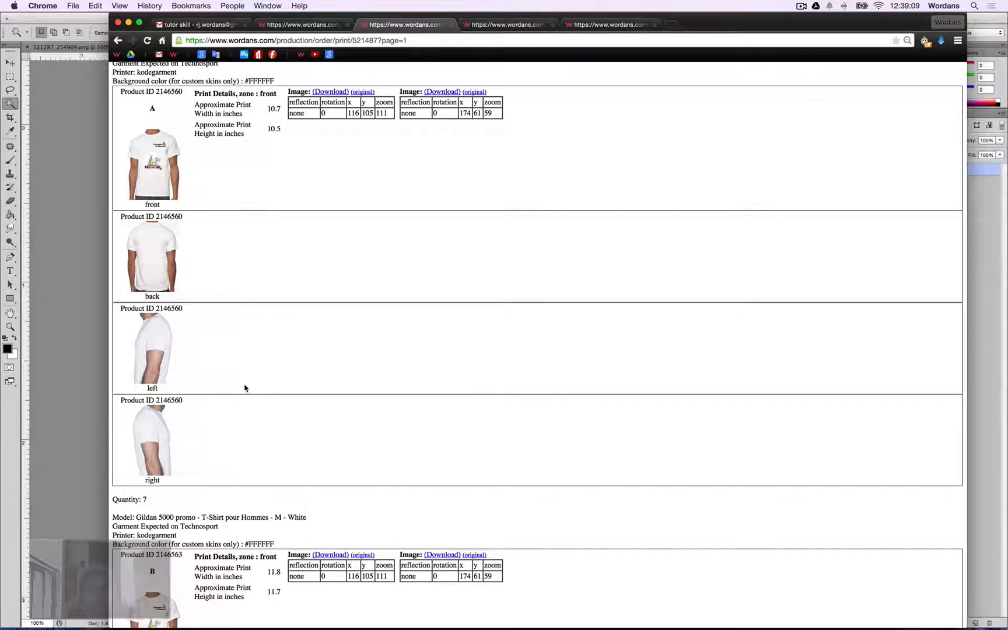
scroll(245, 389, up, 2)
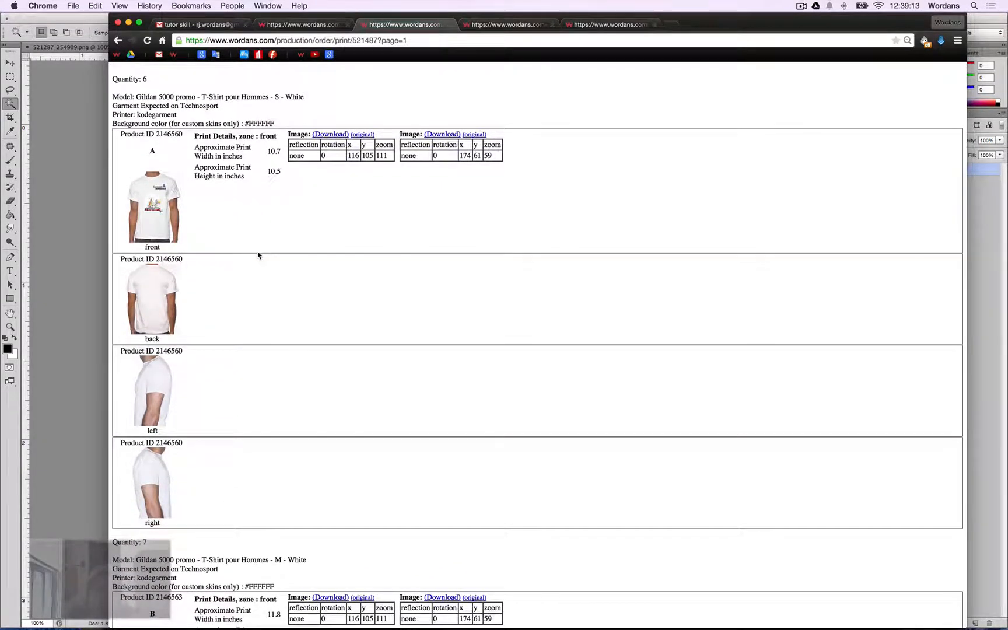
scroll(218, 445, down, 5)
scroll(221, 442, down, 19)
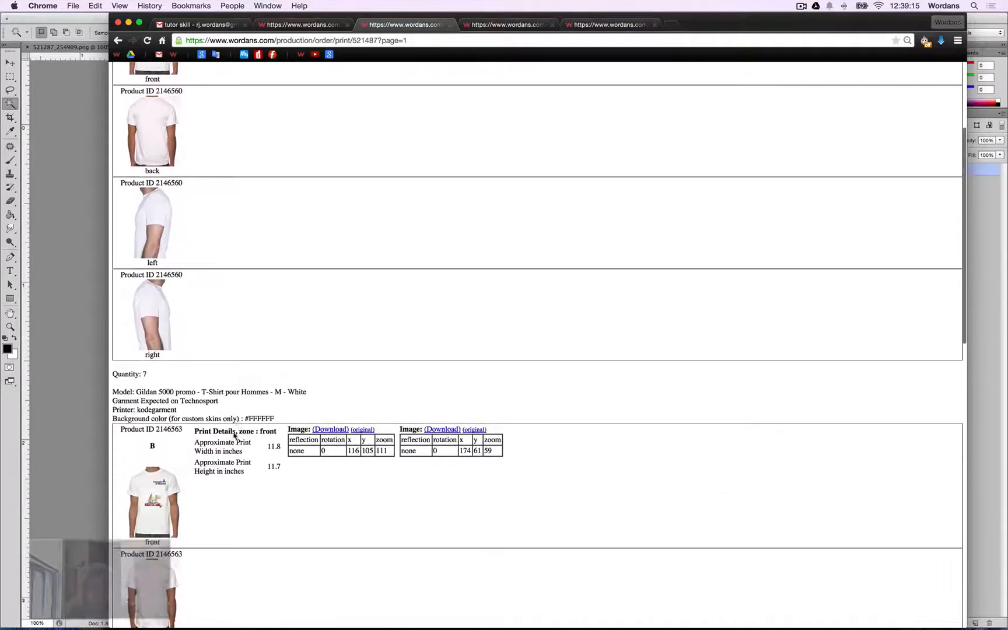
scroll(234, 435, down, 5)
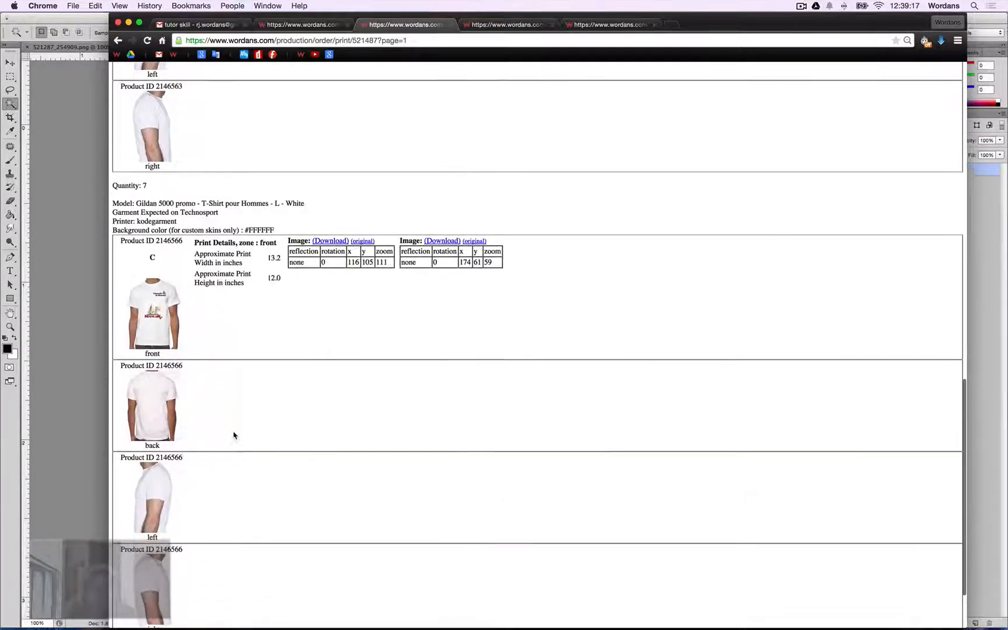
key(super+Tab)
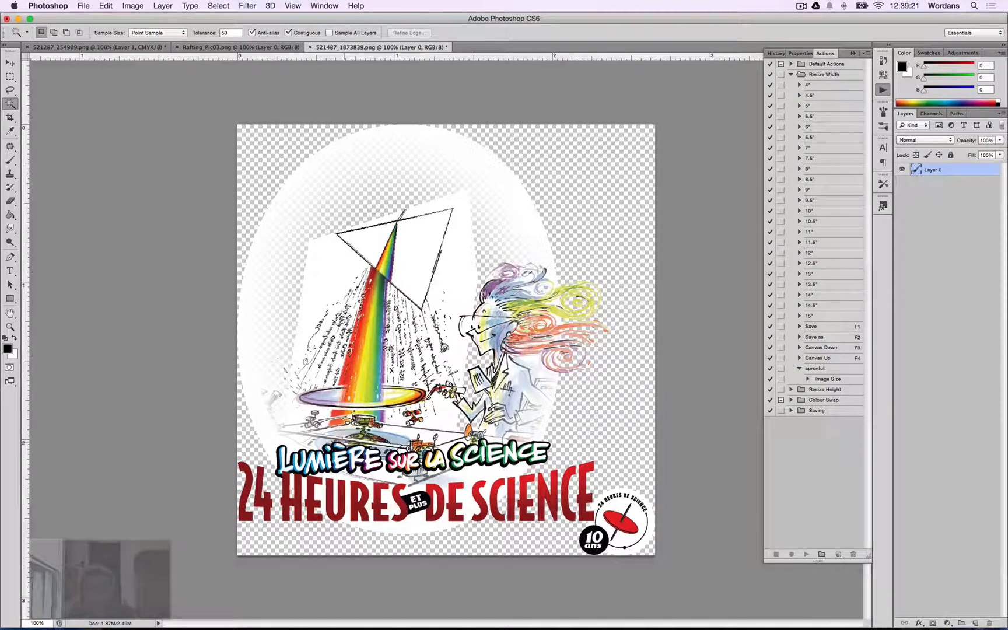
Open the Image Size dialog to check the design's current dimensions and resolution, then close it.
key(super+Tab)
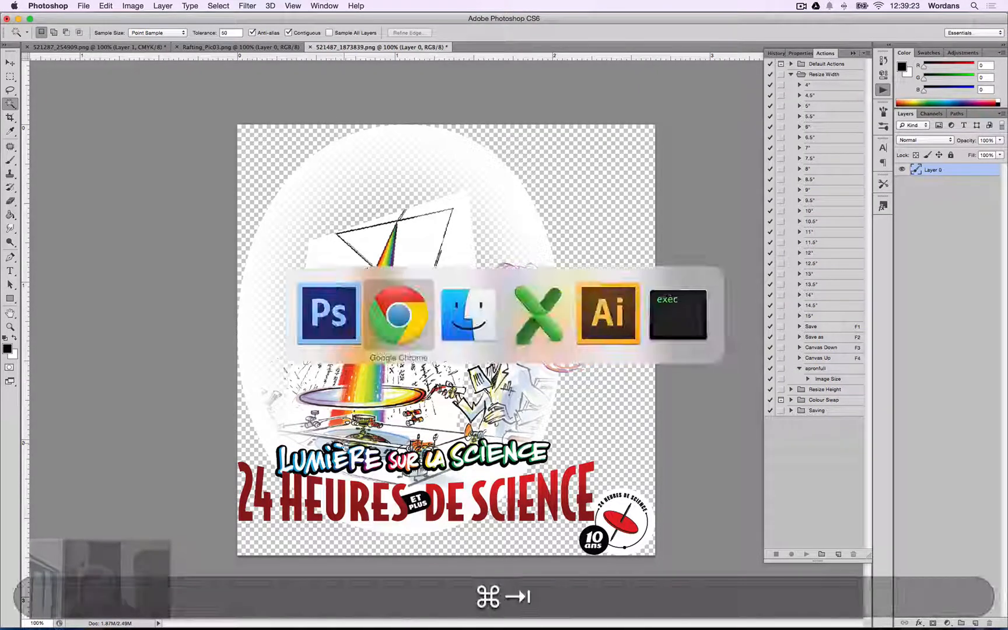
key(super+Tab)
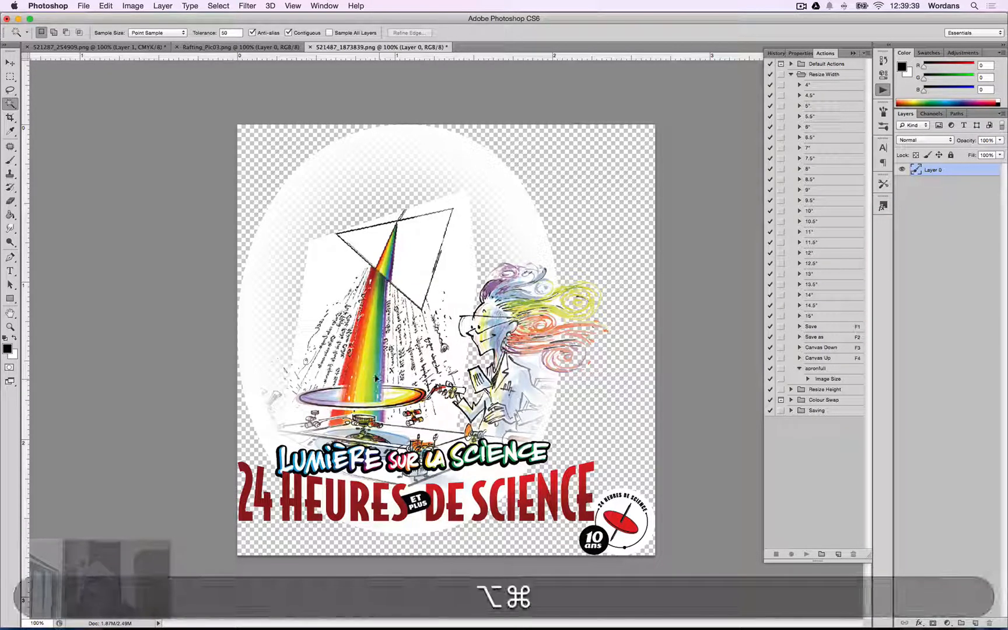
key(alt+super+i)
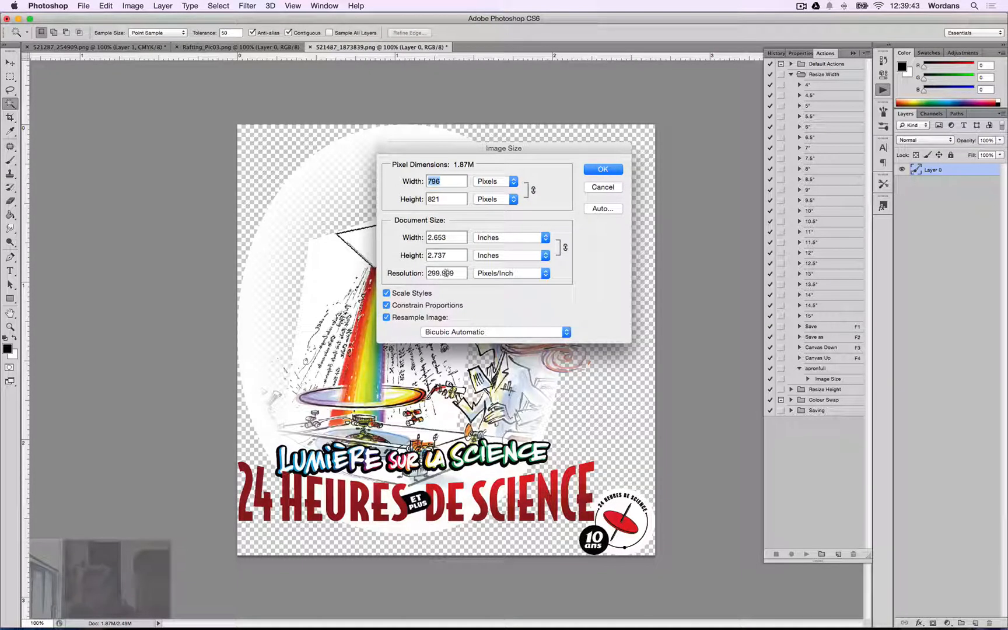
key(Escape)
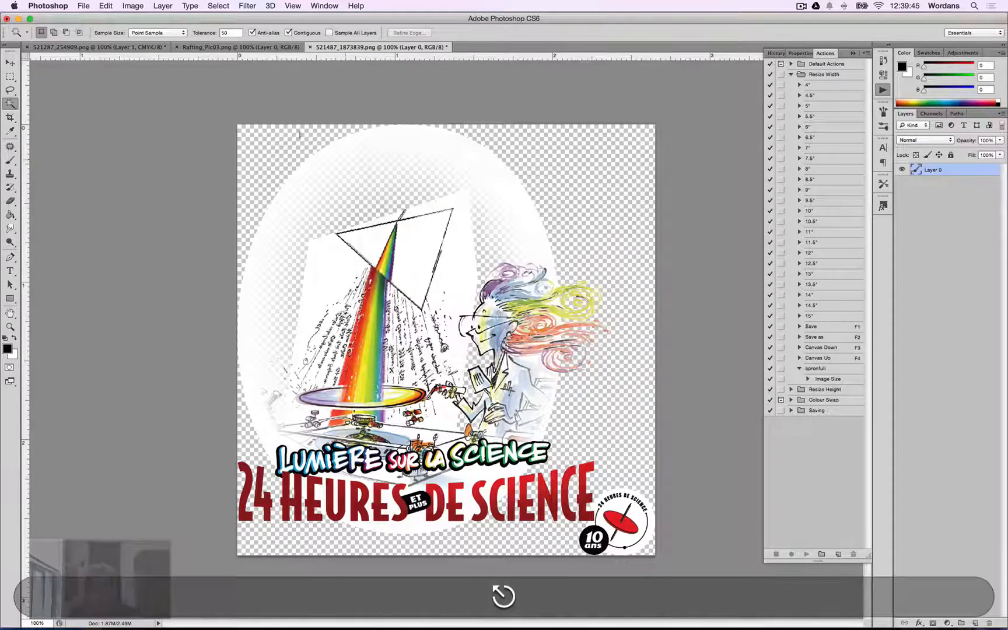
Inspect the recorded steps of the 10.5" and 11" Resize Width actions.
click(134, 6)
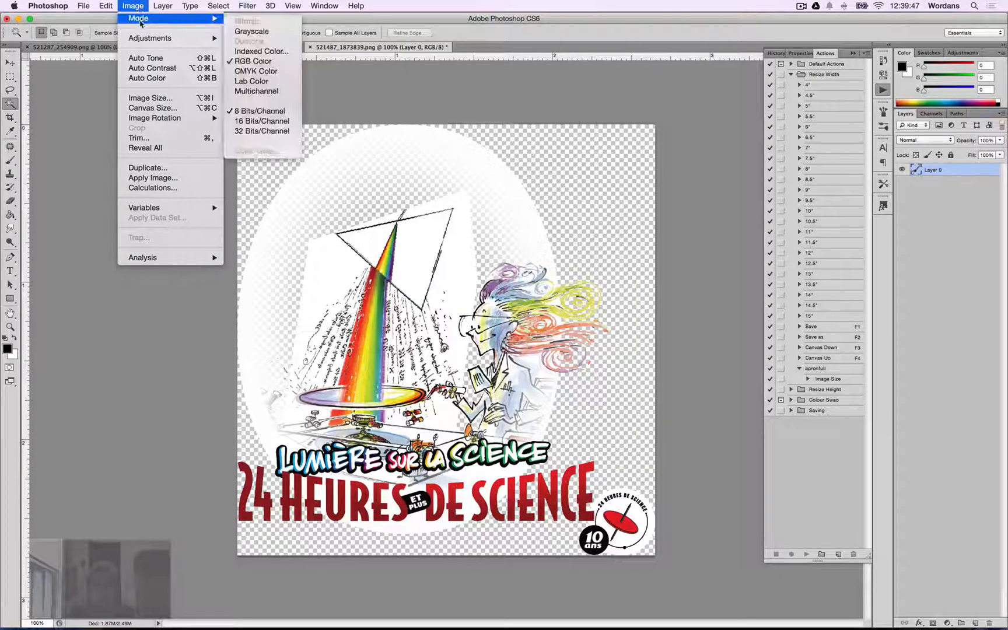
mouse_move(154, 38)
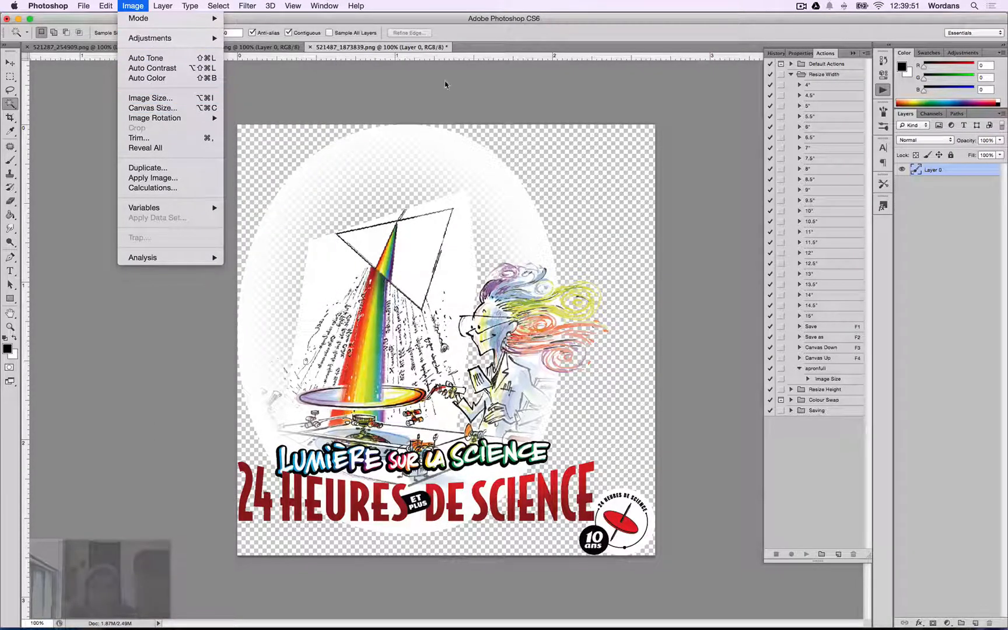
click(613, 88)
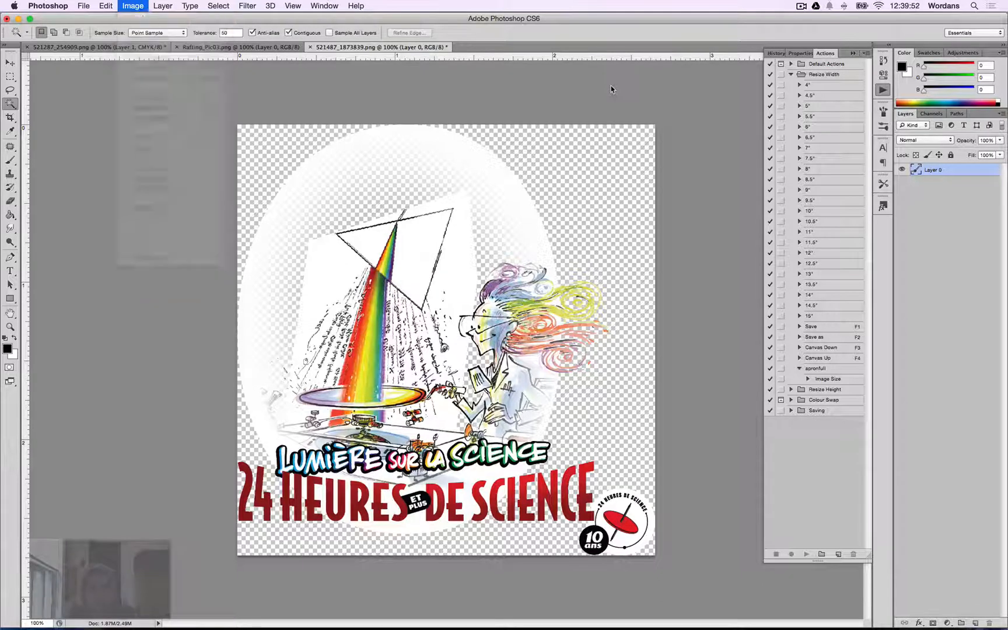
click(800, 232)
click(829, 242)
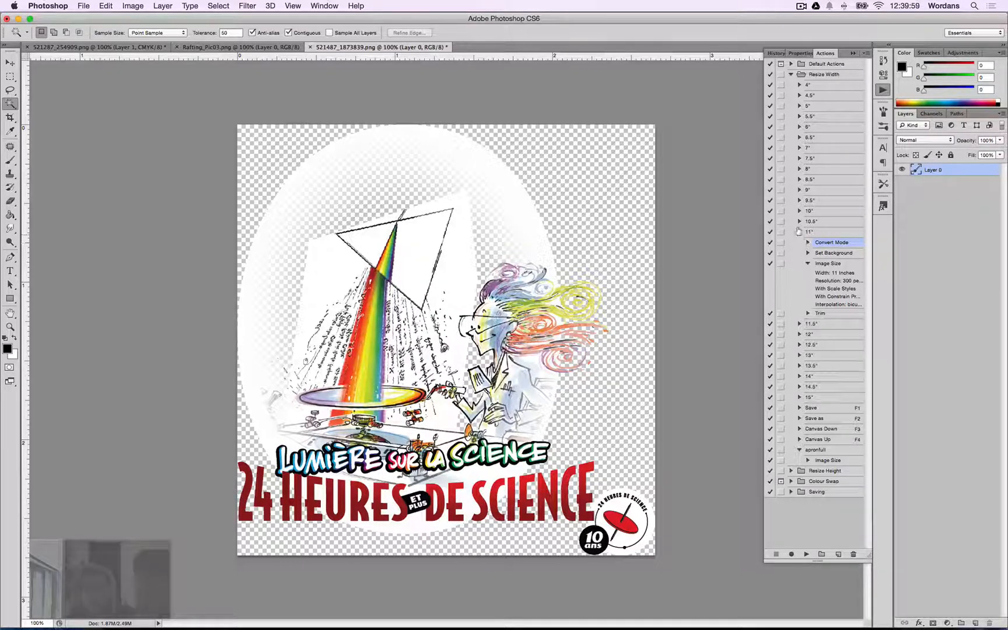
click(798, 222)
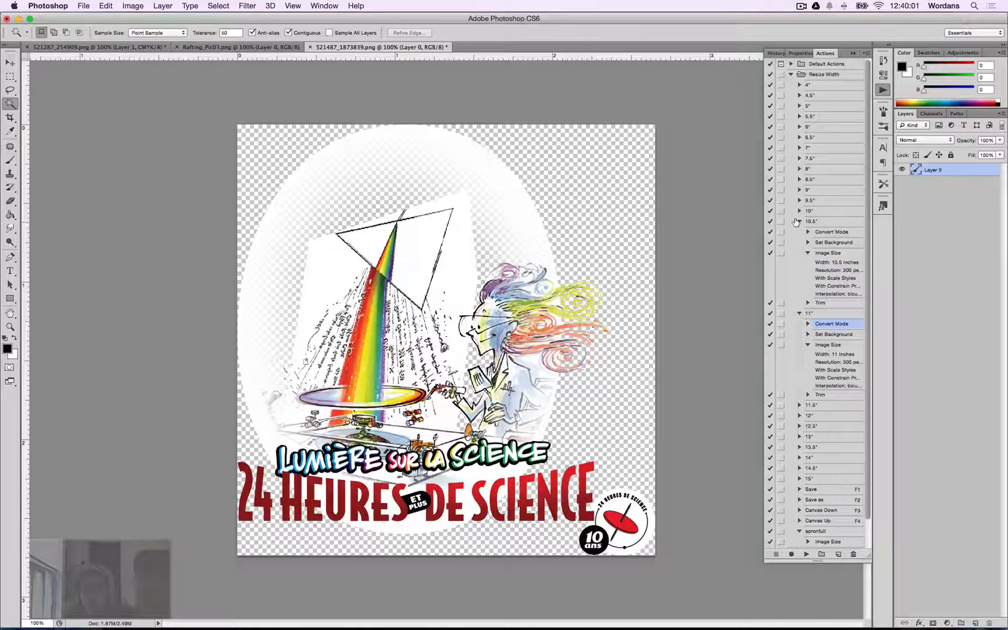
click(799, 222)
click(809, 243)
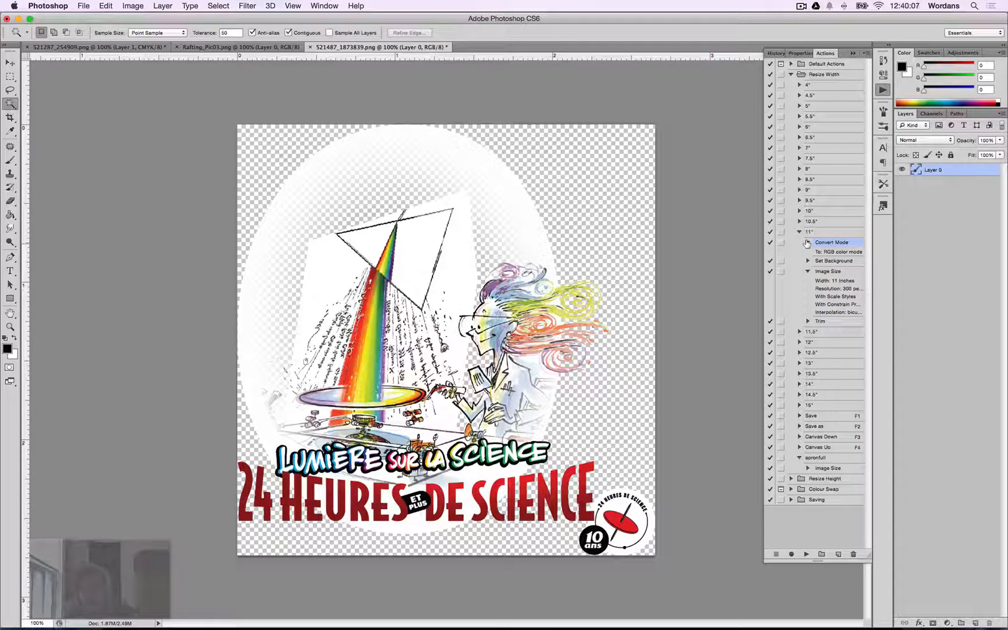
click(808, 242)
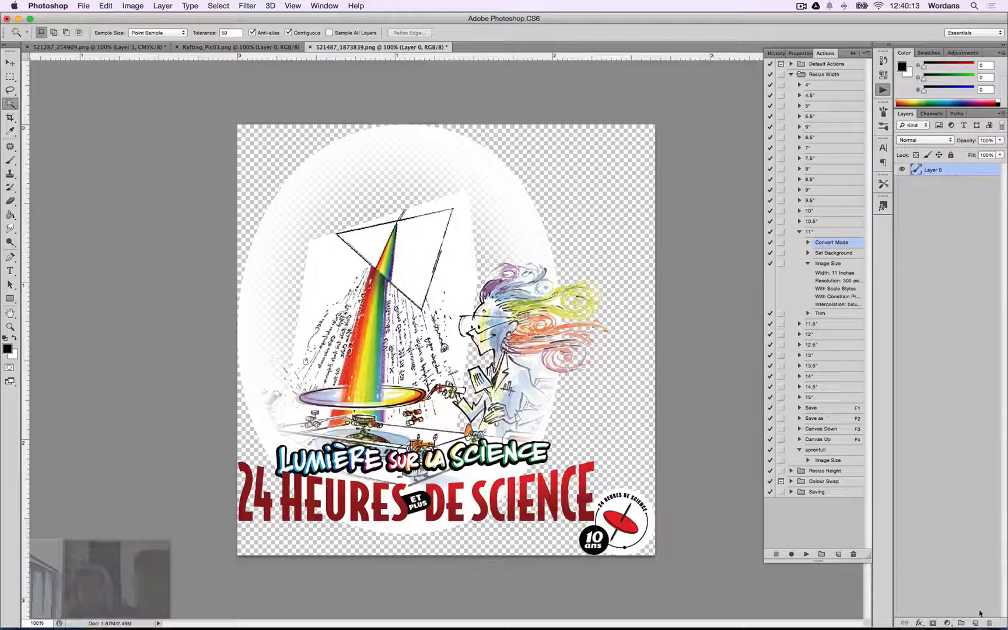
Flatten the design onto a white background, then undo it.
key(shift+super+comma)
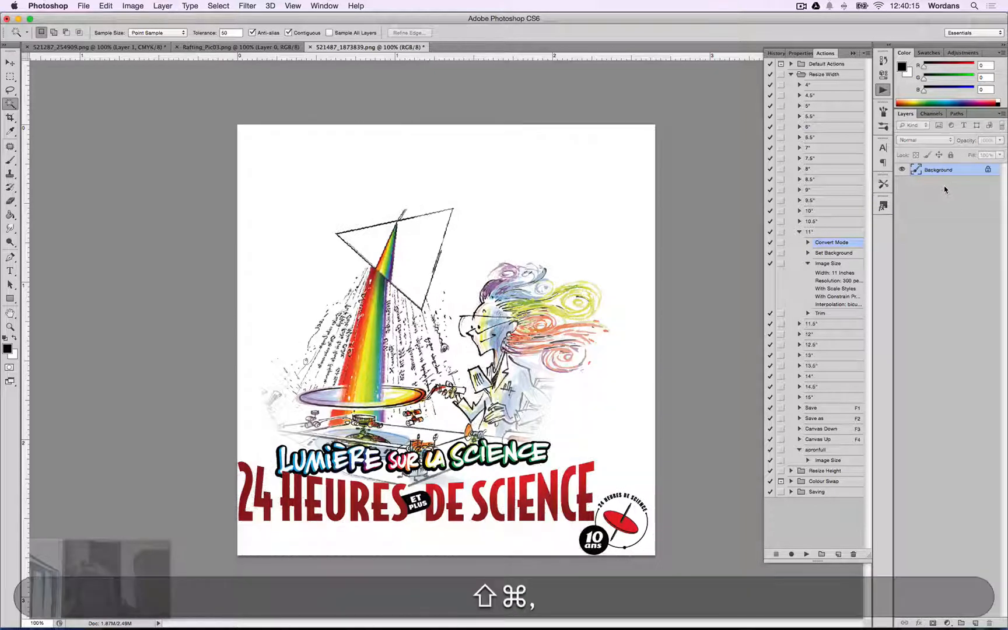
key(super+z)
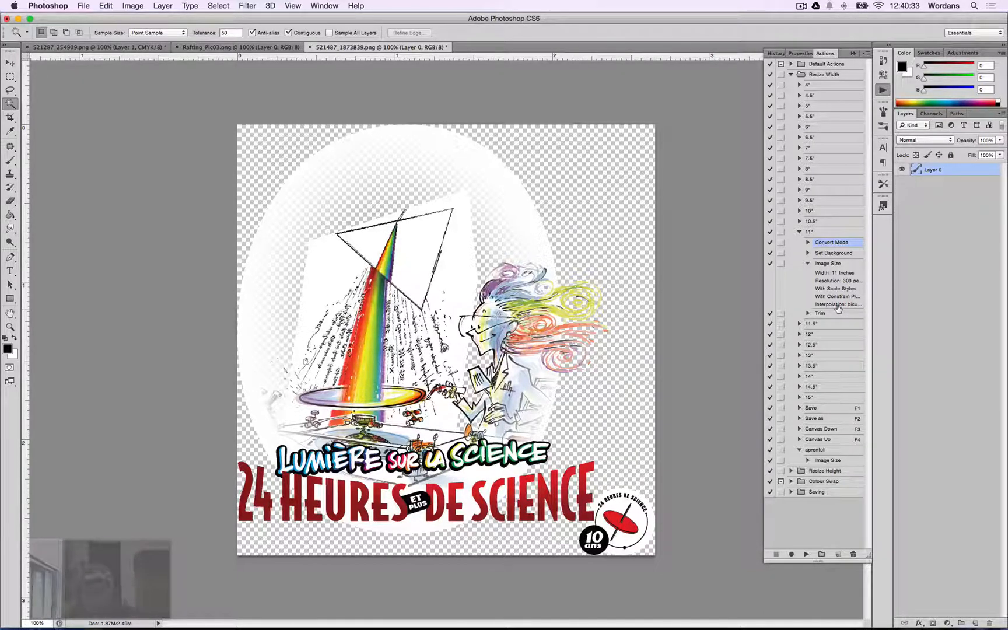
Open Image Size and review the resampling method options, then cancel the dialog.
key(alt+super+i)
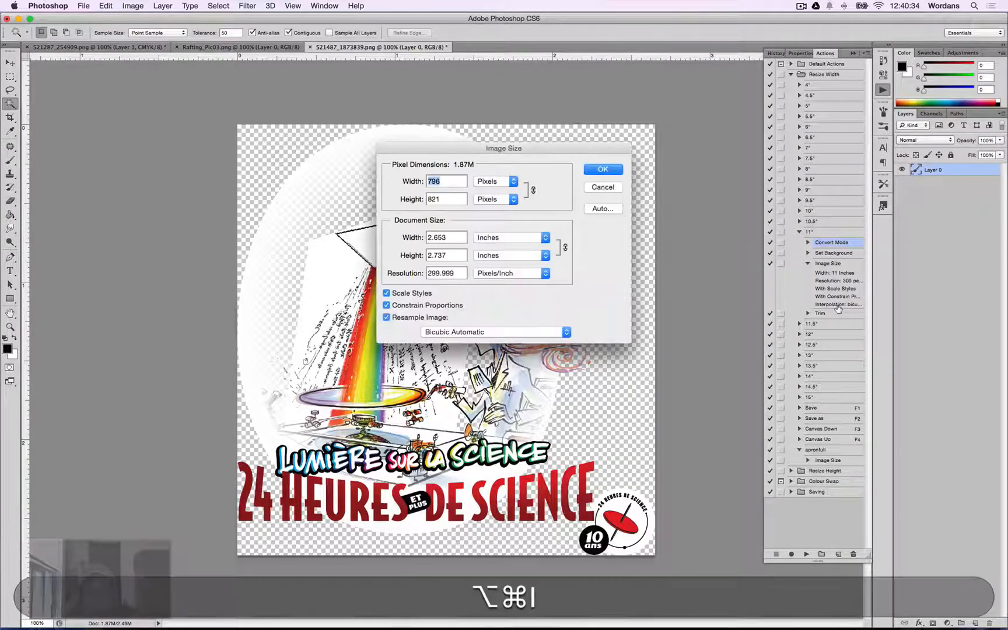
click(551, 332)
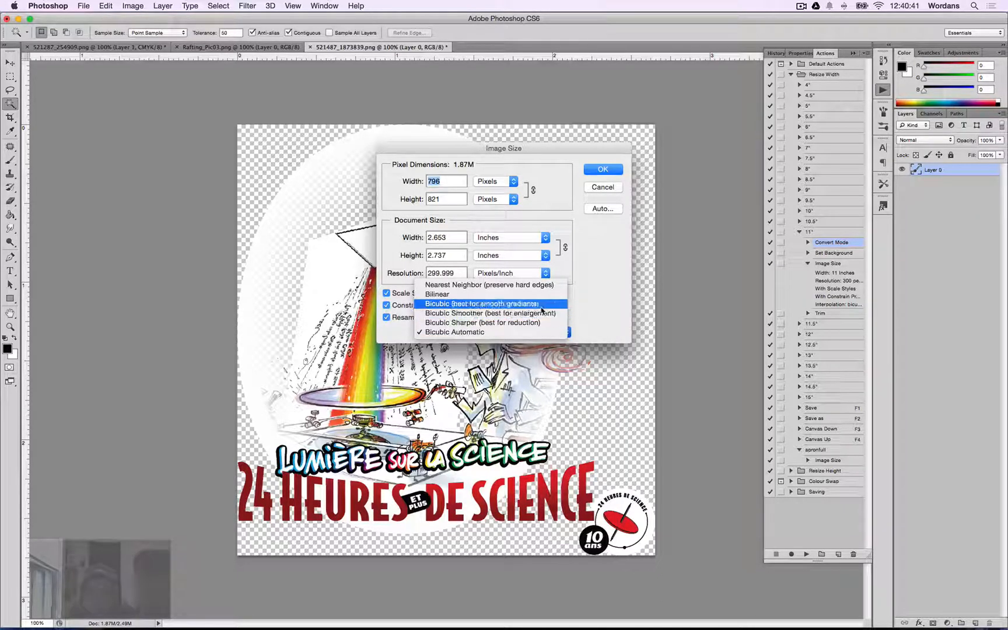
click(624, 307)
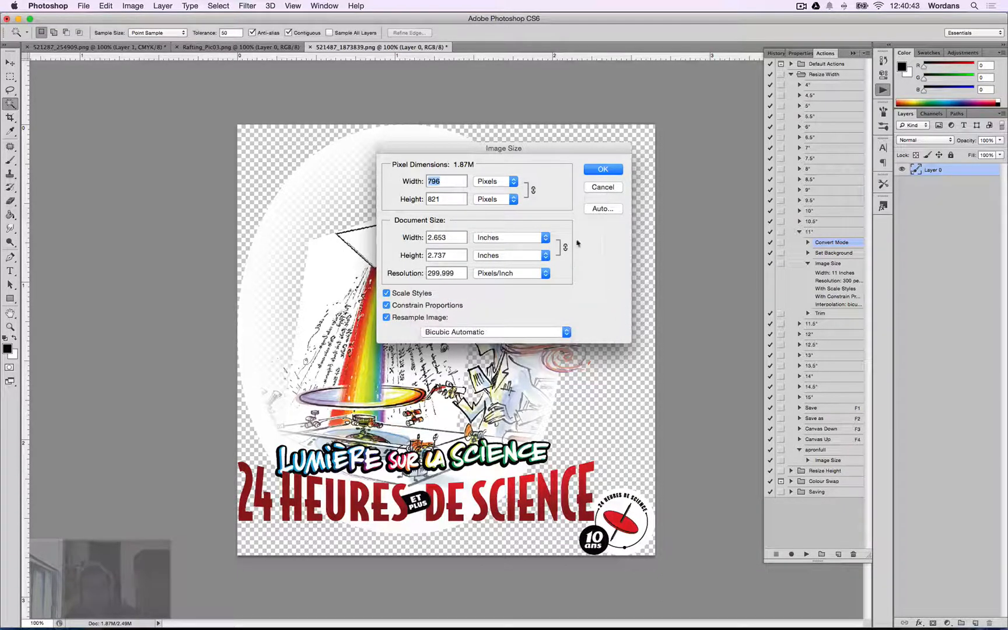
click(567, 332)
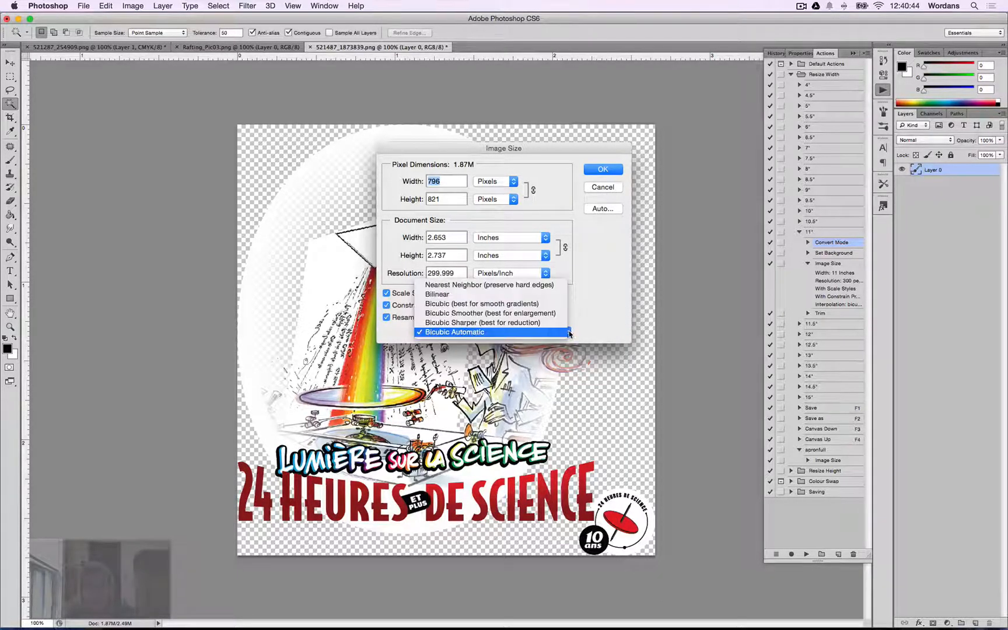
click(488, 334)
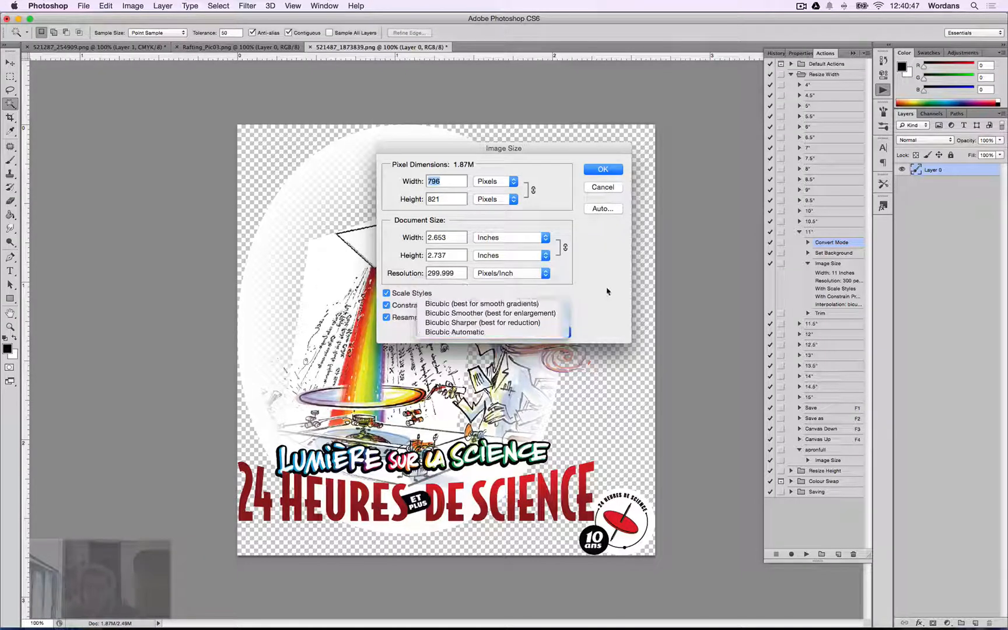
click(617, 187)
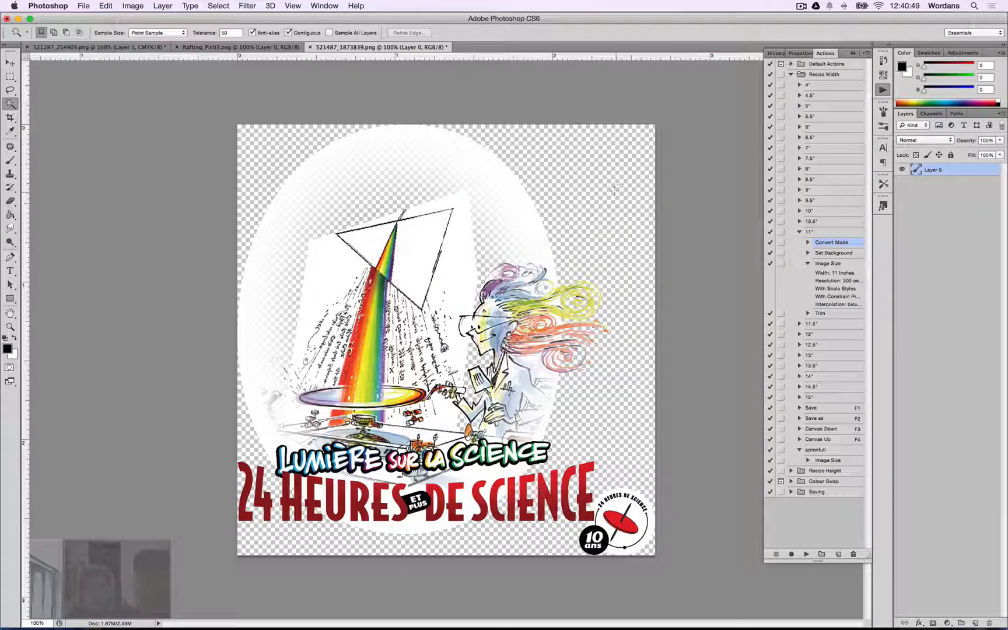
Run the 10.5" Resize Width action on the design and fit the canvas on screen.
click(799, 232)
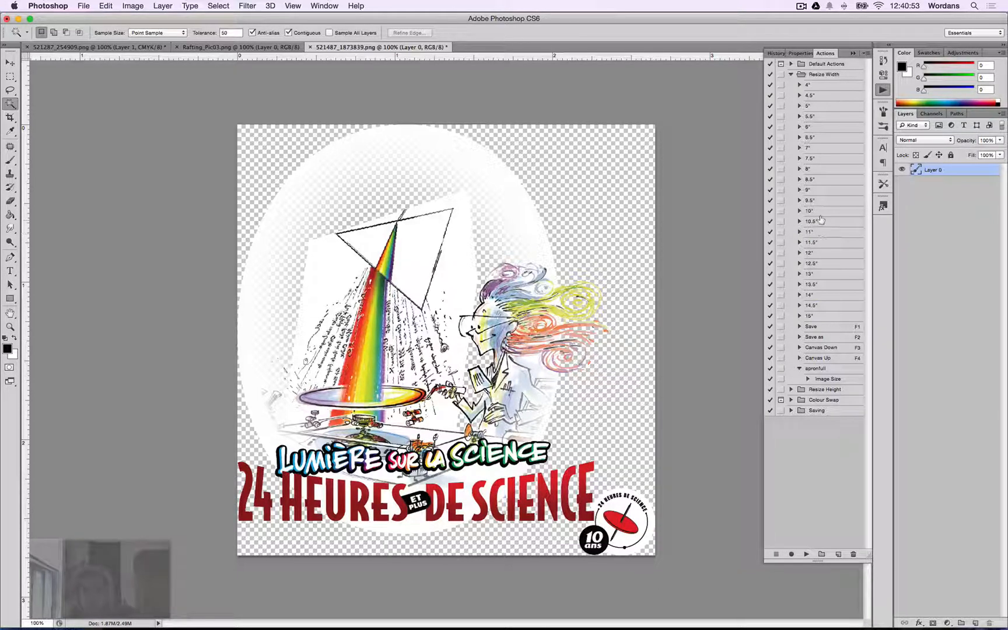
click(811, 232)
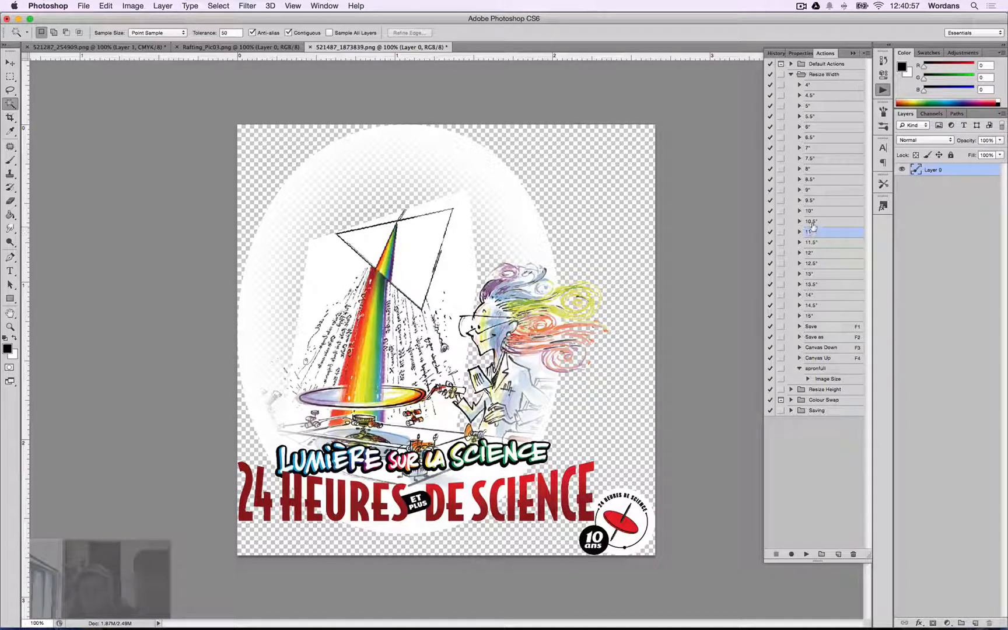
click(817, 223)
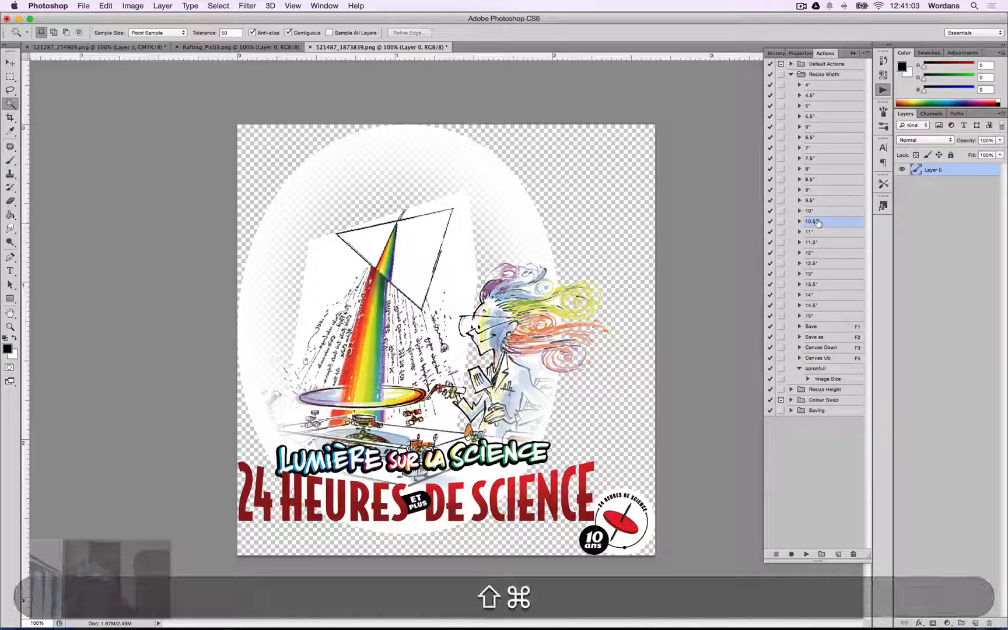
key(shift+super+period)
key(shift+super+Return)
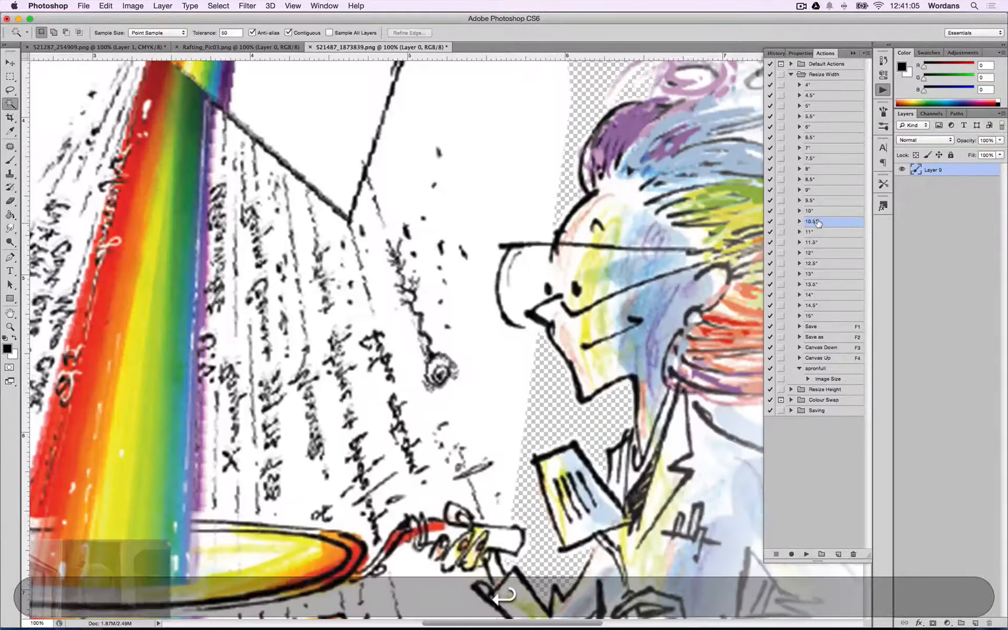
key(super+0)
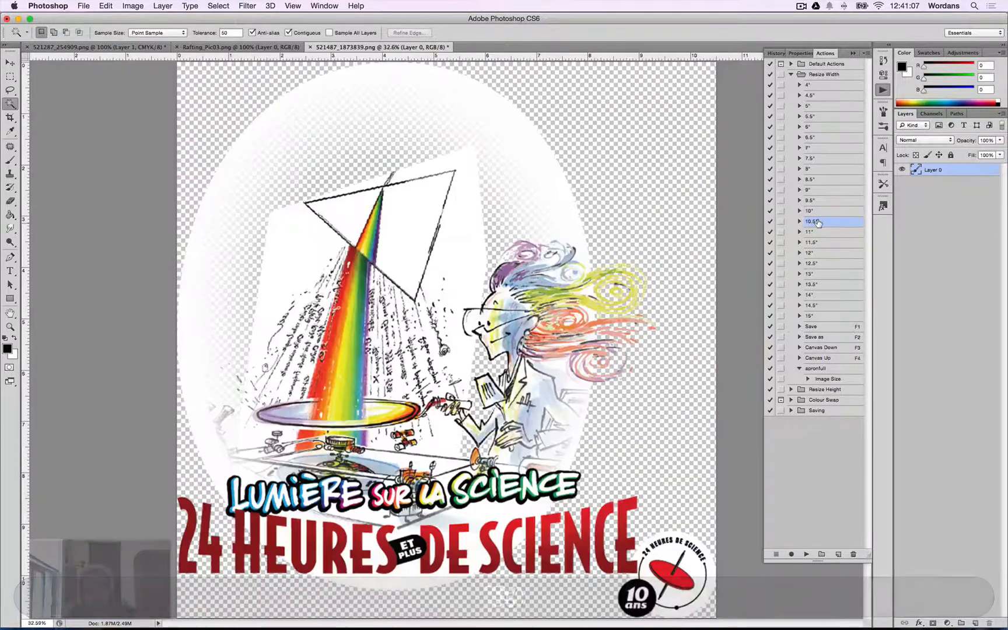
Return to the order print page and download the second front image of the first product.
key(super+Tab)
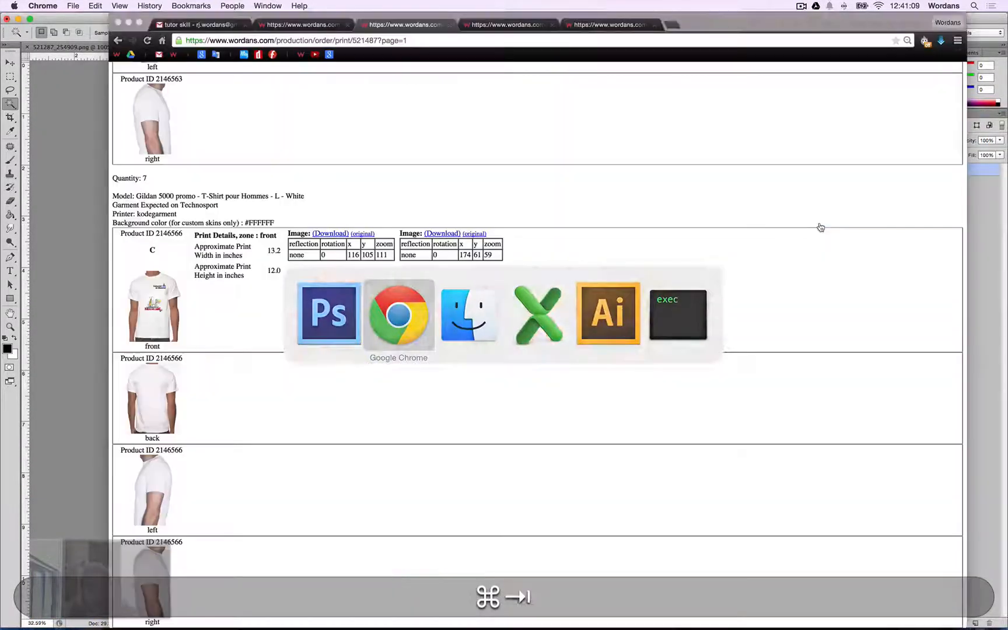
key(ctrl+Tab)
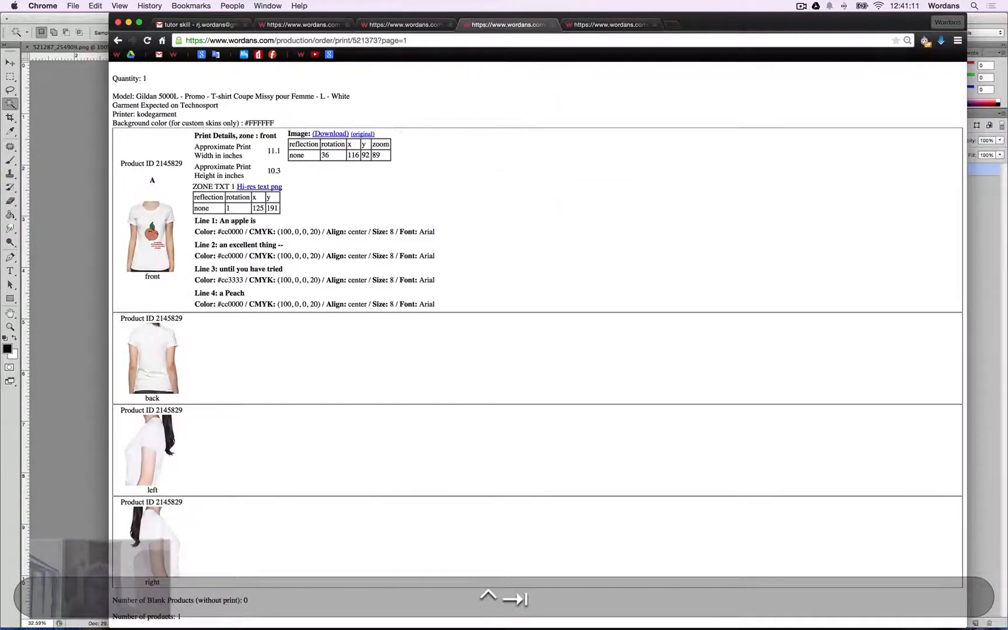
key(ctrl+shift+Tab)
scroll(409, 245, up, 8)
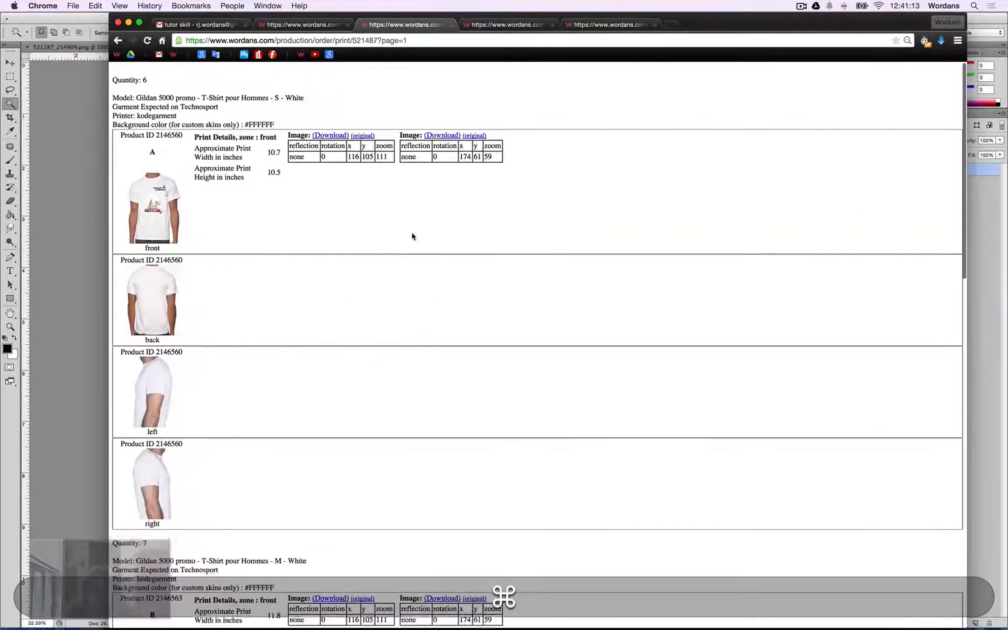
click(442, 135)
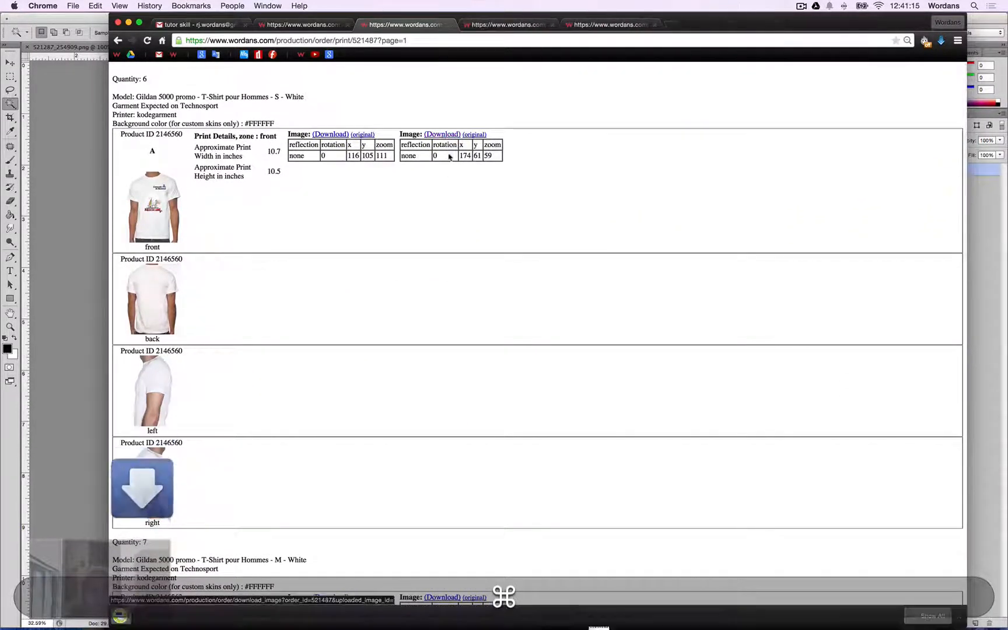
Open the downloaded Université de Montréal logo, copy it, and switch back to the main t-shirt design document.
click(190, 619)
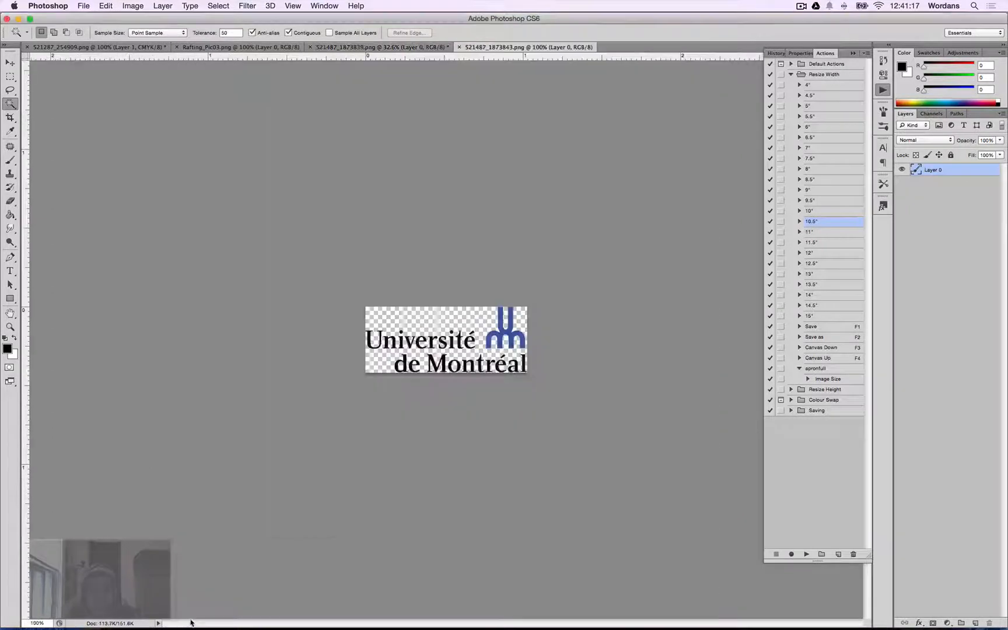
key(super+c)
key(ctrl+Tab)
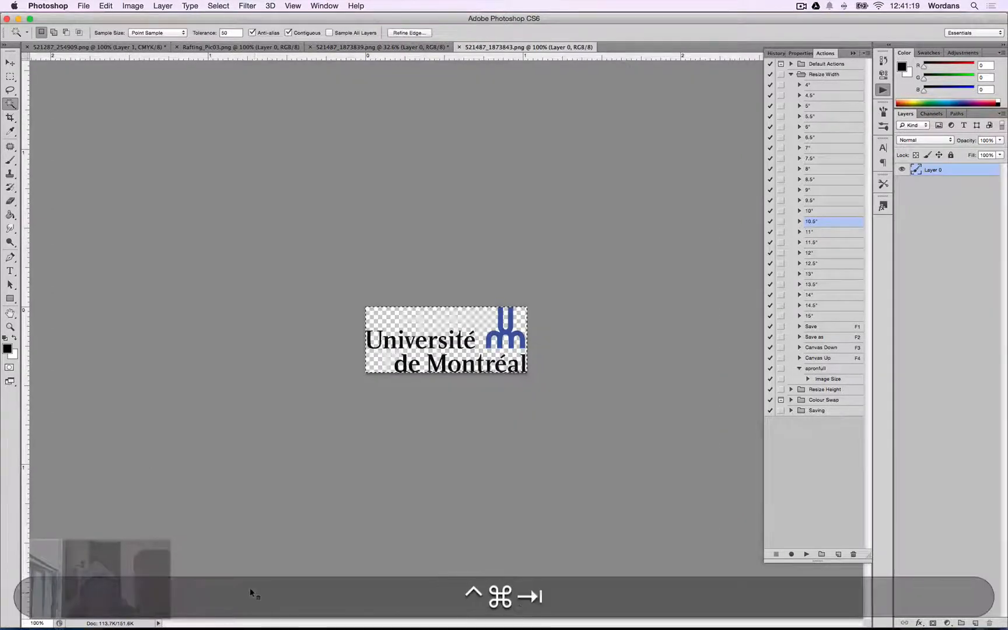
key(ctrl+Tab)
key(ctrl+Tab)
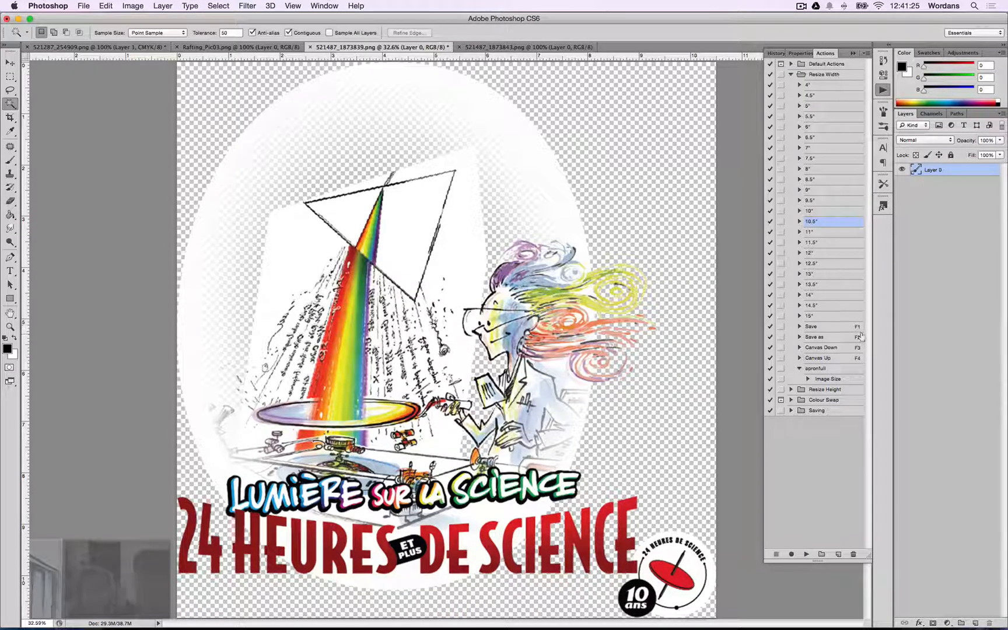
Run the Canvas Up action to extend the design's canvas upward and fit it on screen.
click(831, 359)
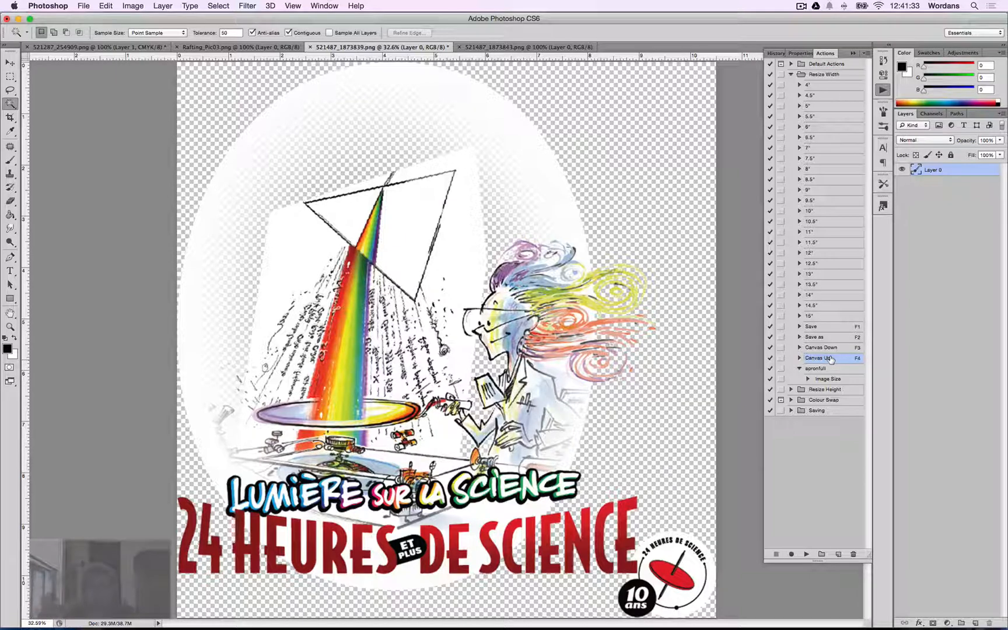
key(F4)
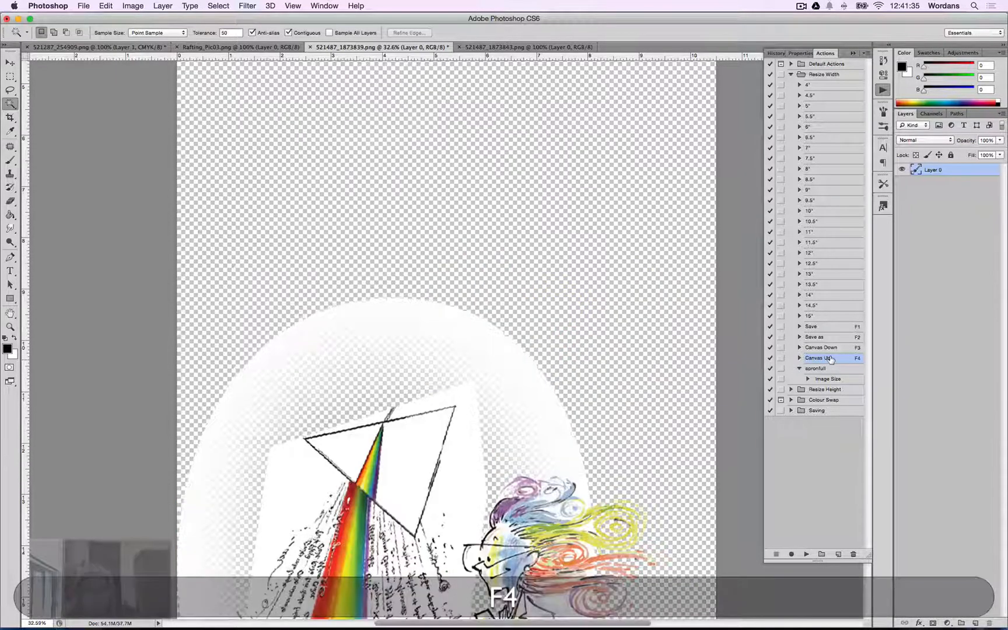
key(super+0)
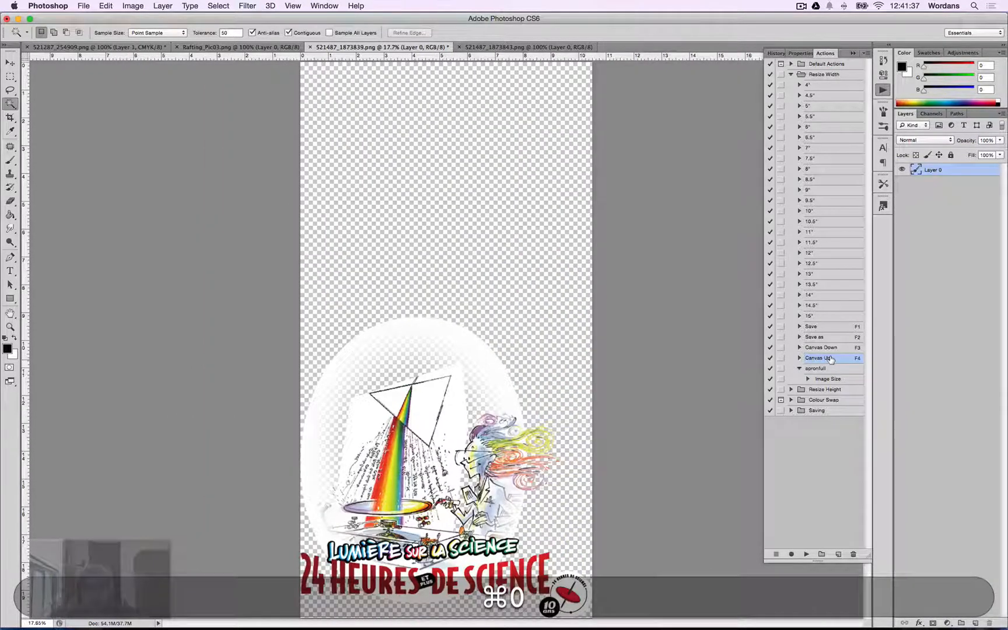
Paste the logo into the design, scale it up and place it in the top-right corner of the canvas.
key(super+v)
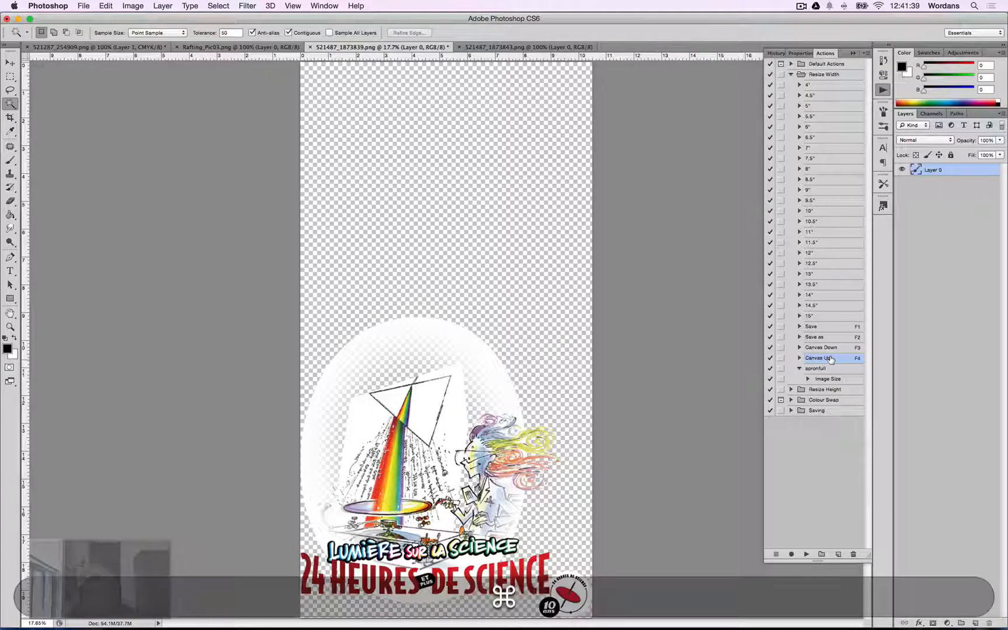
key(super+t)
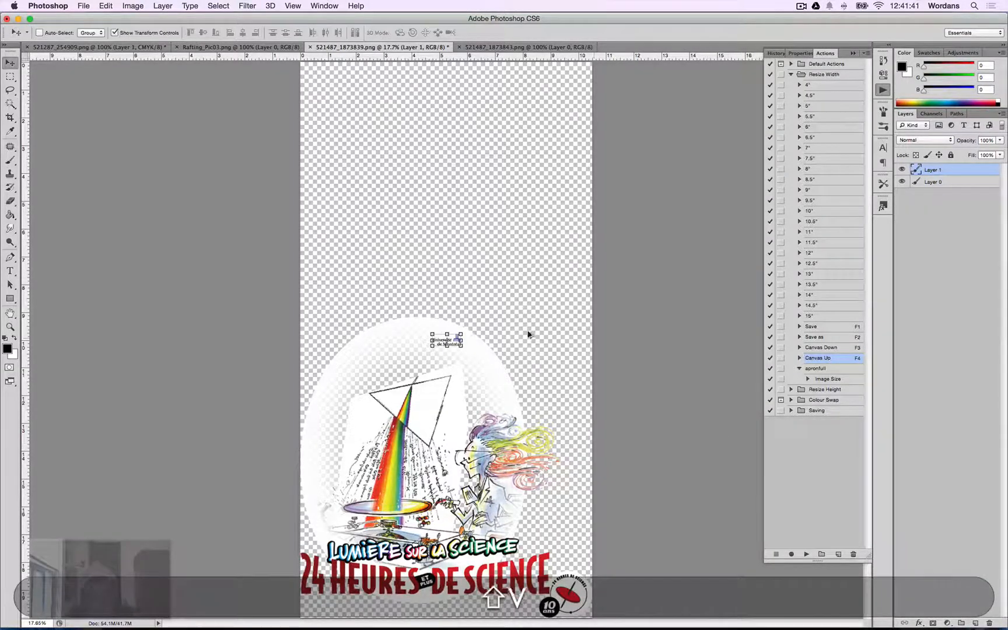
drag(462, 334, 508, 290)
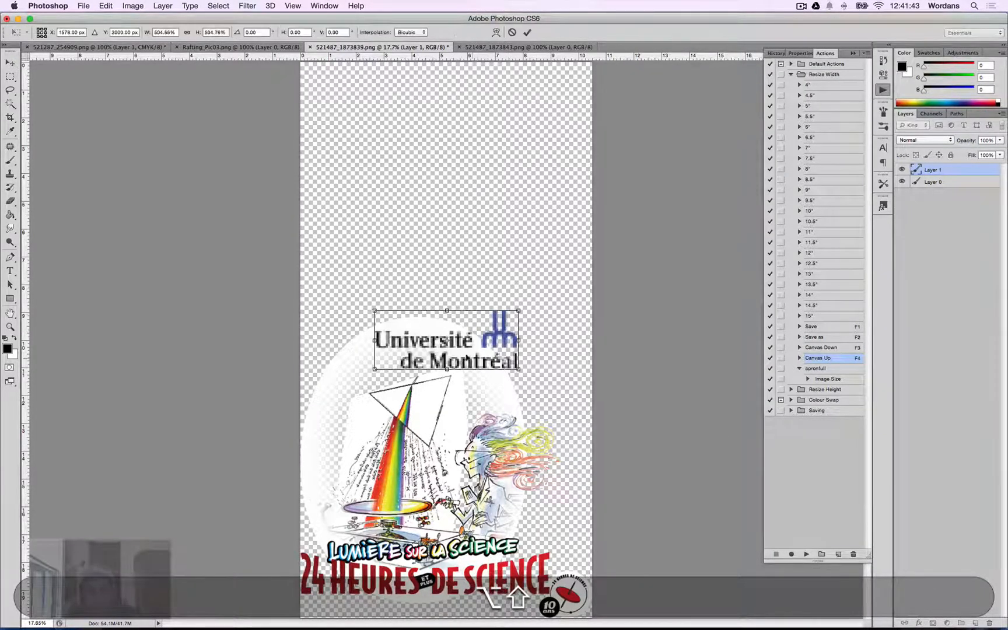
drag(470, 358, 542, 297)
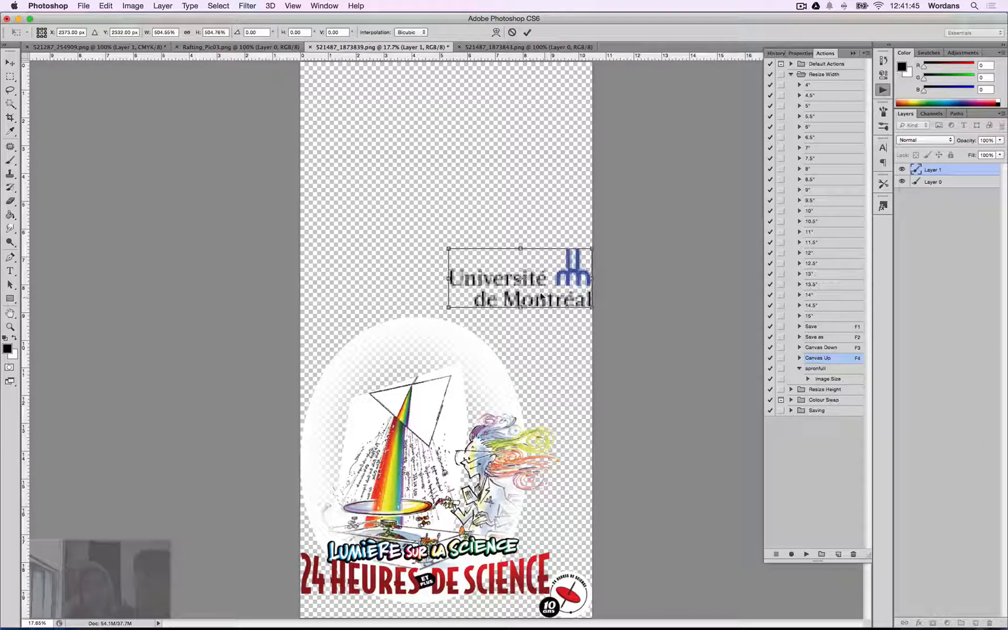
key(Return)
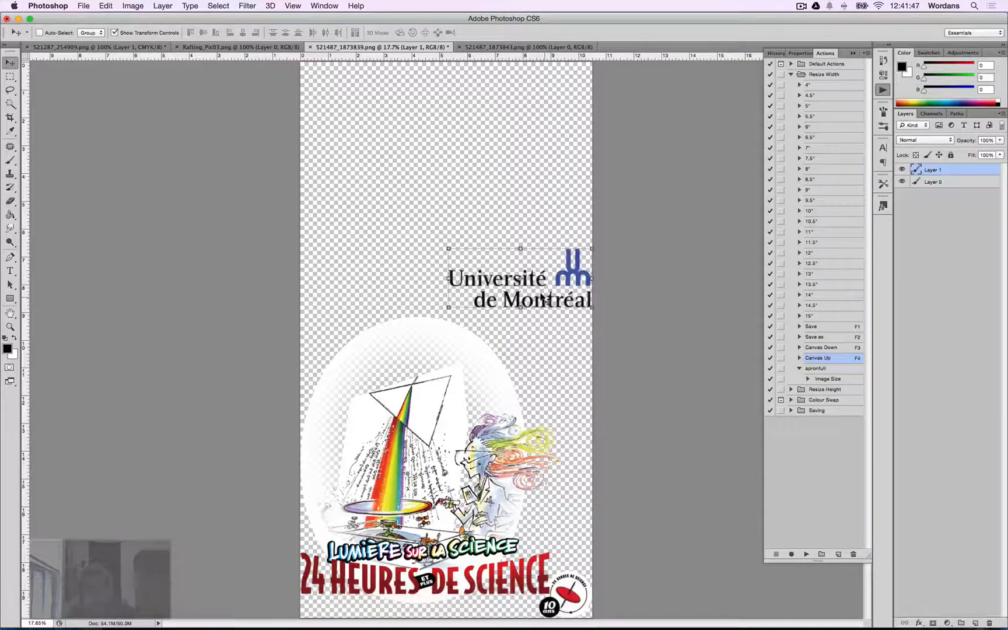
key(Up)
key(Up)
key(Up)
key(Up)
key(Up)
key(Up)
key(Up)
key(Up)
key(Up)
key(Up)
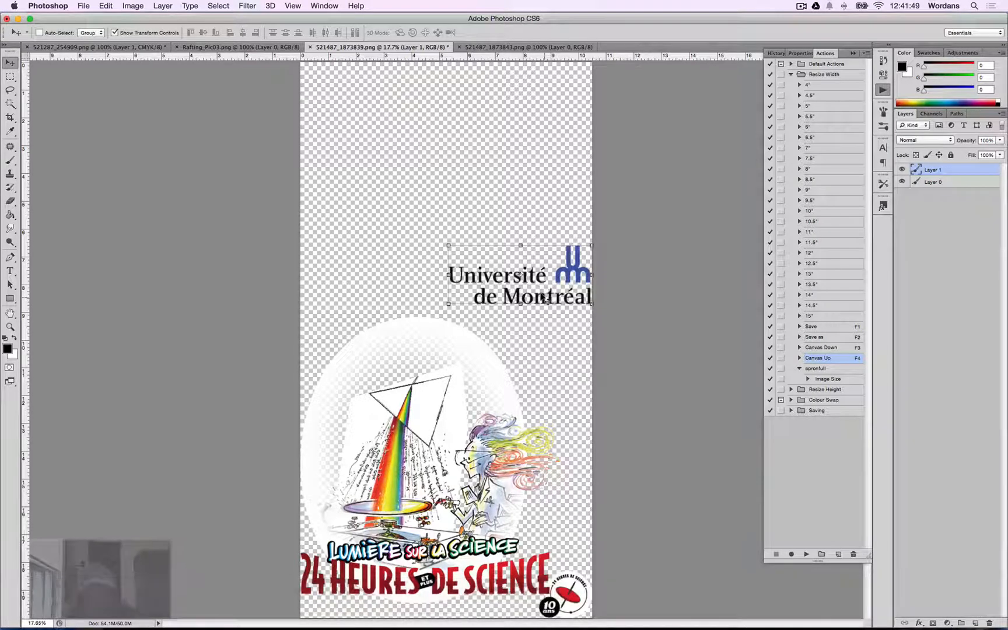
Trim the empty transparent canvas above the logo.
key(i)
key(super+comma)
key(Return)
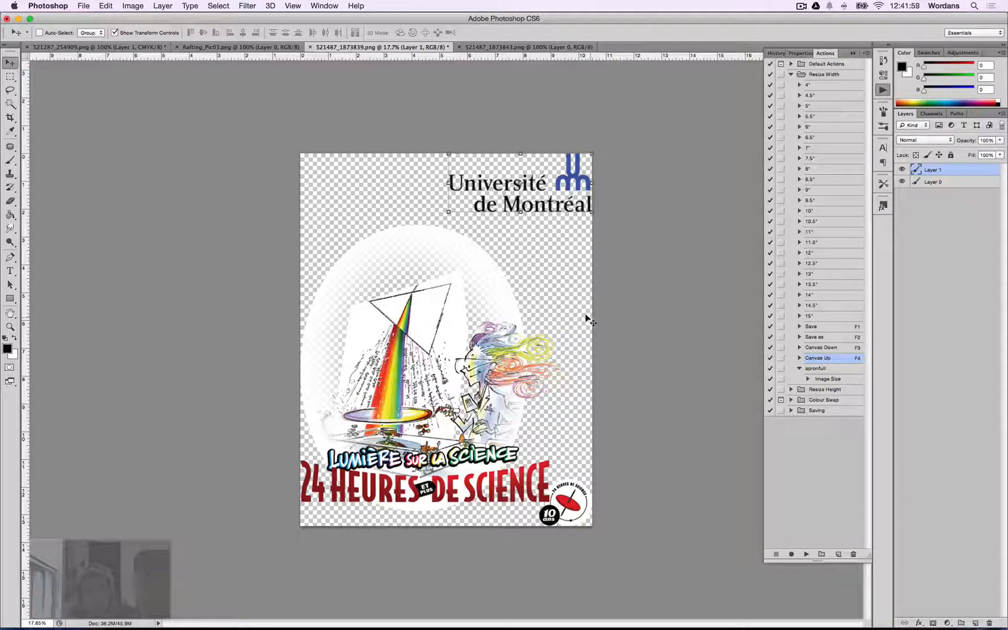
Check the print width and height for the large size on the order print page.
key(super)
key(super+Tab)
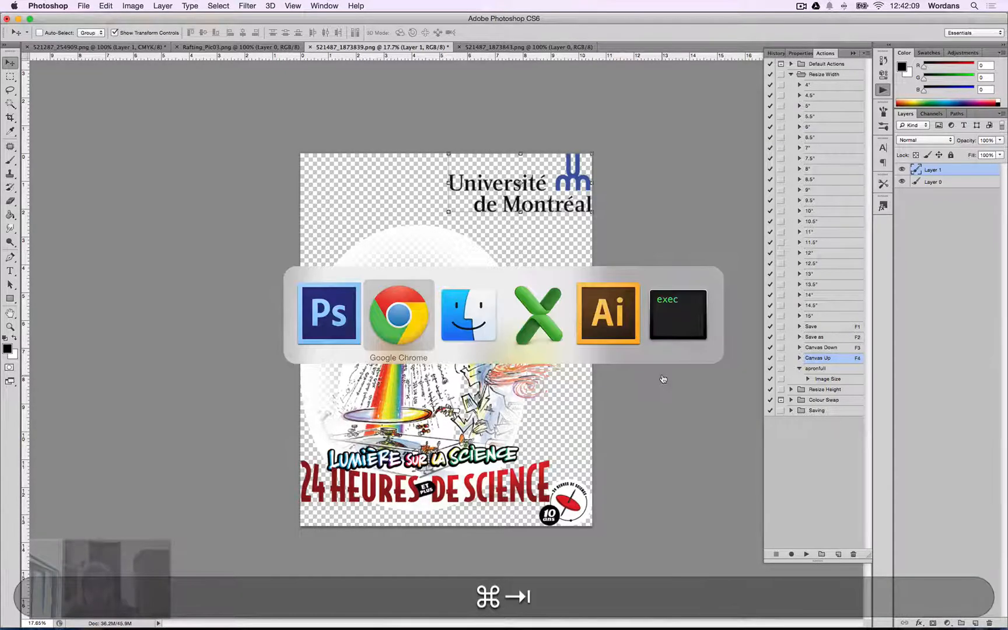
scroll(355, 372, down, 10)
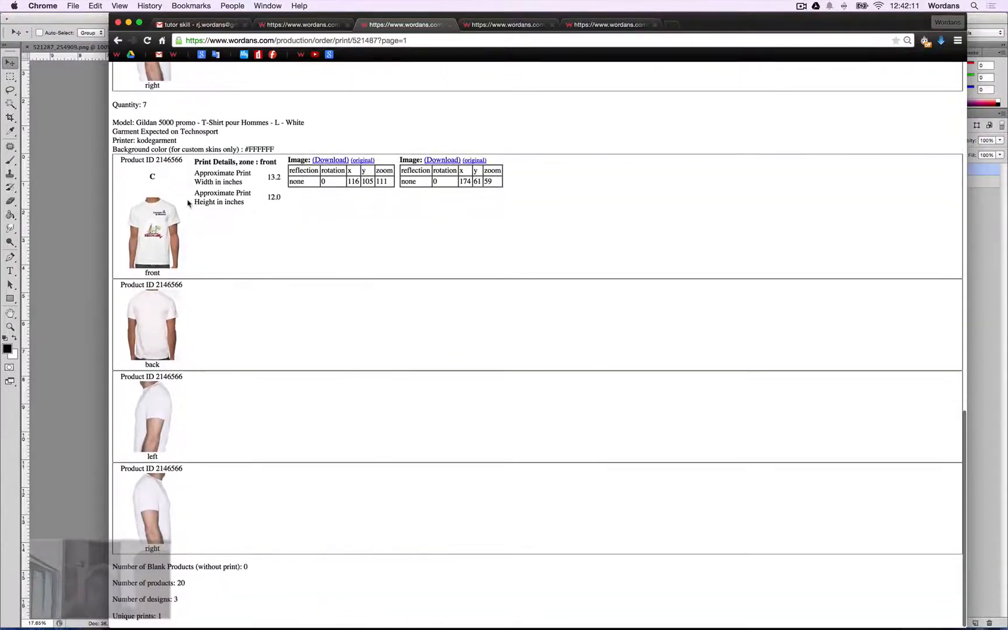
scroll(230, 292, up, 5)
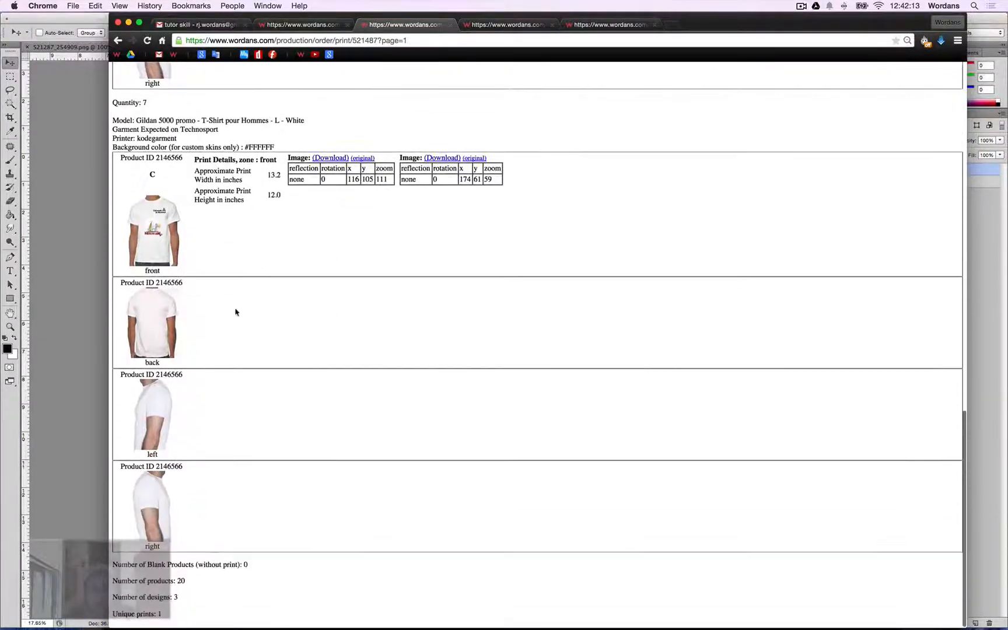
scroll(245, 240, down, 5)
key(super+Tab)
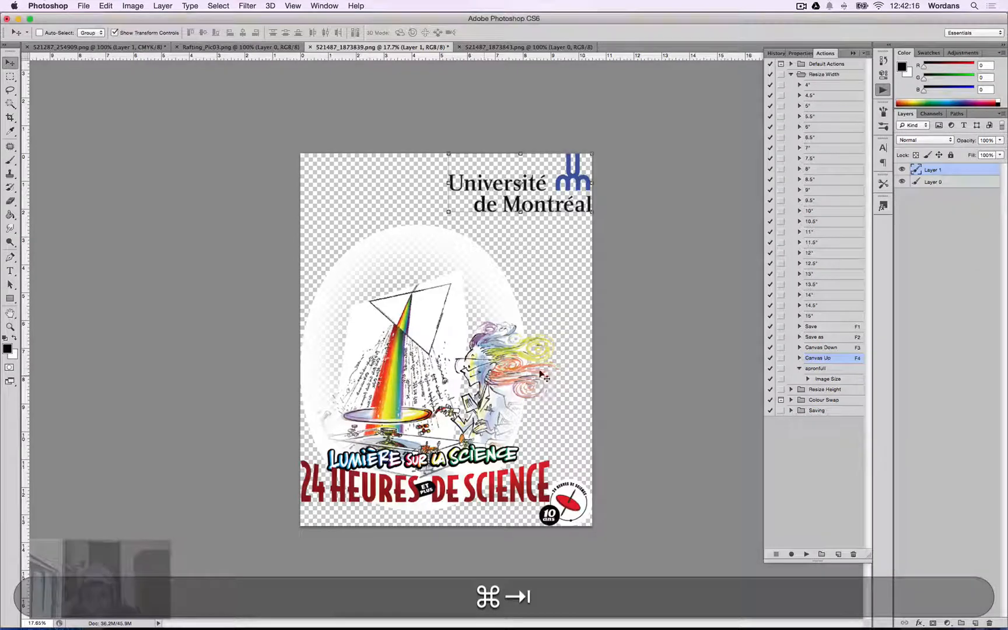
Run the 13" Resize Width action on the design.
click(813, 275)
key(shift+super+period)
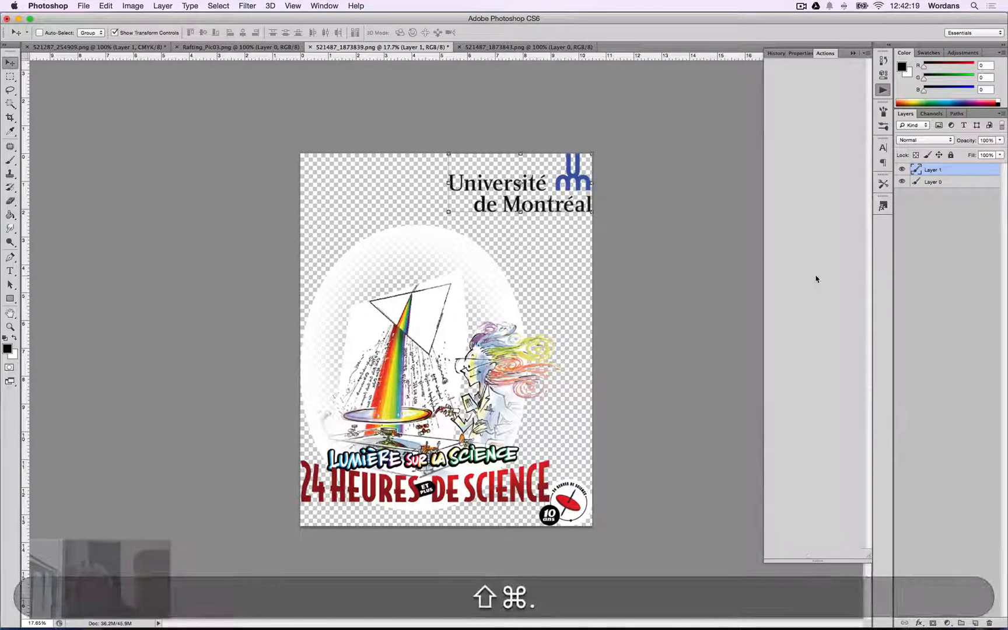
key(shift+super+Return)
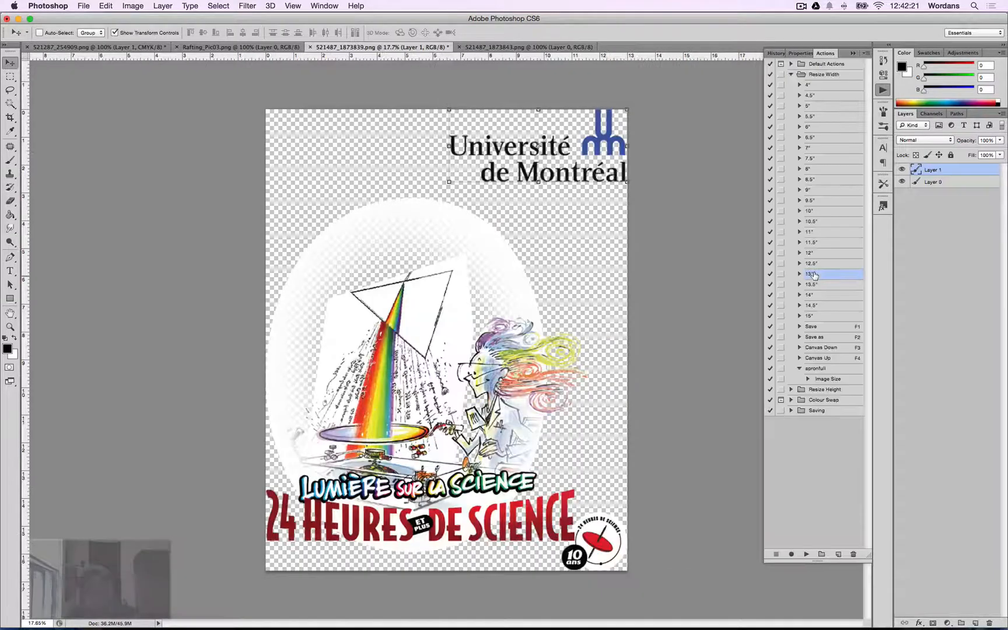
key(shift+super+s)
key(super+v)
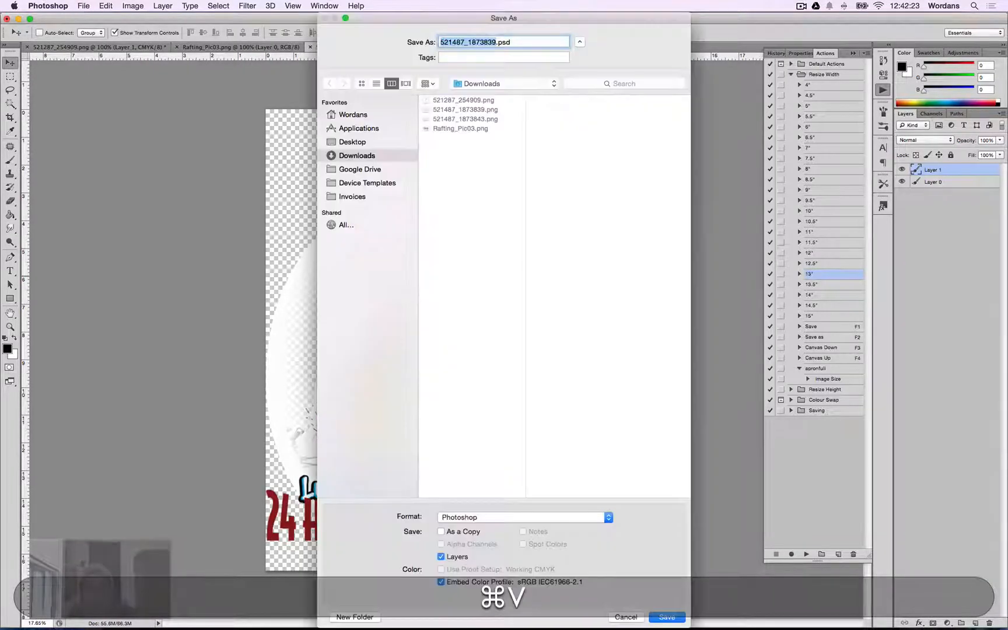
key(Right)
key(BackSpace)
key(BackSpace)
key(BackSpace)
key(BackSpace)
key(BackSpace)
key(BackSpace)
key(BackSpace)
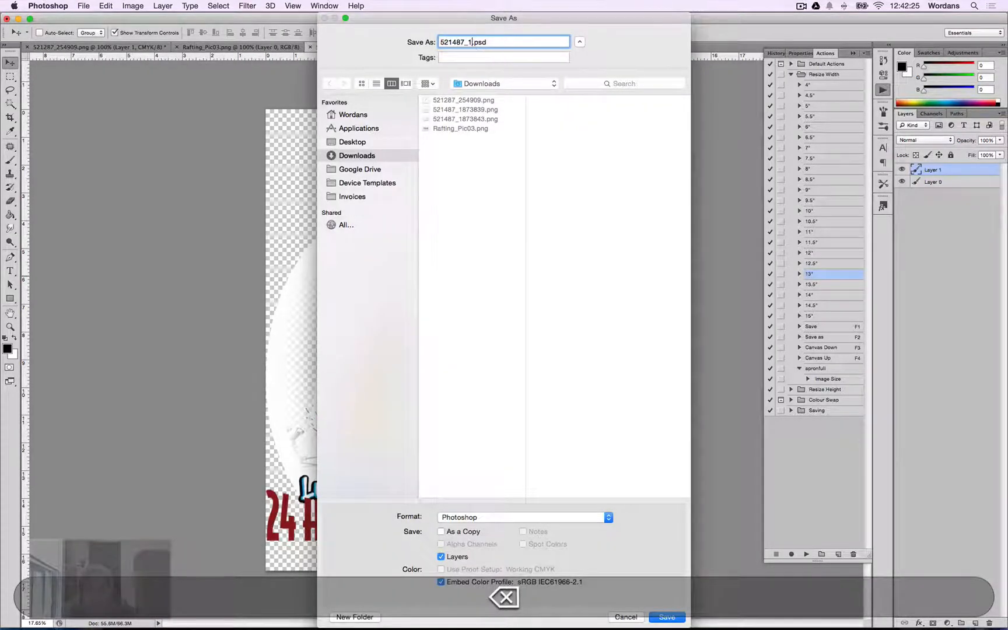
Copy the order number from the order page's address and cancel the Save As dialog.
key(super+Tab)
key(super+Tab)
key(super+Tab)
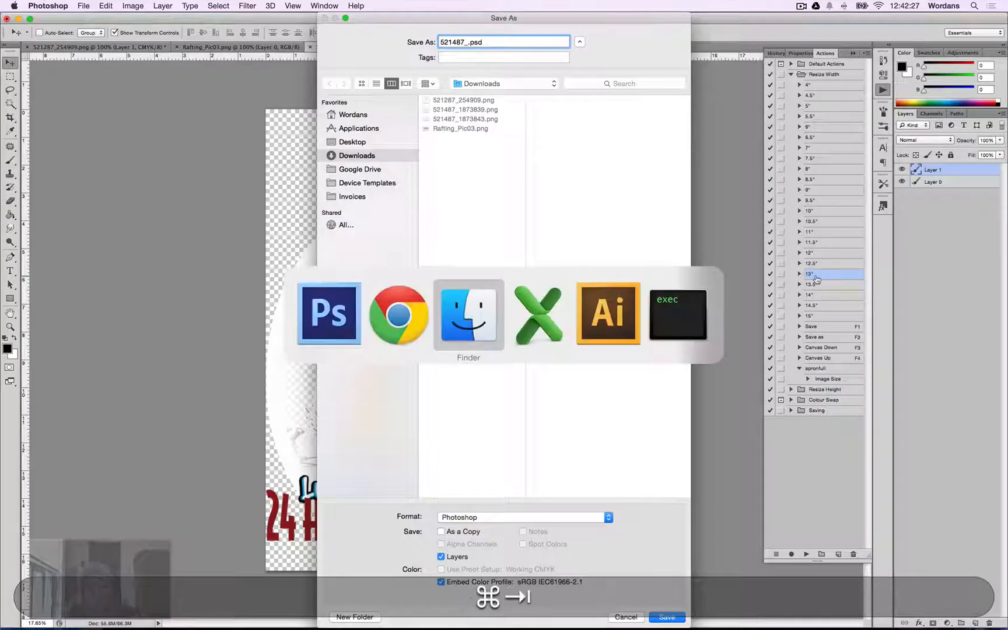
key(super+Tab)
key(super+Tab)
key(super+Tab)
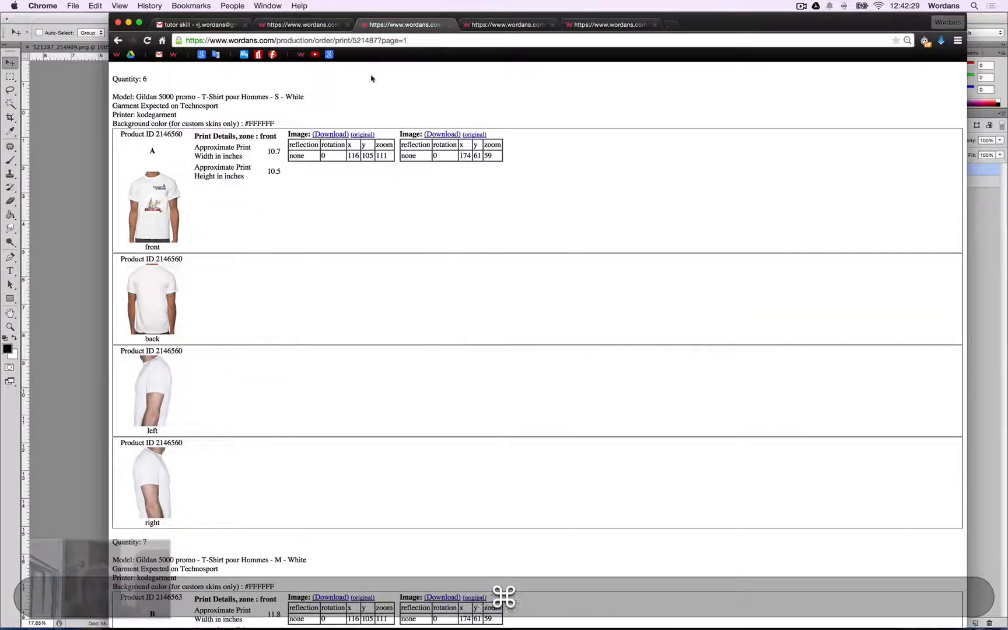
double_click(365, 41)
key(super+c)
key(super+Tab)
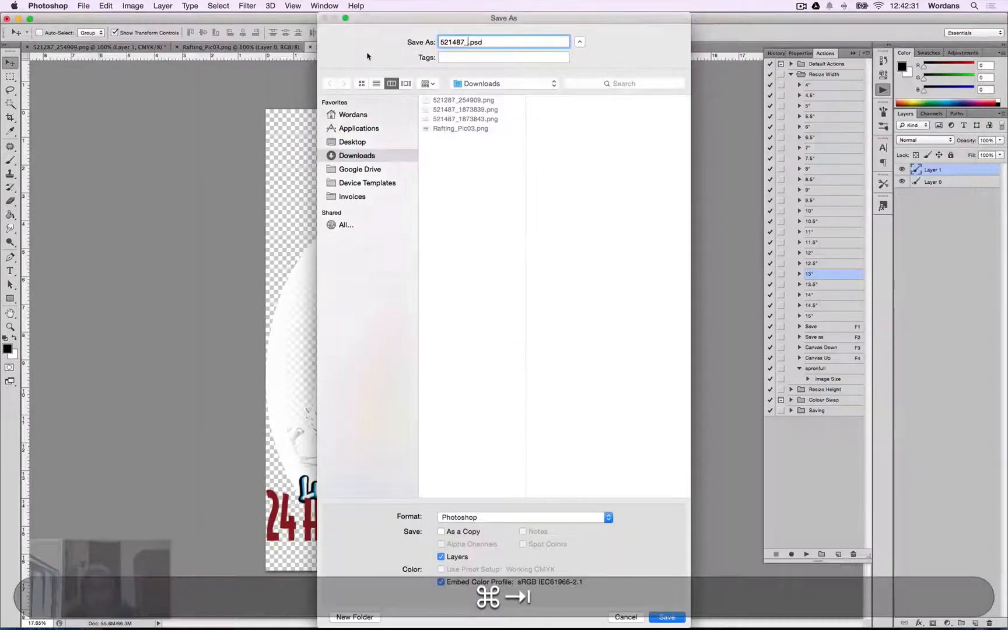
click(624, 617)
Save the design as a copy named with the order number followed by _C, choosing PNG format.
key(super+shift+s)
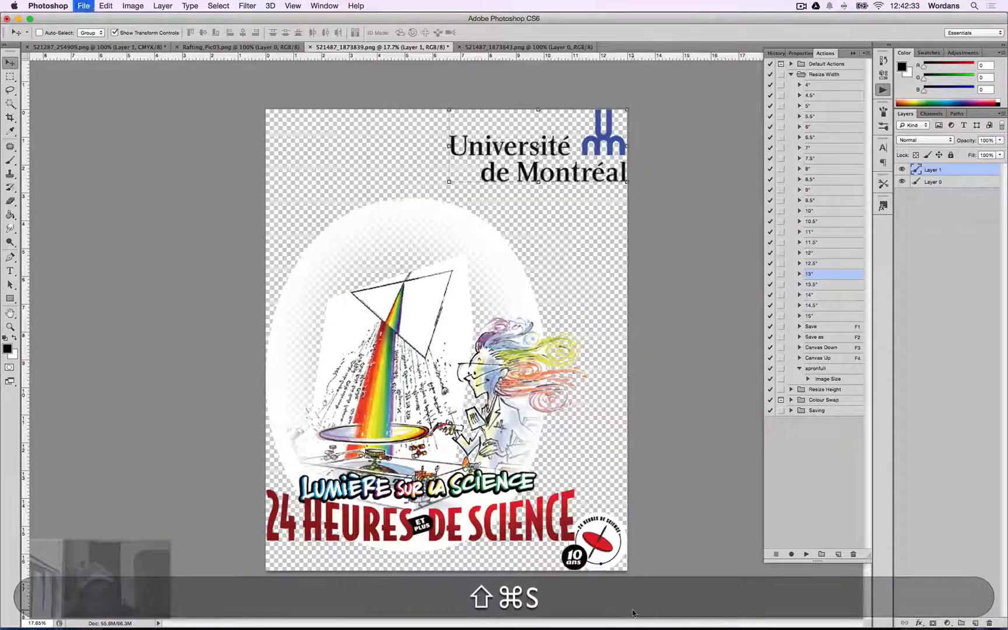
key(super+shift+v)
text(_A)
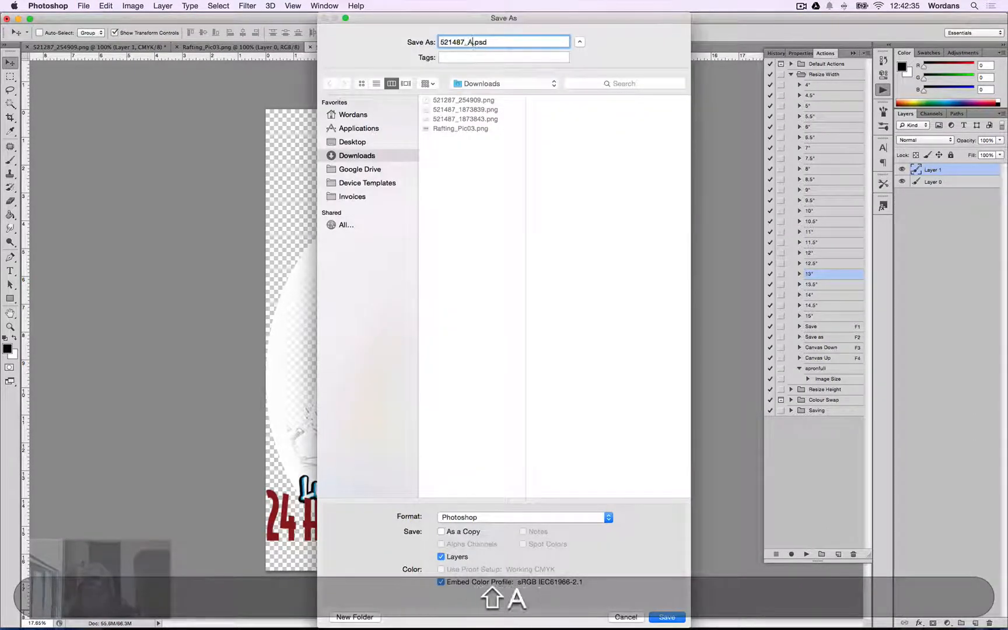
key(shift+BackSpace)
text(C)
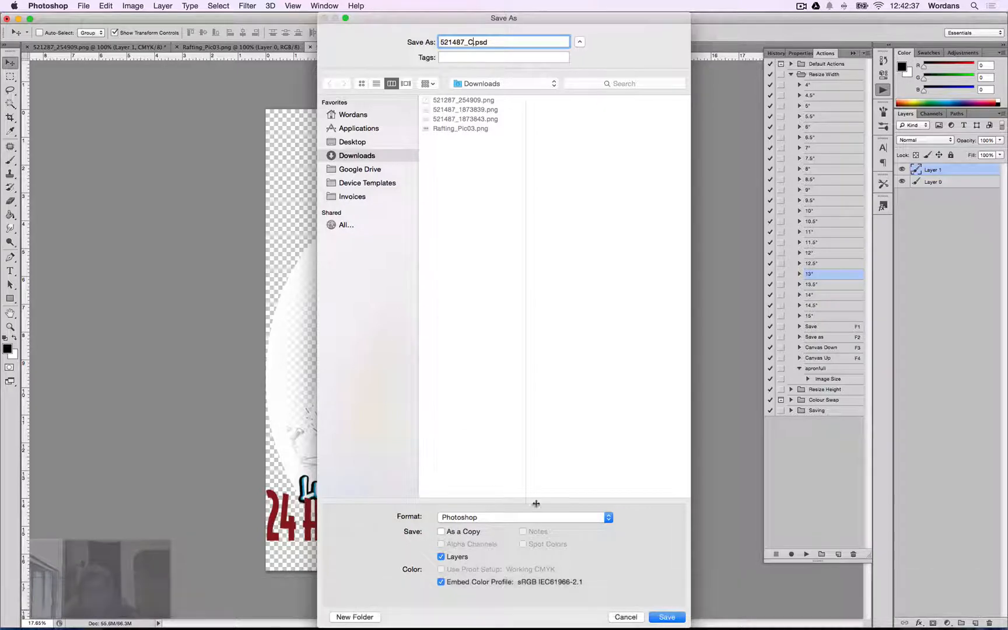
click(608, 518)
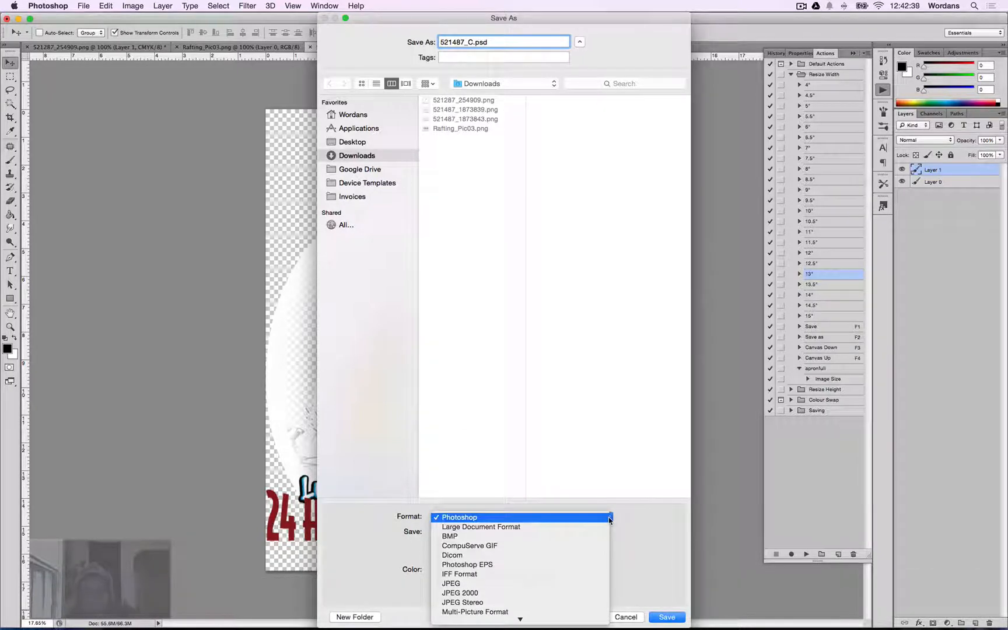
click(627, 534)
click(608, 517)
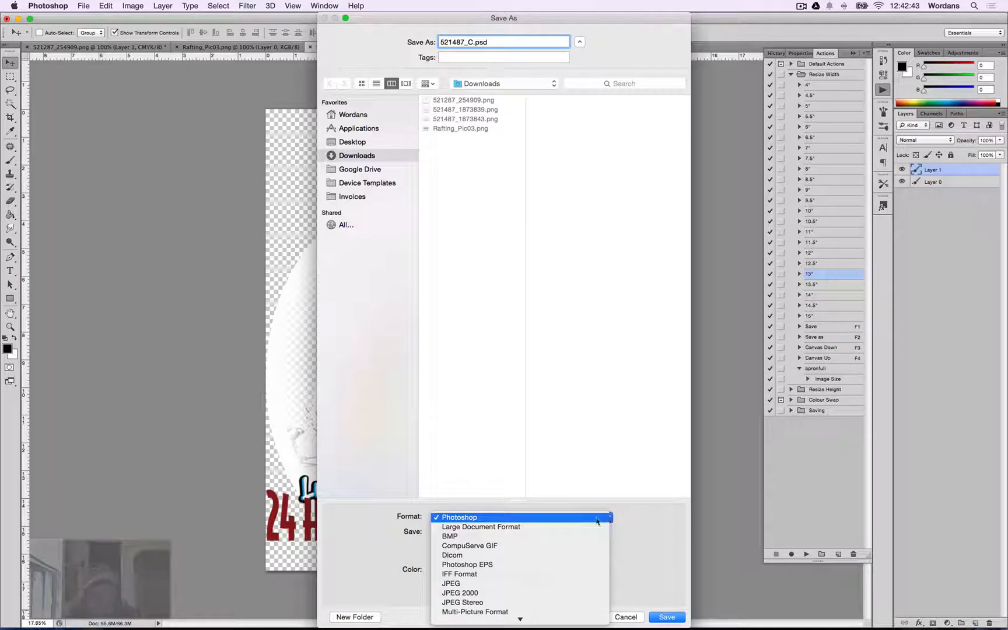
scroll(592, 538, down, 2)
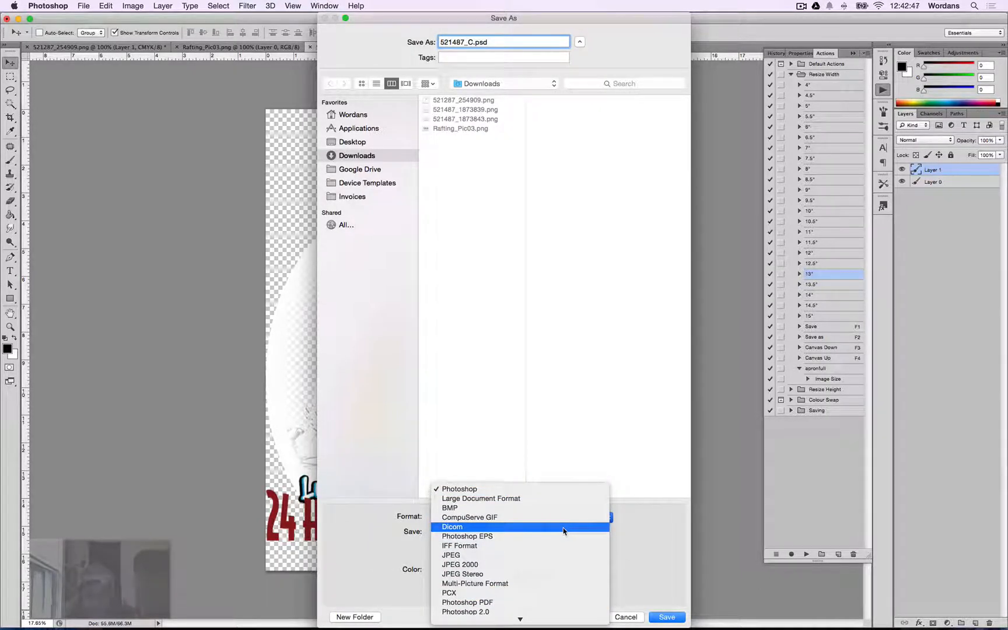
text(png)
key(Return)
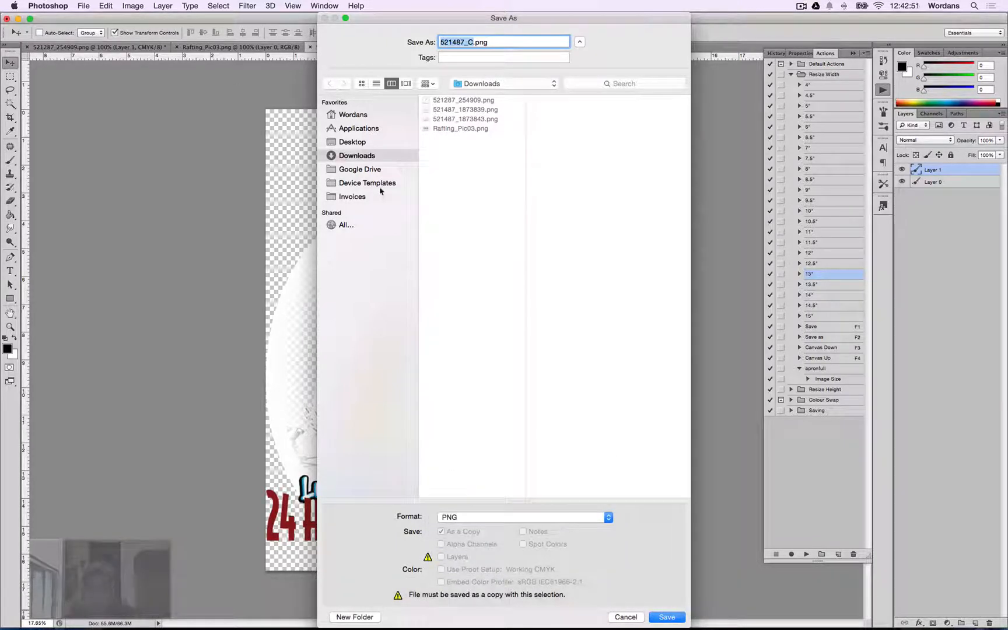
Save the PNG into the 1-Kode folder on Google Drive, accepting the default PNG options.
click(371, 171)
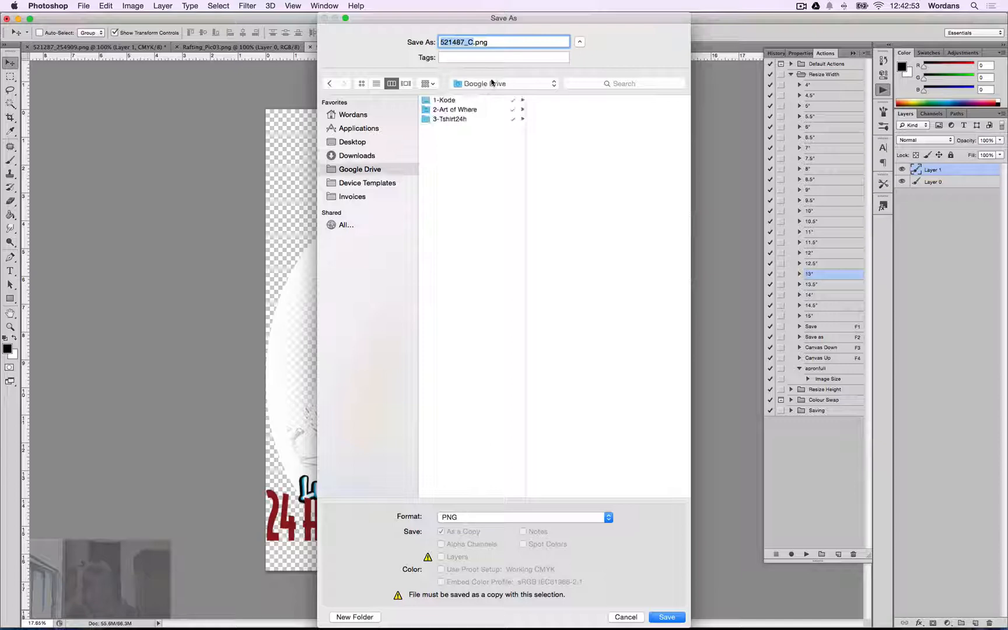
click(463, 100)
key(Return)
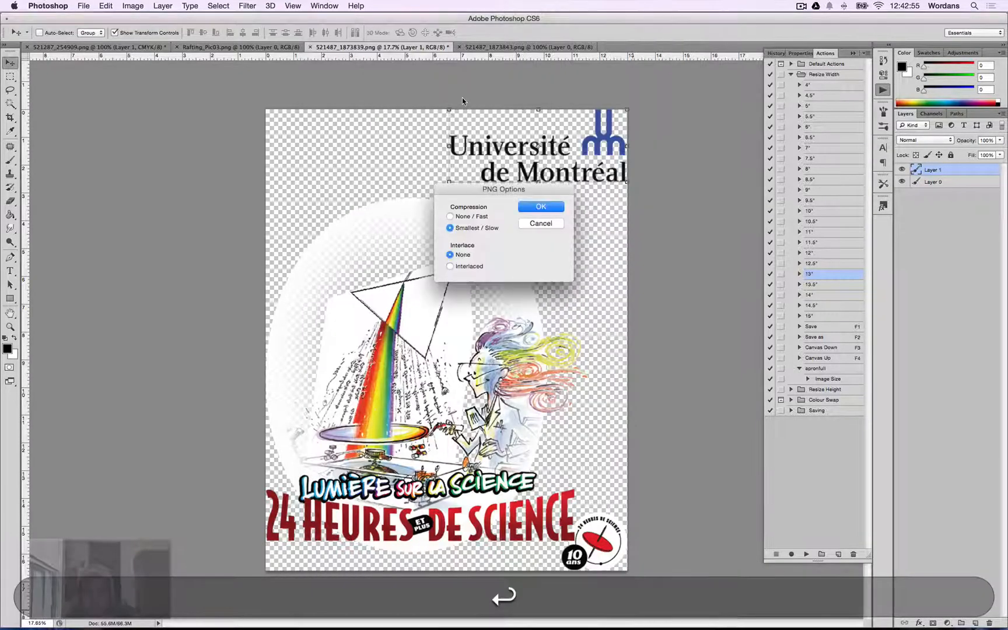
key(Return)
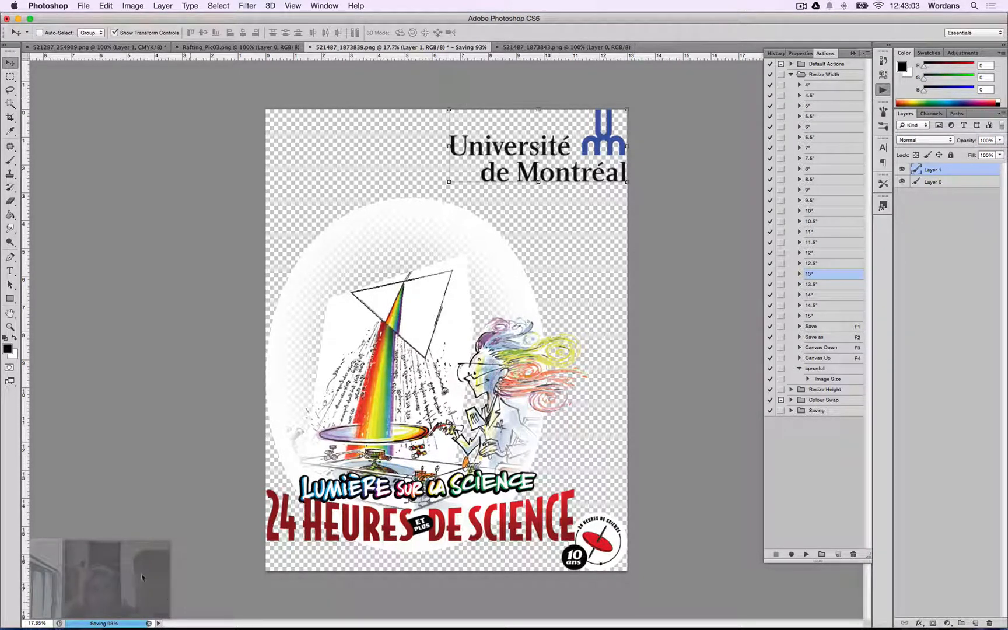
Run the 12" Resize Width action on the design.
click(820, 256)
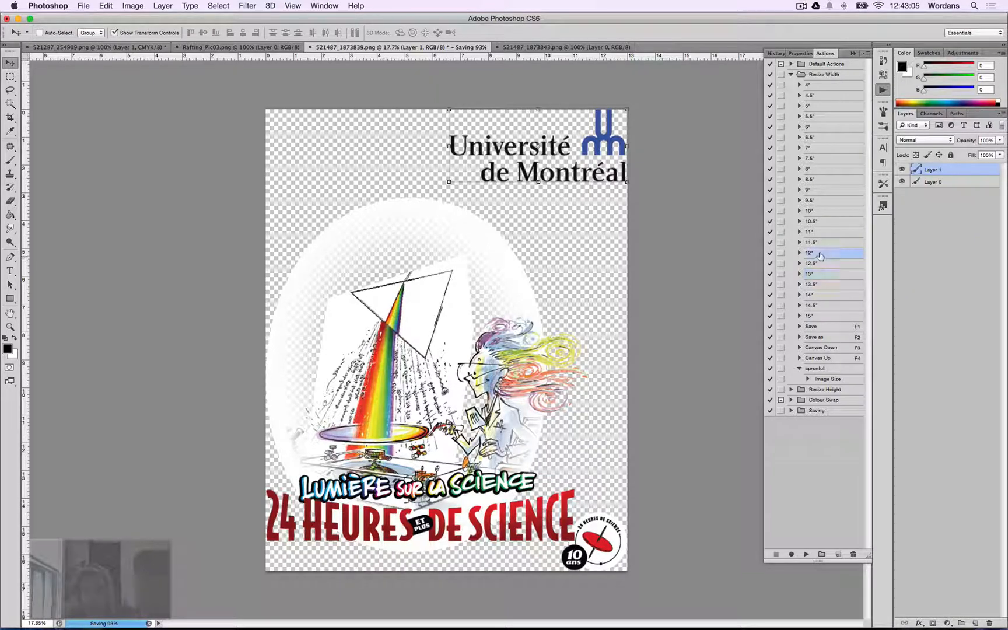
key(shift+super+Return)
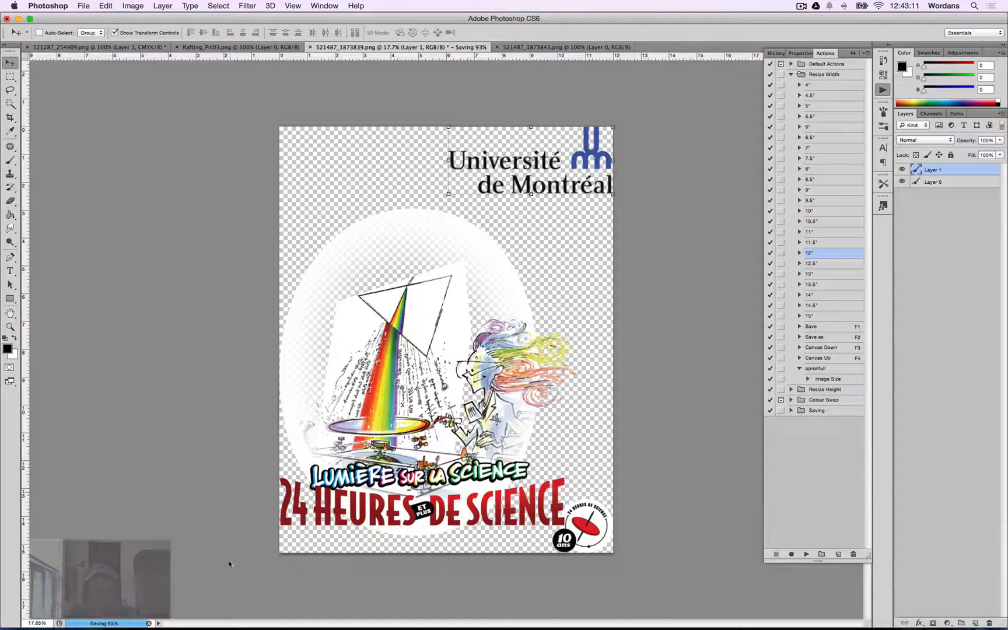
Save a PNG copy named with the order number followed by _B into the 1-Kode folder on Google Drive.
key(shift+super+s)
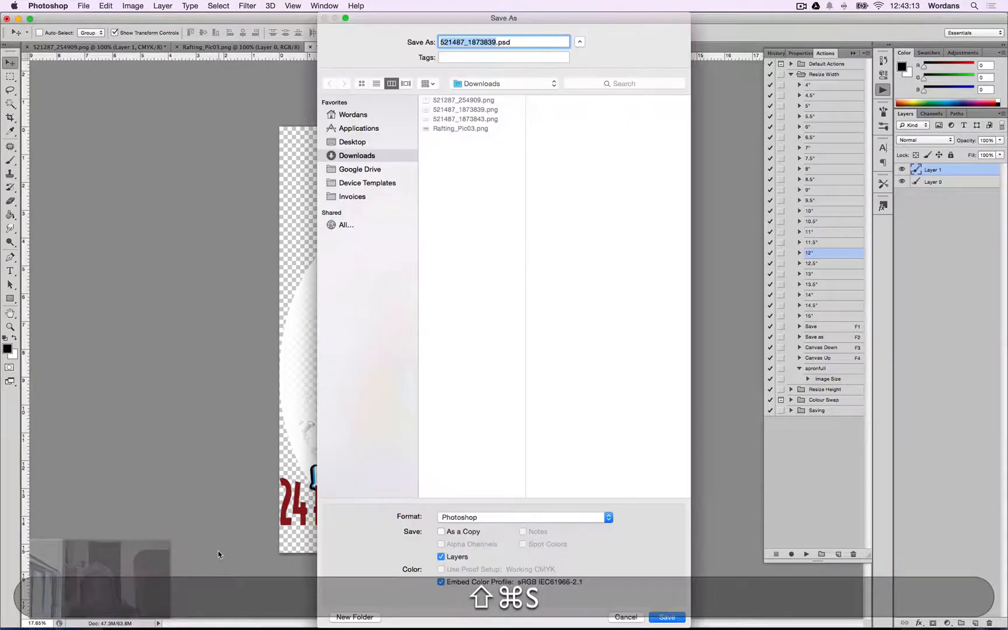
key(shift+super+v)
text(_)
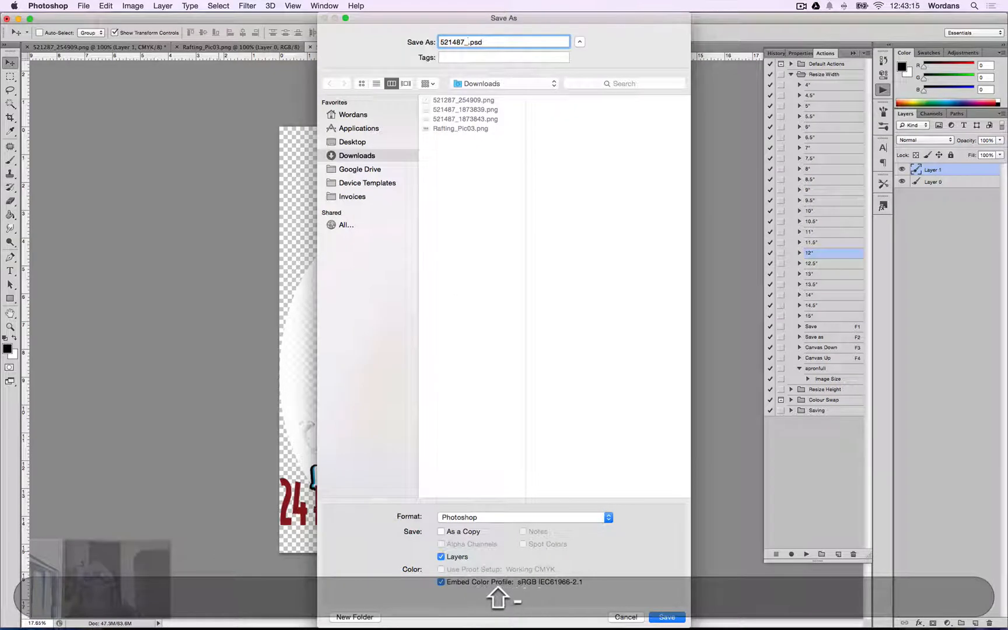
text(B)
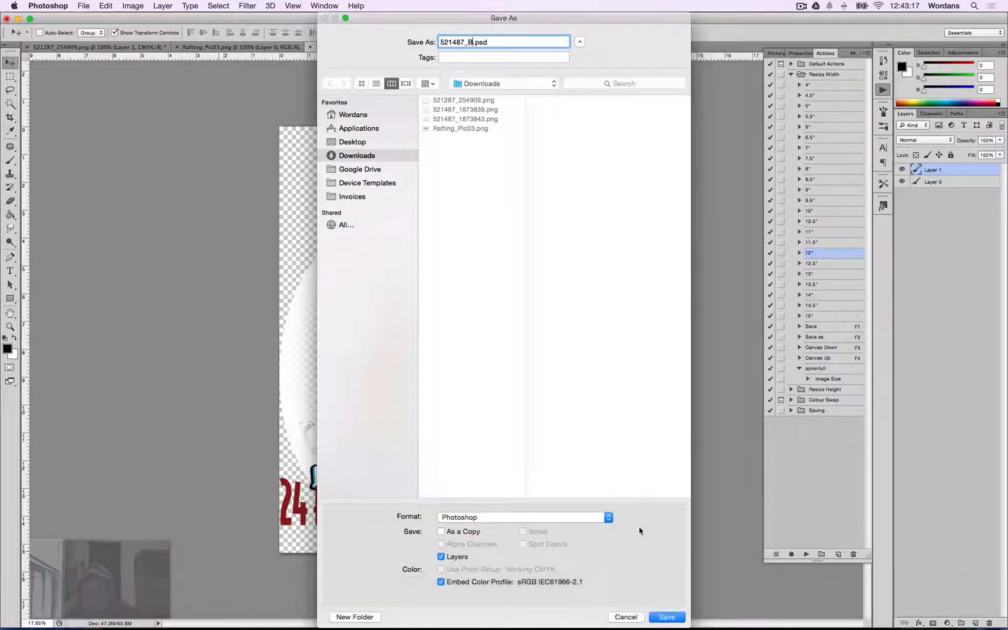
click(610, 517)
key(p)
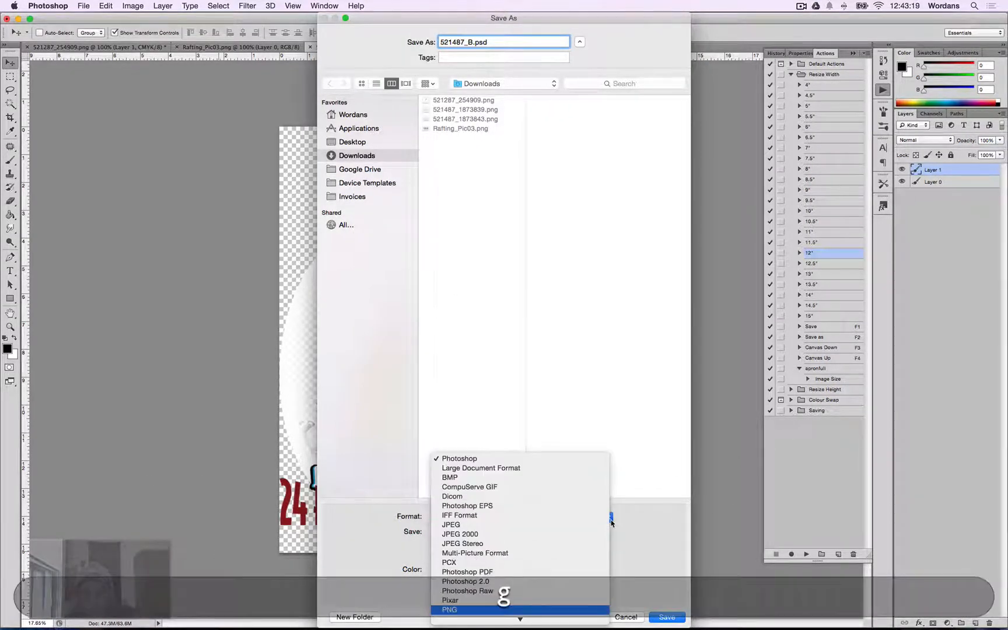
key(Return)
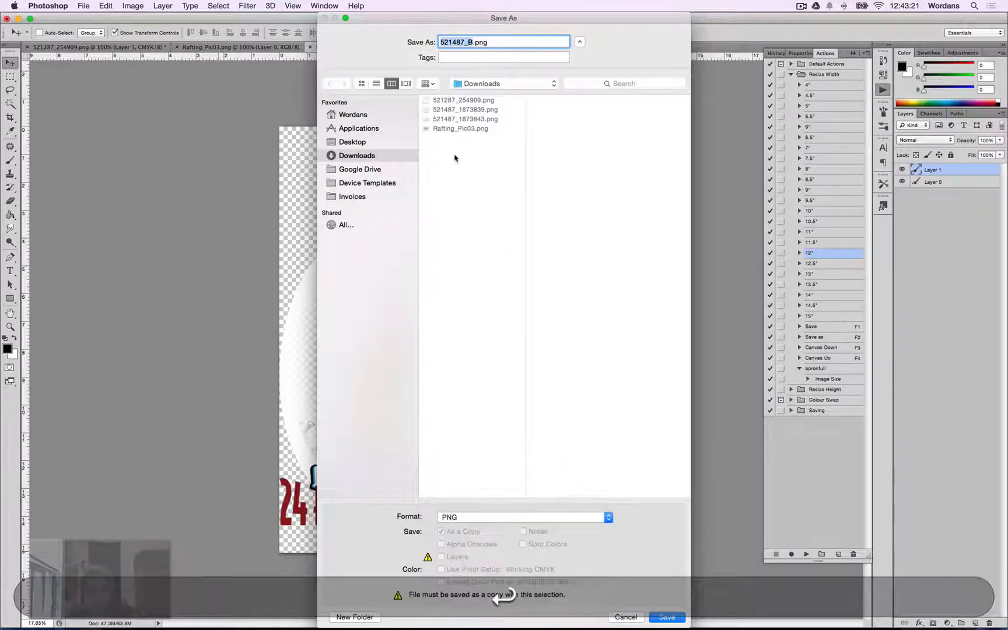
click(350, 169)
click(470, 102)
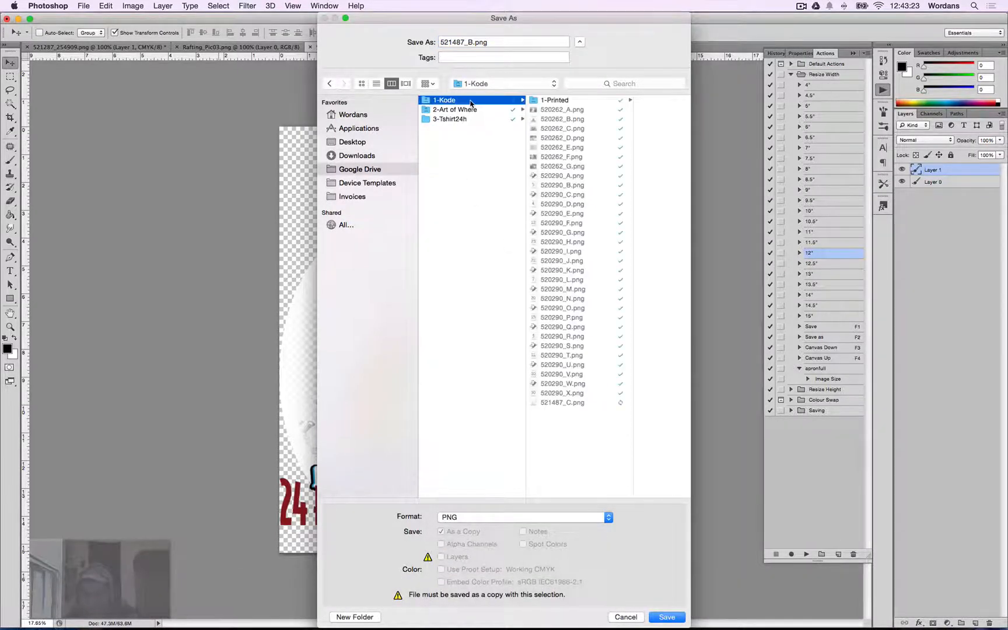
key(Return)
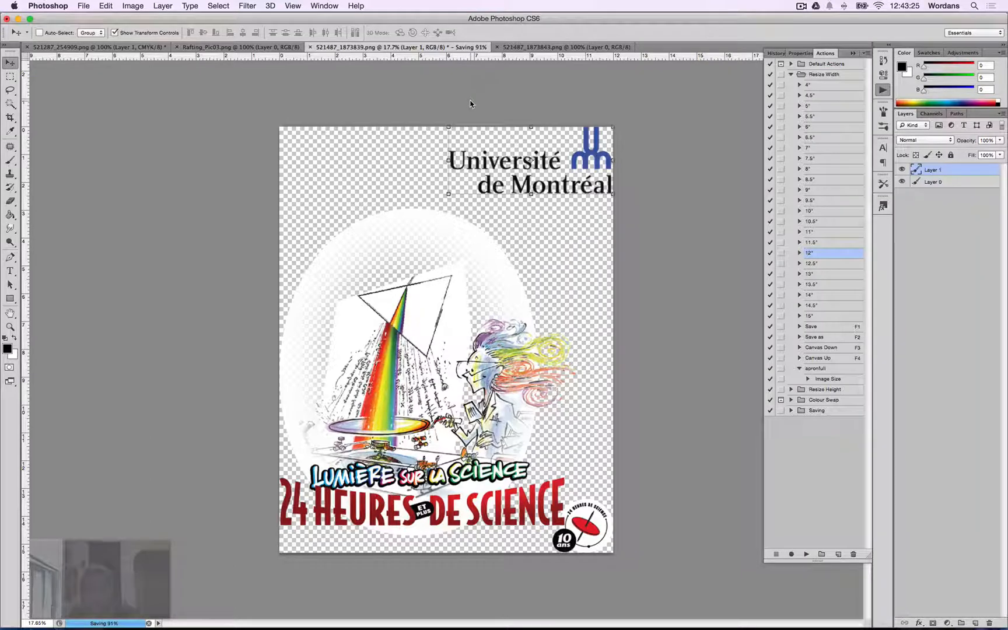
Run the 11" Resize Width action on the design.
click(824, 232)
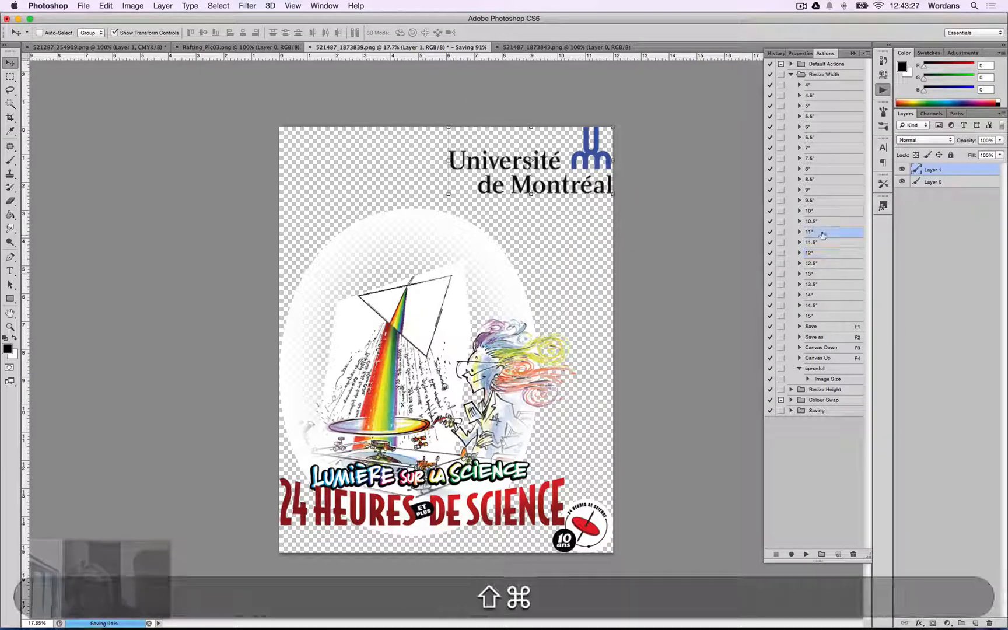
key(shift+super+period)
key(shift+super+Return)
key(Return)
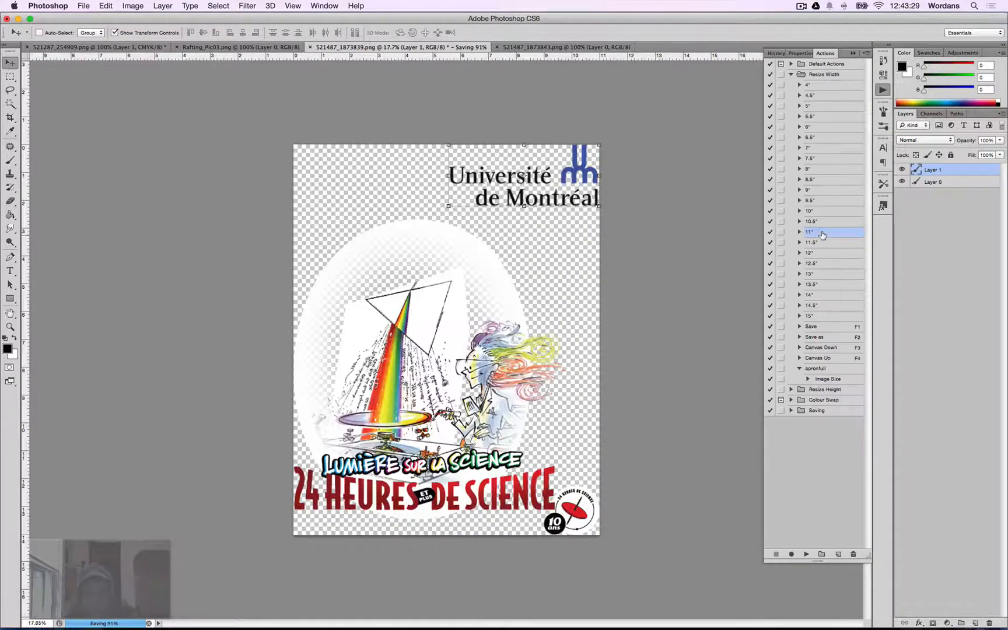
Save a PNG copy named with the order number followed by _A into the 1-Kode folder on Google Drive.
key(shift+super+s)
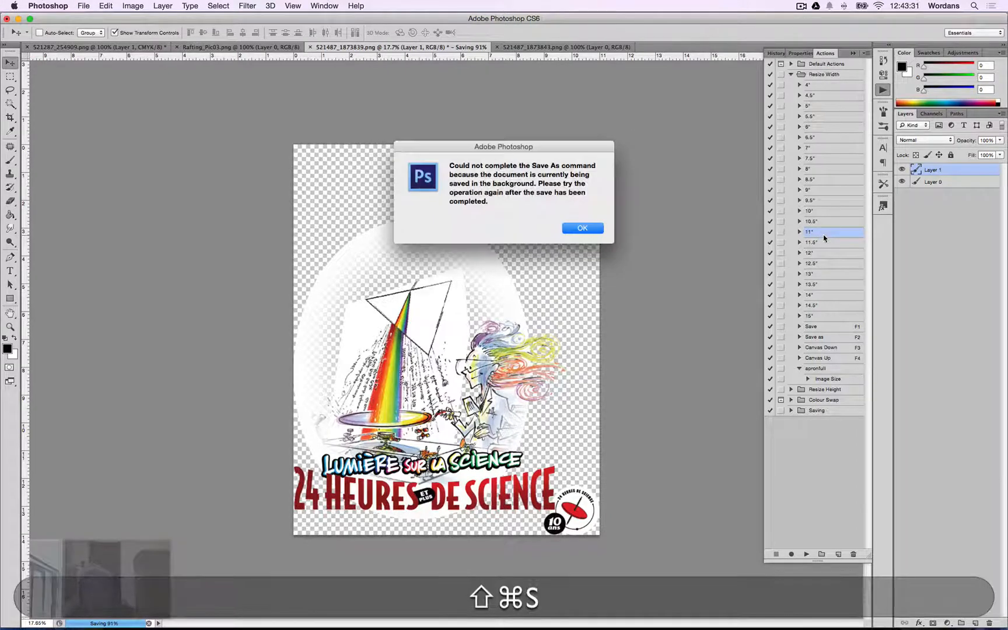
key(Escape)
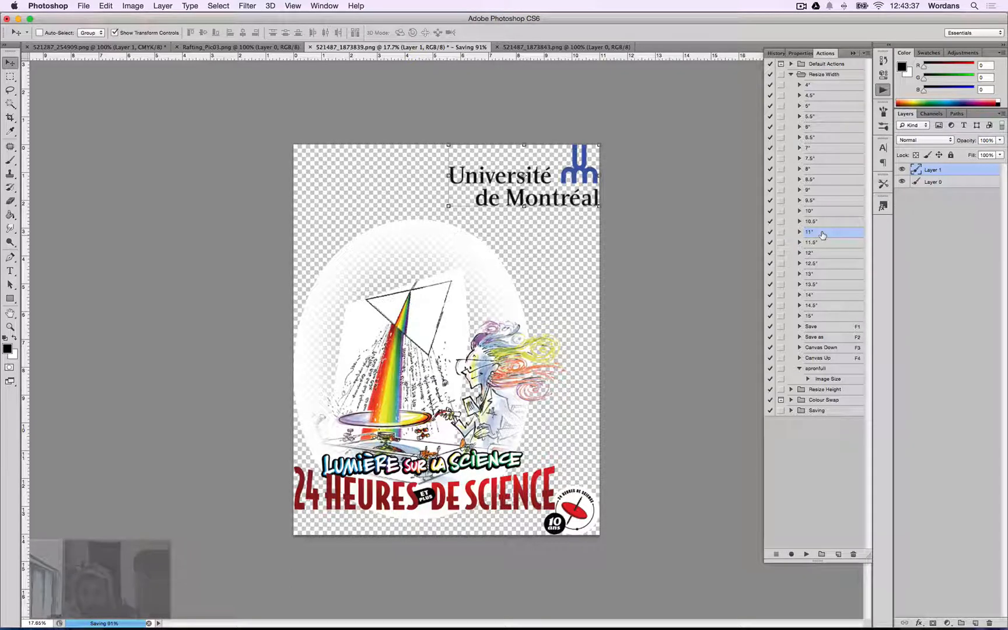
key(shift+super+s)
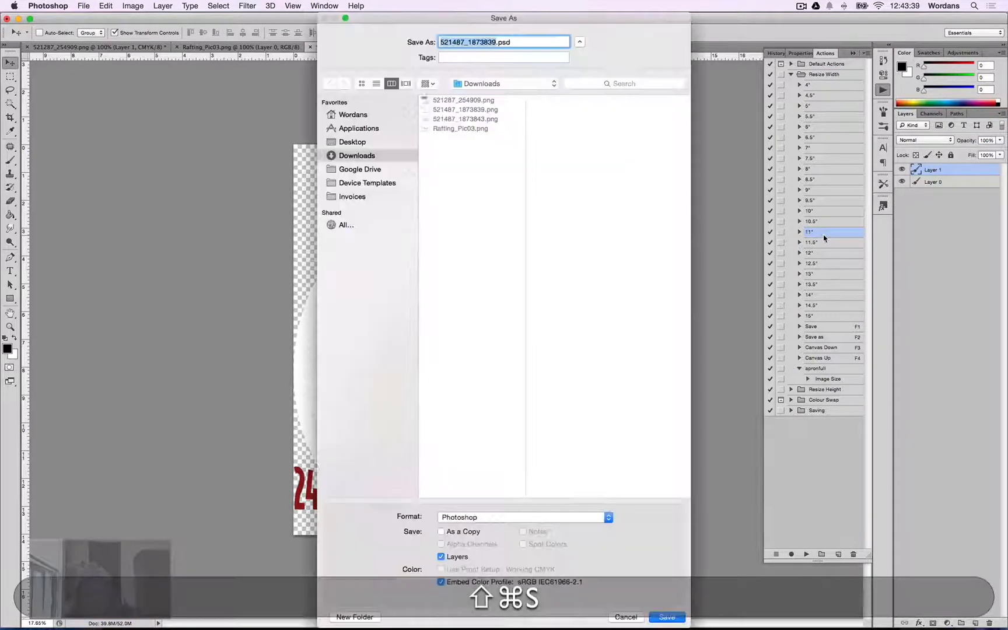
key(shift+super+v)
text(_A)
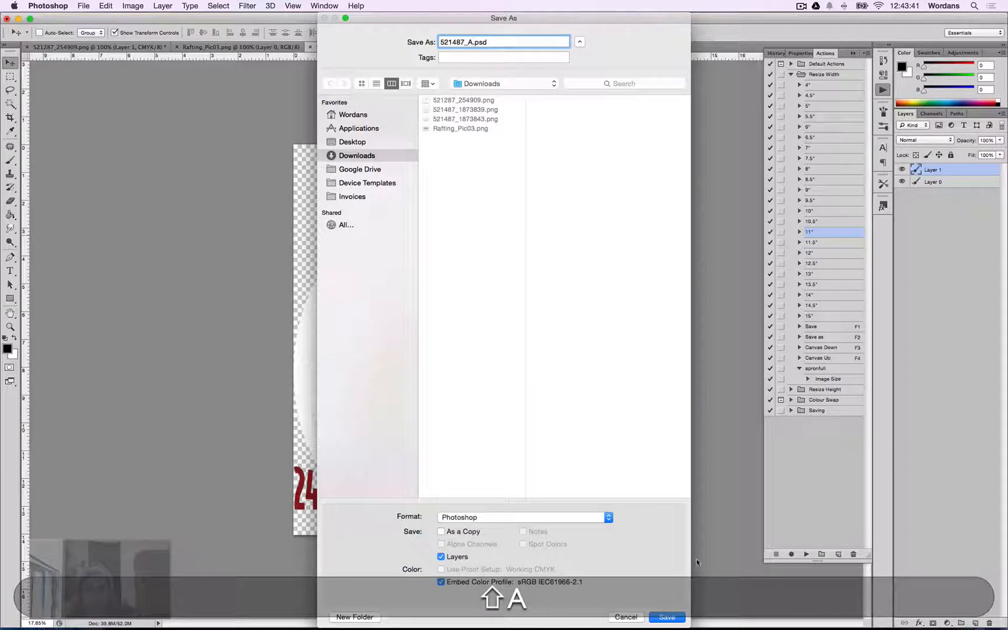
click(609, 518)
key(p)
key(Return)
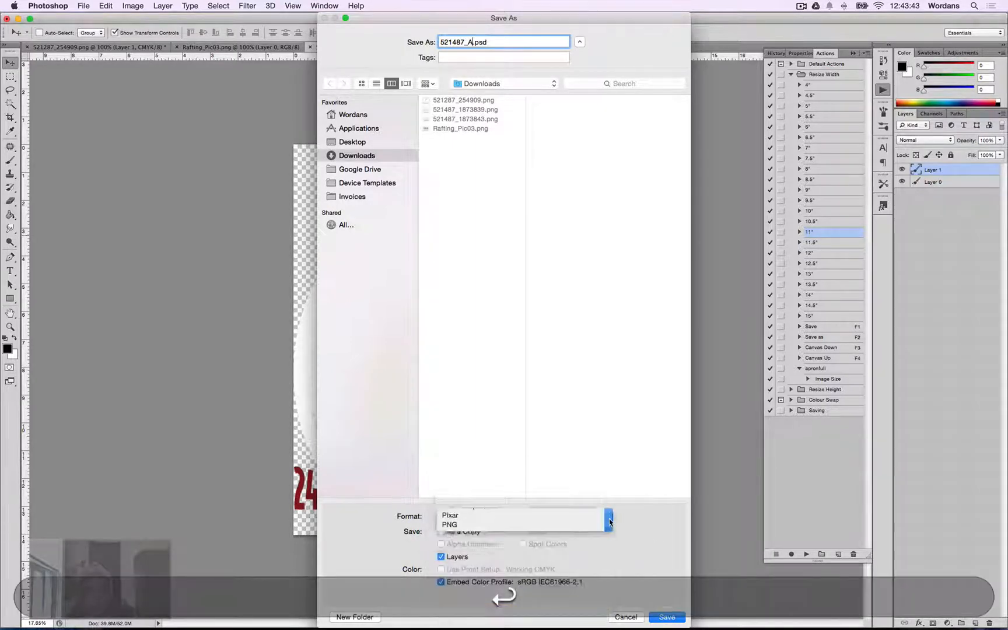
click(360, 169)
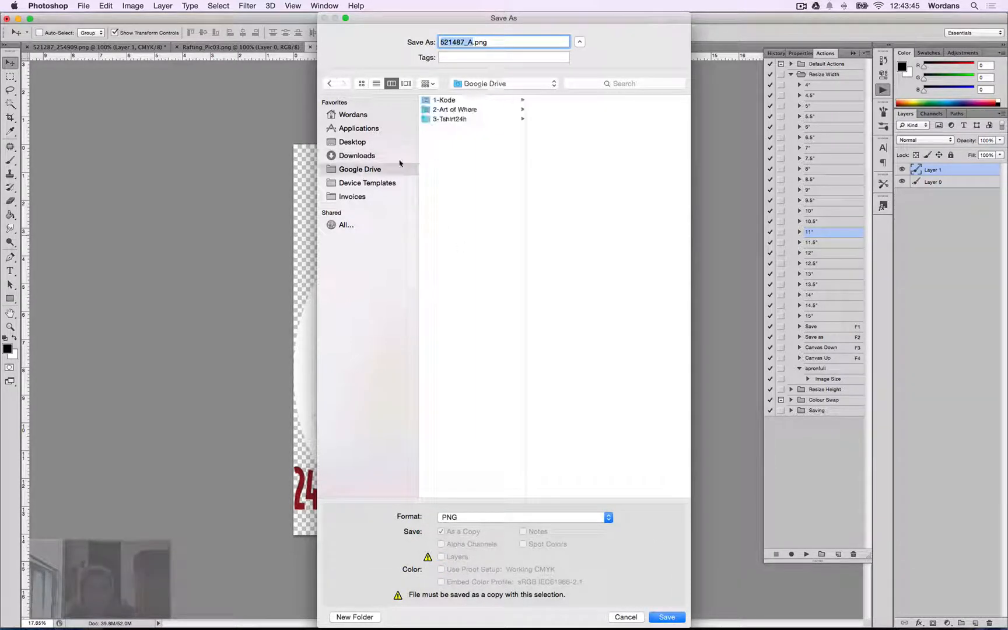
click(472, 101)
key(Return)
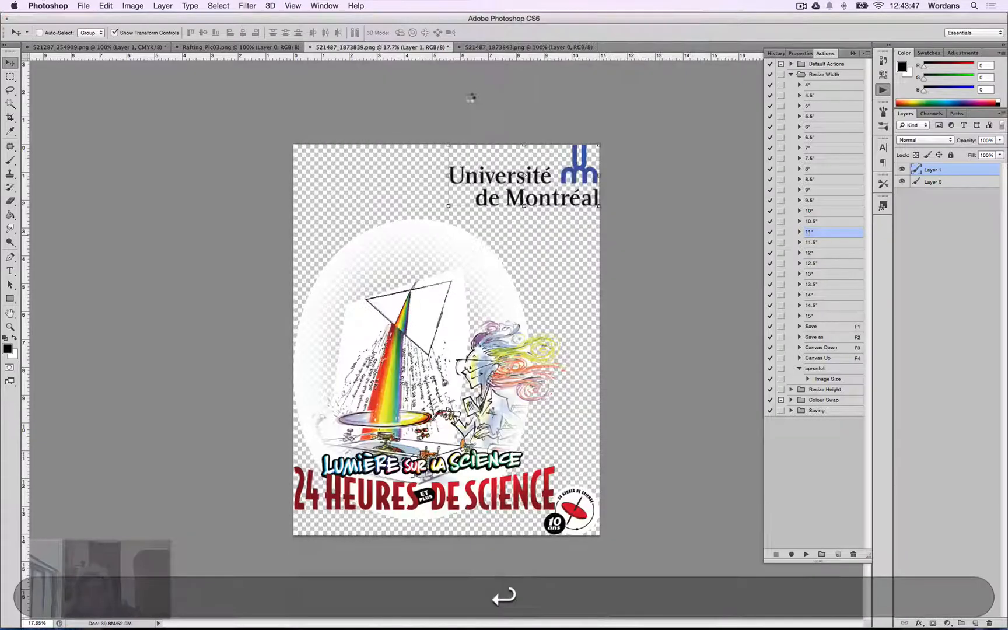
Switch through the open document tabs to check each one.
key(ctrl+Tab)
key(ctrl+super+Tab)
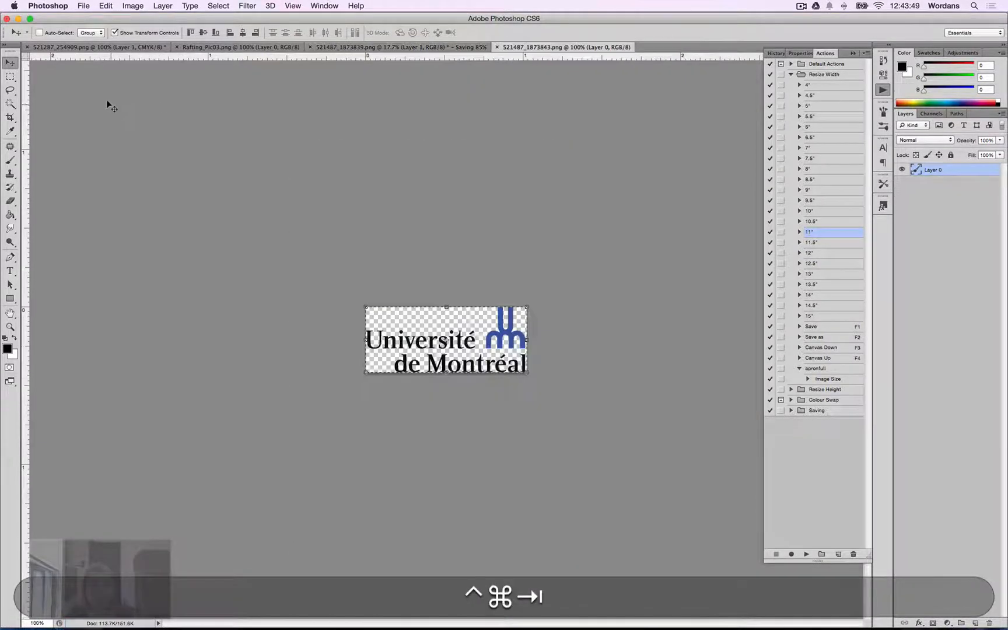
click(354, 47)
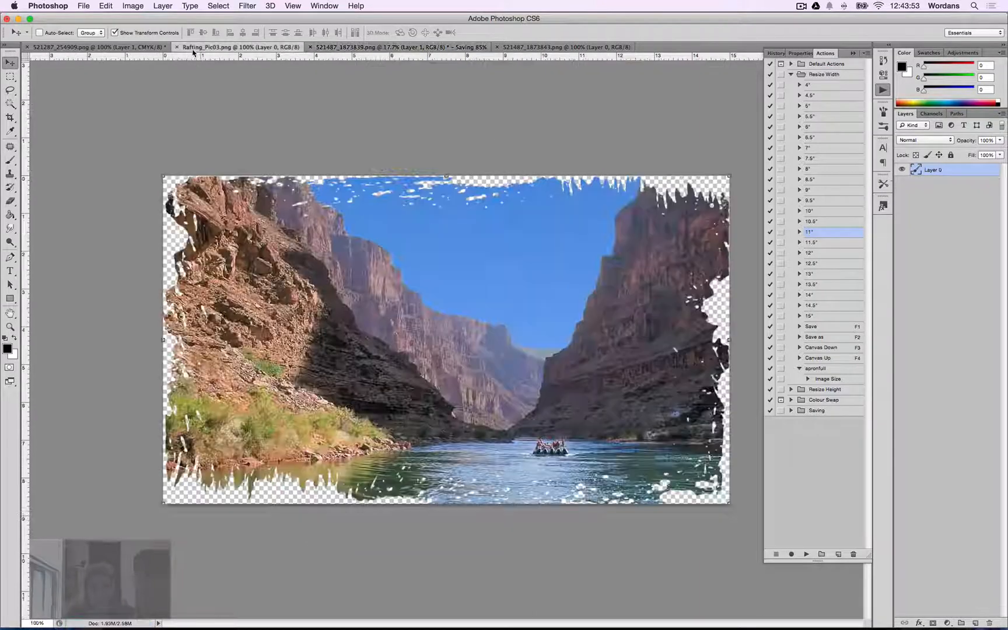
click(228, 47)
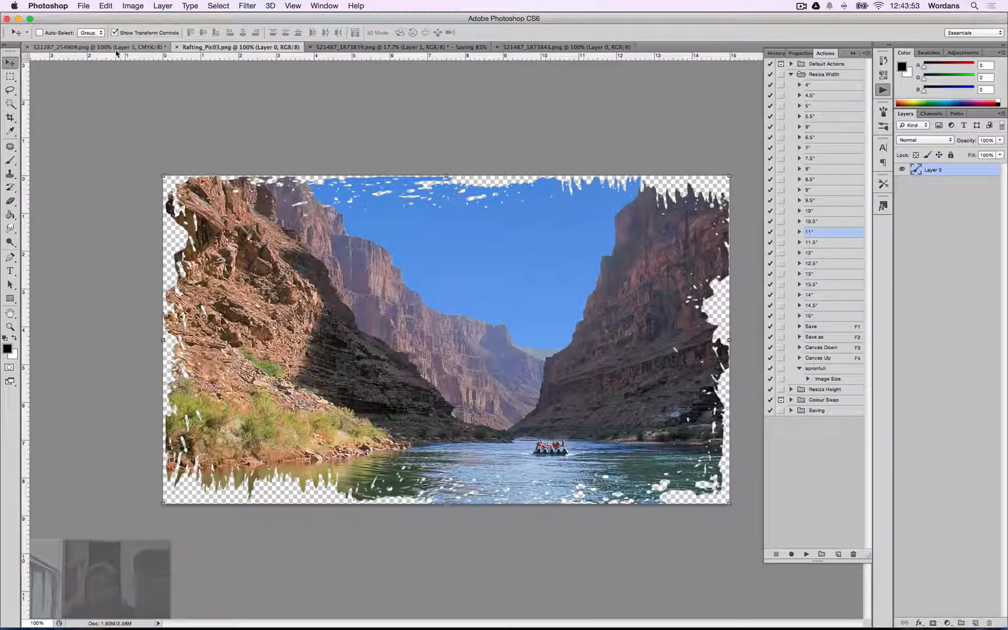
click(116, 49)
click(255, 47)
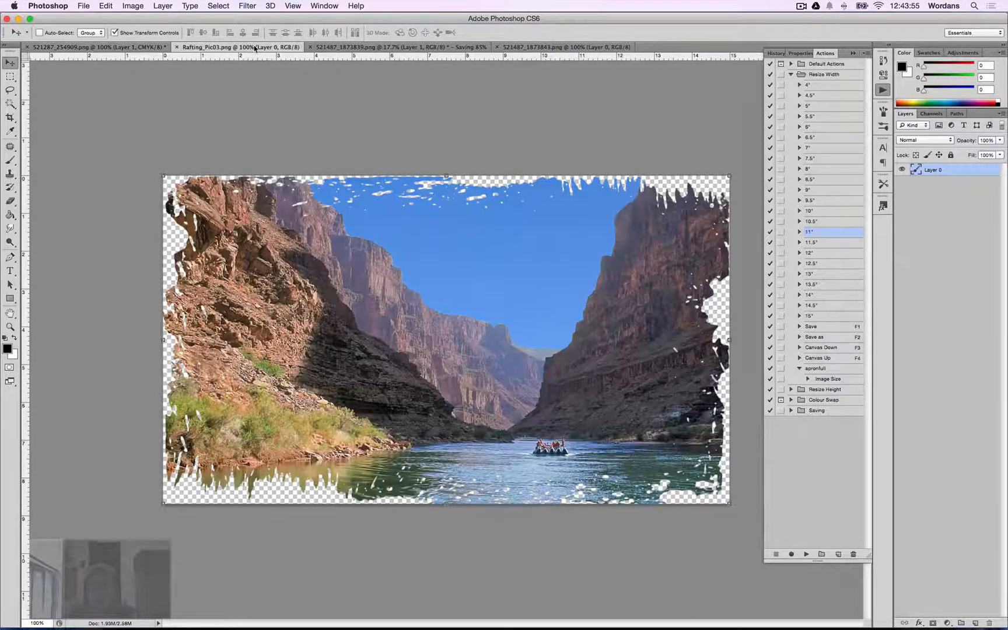
click(416, 48)
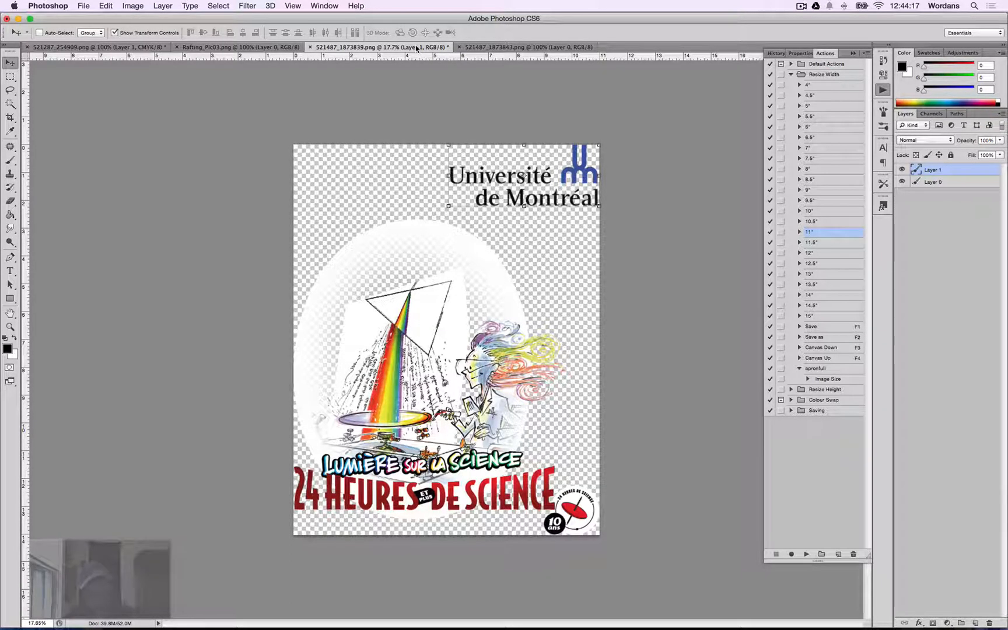
Close all open documents without saving changes.
key(super)
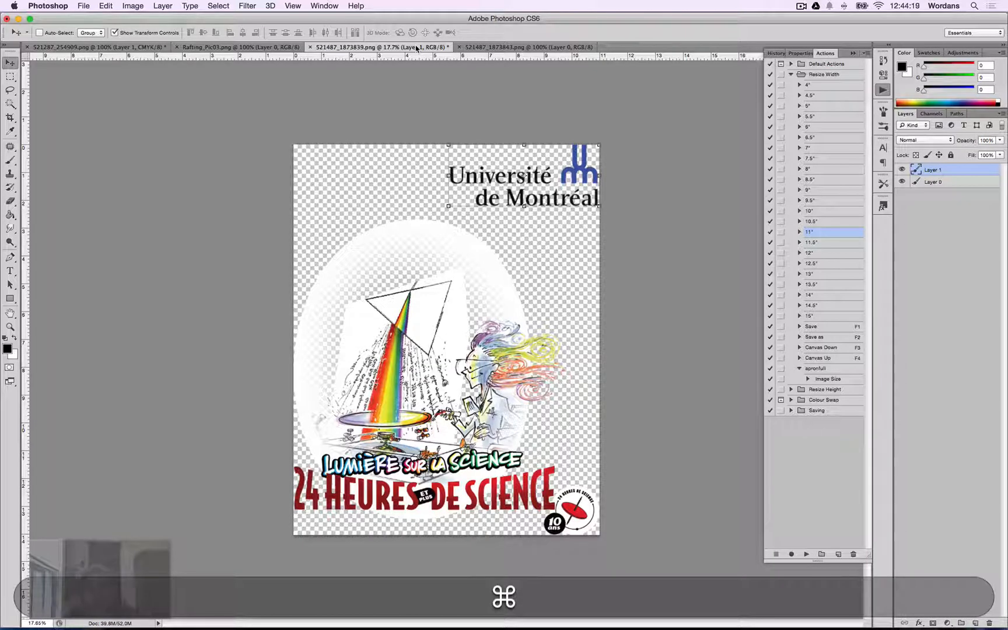
key(alt+super)
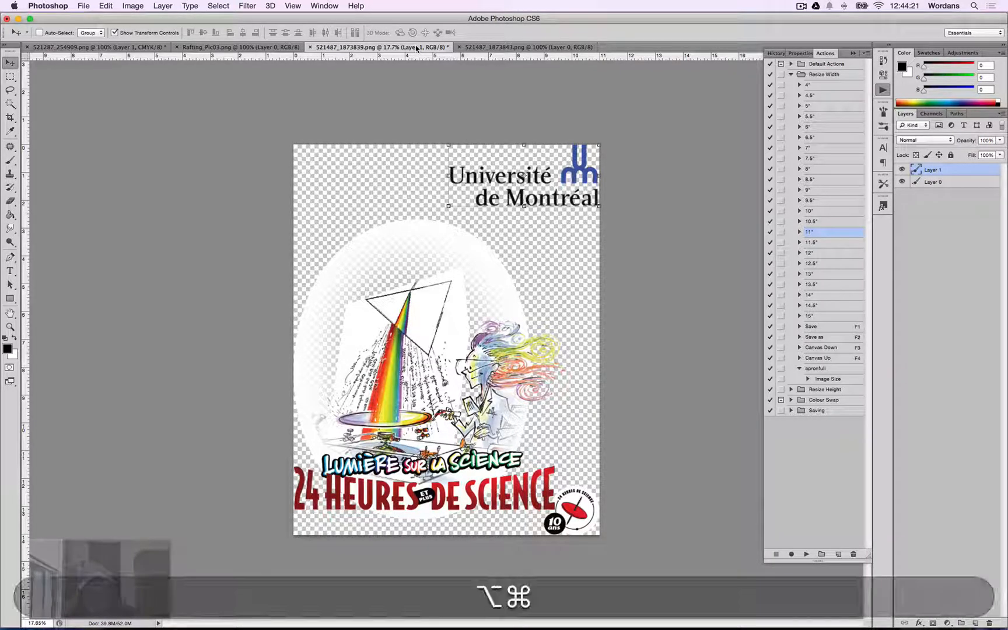
key(alt+super+w)
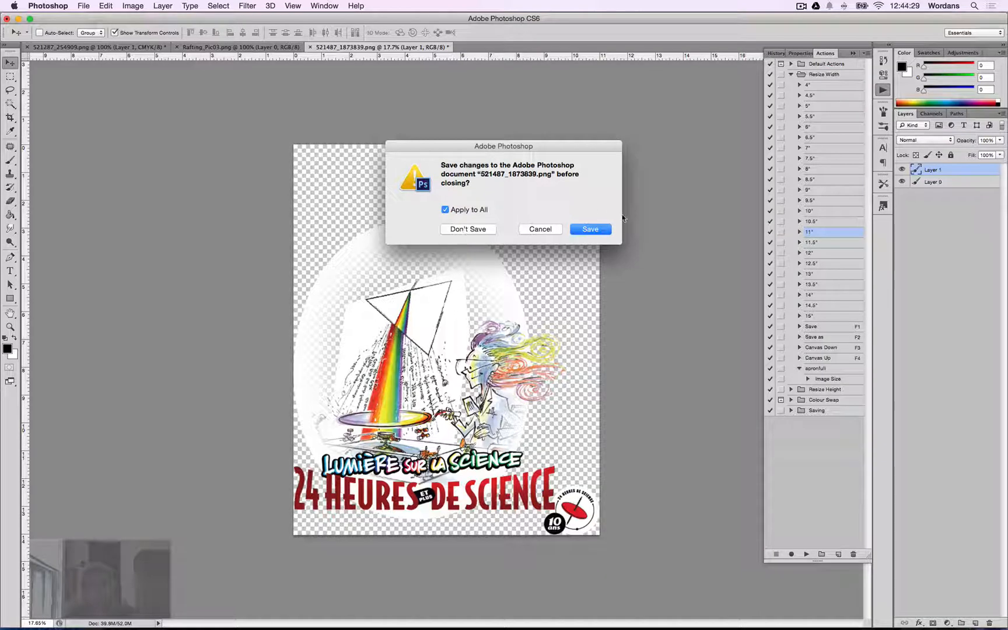
click(466, 229)
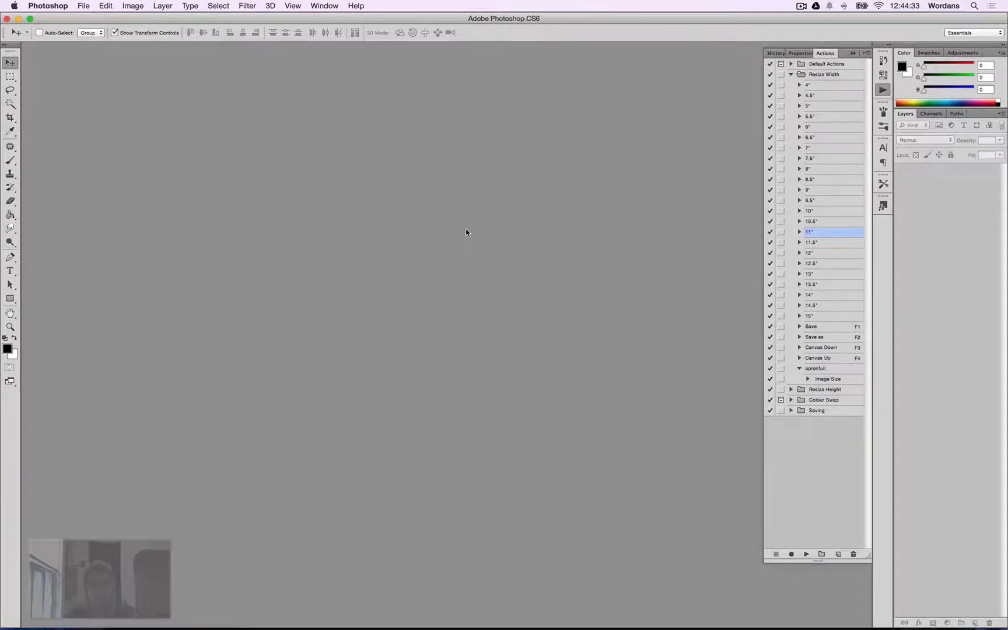
Switch to Finder and open Rafting_Pic03.png in Photoshop.
key(super+Tab)
key(super+Tab)
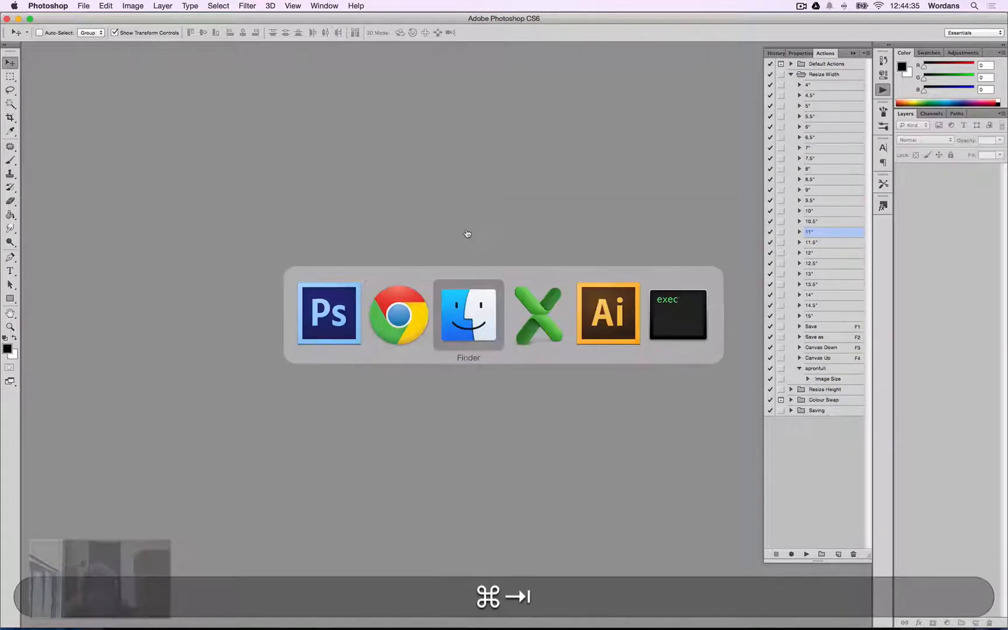
click(495, 295)
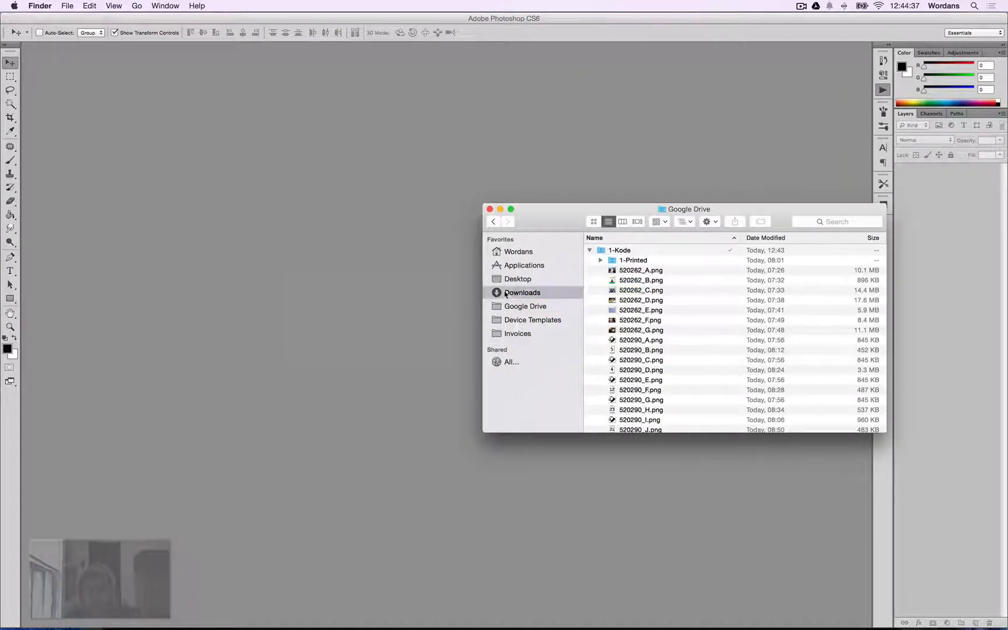
double_click(616, 266)
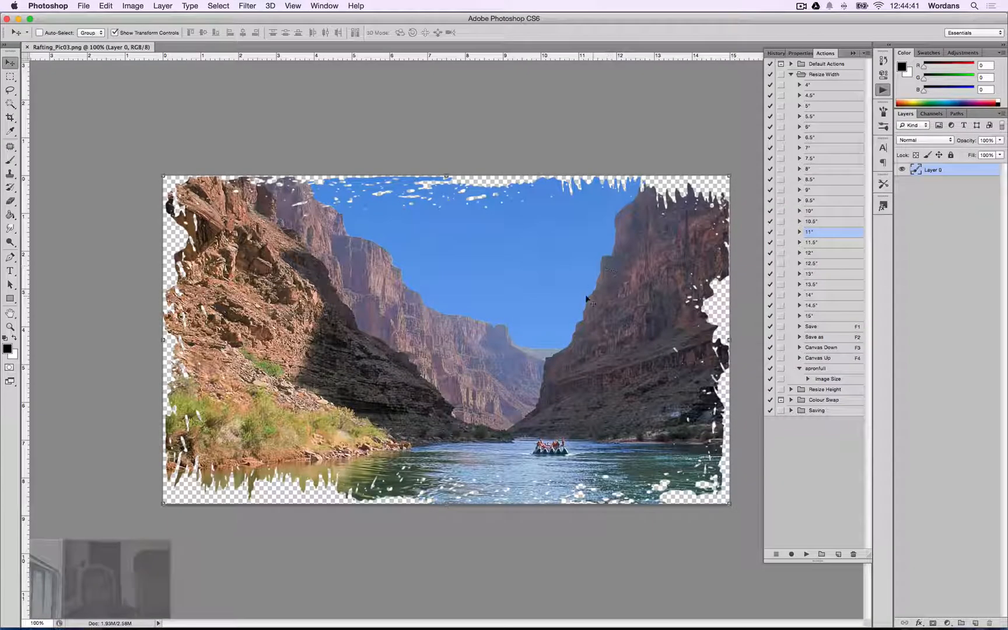
Switch to Chrome and search Google Images for landscape in a new tab.
key(super+Tab)
key(super+Tab)
key(super+Tab)
key(super+Tab)
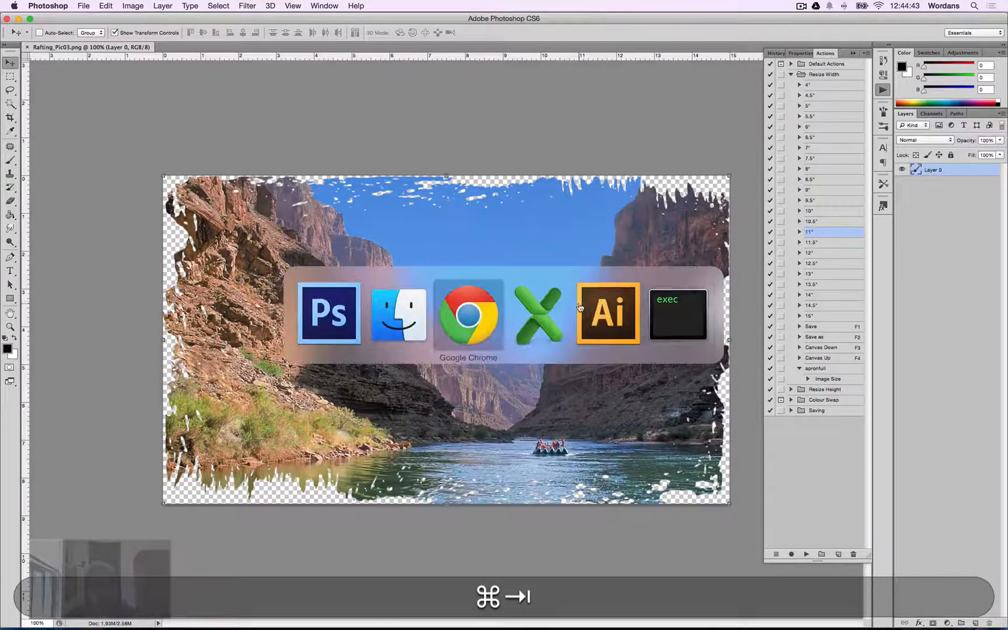
click(678, 23)
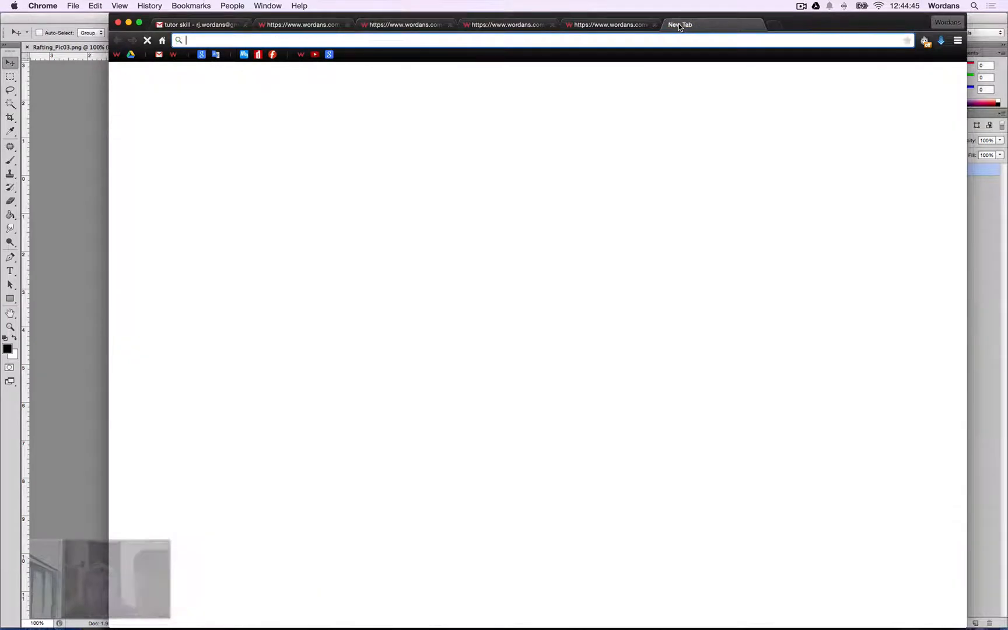
text(landascape)
key(Return)
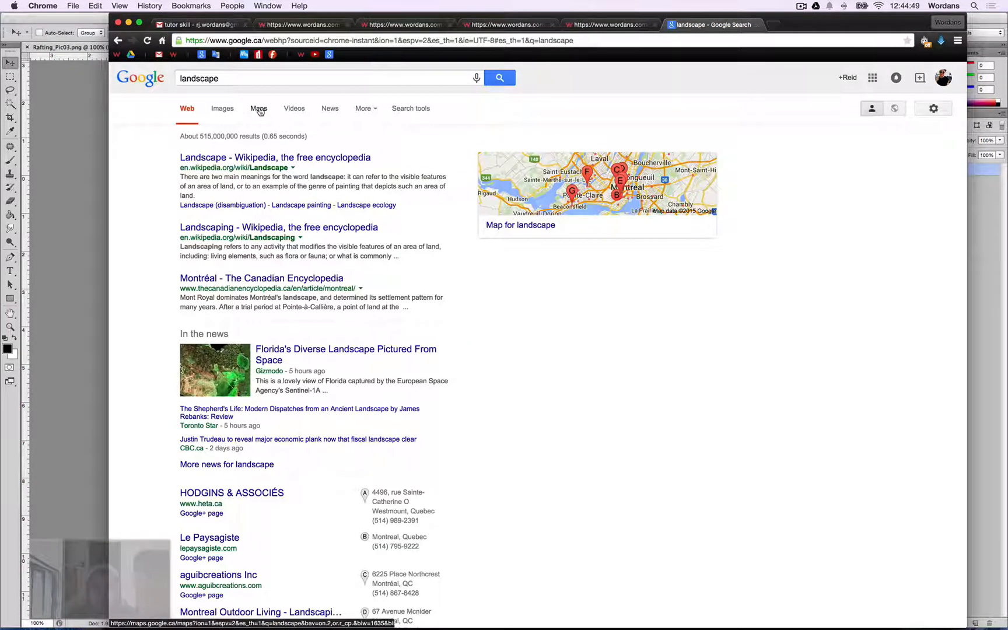
click(229, 112)
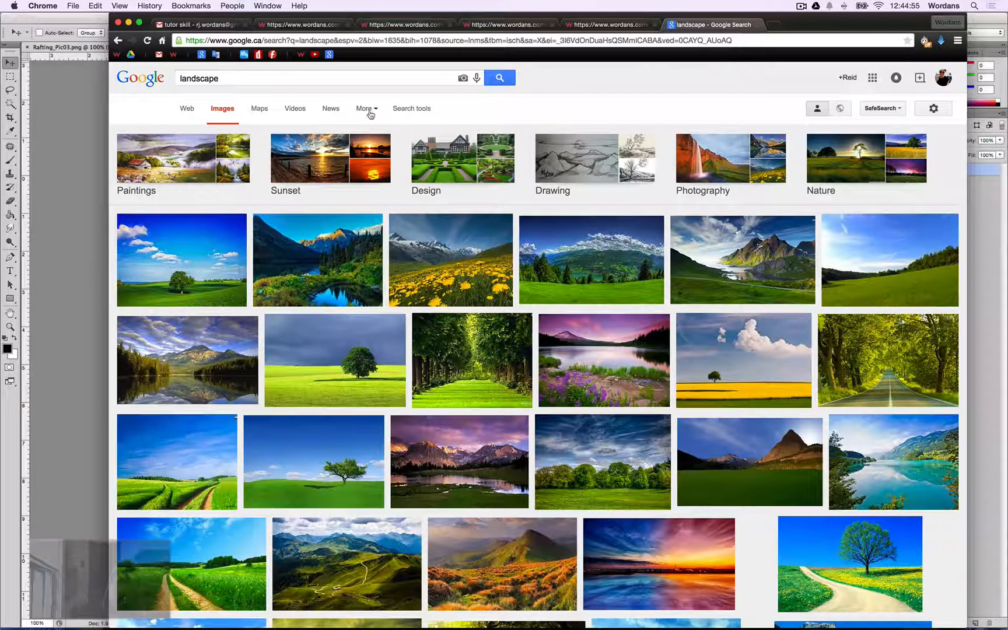
click(370, 114)
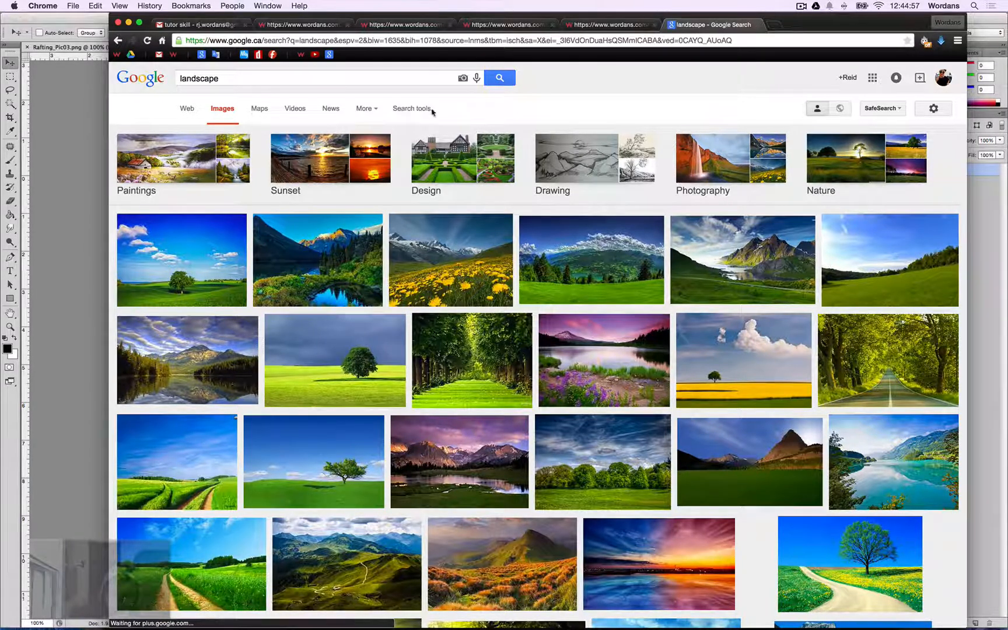
Filter the landscape image results to Large size.
click(412, 108)
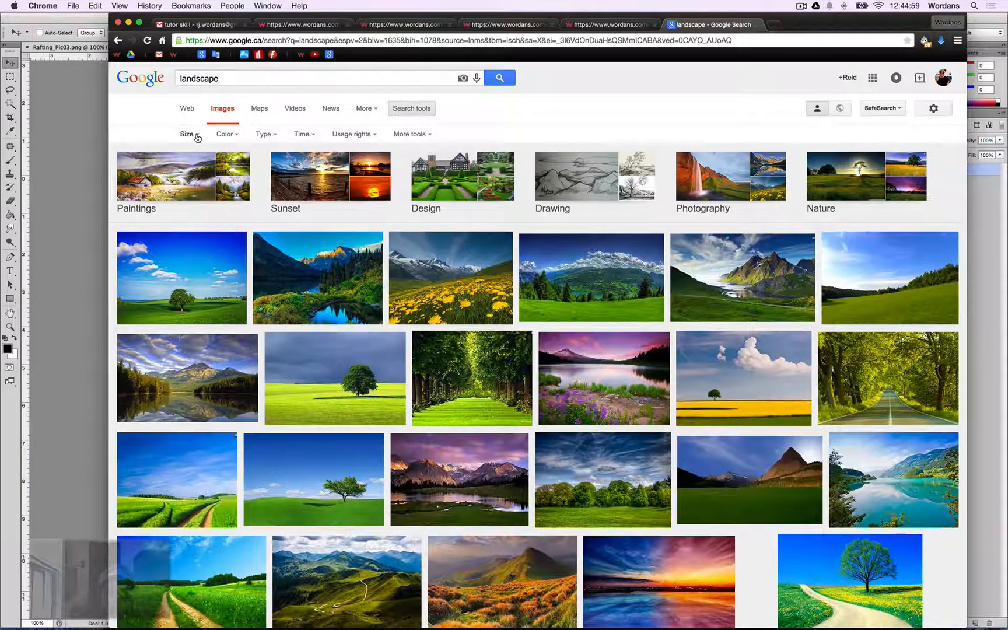
click(188, 135)
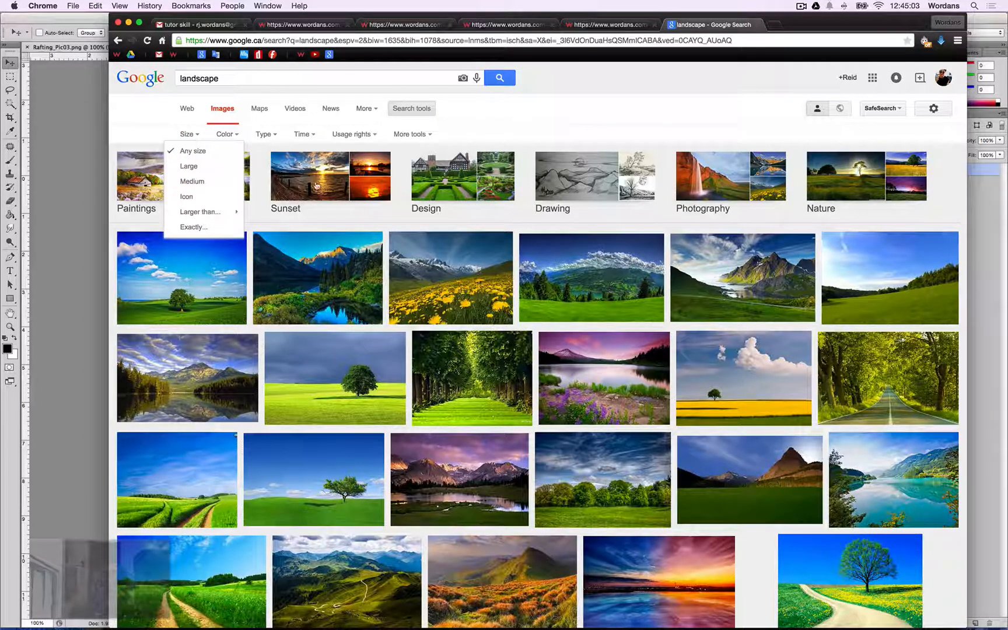
click(195, 174)
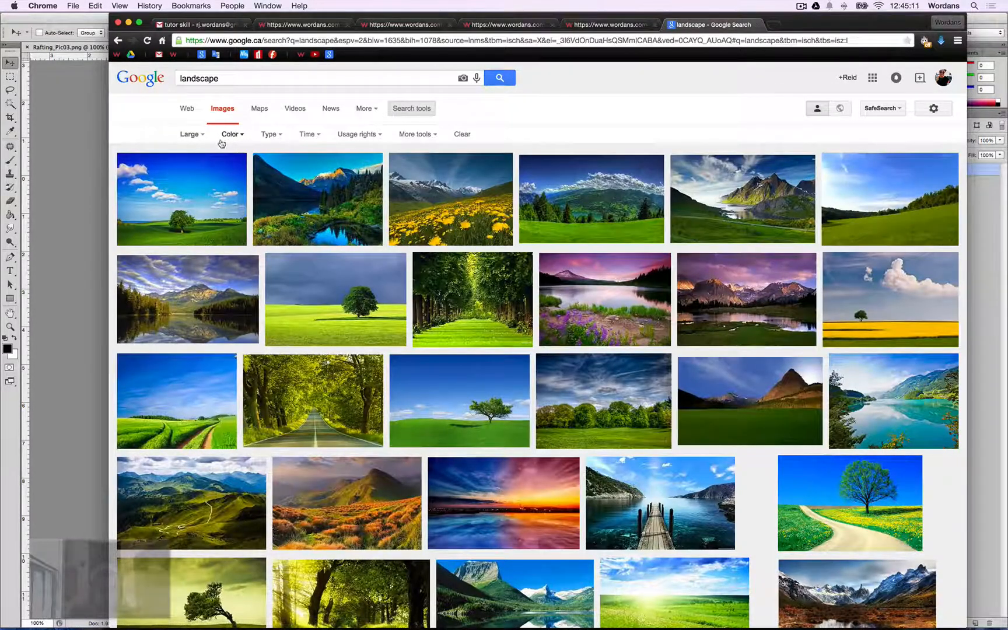
click(203, 136)
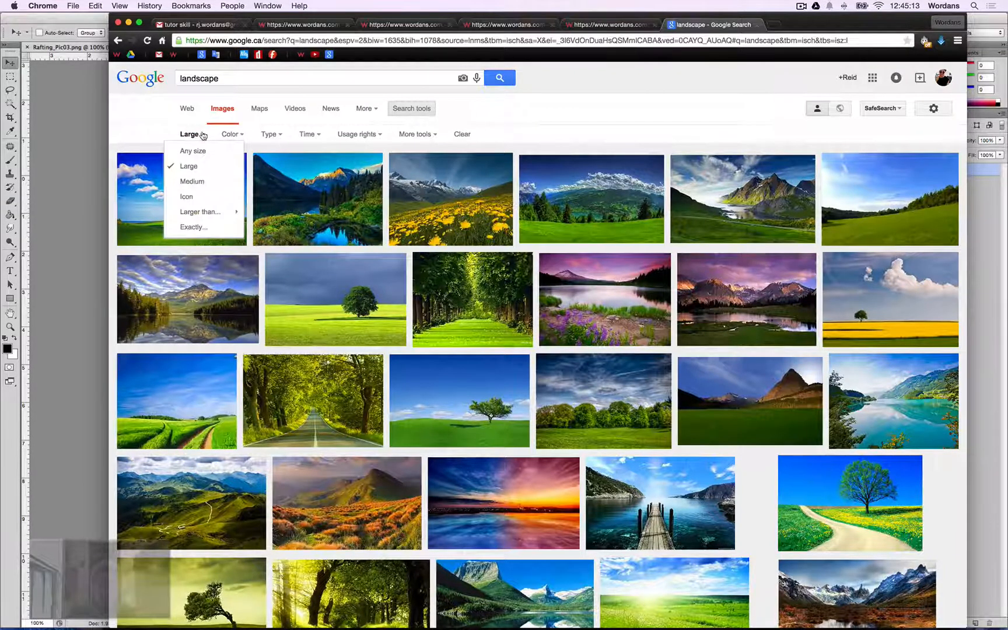
click(686, 117)
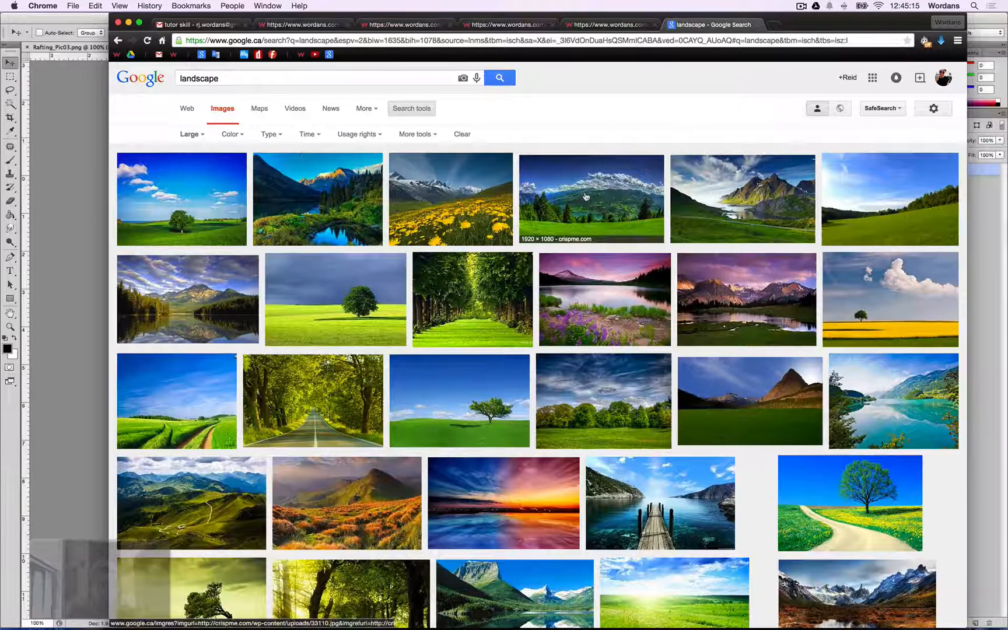
click(195, 135)
mouse_move(214, 212)
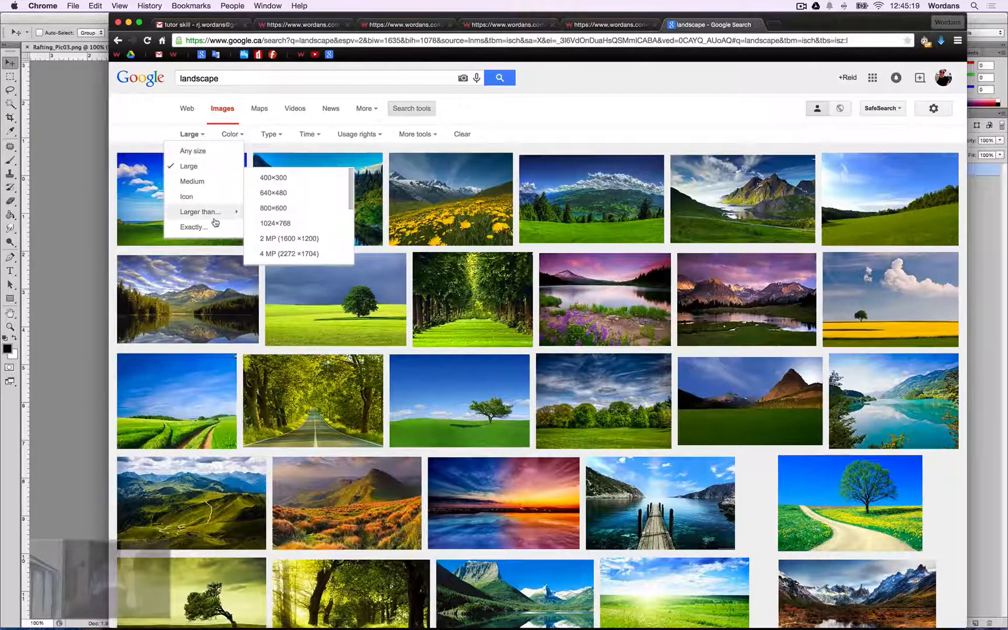
scroll(297, 242, down, 1)
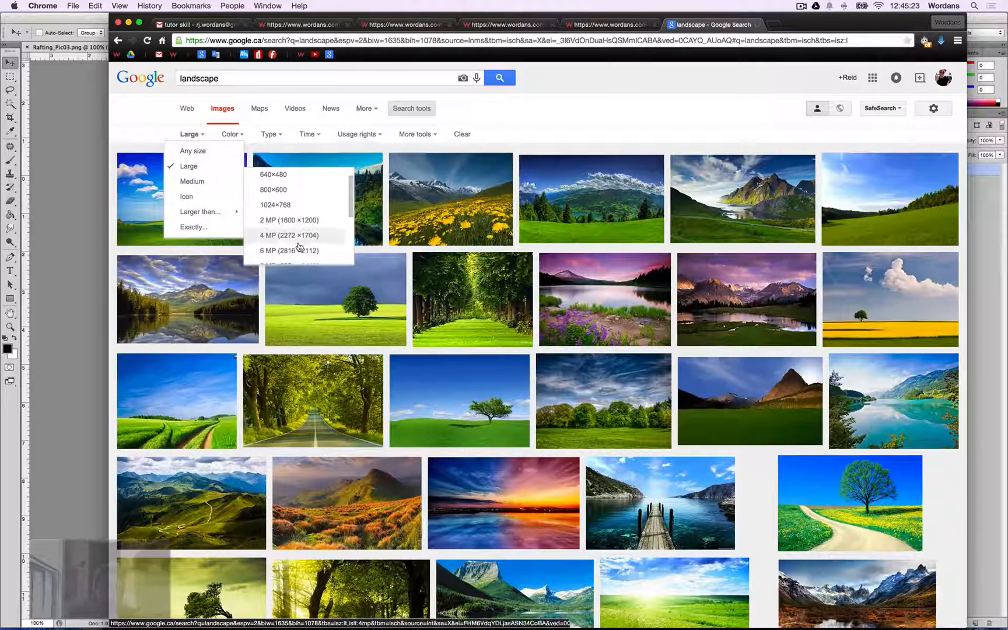
scroll(294, 245, down, 2)
scroll(290, 247, down, 3)
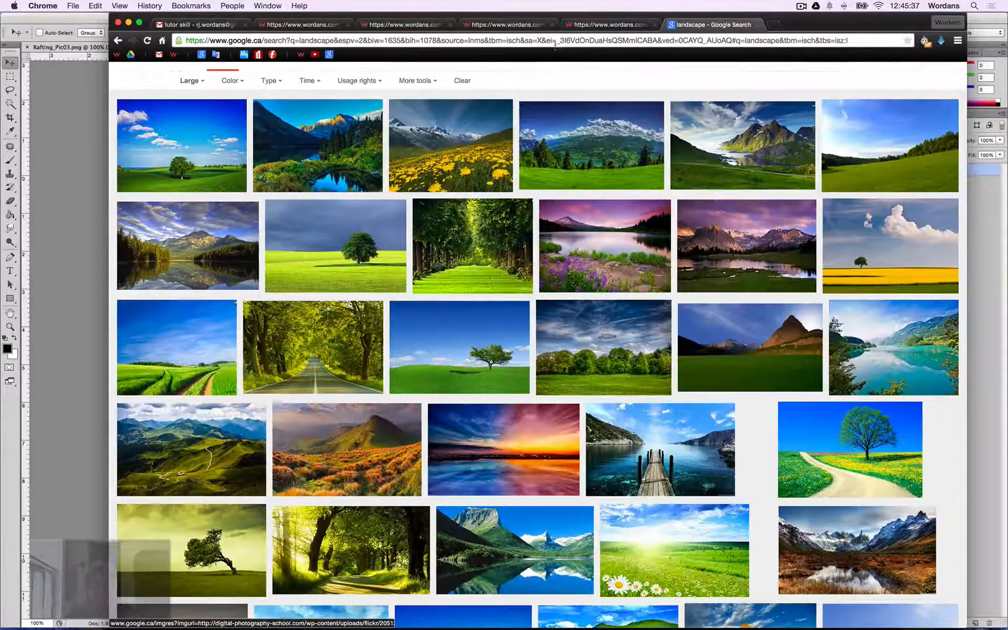
Check the open order page tabs and return to the landscape image results.
click(508, 26)
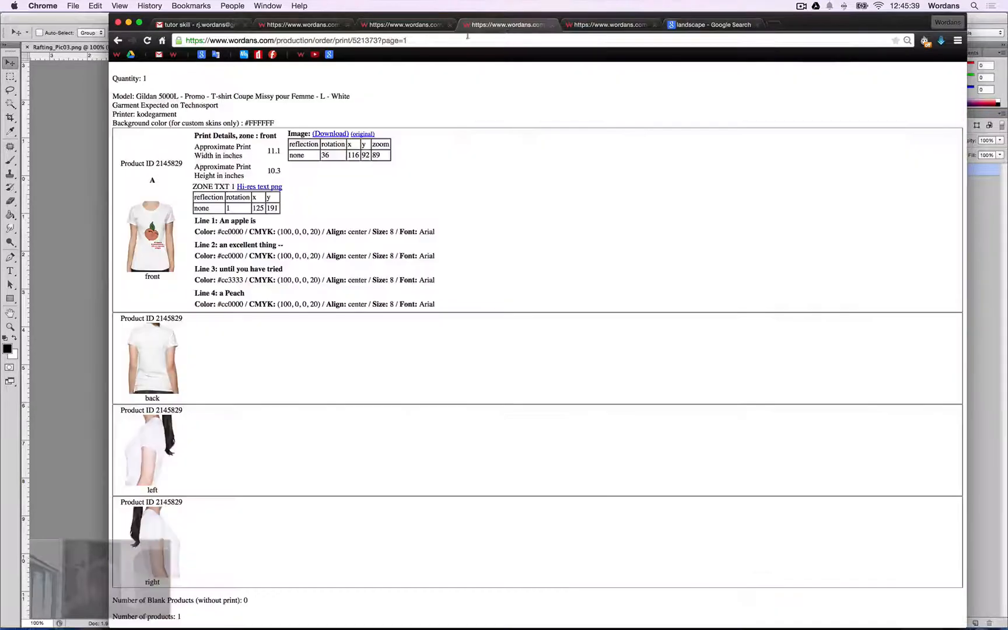
click(398, 25)
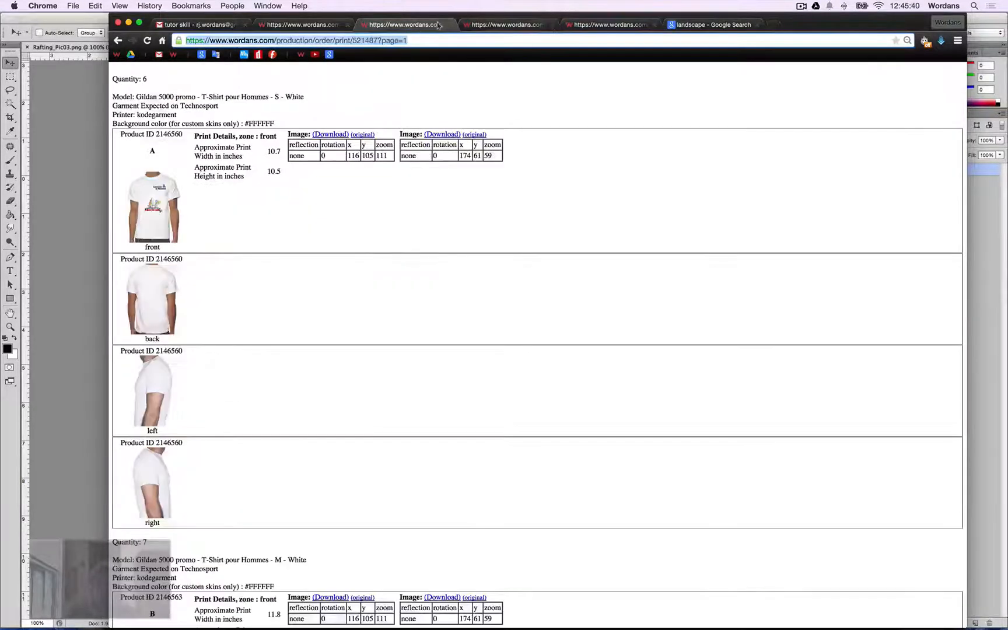
click(591, 26)
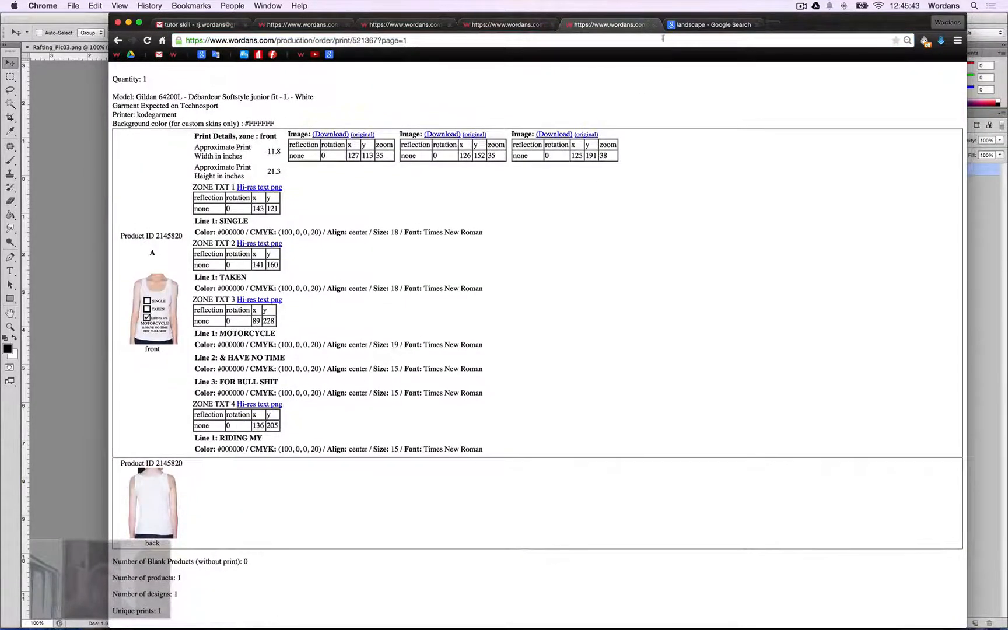
click(711, 24)
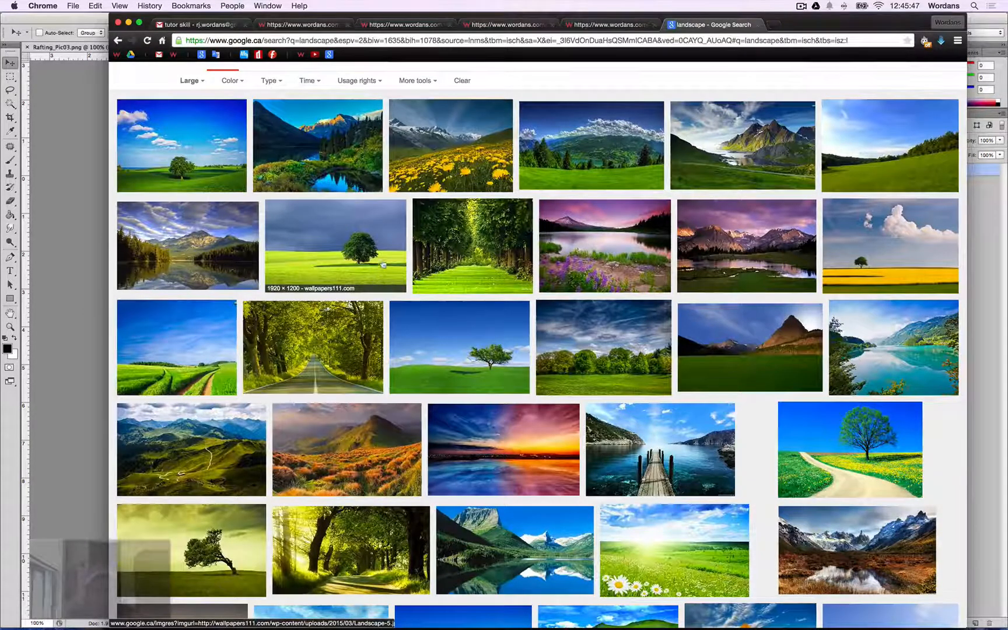
scroll(383, 265, up, 3)
Download the front print image from the size S order page and open it in a new tab.
key(super+3)
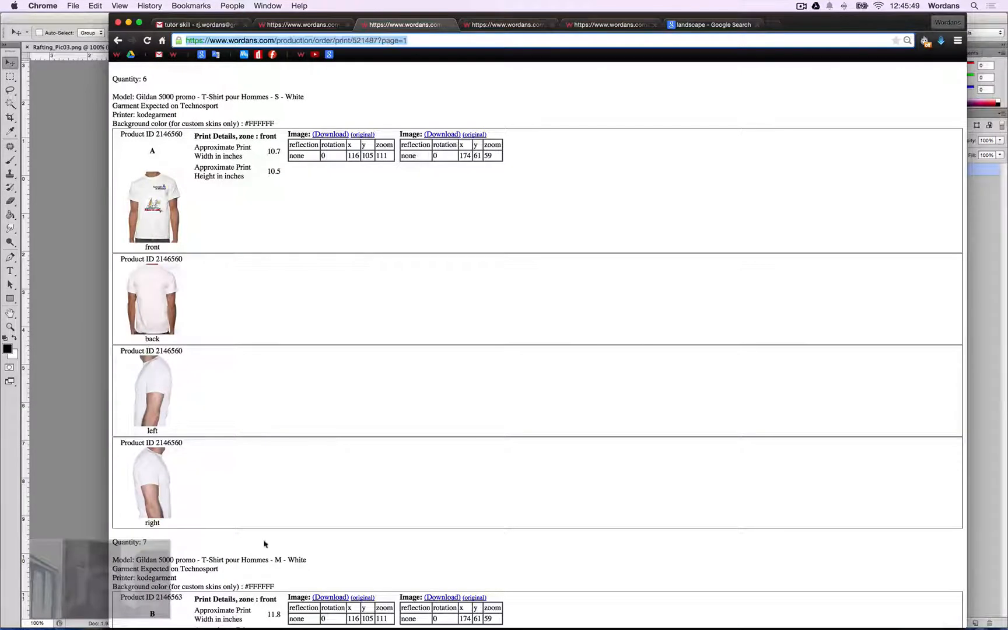
click(330, 134)
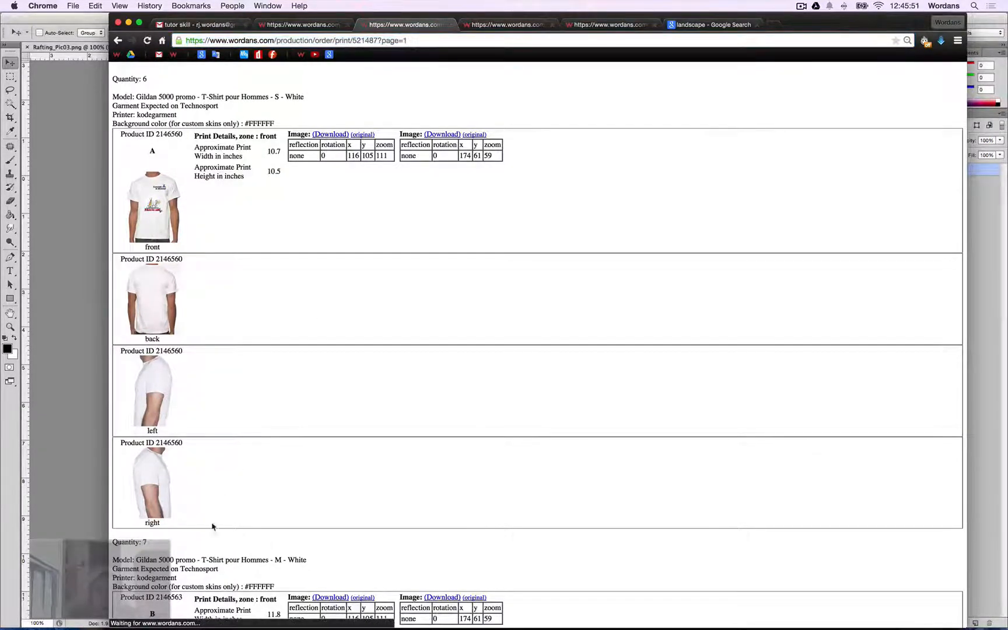
drag(226, 584, 799, 28)
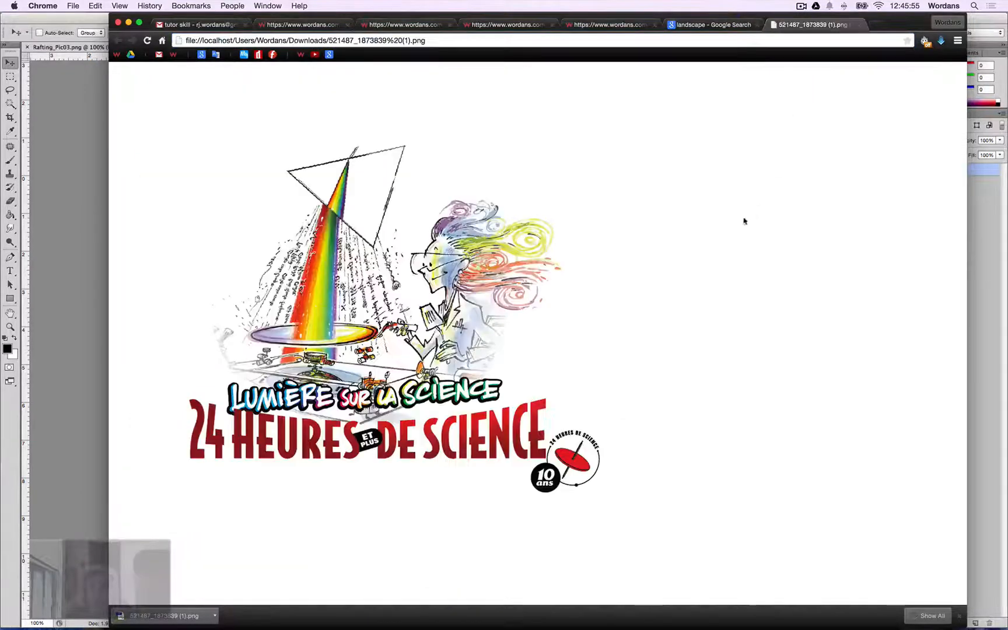
Run a reverse Google image search on the downloaded artwork and close the results tab.
right_click(430, 220)
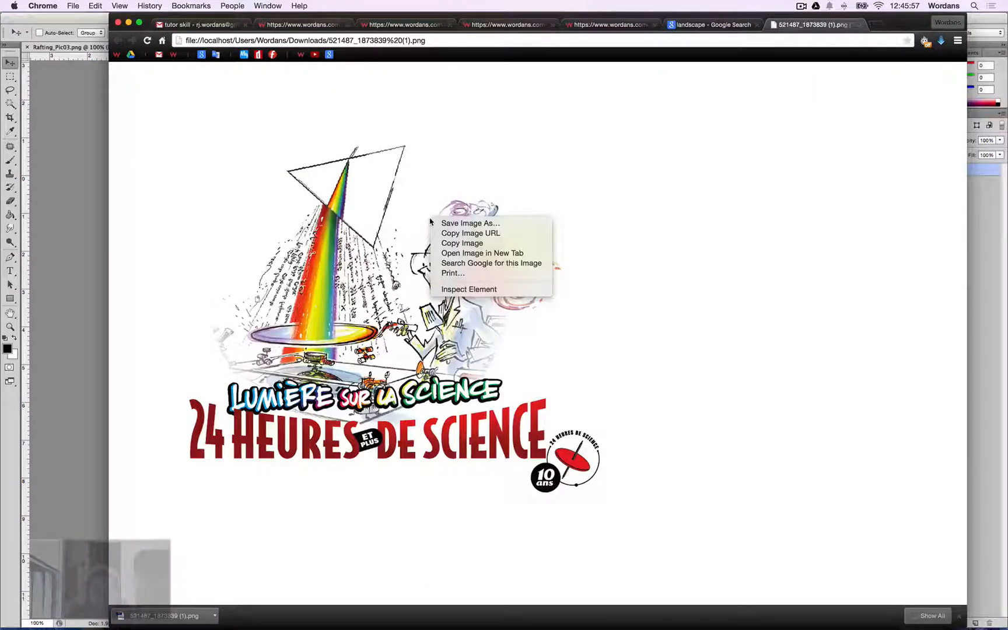
click(517, 263)
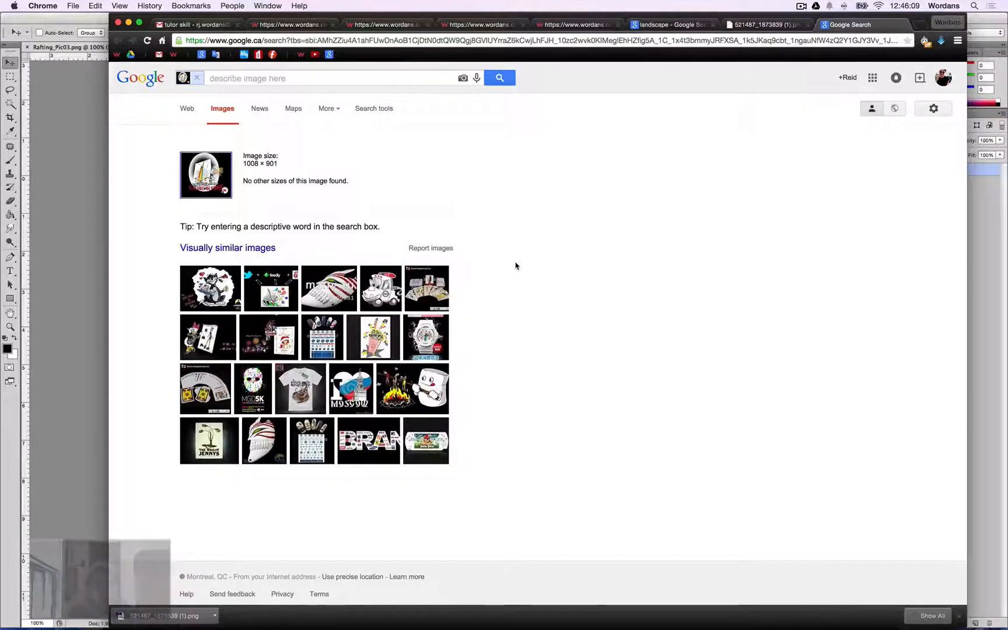
key(super+w)
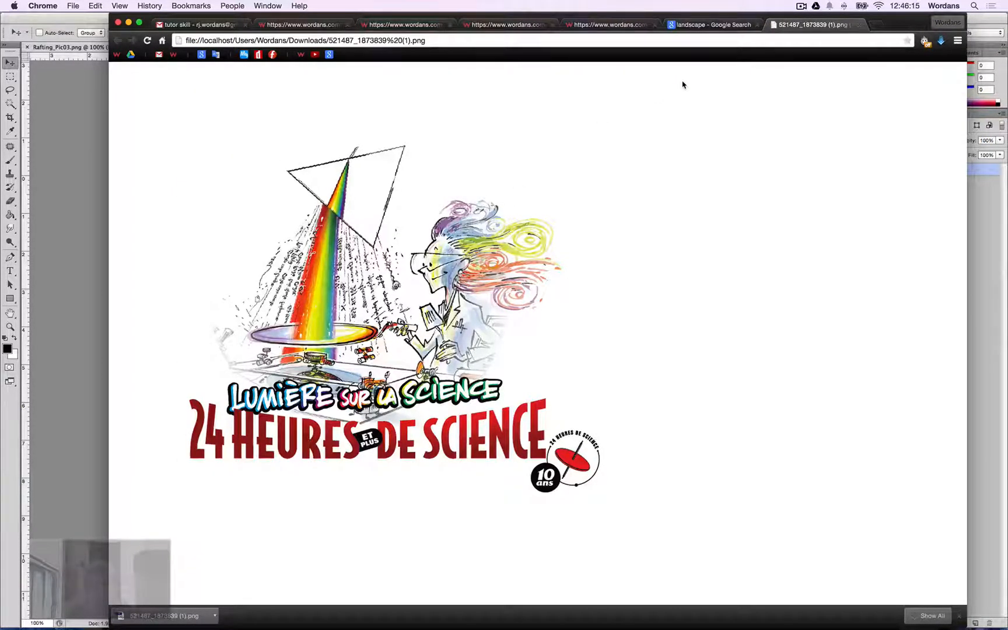
Preview the mountain-and-lake landscape result and view its full-size image, then go back.
click(625, 25)
click(696, 27)
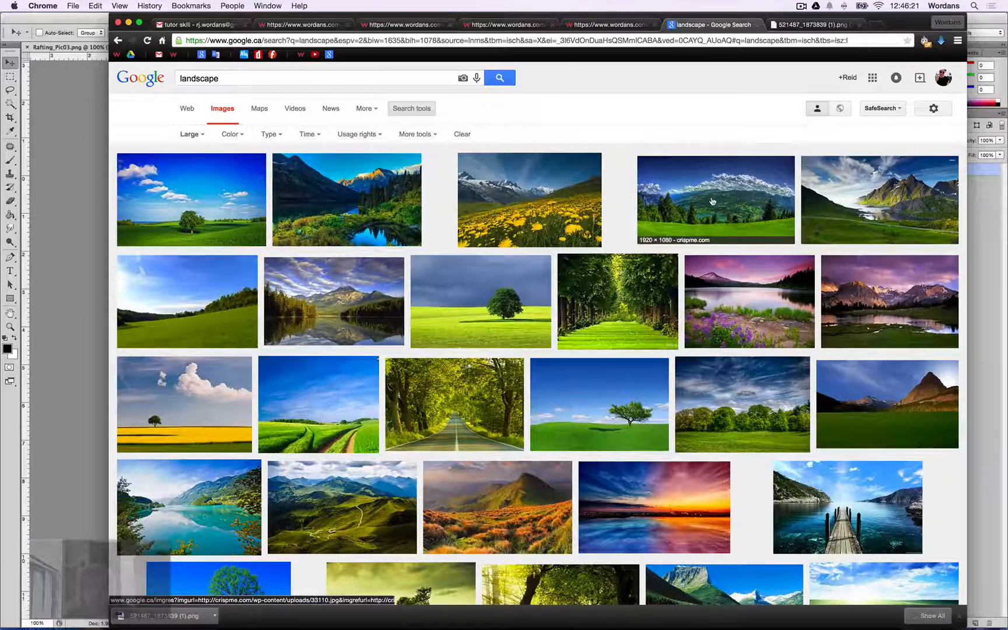
click(811, 168)
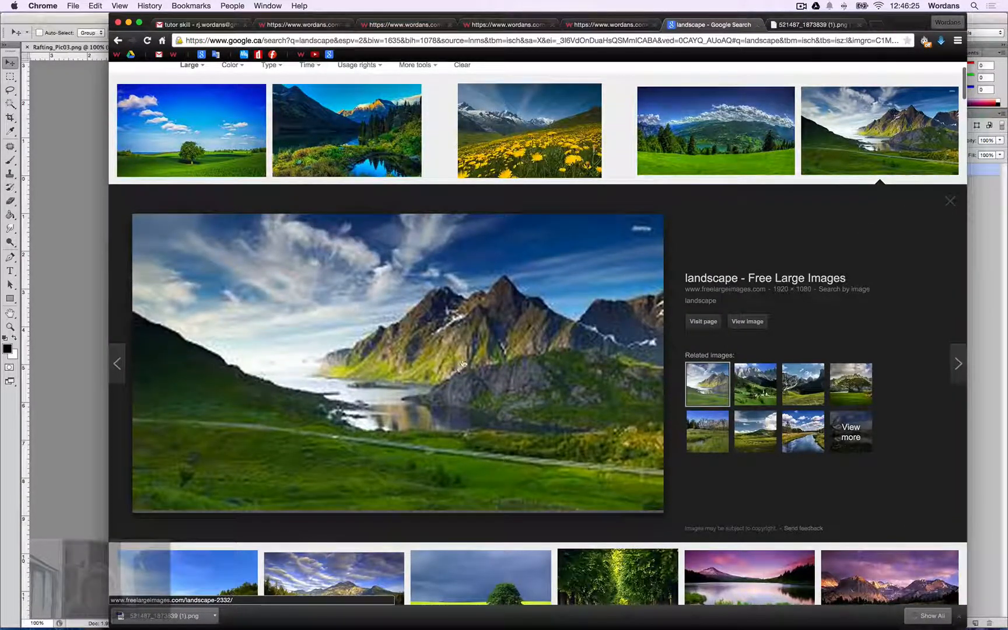
super+click(747, 323)
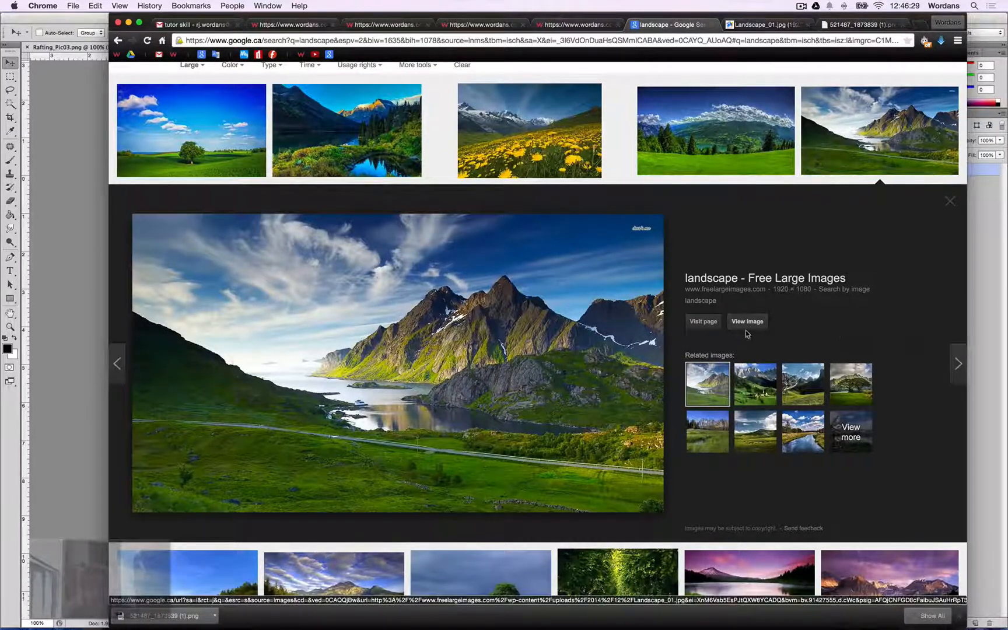
key(super)
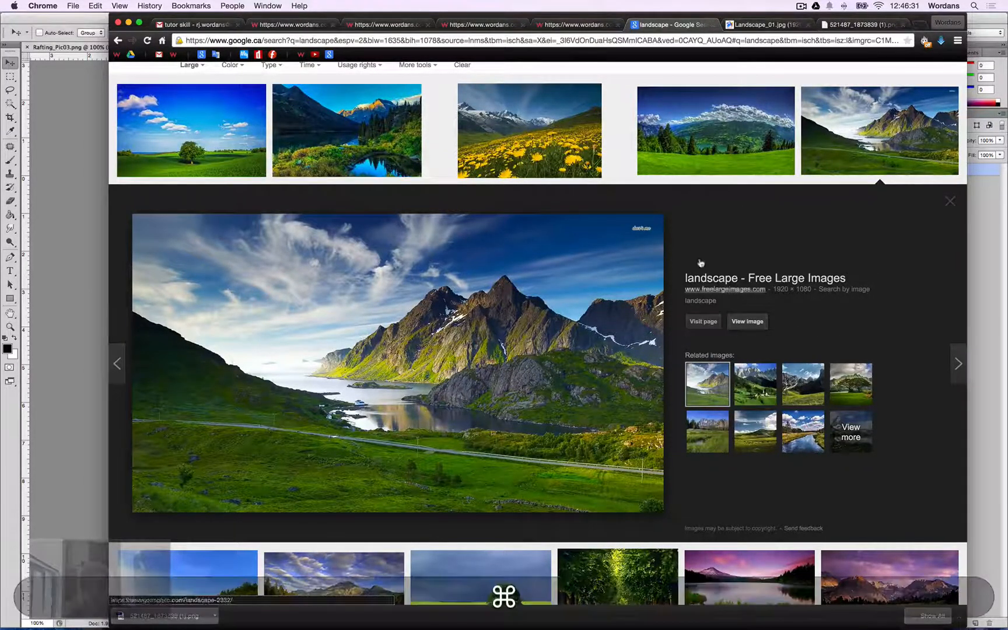
click(748, 322)
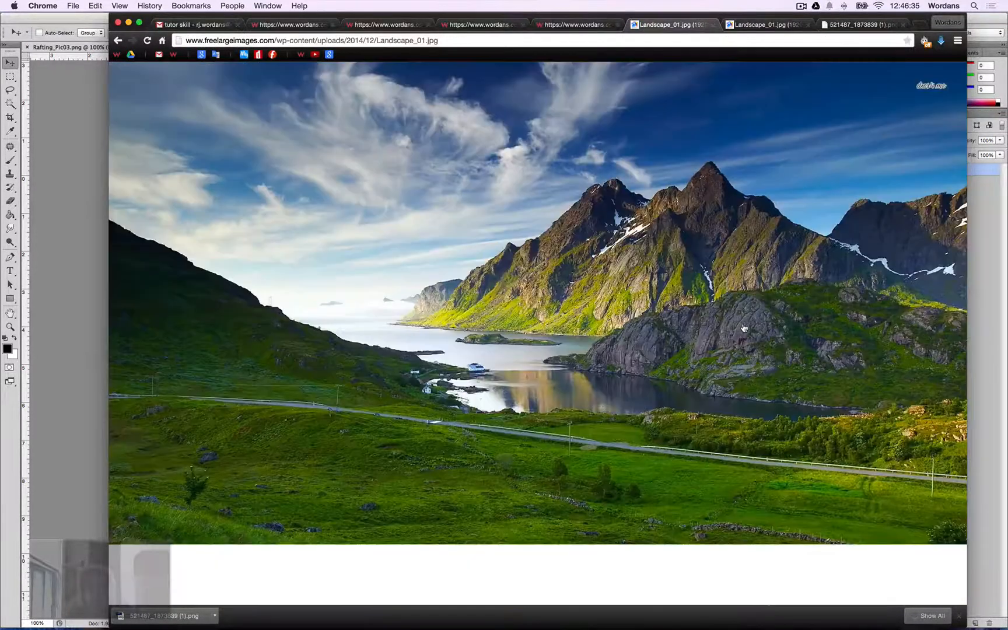
key(BackSpace)
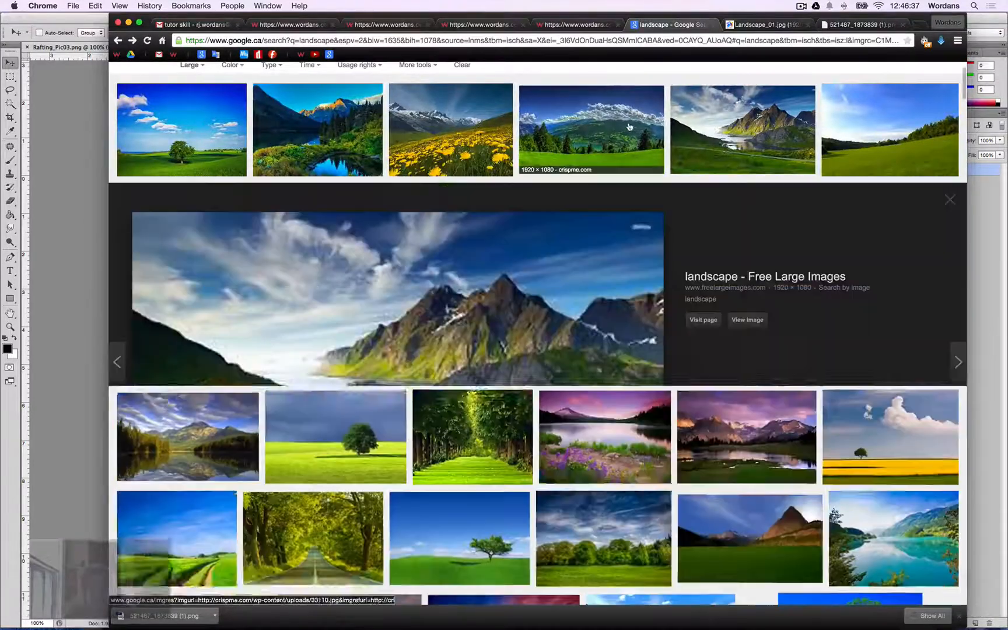
Open the full-size landscape image in a new tab and switch to it.
click(737, 132)
key(super)
click(750, 140)
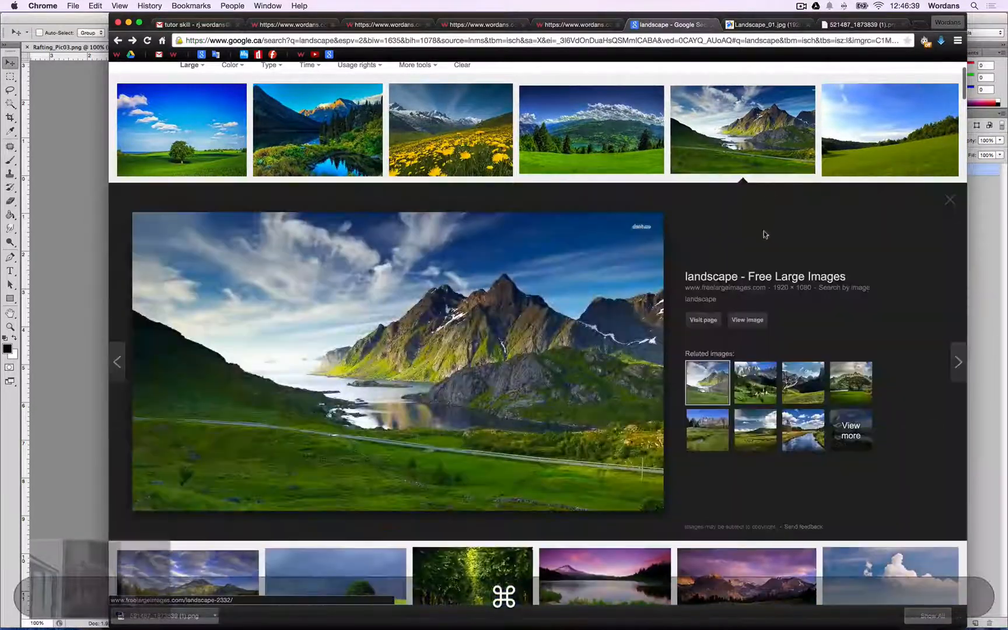
super+click(747, 320)
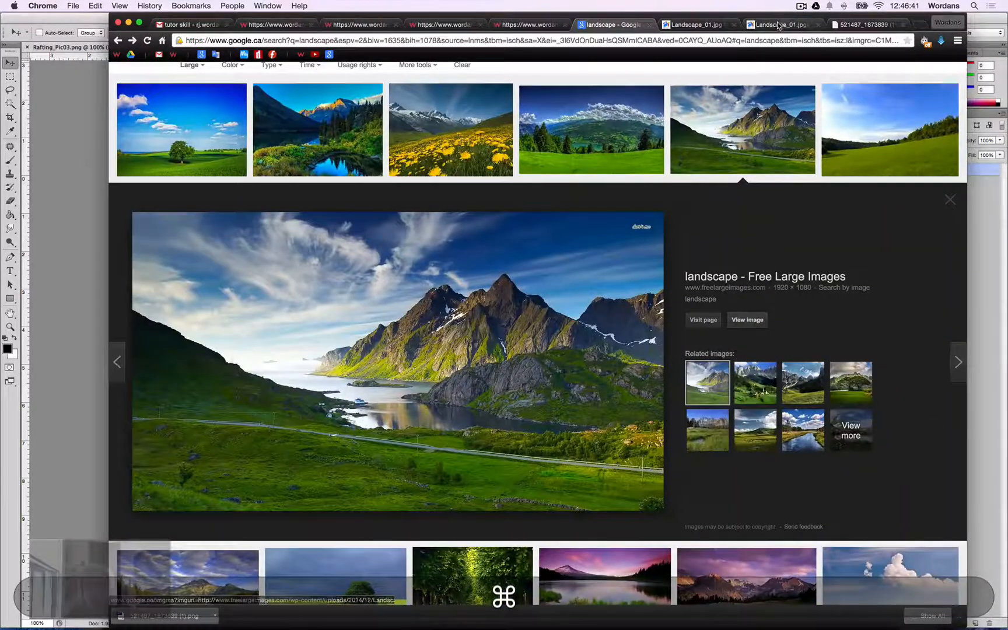
click(779, 25)
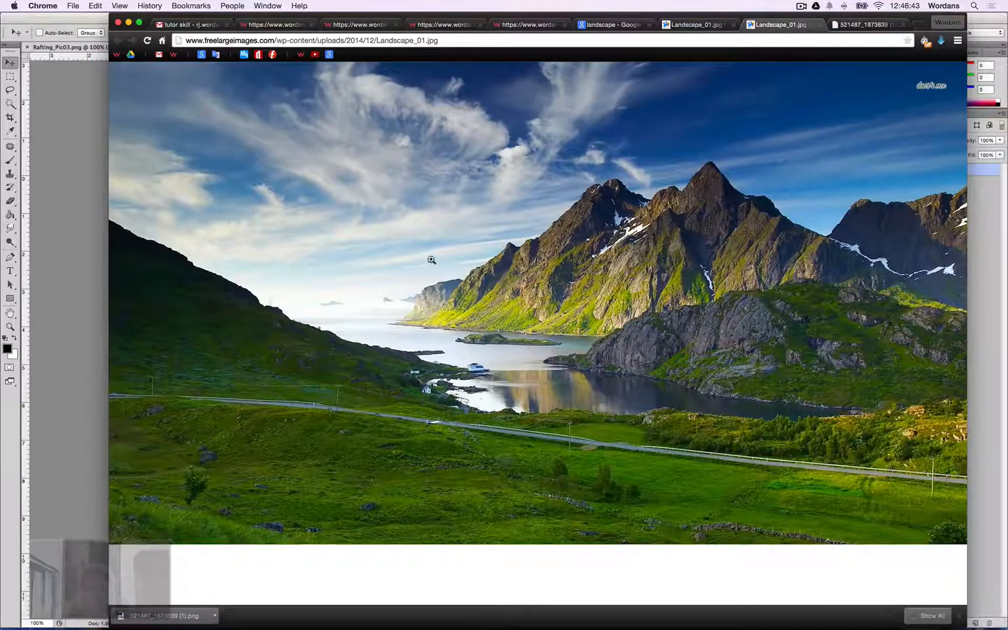
Drag the landscape image onto Photoshop to open it there.
right_click(451, 249)
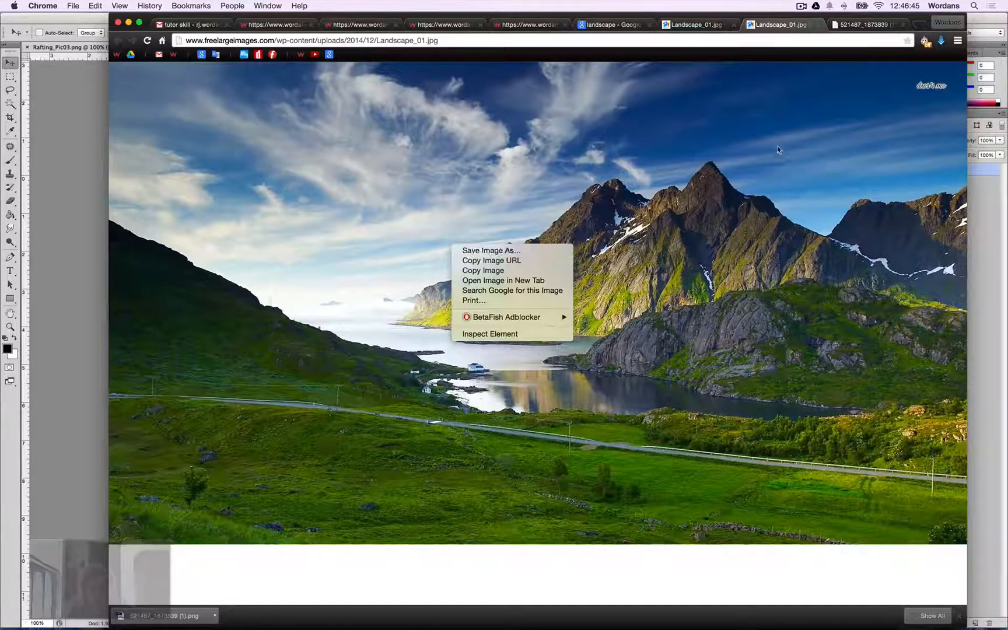
click(721, 148)
drag(515, 224, 531, 629)
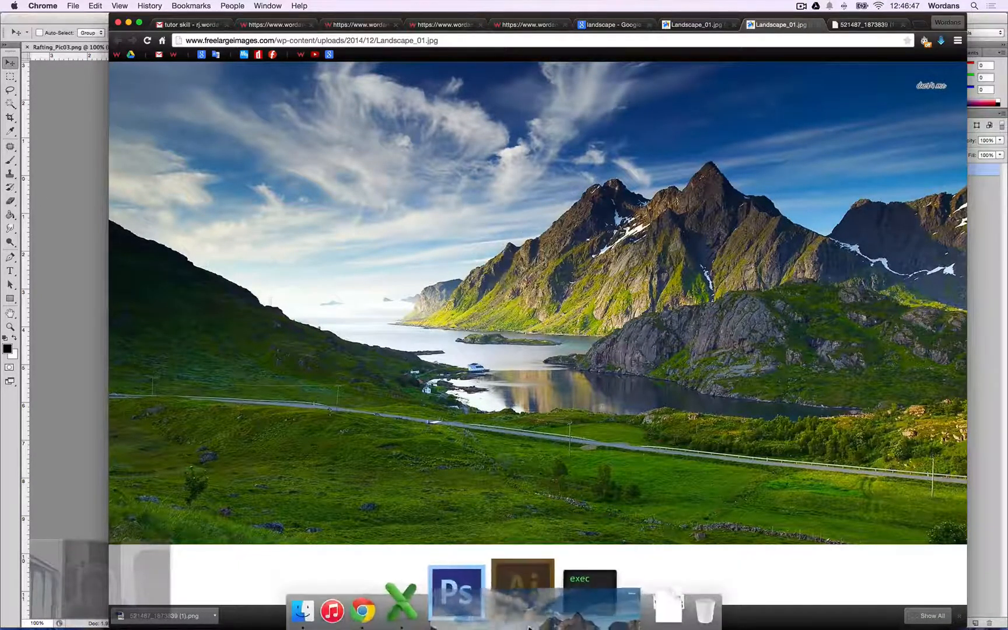
click(504, 610)
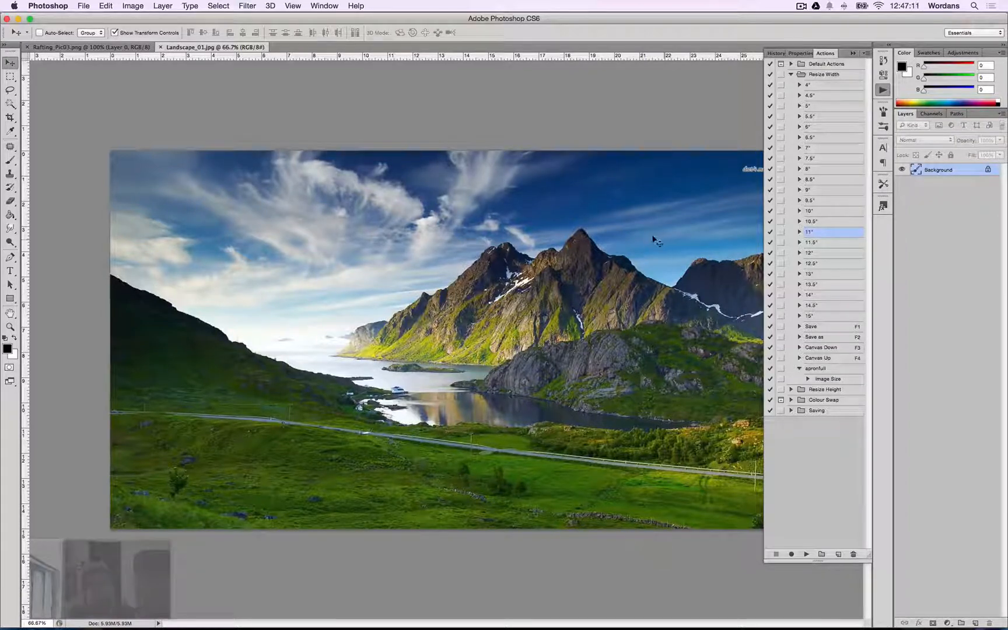
Switch to the rafting document and set its image resolution to 300 pixels/inch.
click(90, 46)
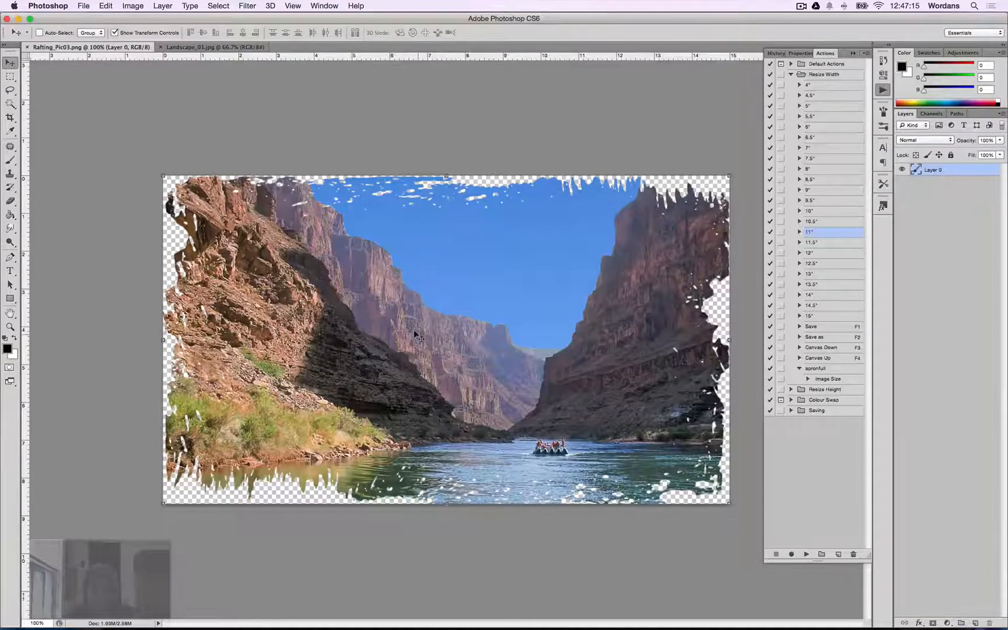
key(alt+super+i)
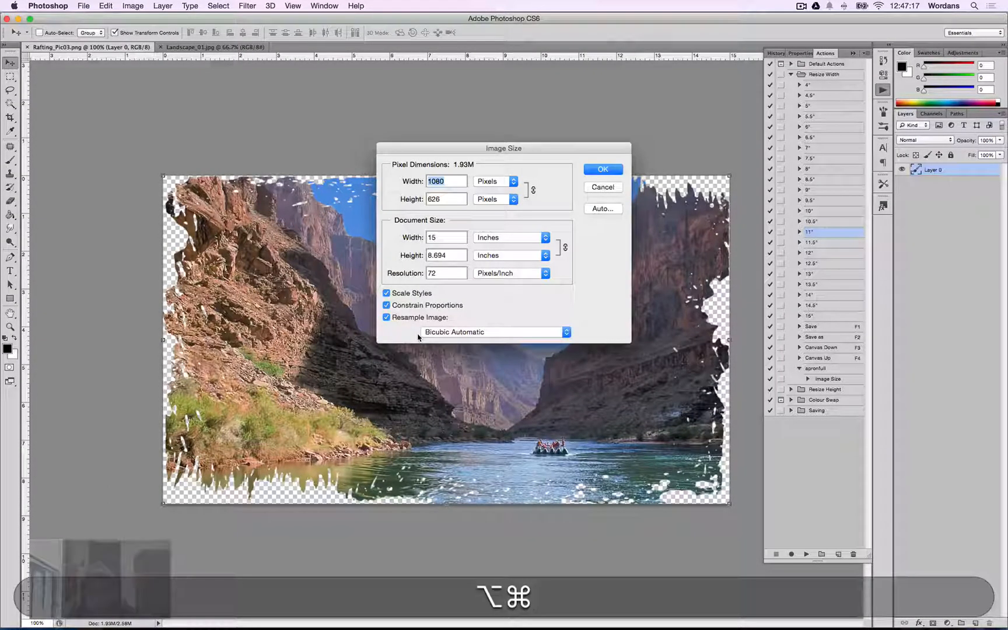
key(Tab)
key(Tab)
key(Tab)
key(Tab)
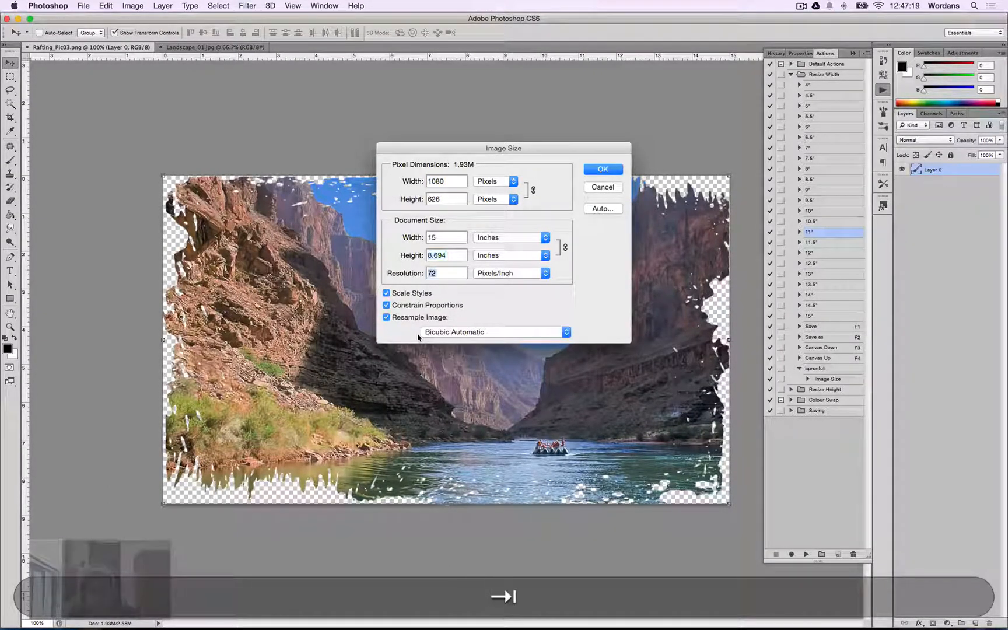
text(300)
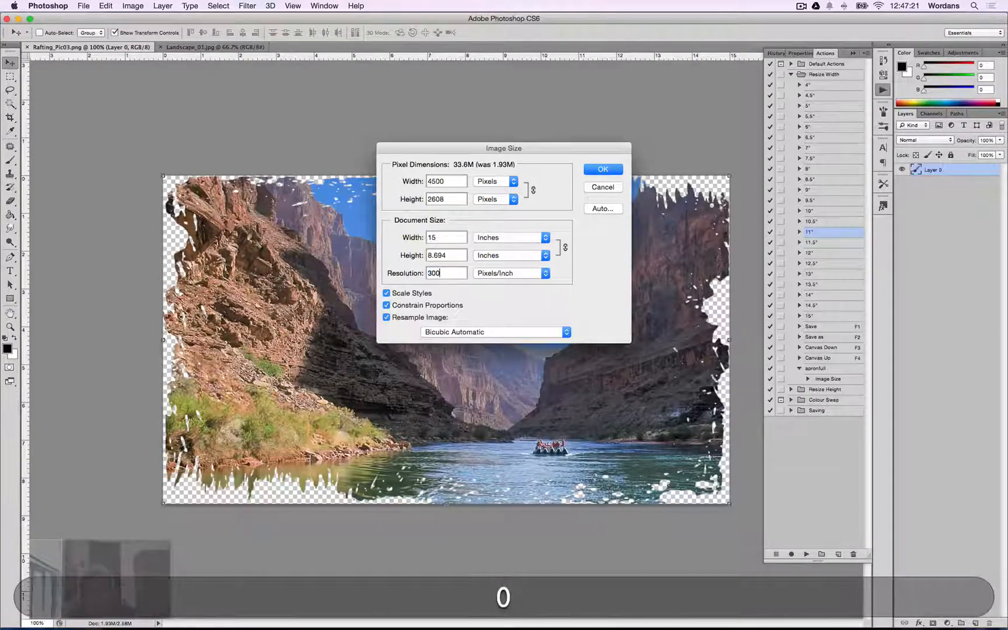
key(Return)
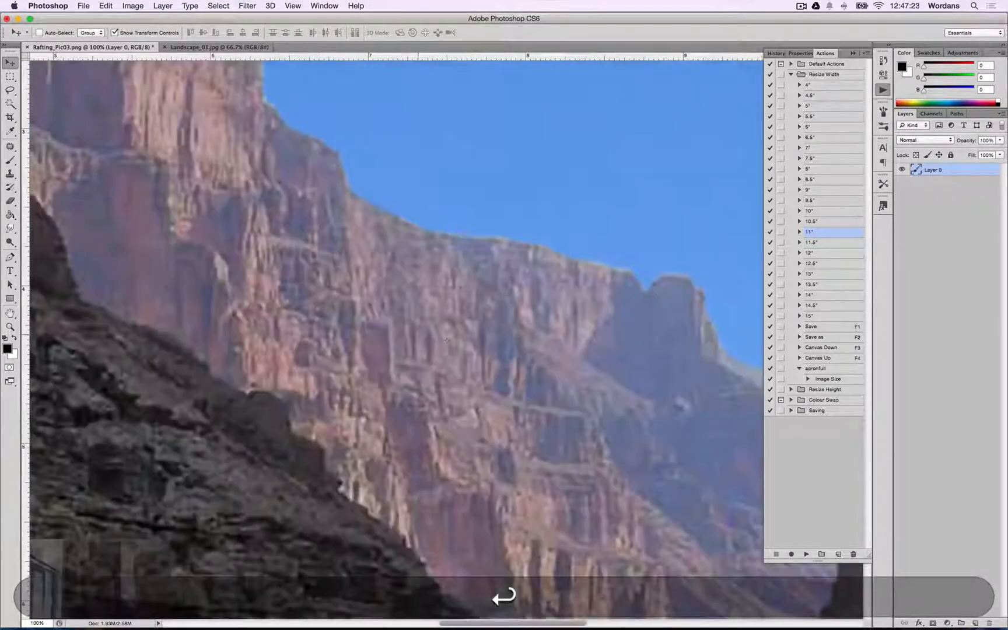
key(super+0)
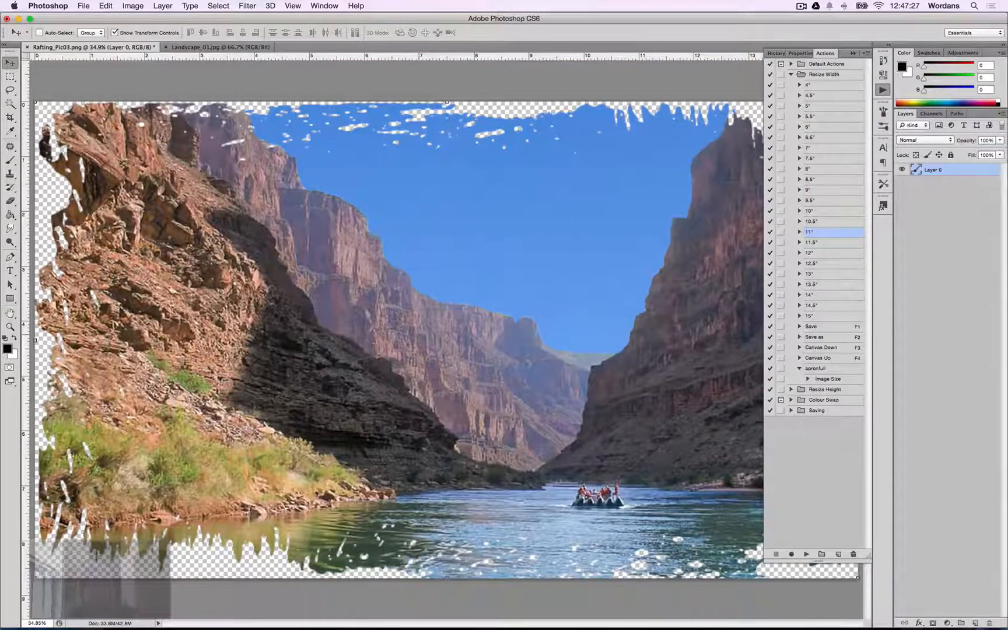
key(super+minus)
key(super+minus)
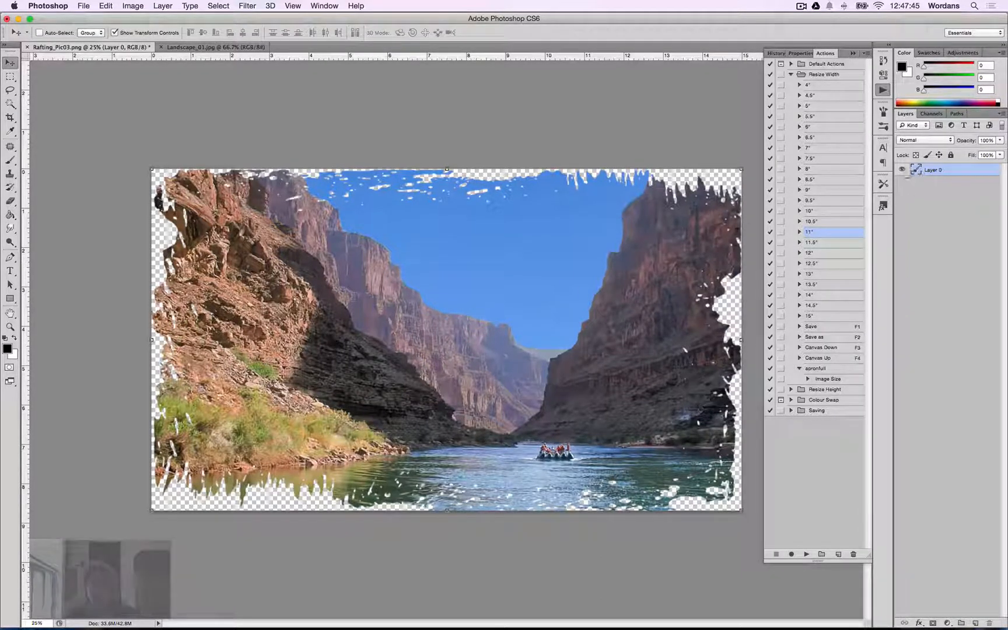
key(w)
click(463, 281)
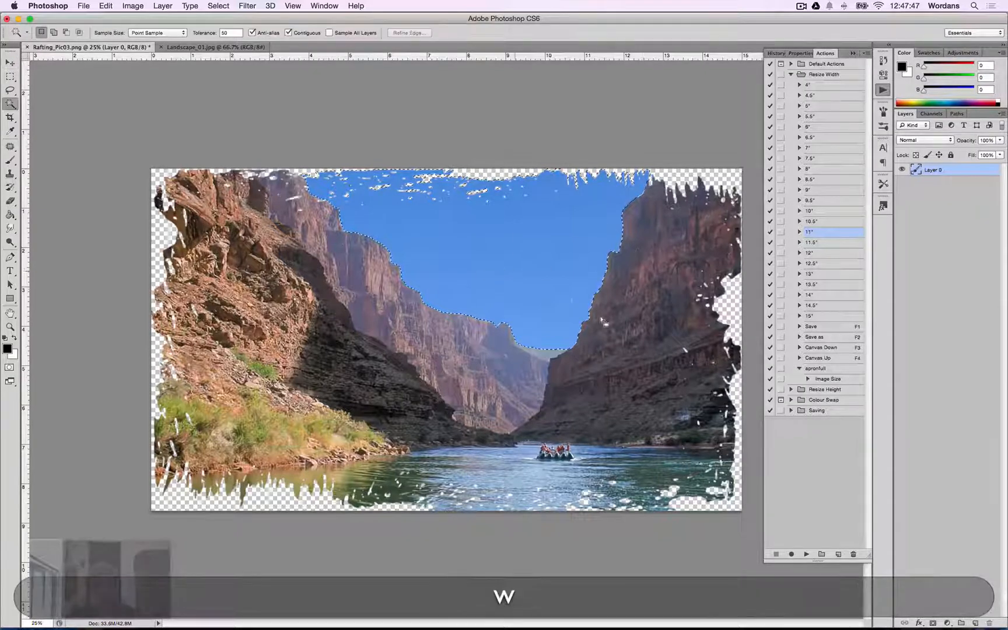
click(319, 409)
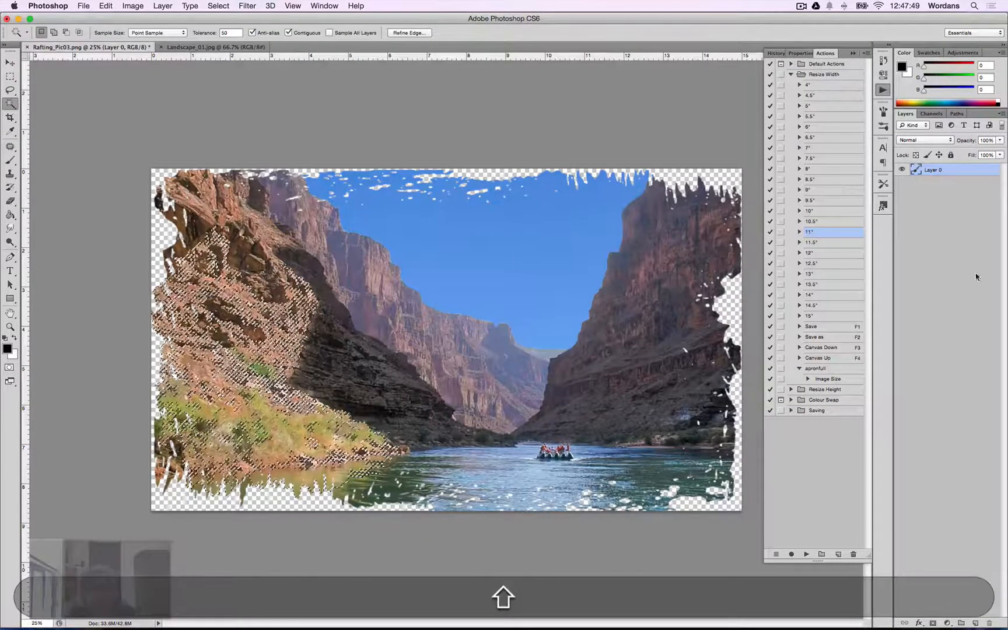
click(962, 265)
key(super+d)
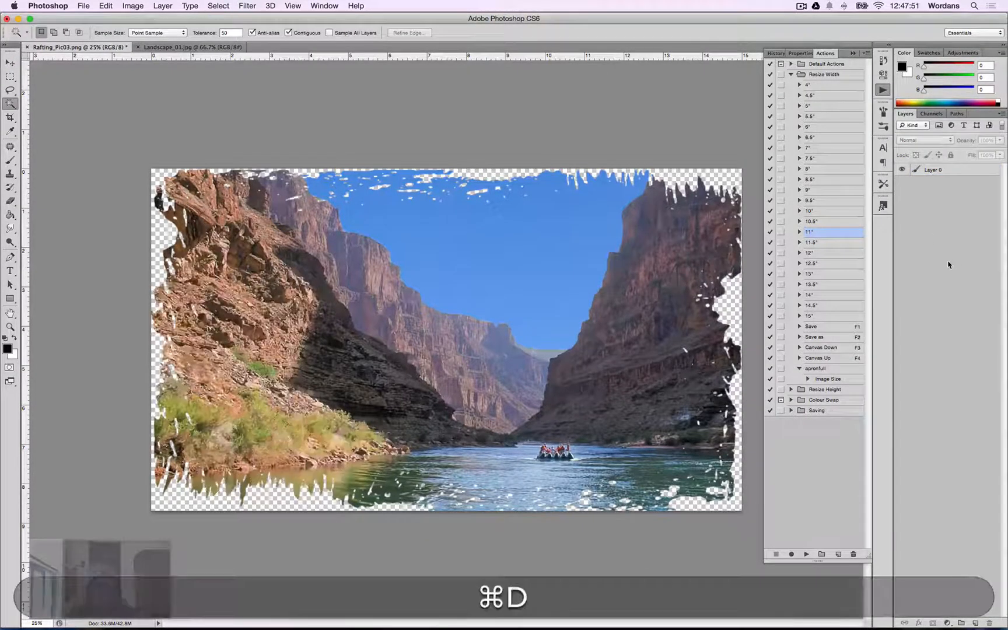
click(931, 170)
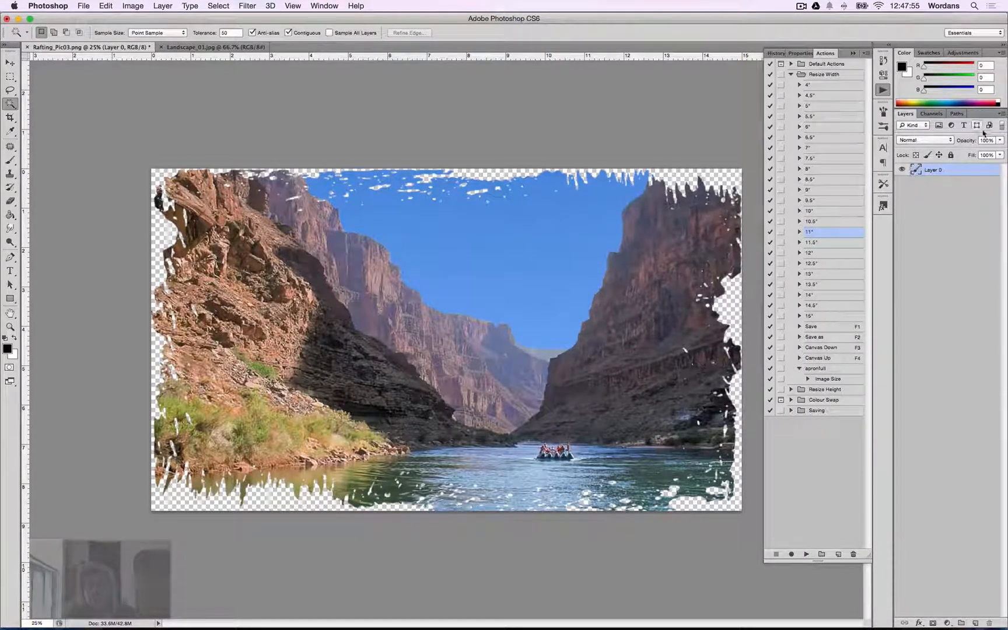
click(1003, 117)
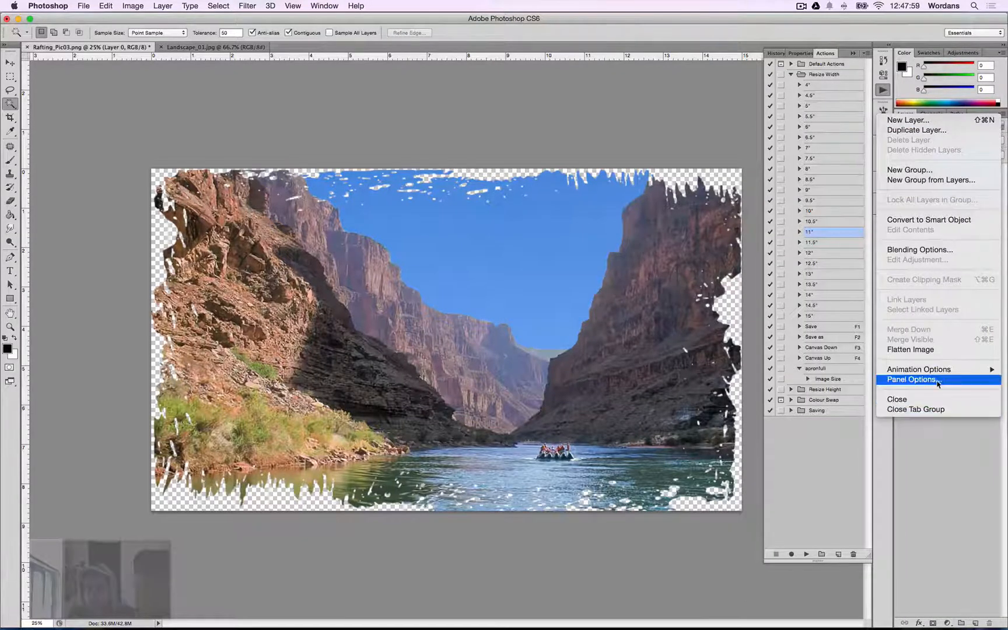
click(707, 340)
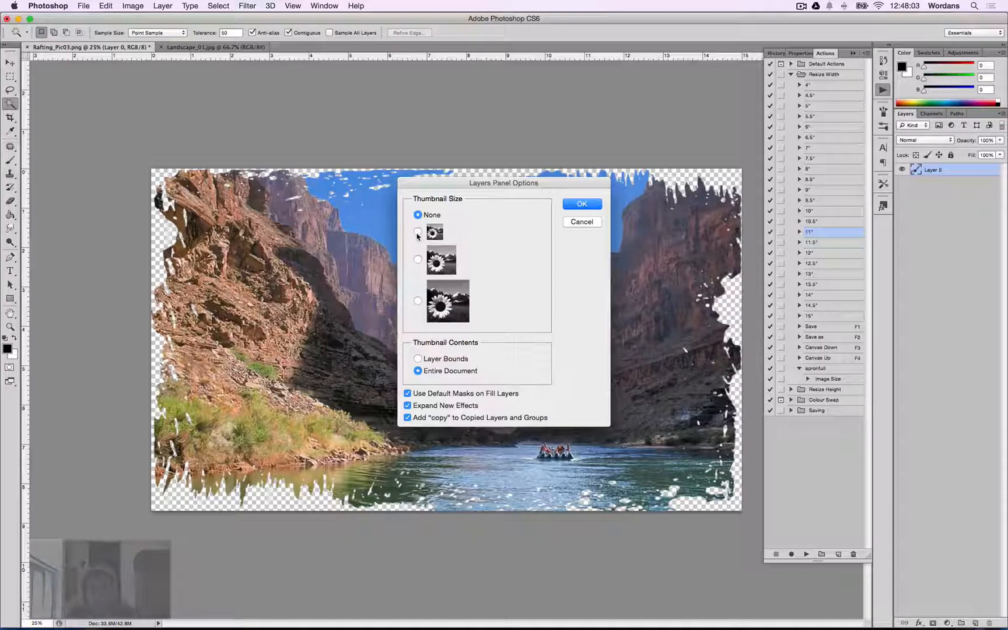
click(582, 222)
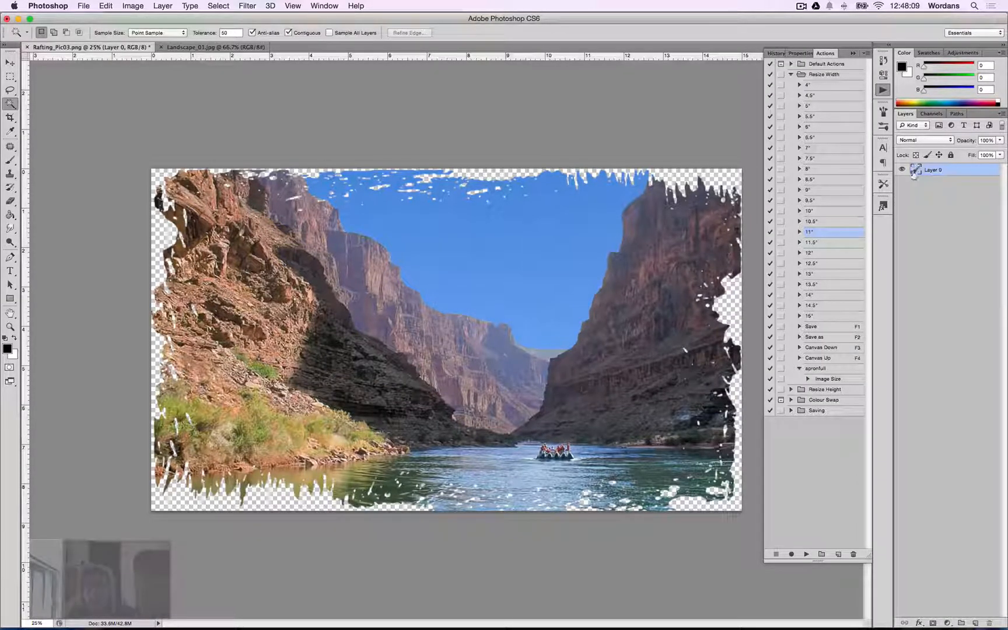
Load the rafting layer's transparency as a selection and add a new empty layer above it.
key(super)
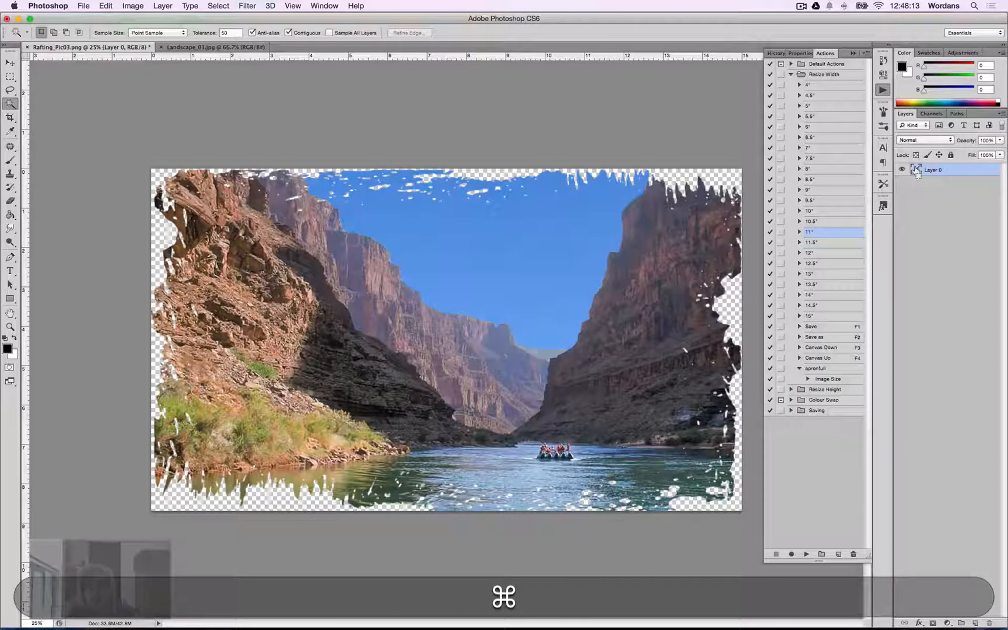
super+click(917, 172)
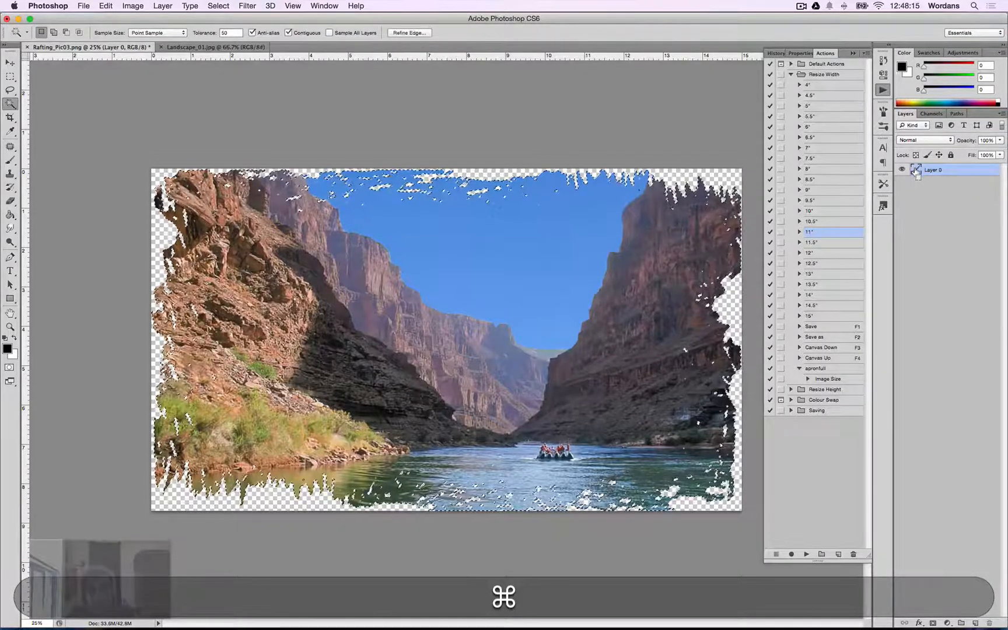
click(972, 623)
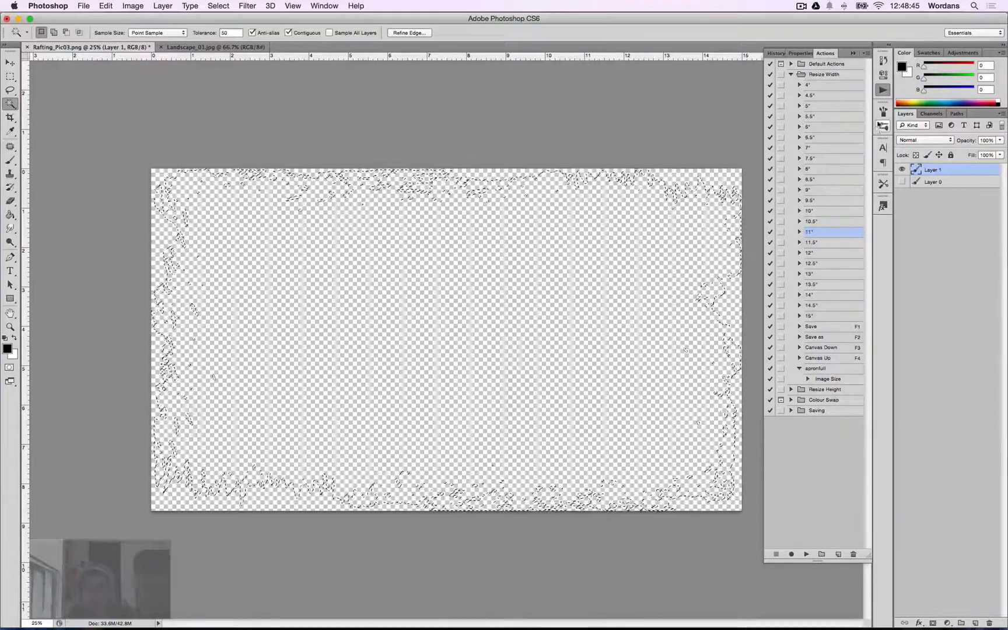
key(g)
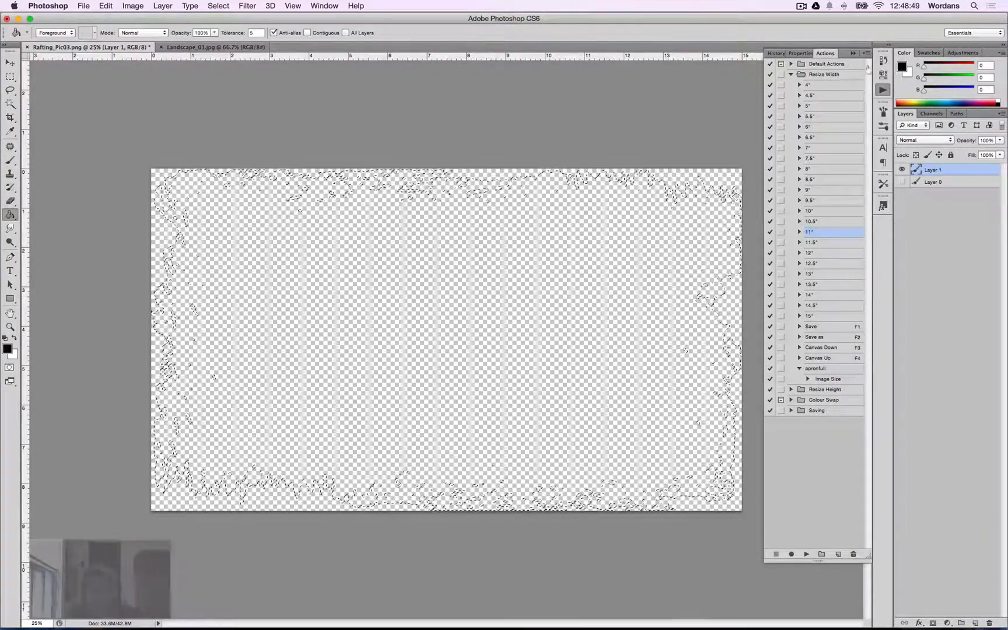
click(902, 68)
click(591, 378)
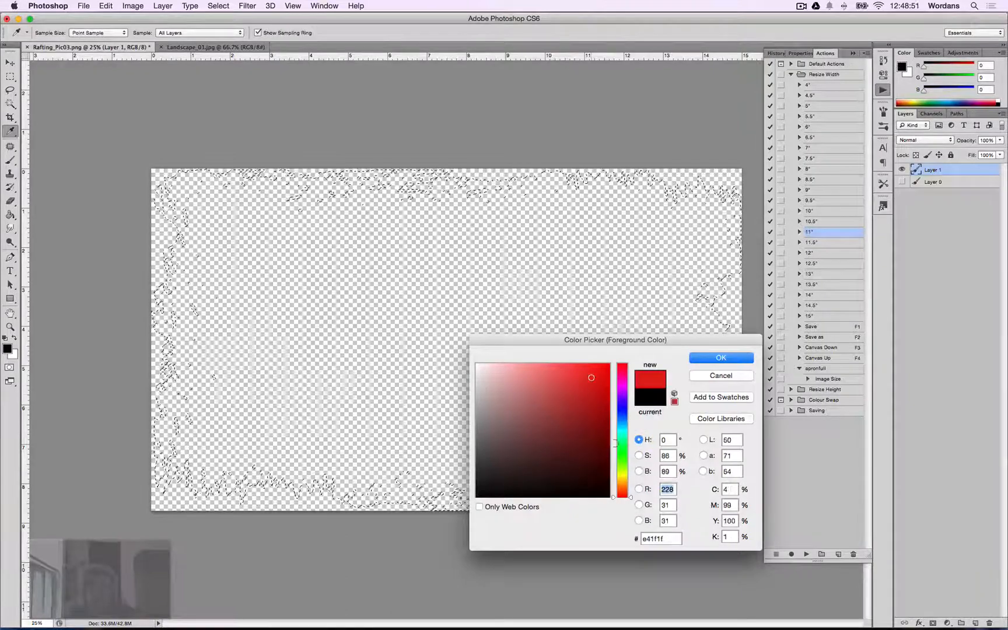
click(702, 358)
key(g)
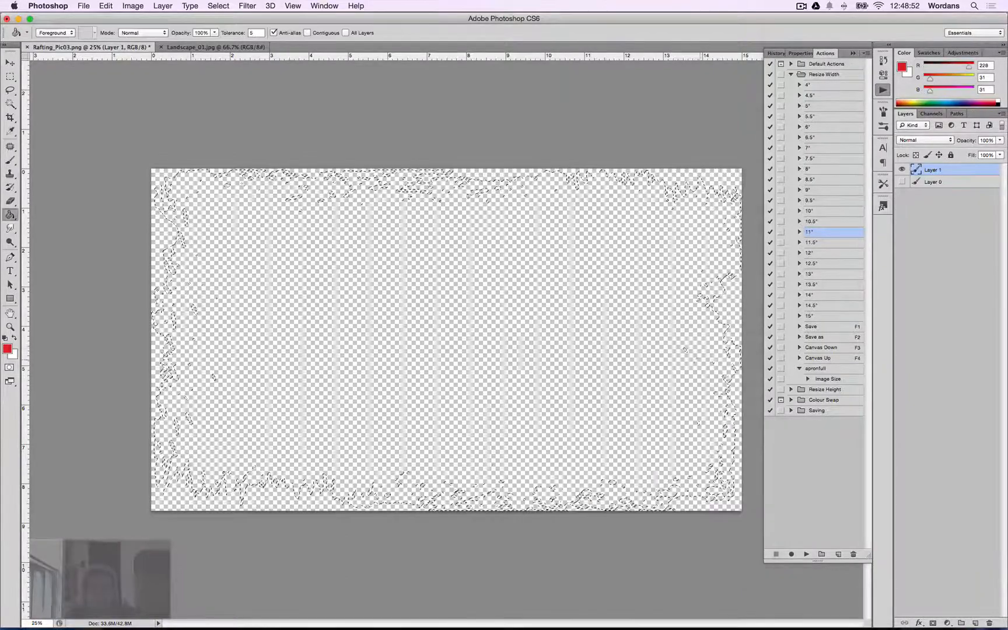
click(14, 356)
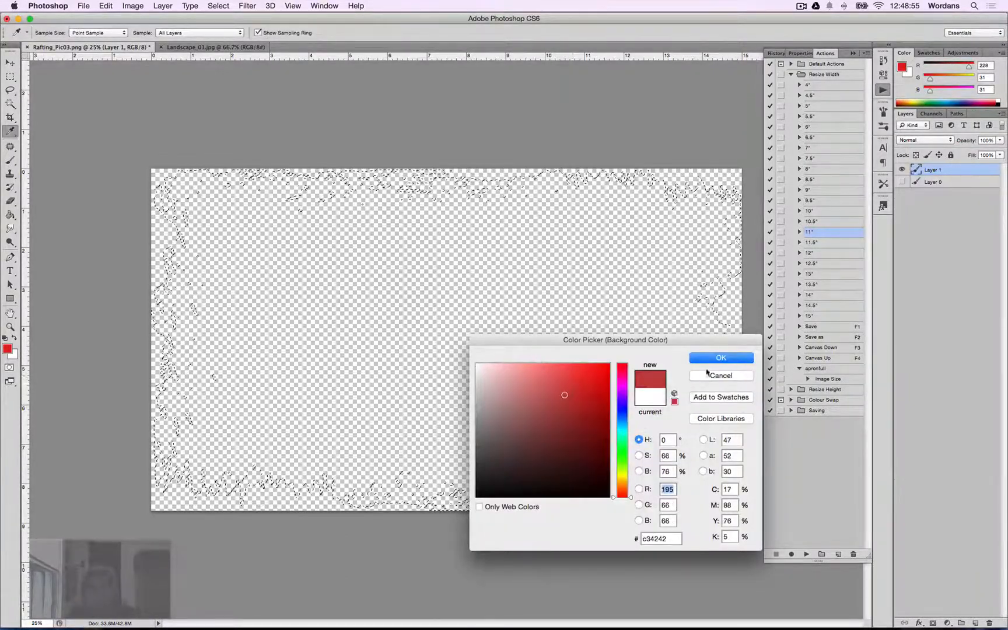
click(711, 357)
key(g)
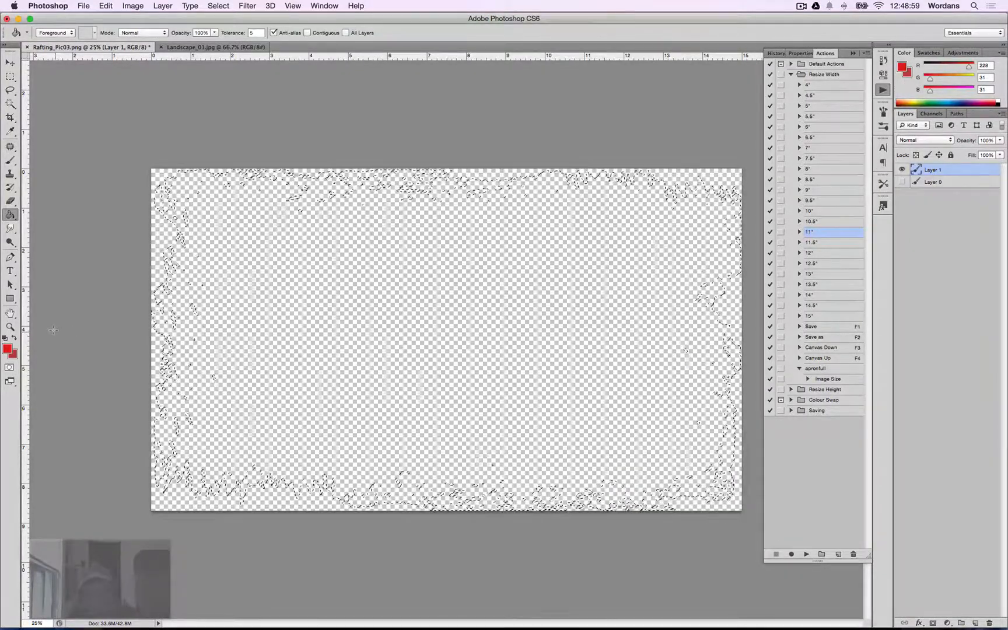
key(d)
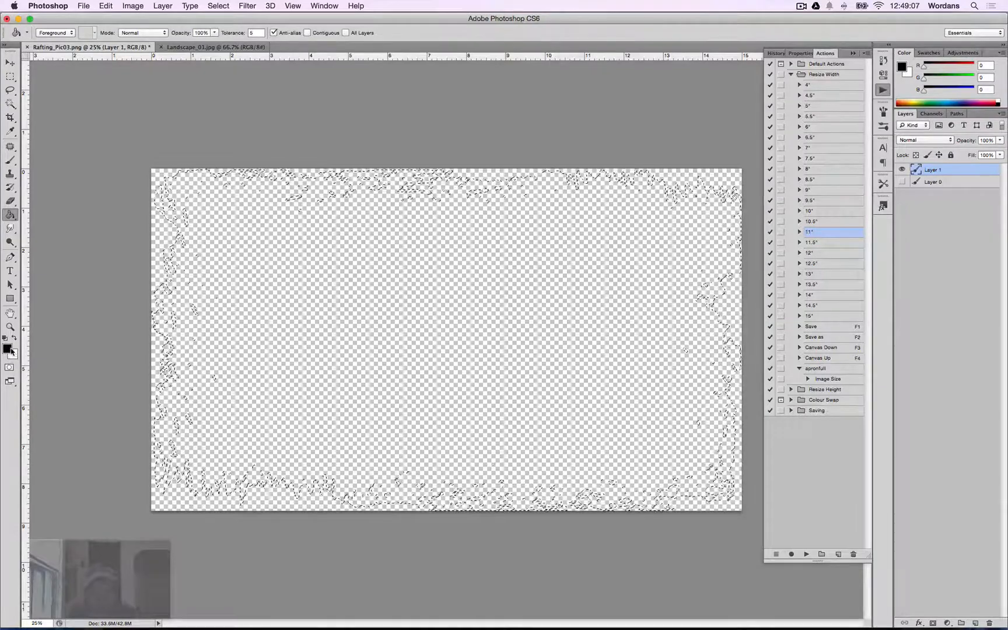
key(x)
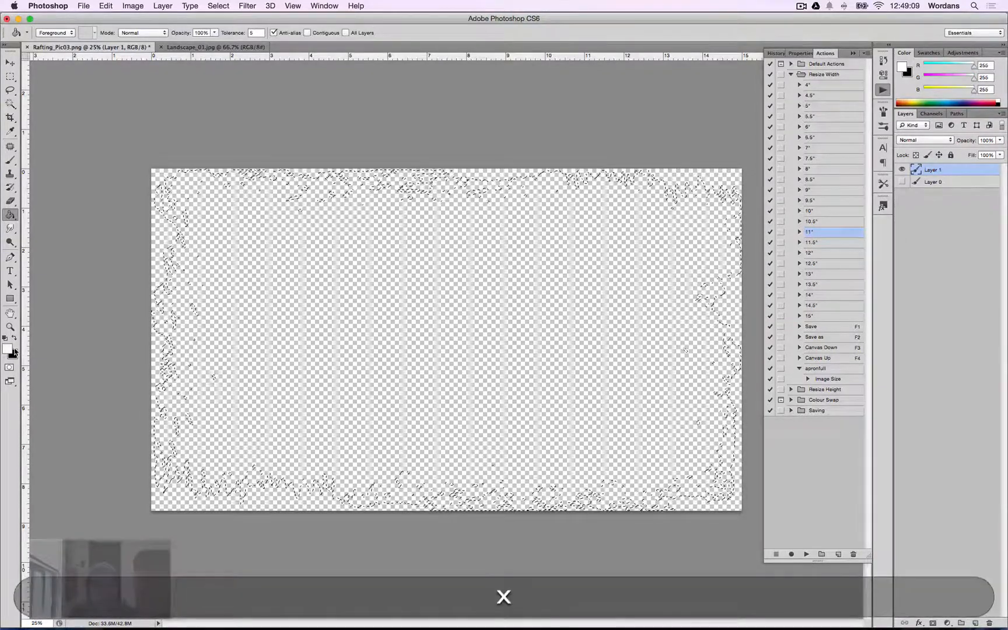
key(x)
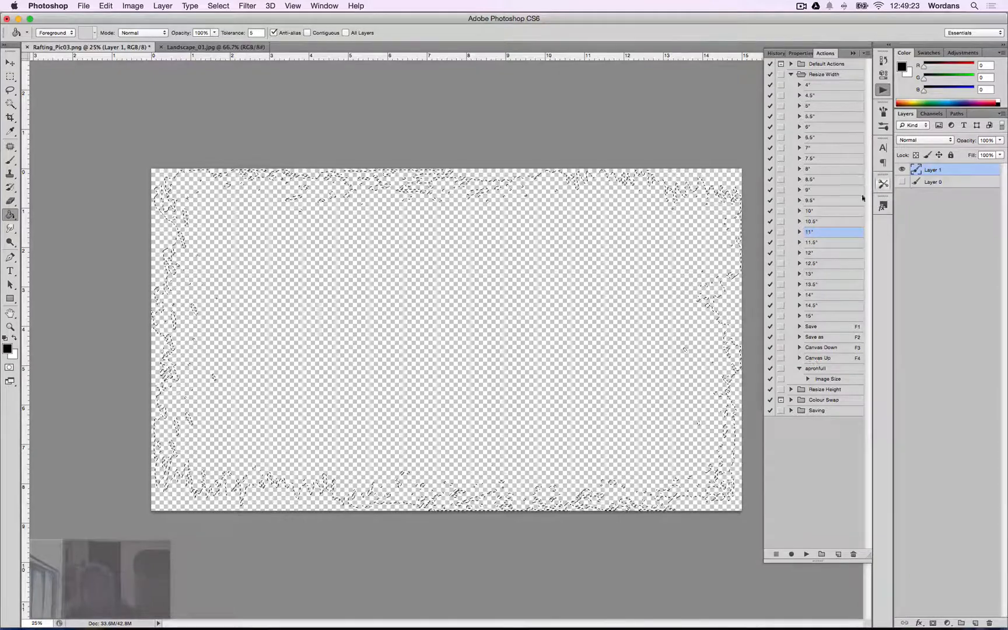
Fill the selection on the new layer with black, then step back to undo the fill.
key(g)
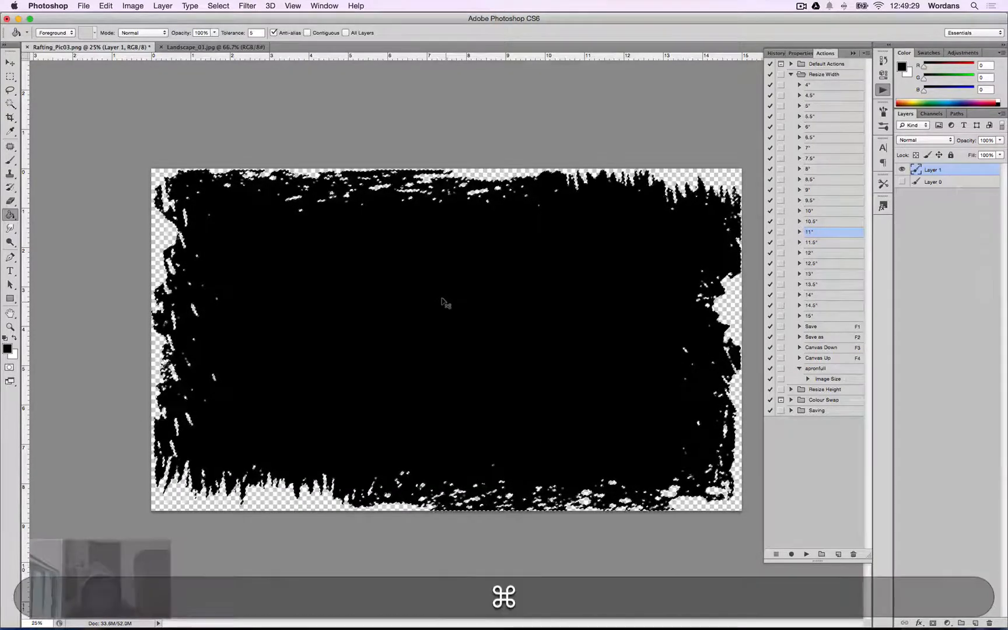
key(super+d)
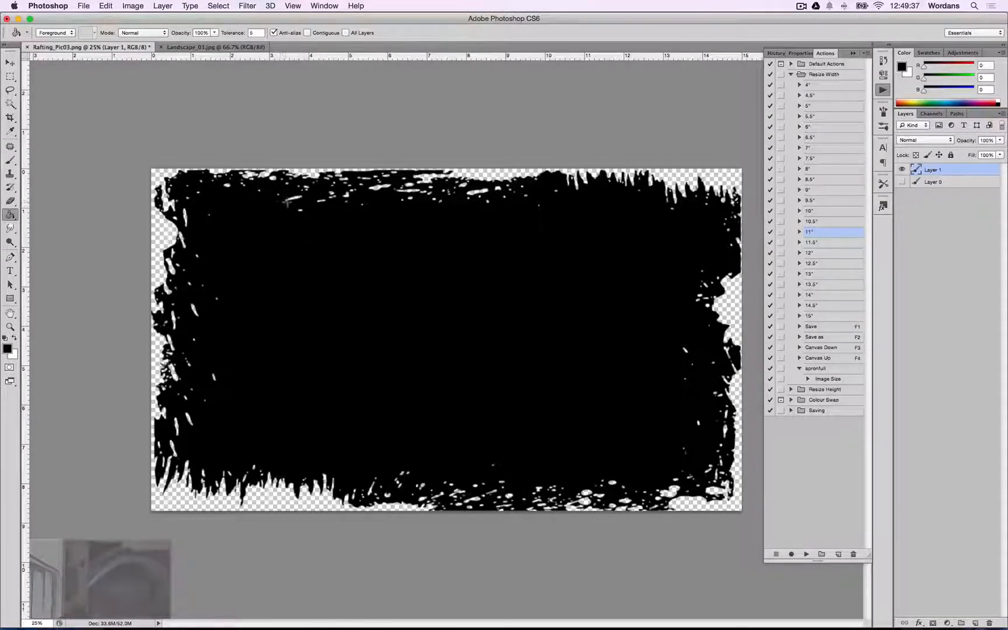
key(super+z)
key(alt+super+z)
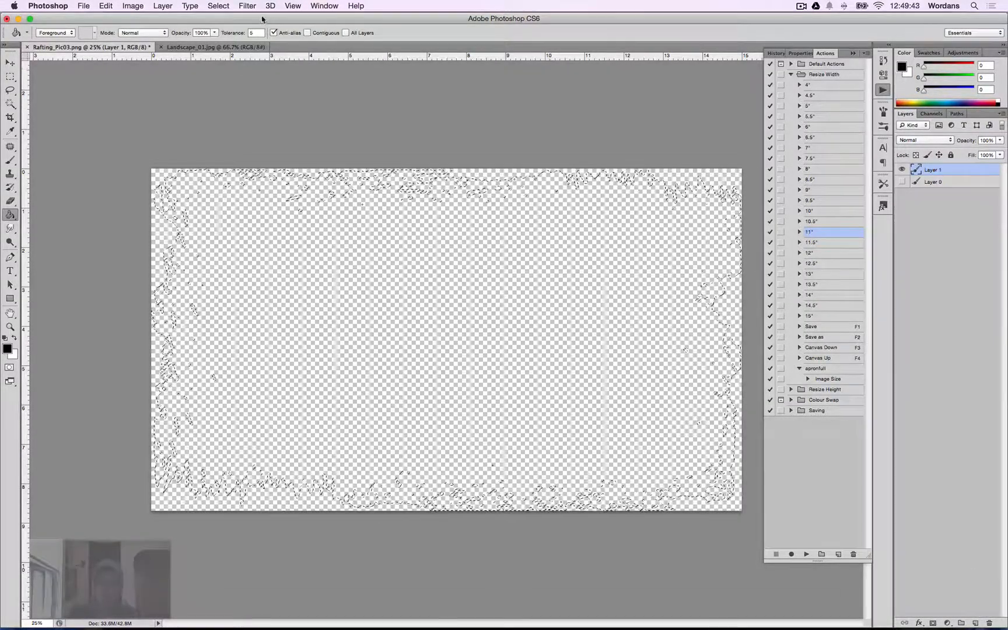
Open Refine Edge for the selection and set Feather to 0.0 px and Contrast to 45%.
click(219, 6)
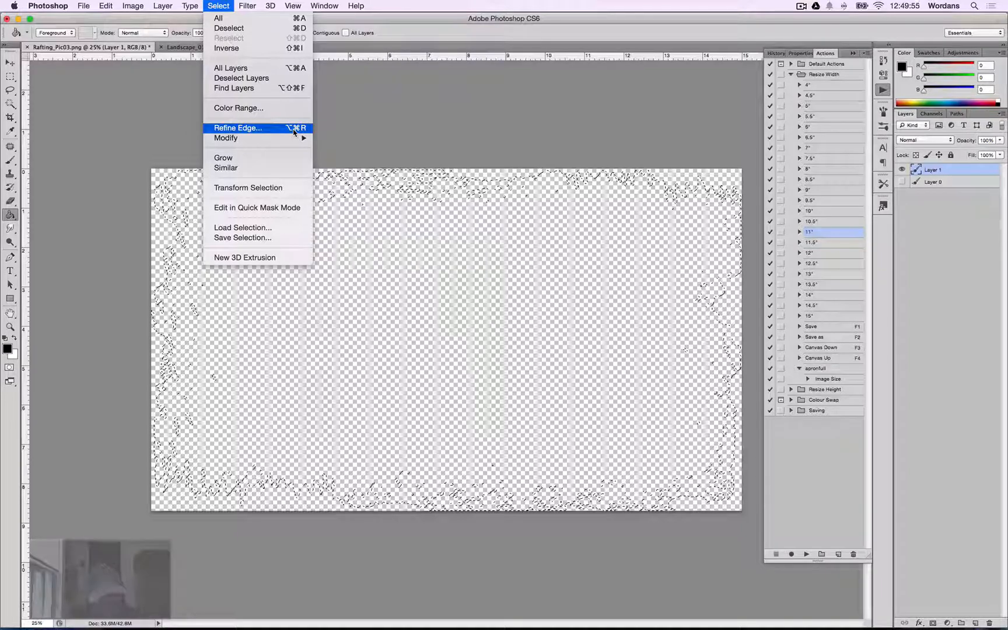
click(372, 135)
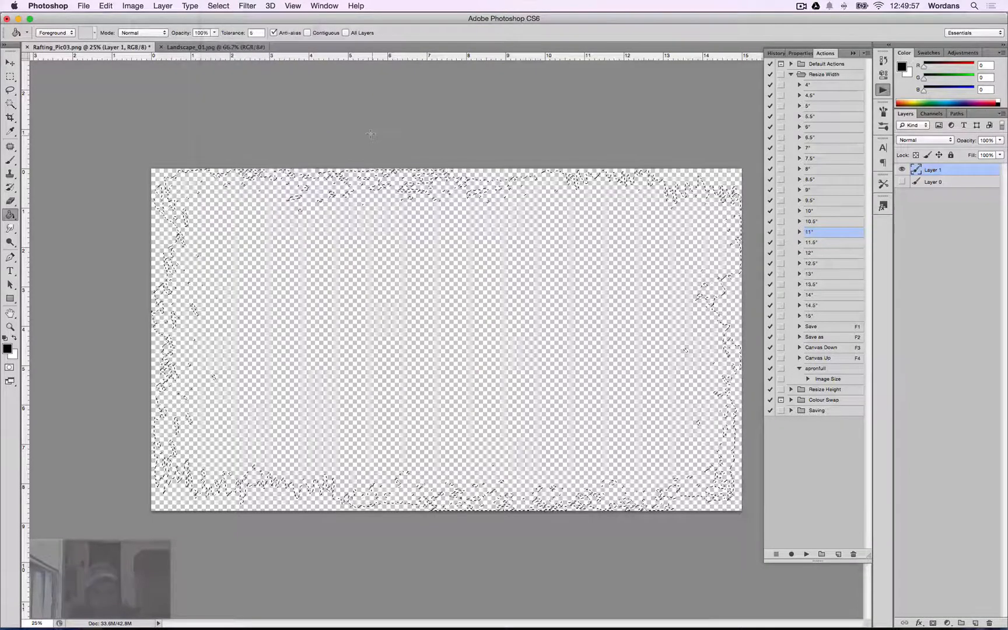
key(alt+super+r)
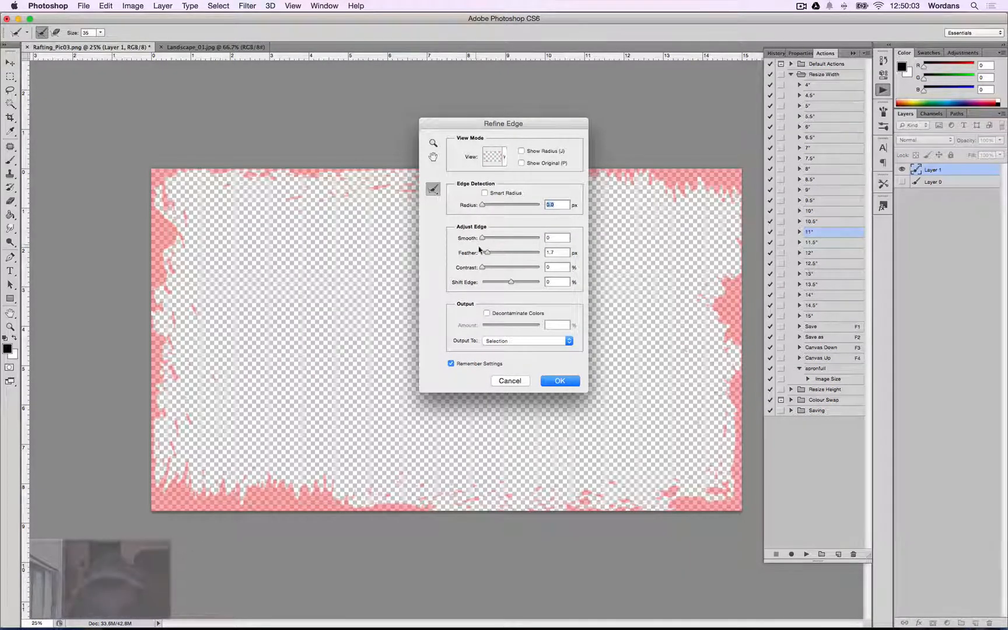
drag(483, 269, 455, 261)
Inspect the refined edge preview at 100% zoom along the image borders.
key(super+1)
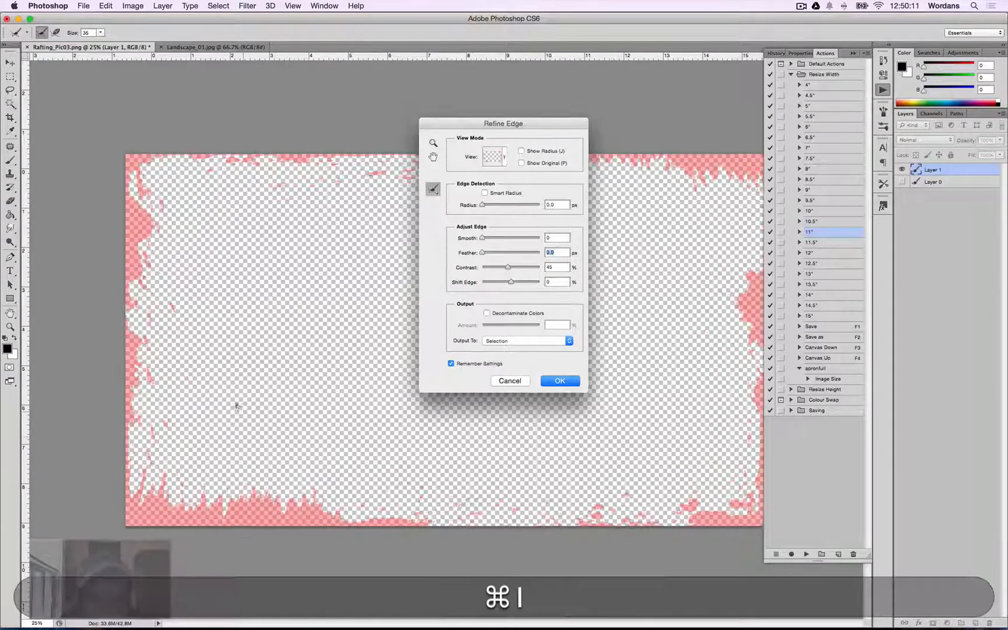
scroll(228, 458, left, 10)
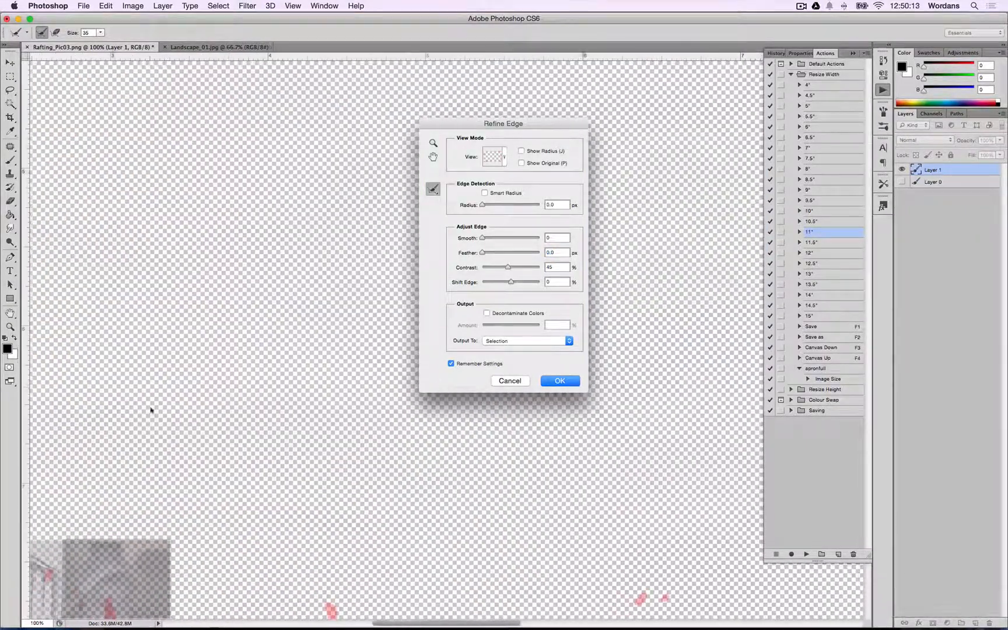
scroll(195, 494, left, 9)
scroll(195, 494, down, 2)
key(space)
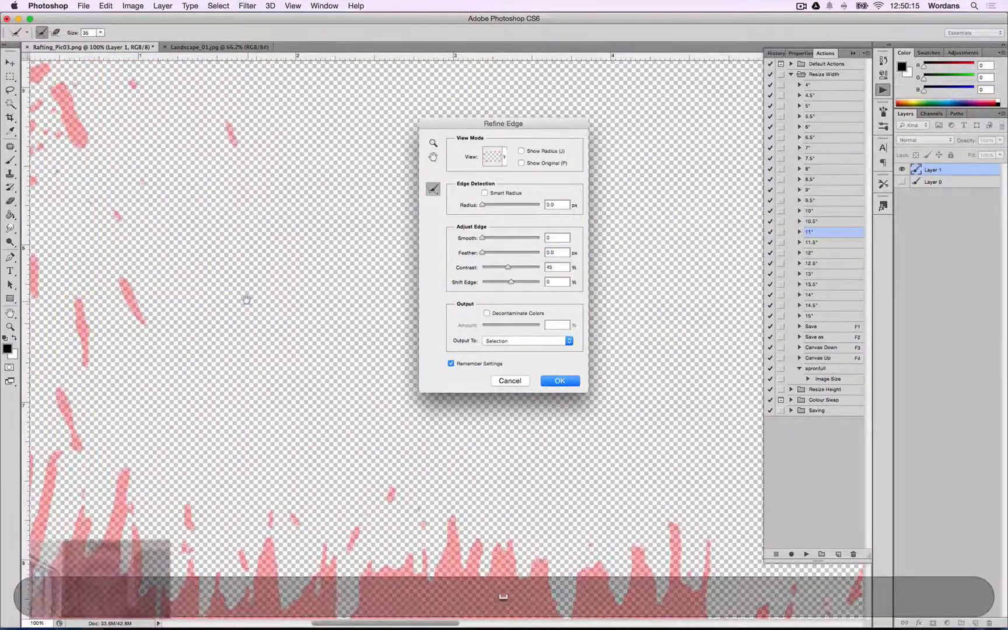
scroll(209, 345, left, 5)
scroll(209, 346, down, 7)
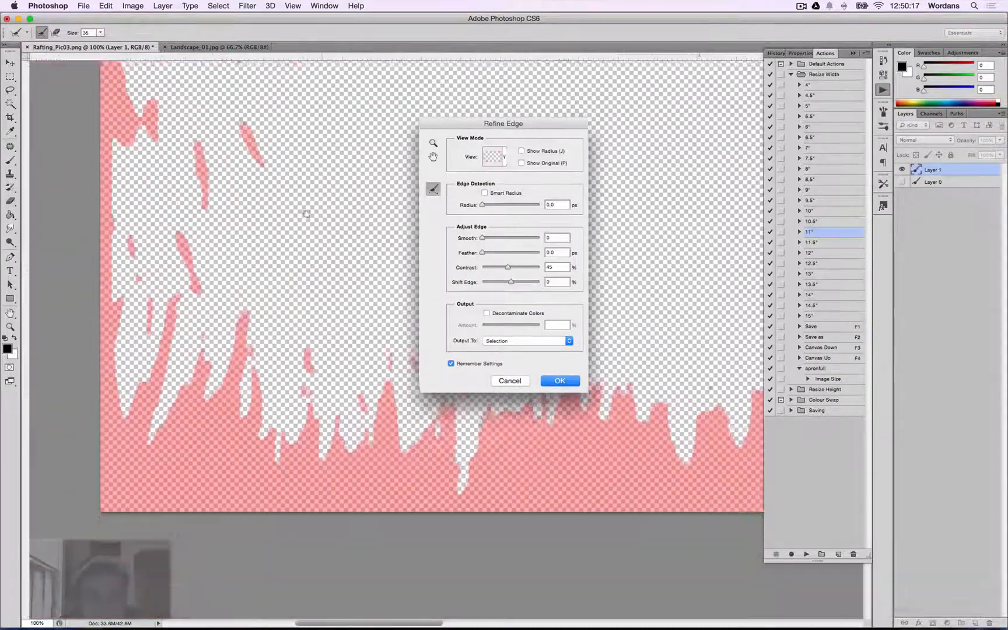
scroll(227, 430, right, 4)
scroll(227, 430, up, 7)
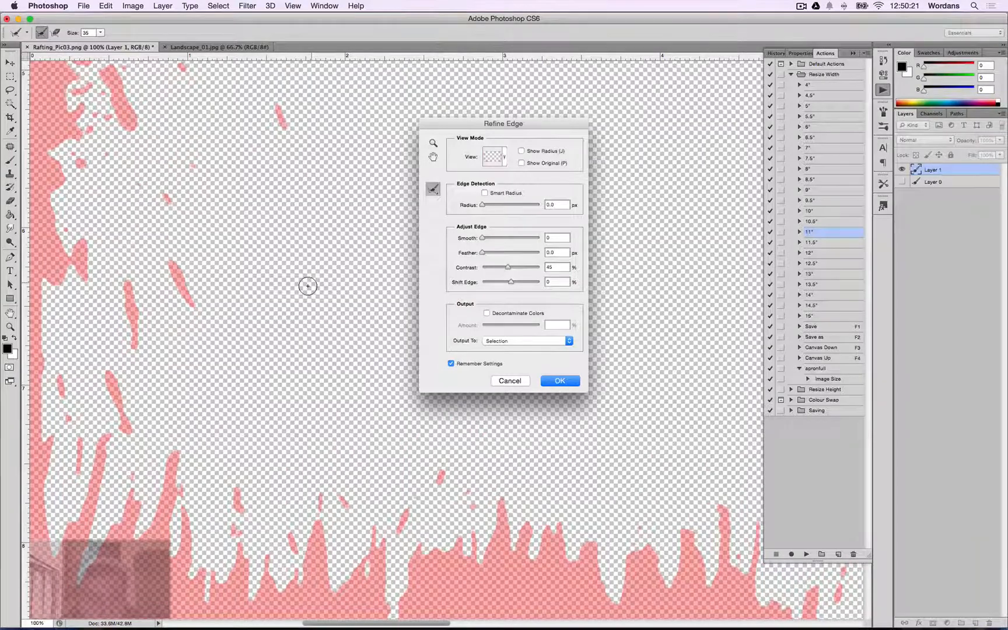
key(super+i)
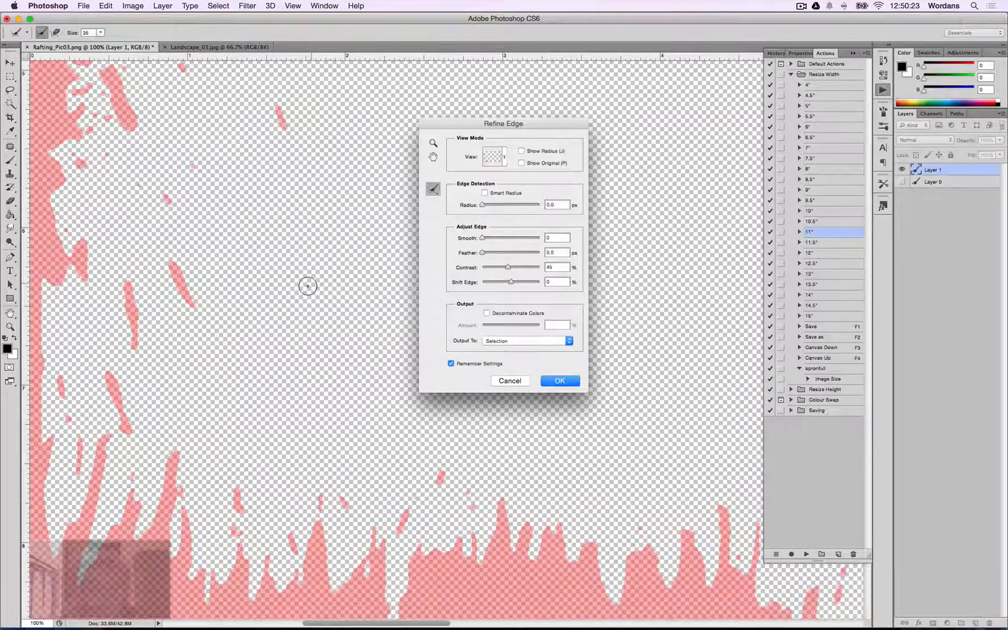
key(super+0)
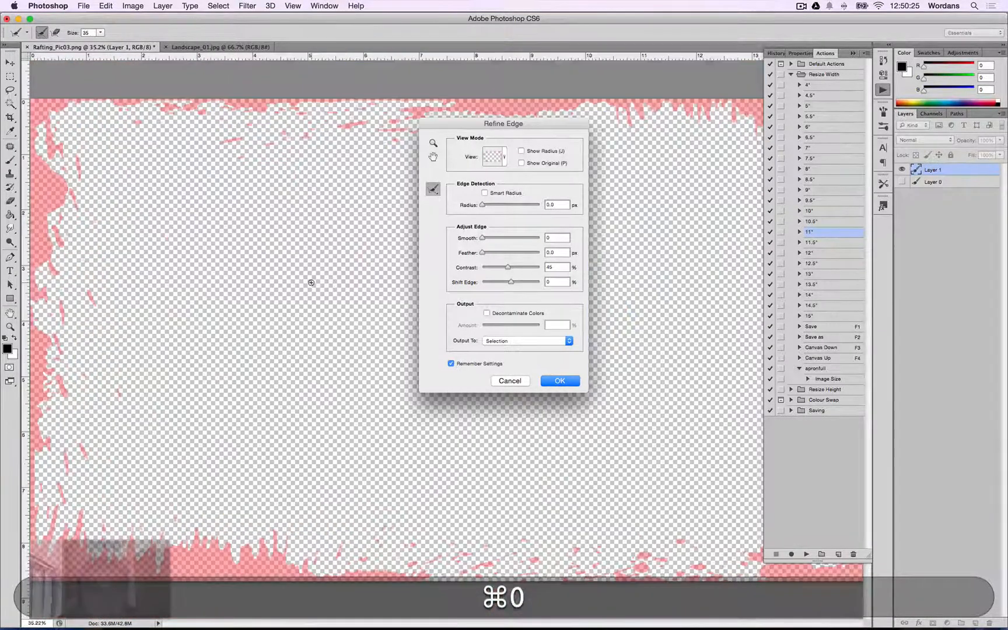
key(super+1)
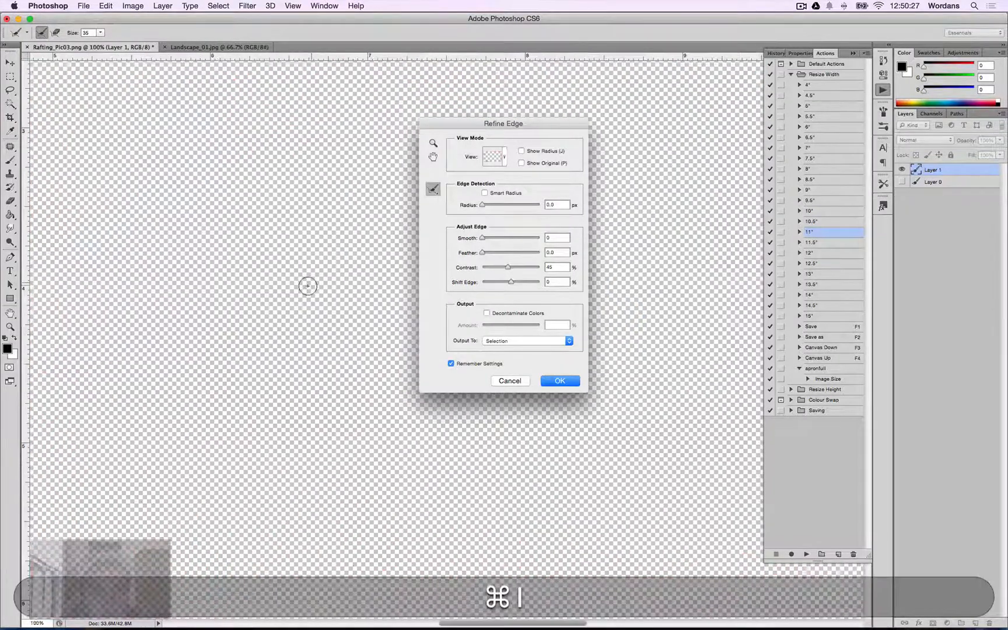
key(super+space)
drag(165, 383, 394, 415)
drag(143, 513, 191, 505)
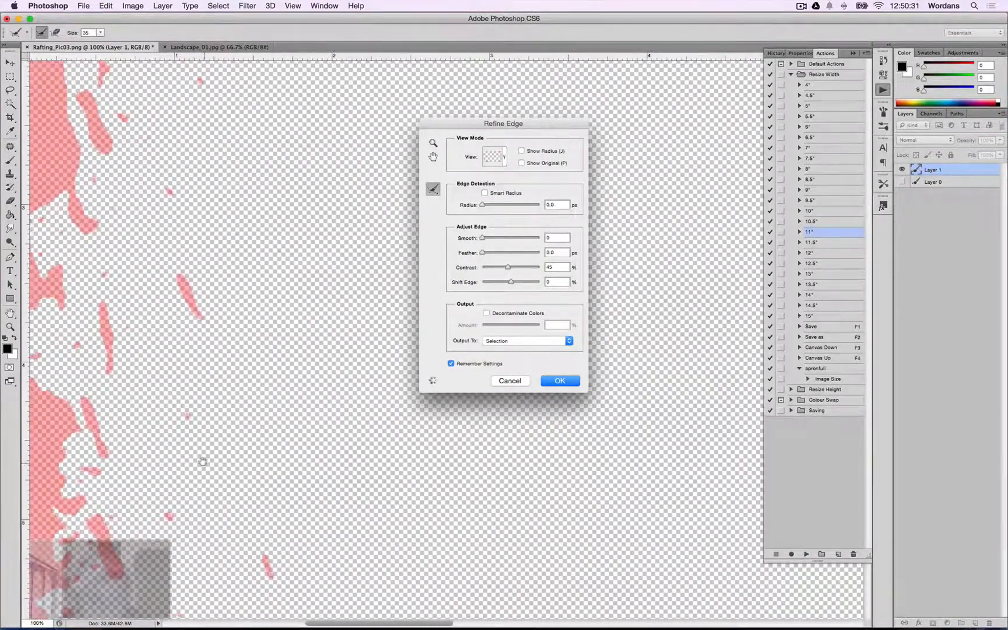
drag(202, 462, 252, 365)
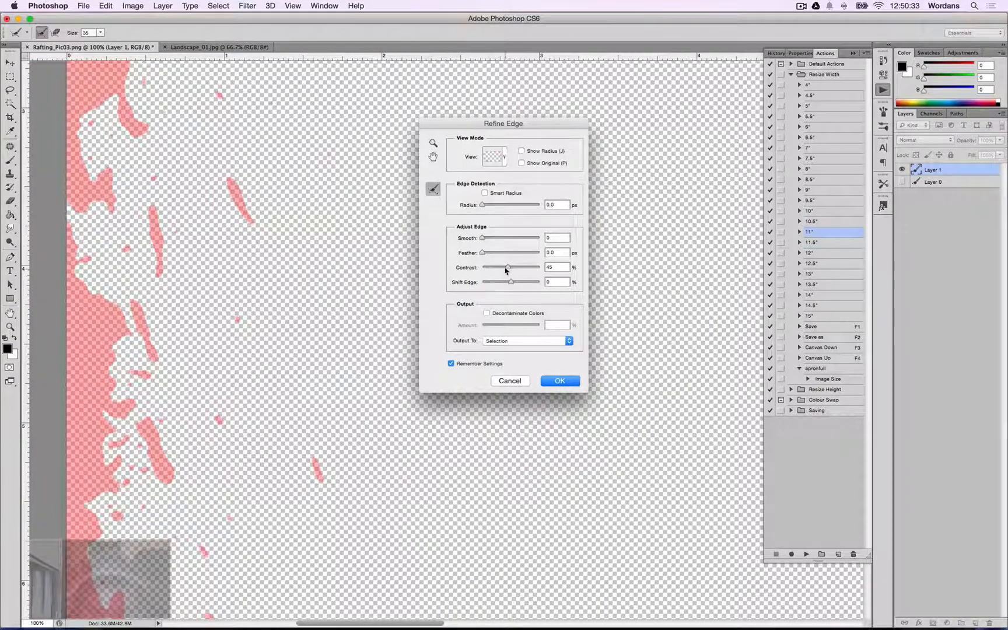
Set the Refine Edge Contrast to 44% and apply the refined selection.
drag(510, 270, 510, 270)
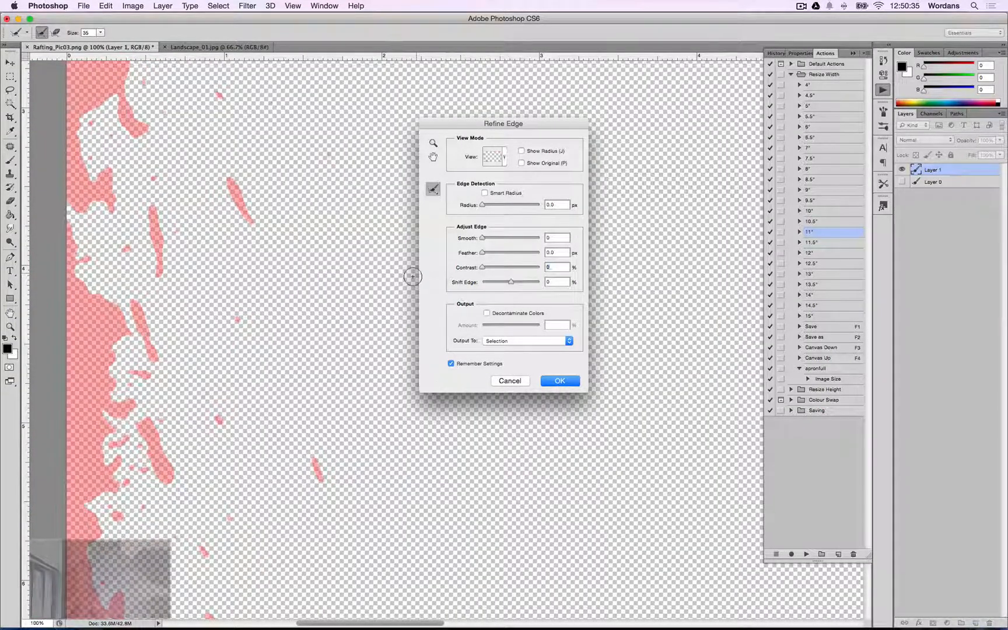
drag(512, 270, 508, 269)
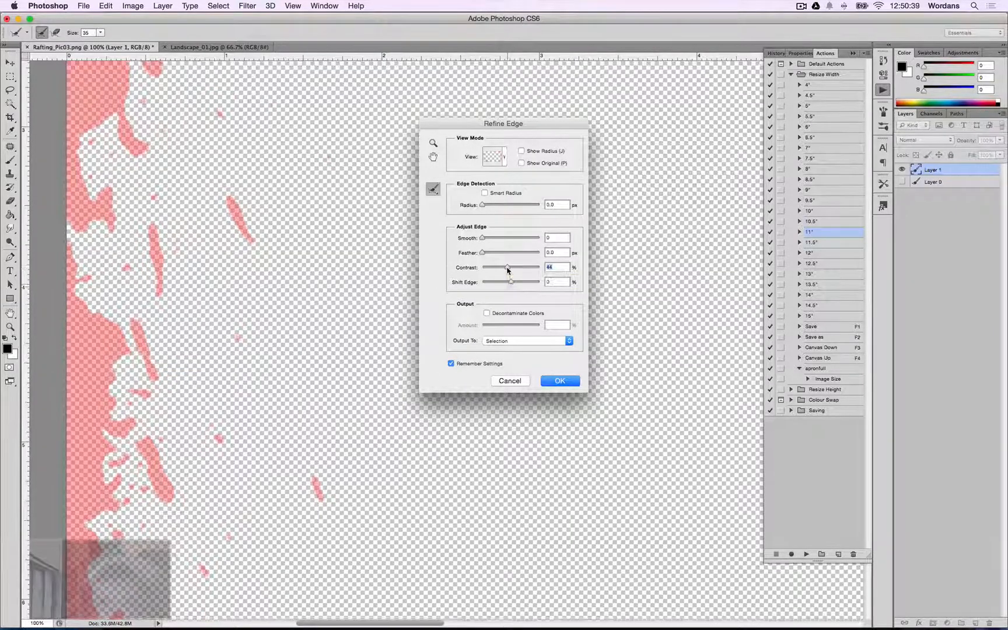
scroll(537, 379, up, 1)
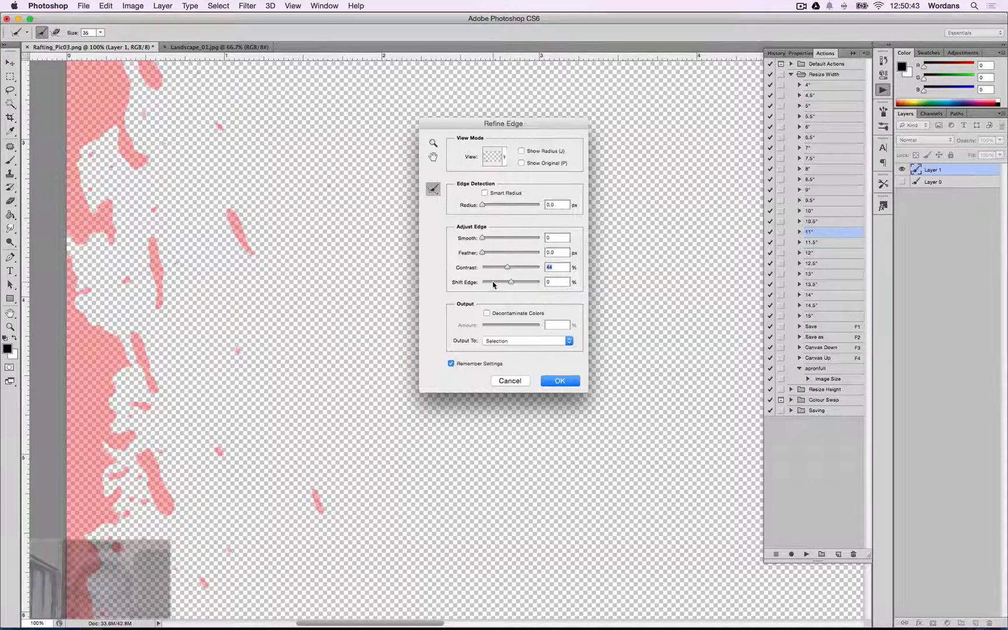
click(566, 386)
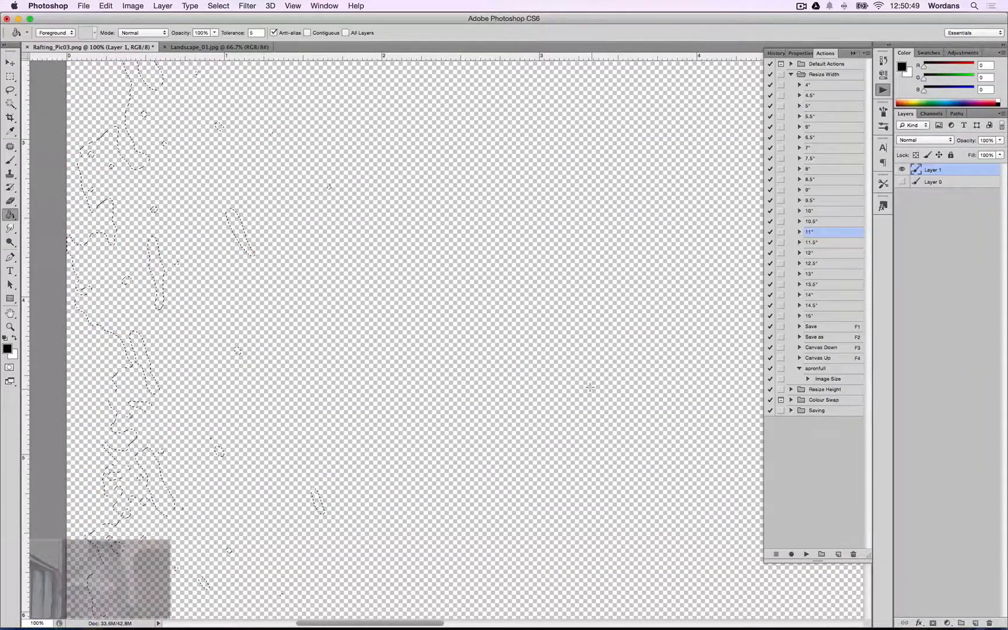
Fill the selection with black using the Paint Bucket, then undo the fill.
key(super+0)
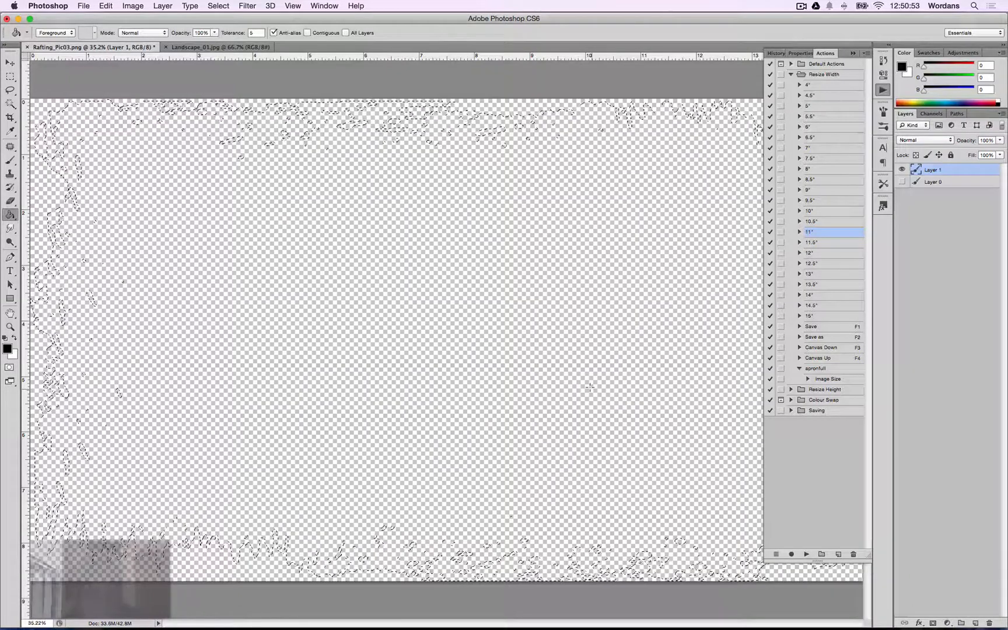
key(d)
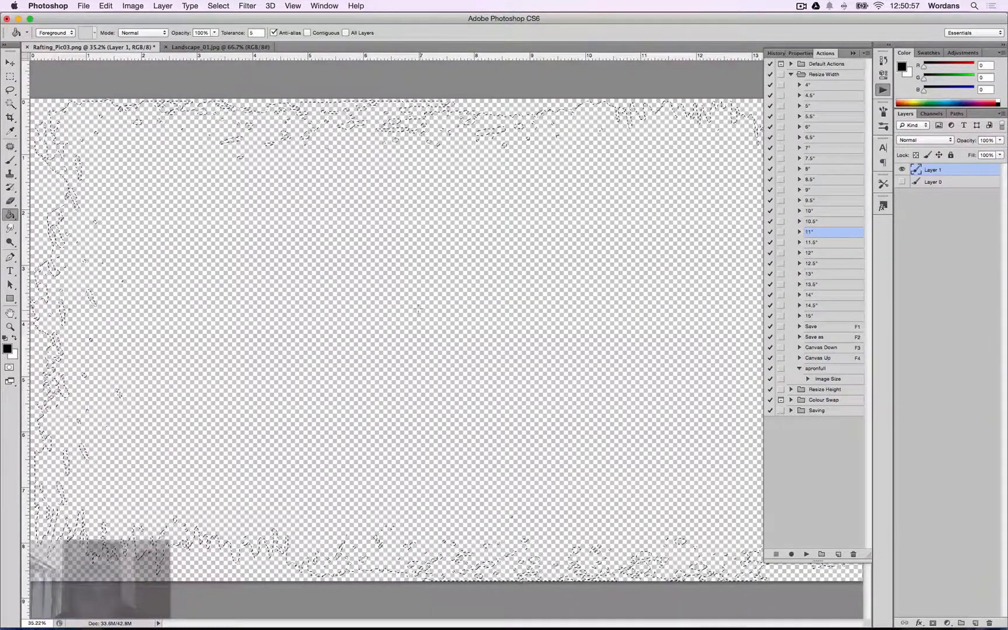
key(g)
click(418, 309)
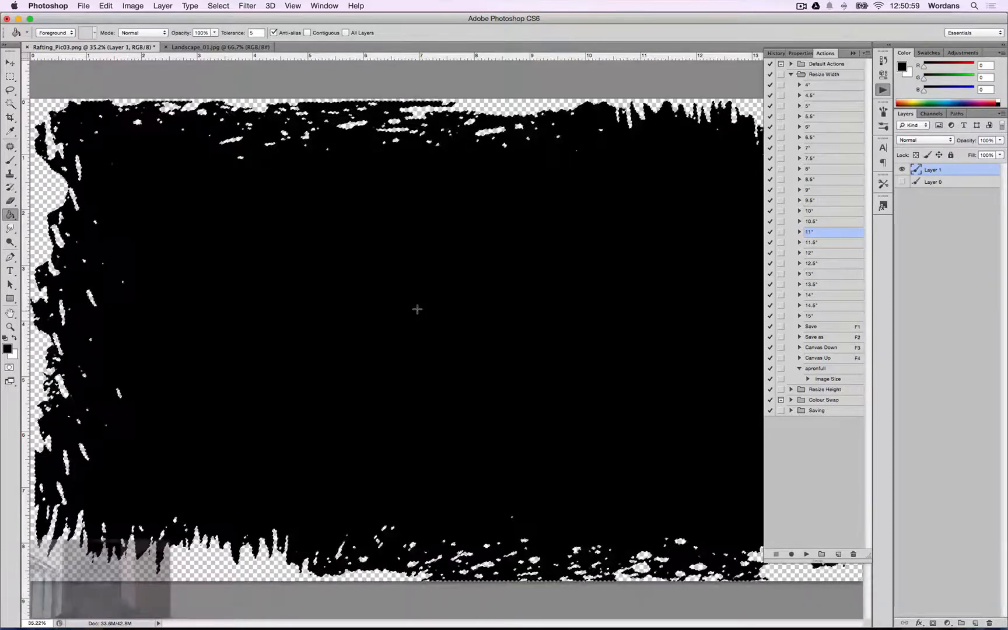
key(super+z)
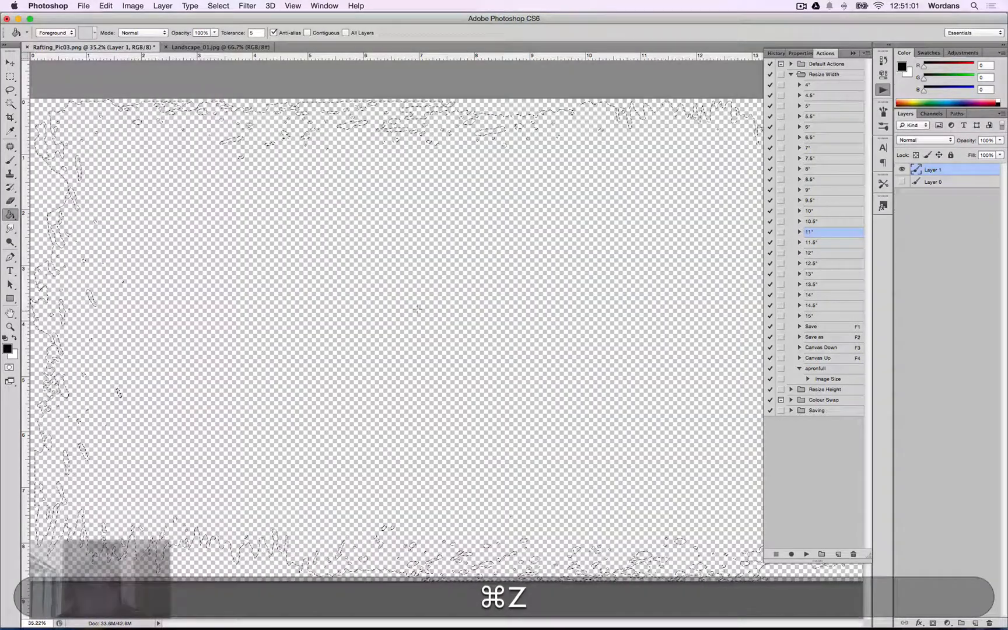
Fill the selection with black at 100% opacity in Normal mode, then deselect.
key(shift+F5)
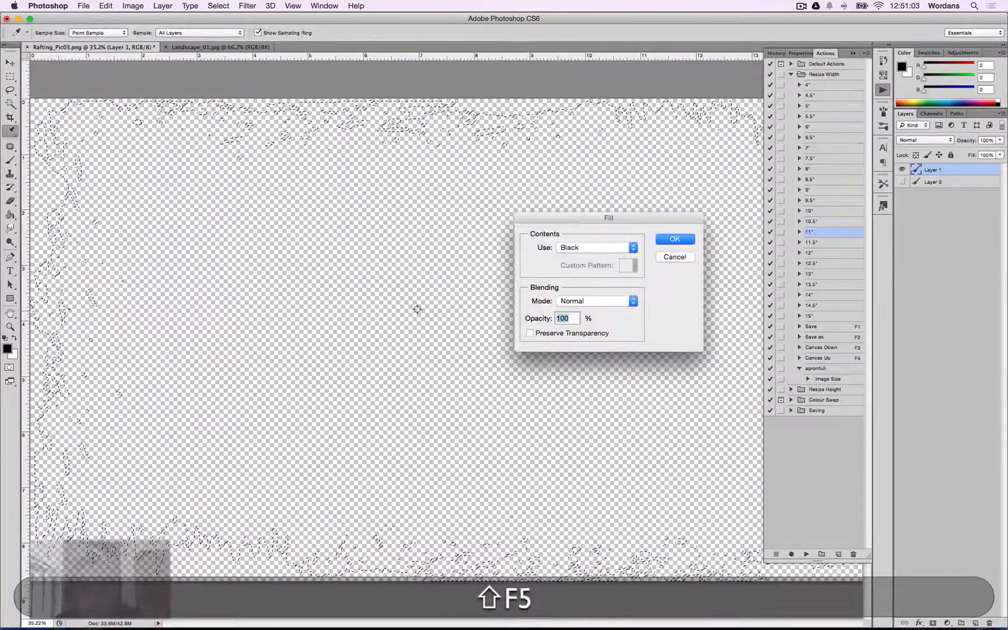
click(634, 248)
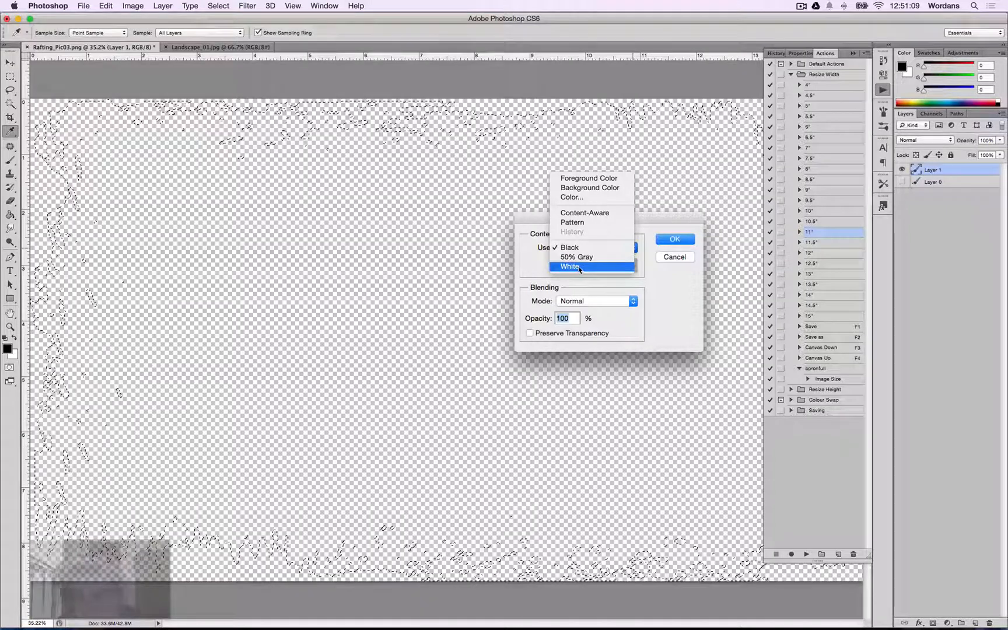
click(692, 233)
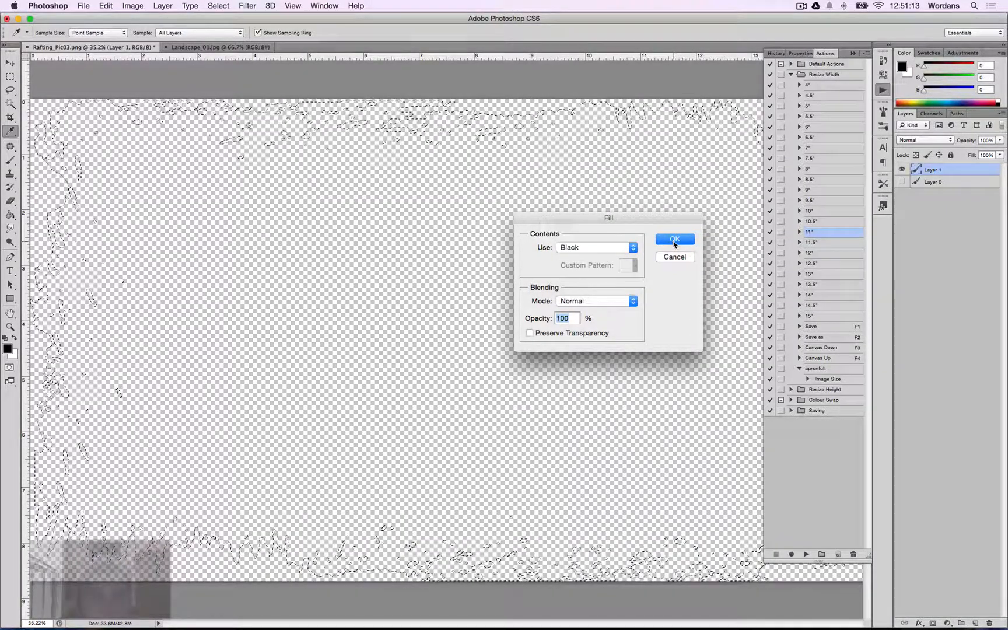
click(674, 240)
key(g)
key(super+d)
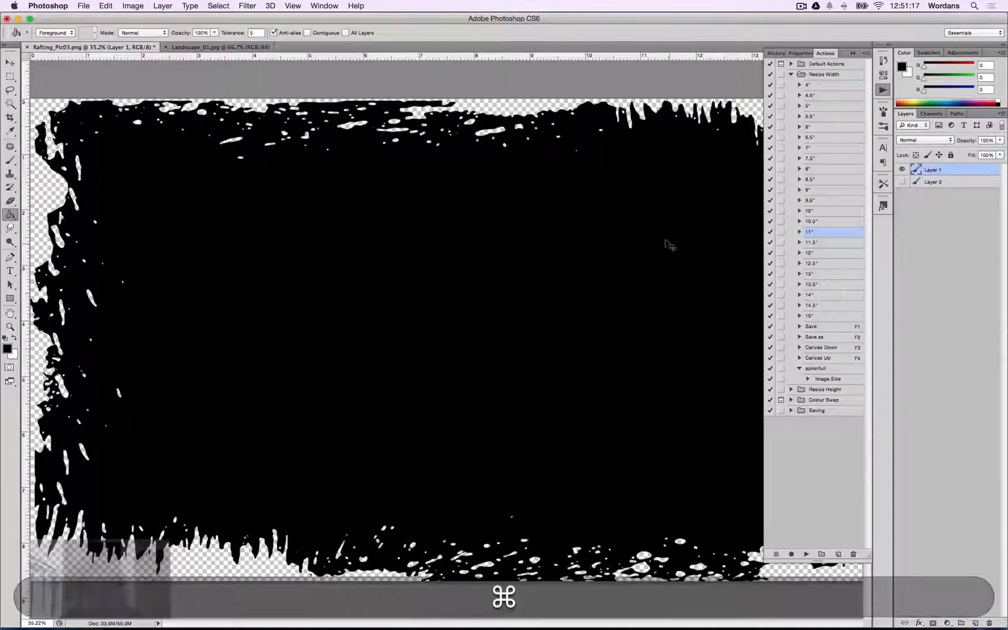
Copy the black grunge layer from the rafting document and switch to the landscape document.
key(super+minus)
key(super+minus)
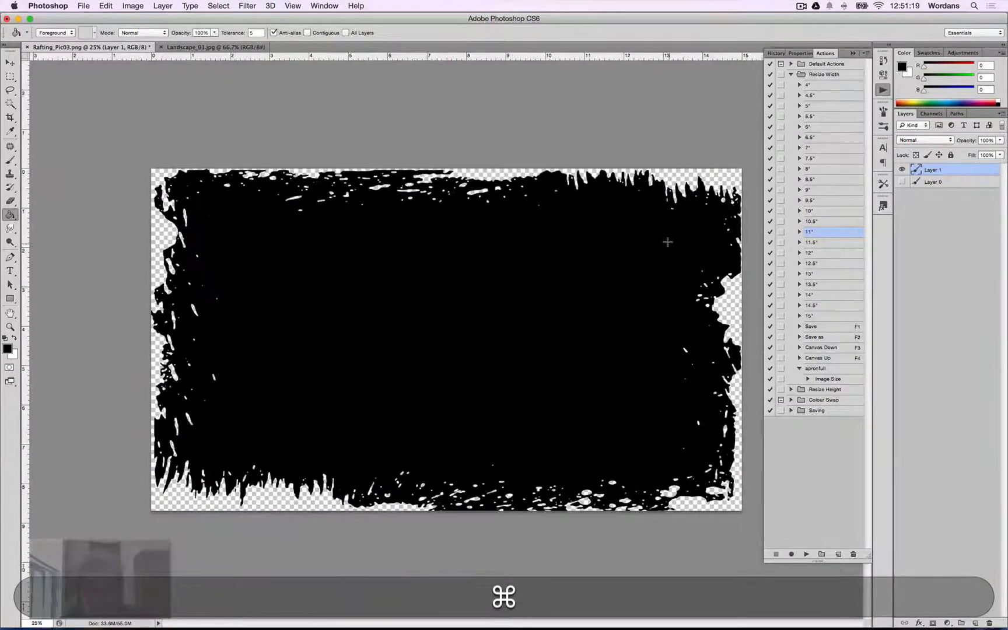
key(ctrl+Tab)
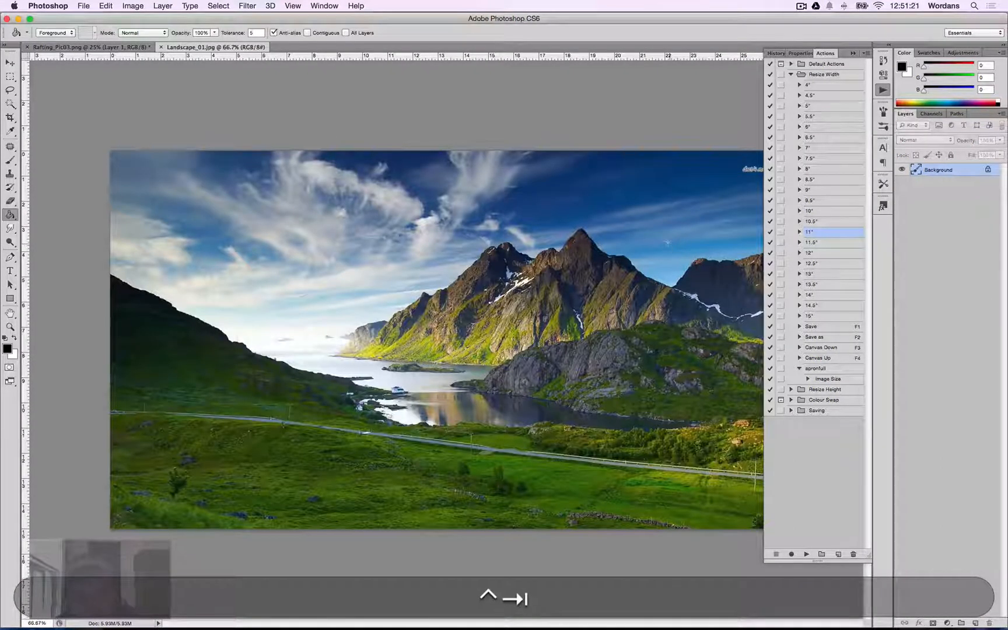
key(super+a)
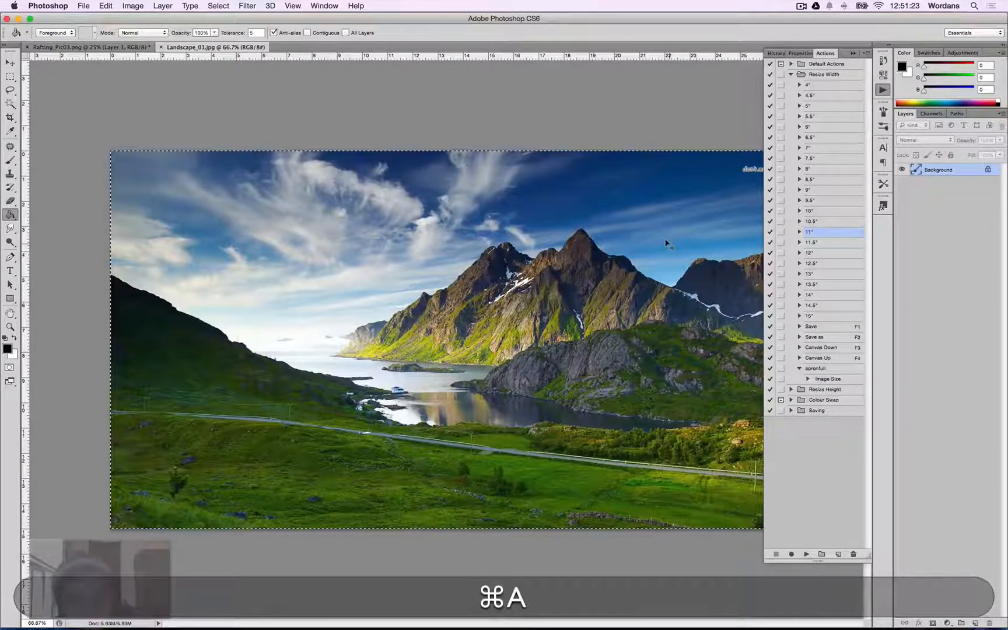
key(ctrl+super+Tab)
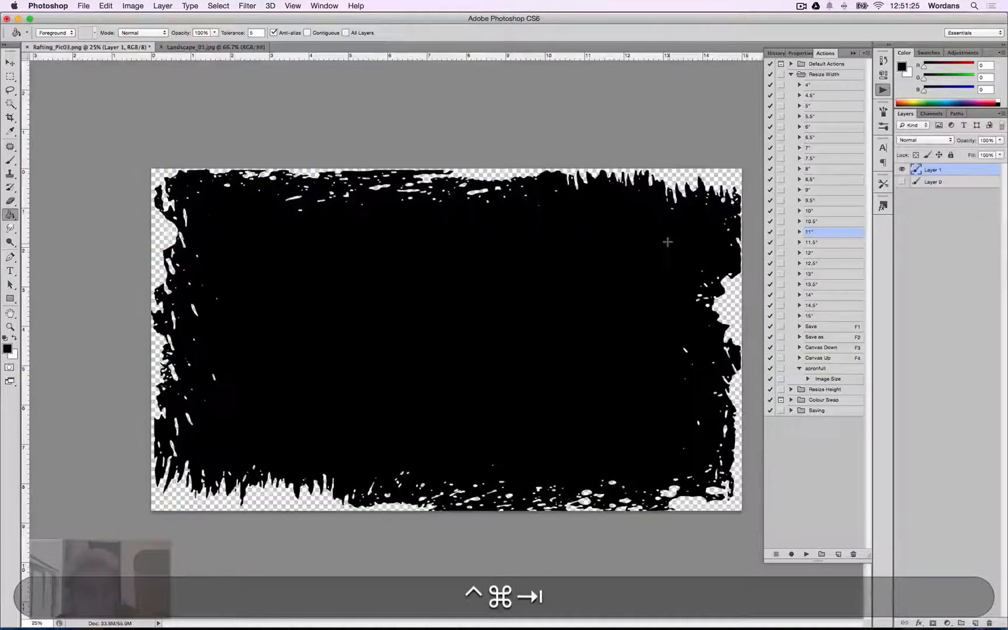
key(ctrl+super+a)
key(super+c)
key(ctrl+super+Tab)
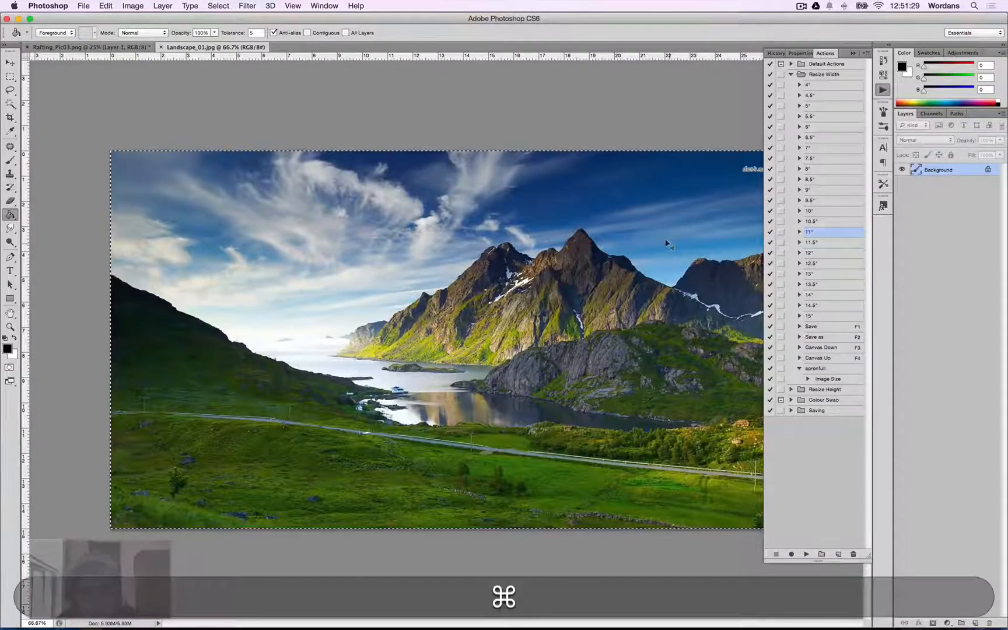
Set the landscape image's resolution to 300 pixels/inch.
key(alt+super+i)
key(Tab)
key(Tab)
key(Tab)
key(Tab)
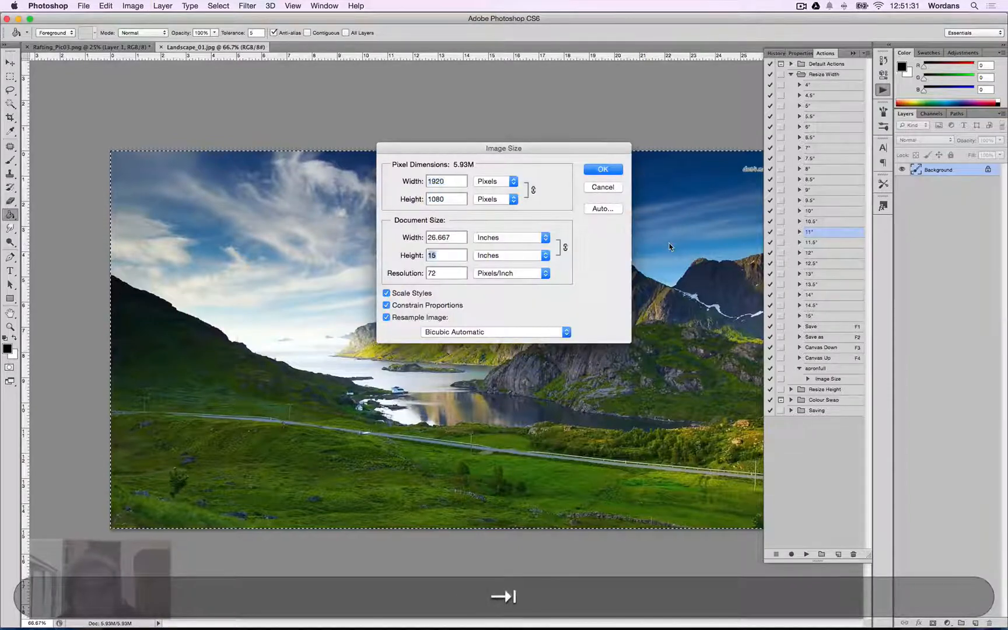
text(300)
key(Return)
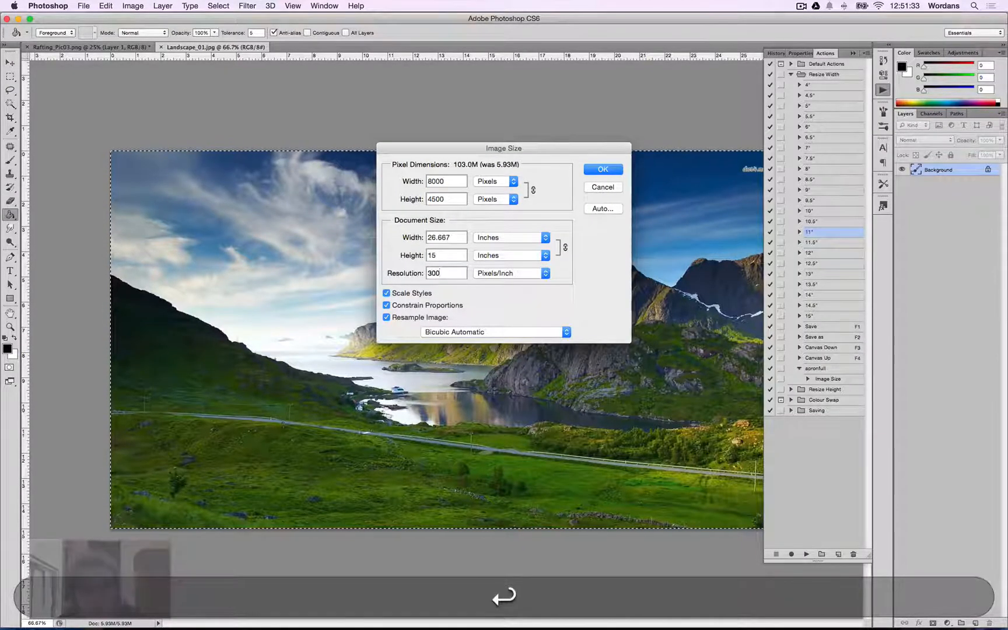
key(super+0)
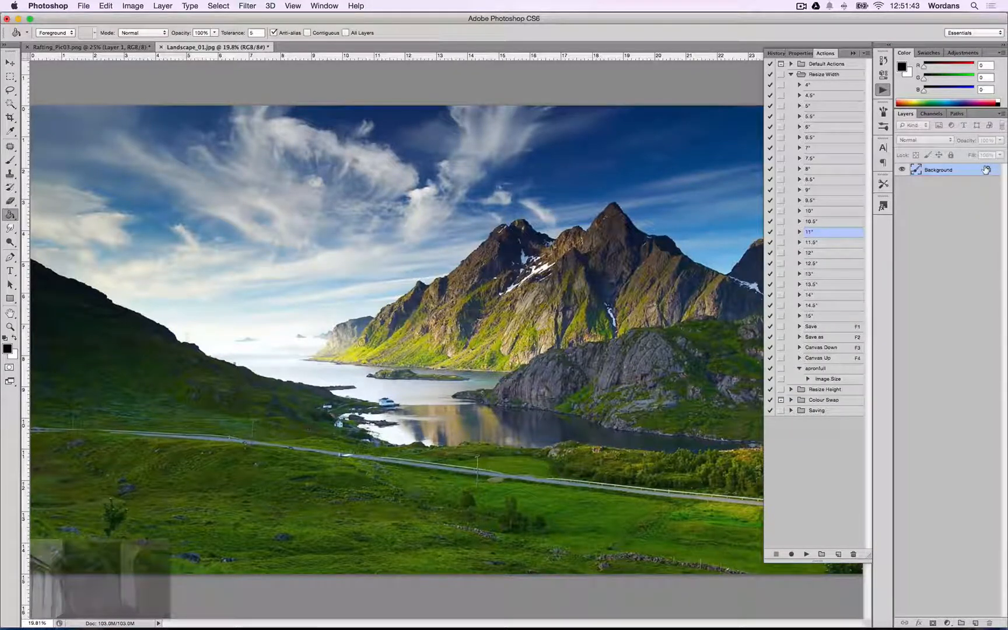
double_click(986, 169)
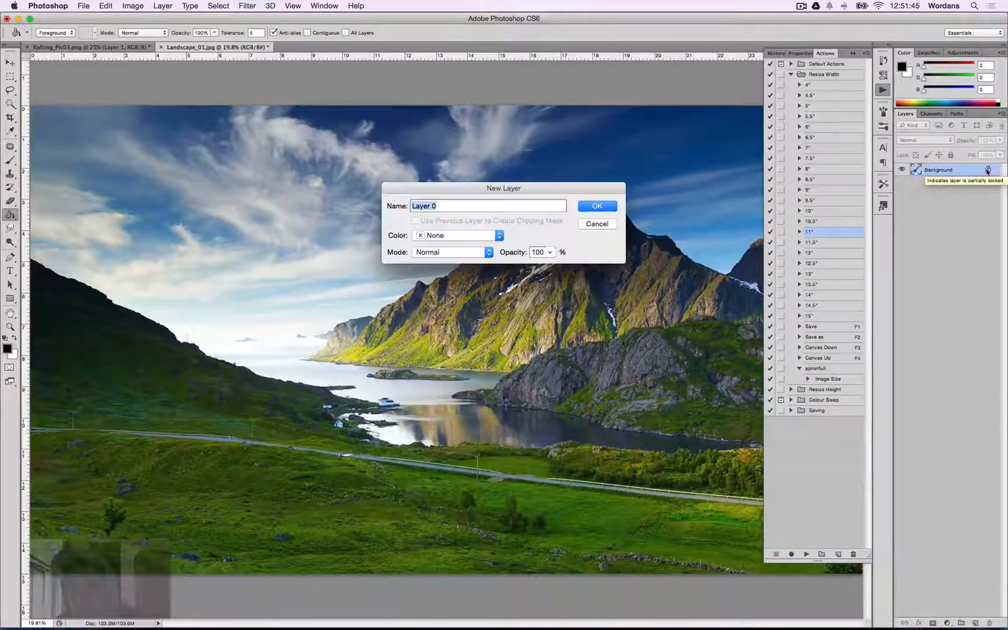
click(597, 224)
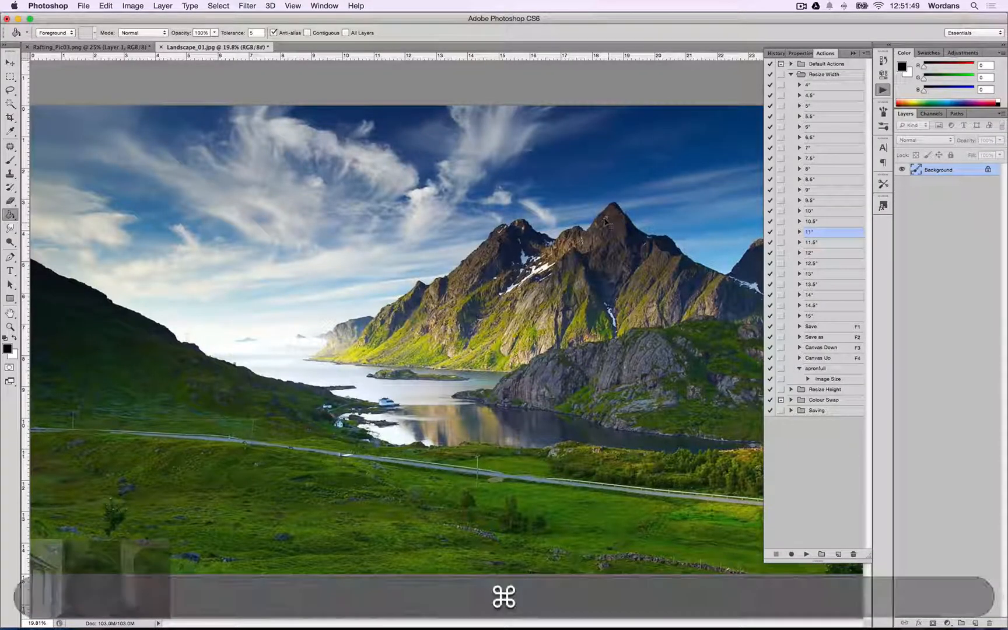
key(super+comma)
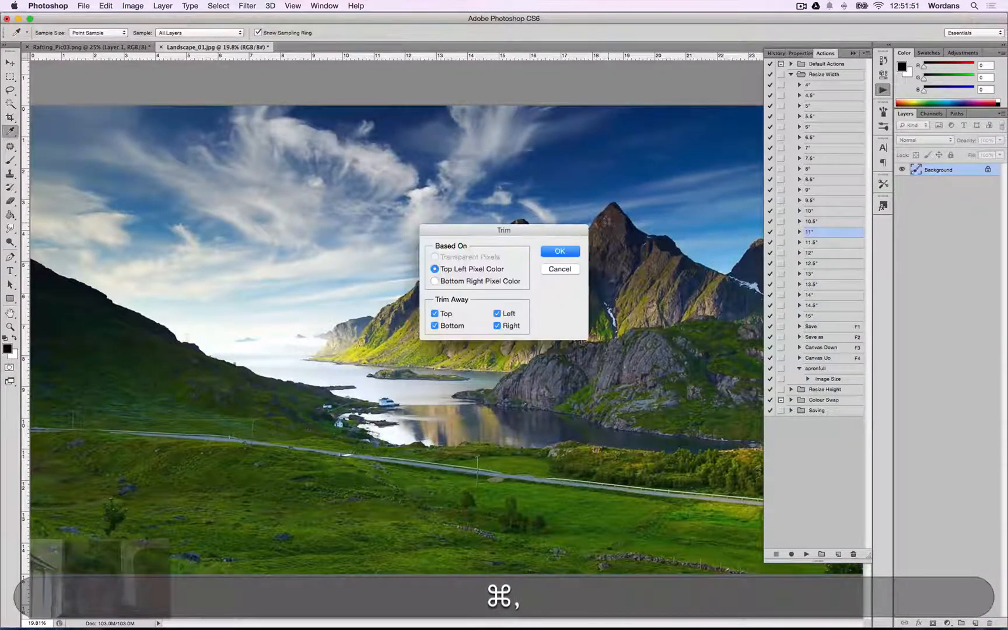
key(Escape)
Convert the landscape's locked Background into a regular layer.
key(g)
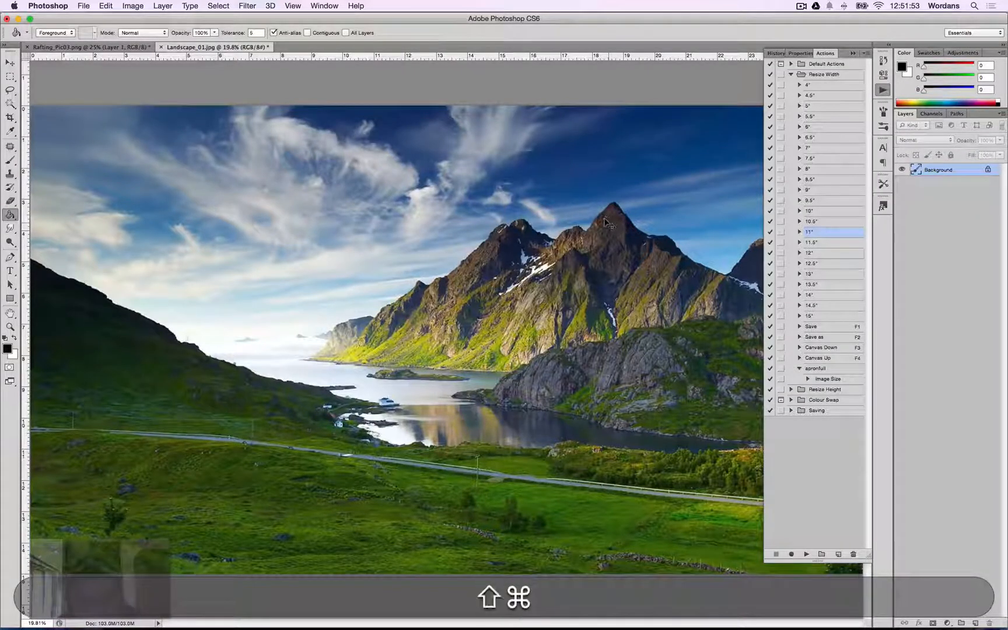
key(shift+super+comma)
key(Return)
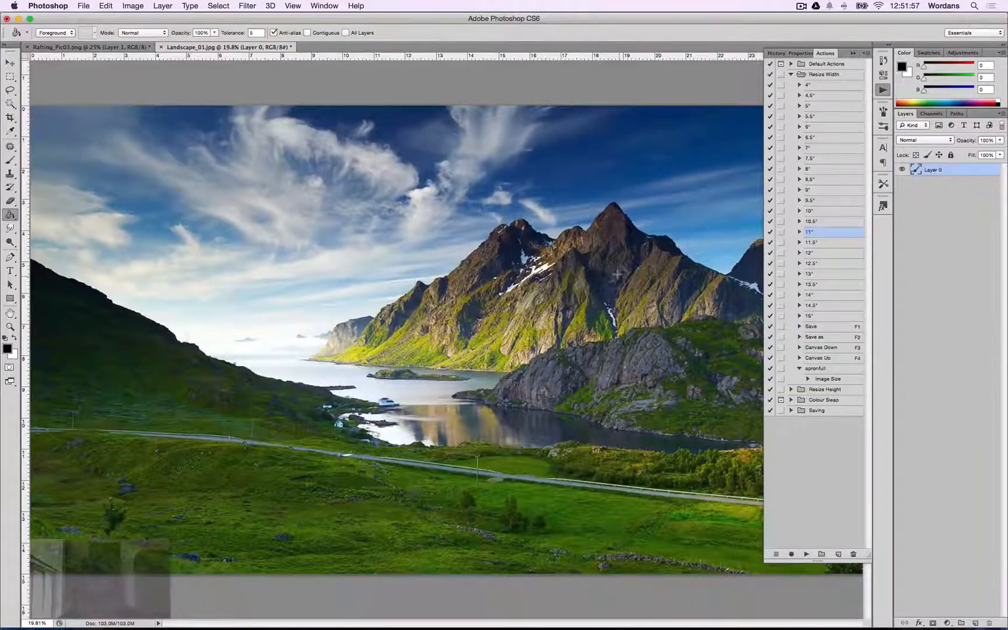
Hide the Actions panel and paste the black grunge layer in place into the landscape, trying a slight downscale.
key(super+minus)
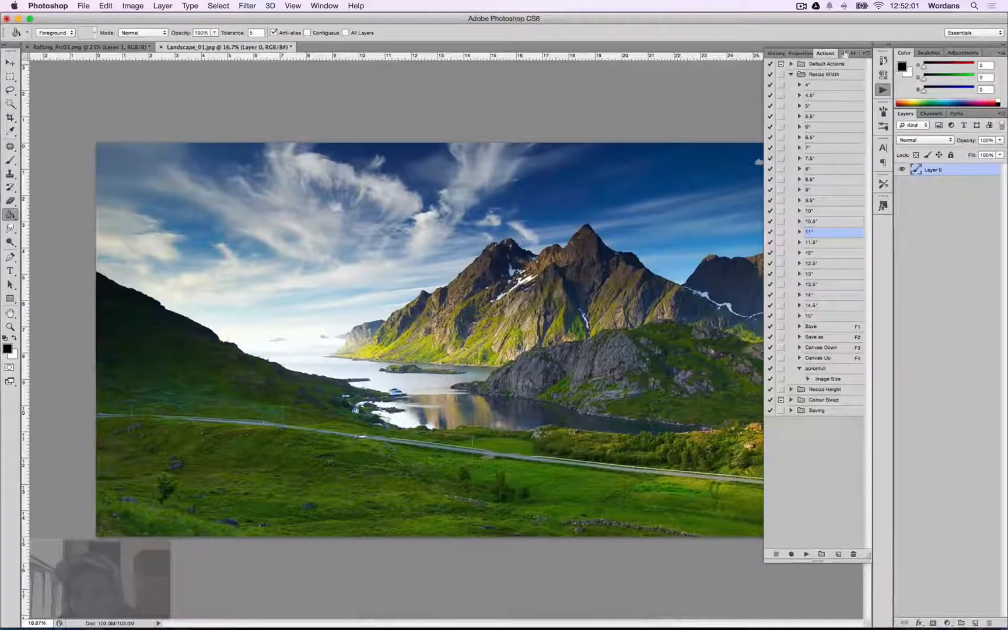
click(846, 56)
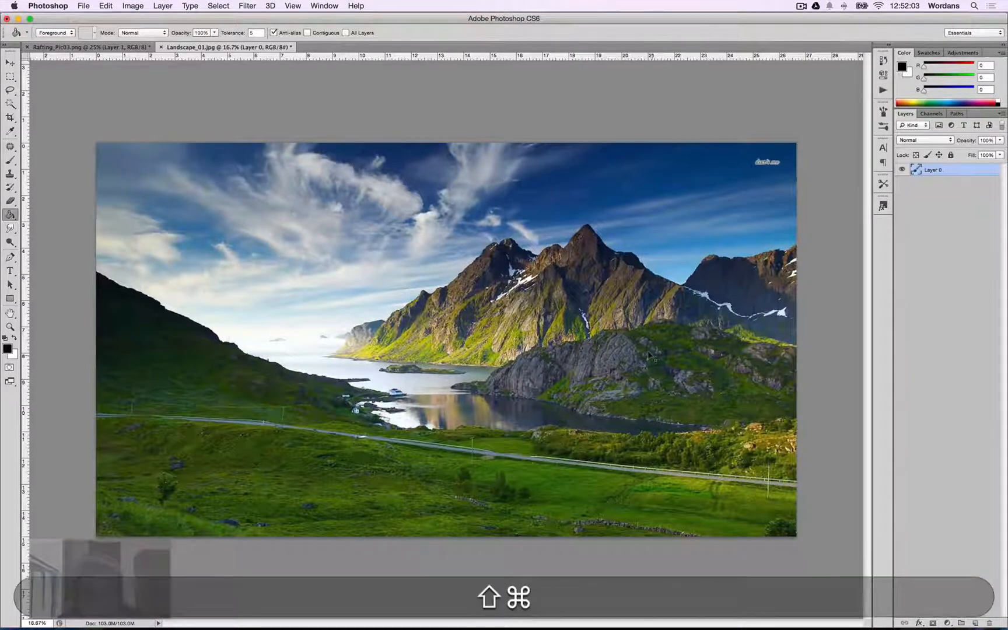
key(super+shift+v)
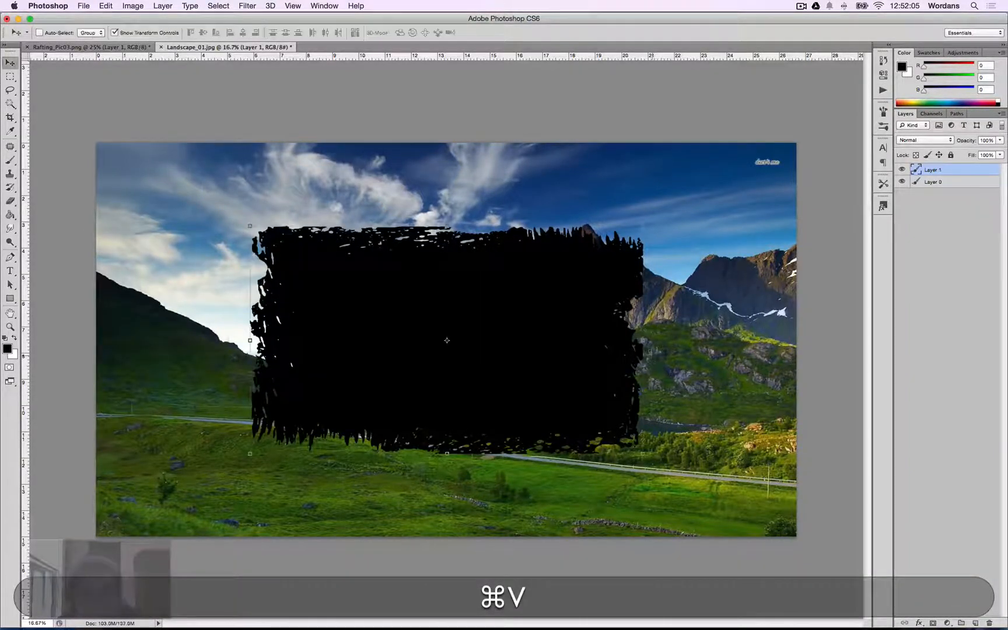
key(alt+shift+super+v)
mouse_move(643, 226)
mouse_down()
mouse_move(786, 145)
mouse_move(627, 235)
mouse_up()
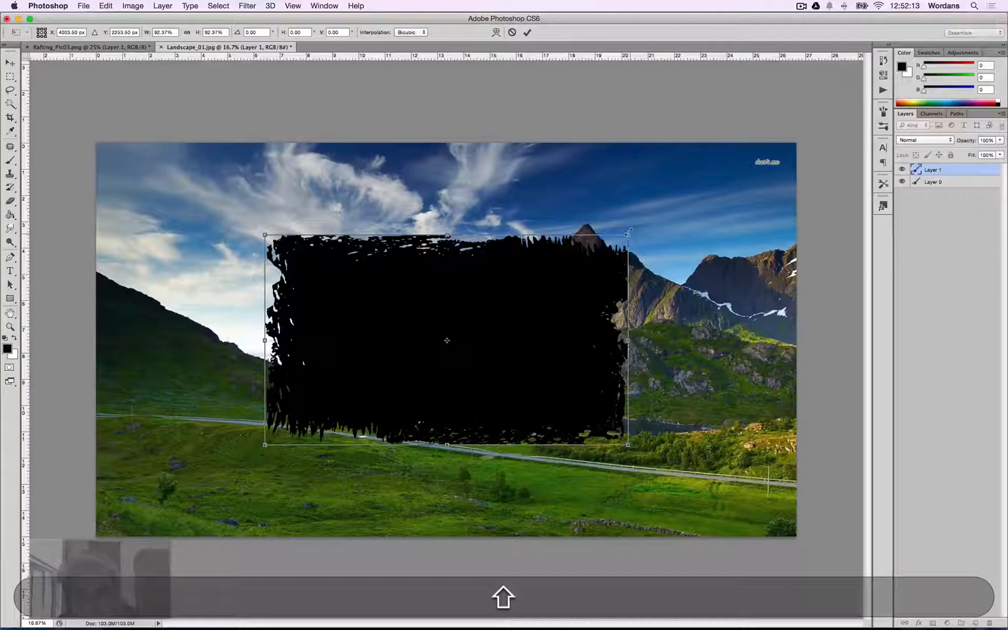
key(Return)
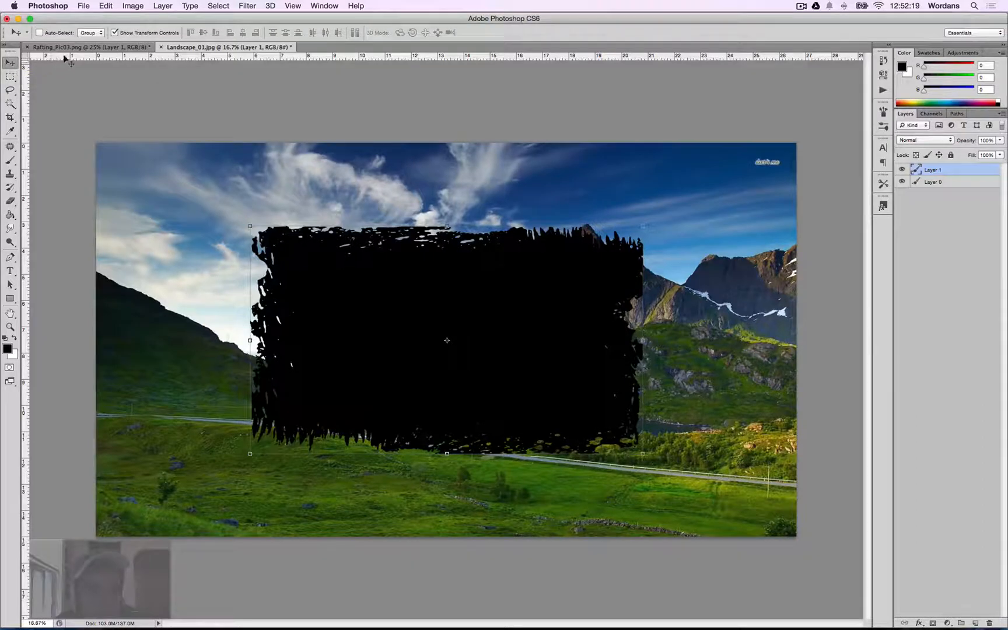
key(v)
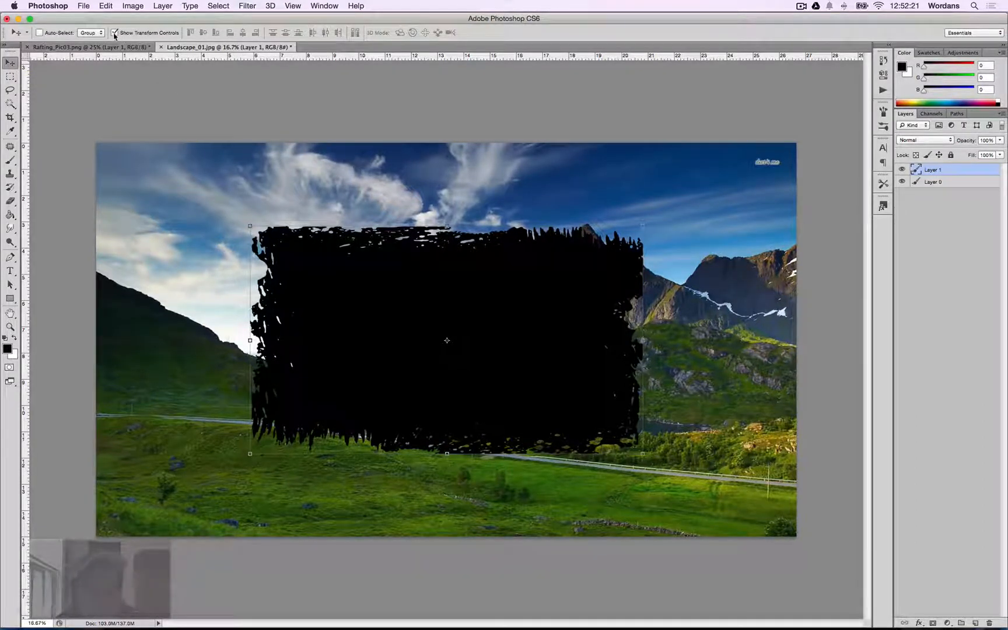
click(115, 34)
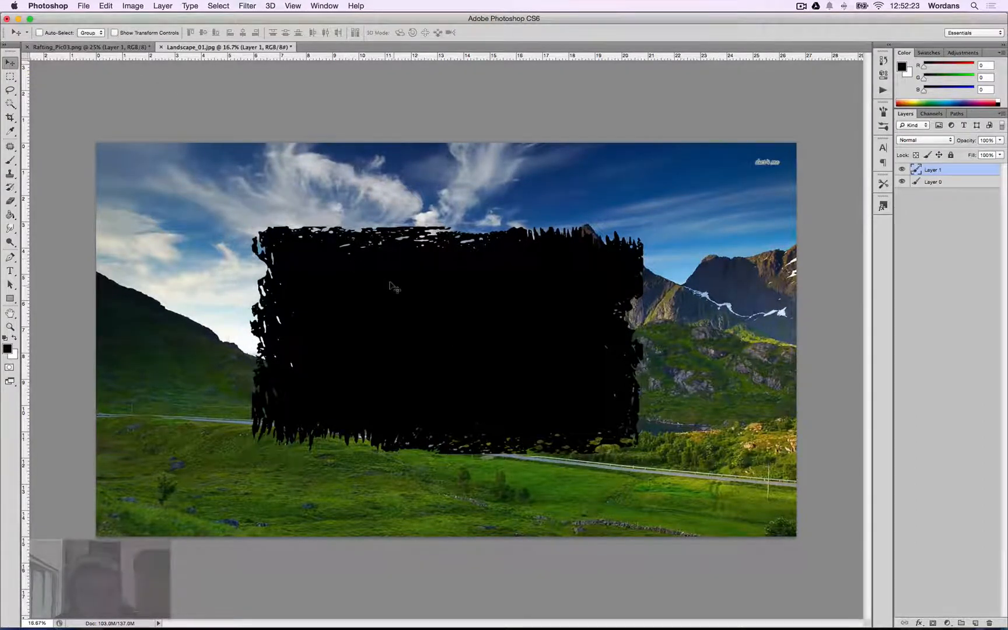
key(v)
mouse_move(415, 330)
mouse_down()
mouse_move(332, 316)
mouse_move(388, 310)
mouse_up()
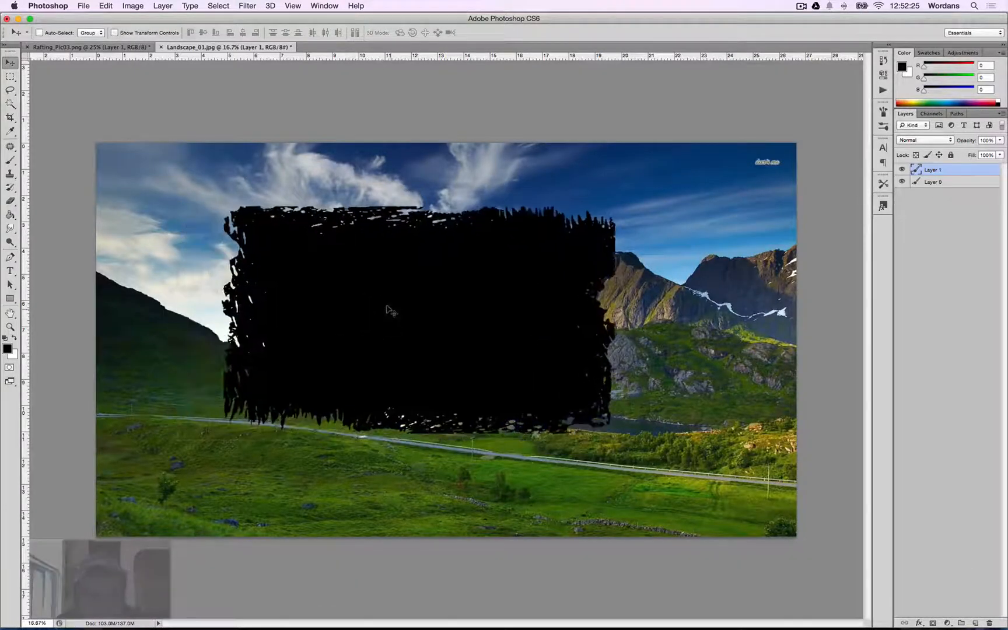
key(Left)
key(Left)
key(Left)
key(v)
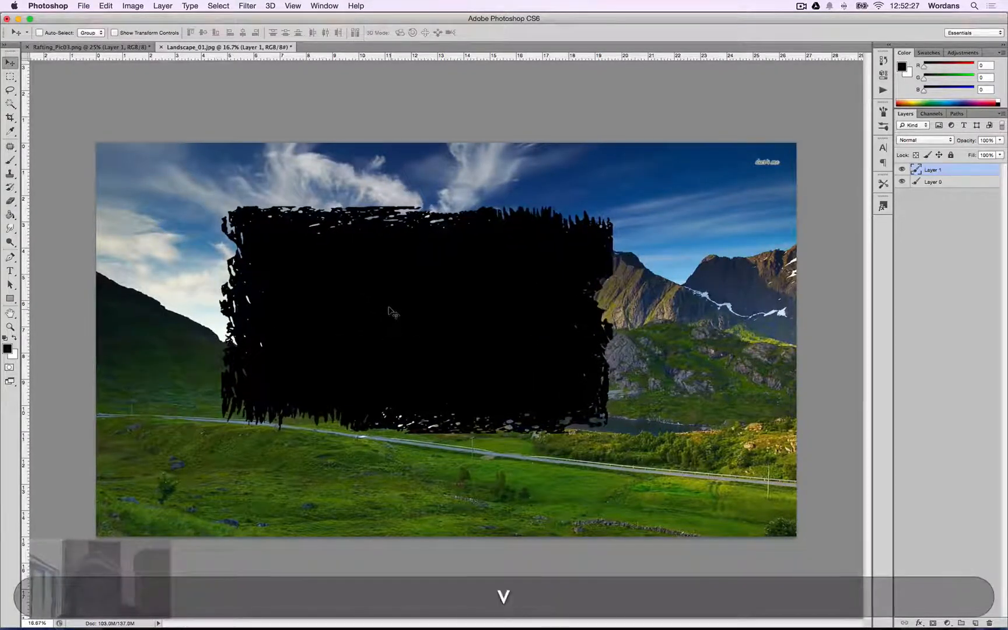
drag(431, 319, 450, 329)
key(BackSpace)
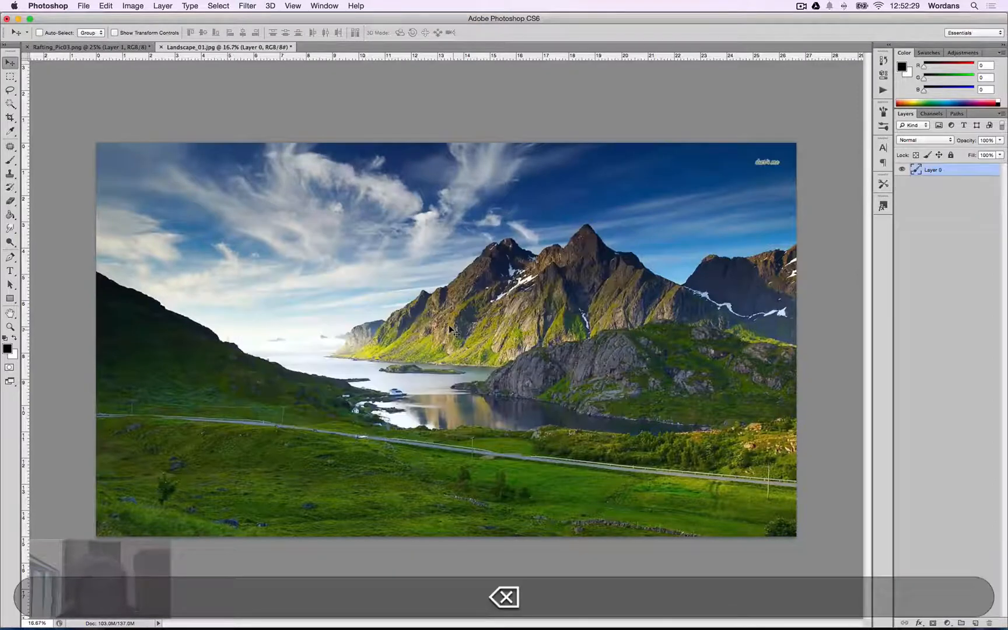
Paste the grunge layer again with transform controls shown and try resizing it by its corner.
key(super+v)
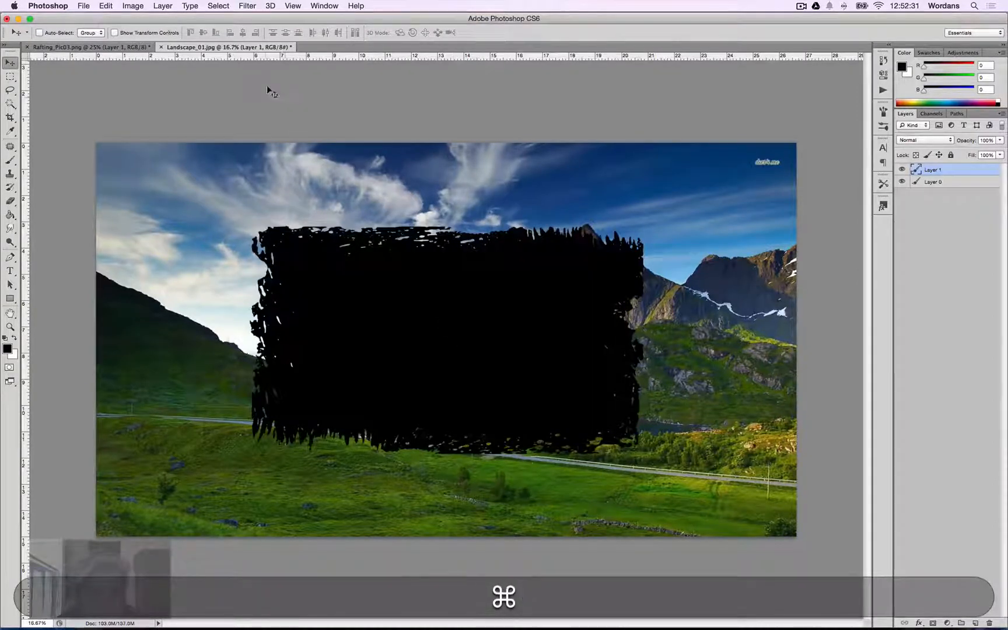
click(114, 33)
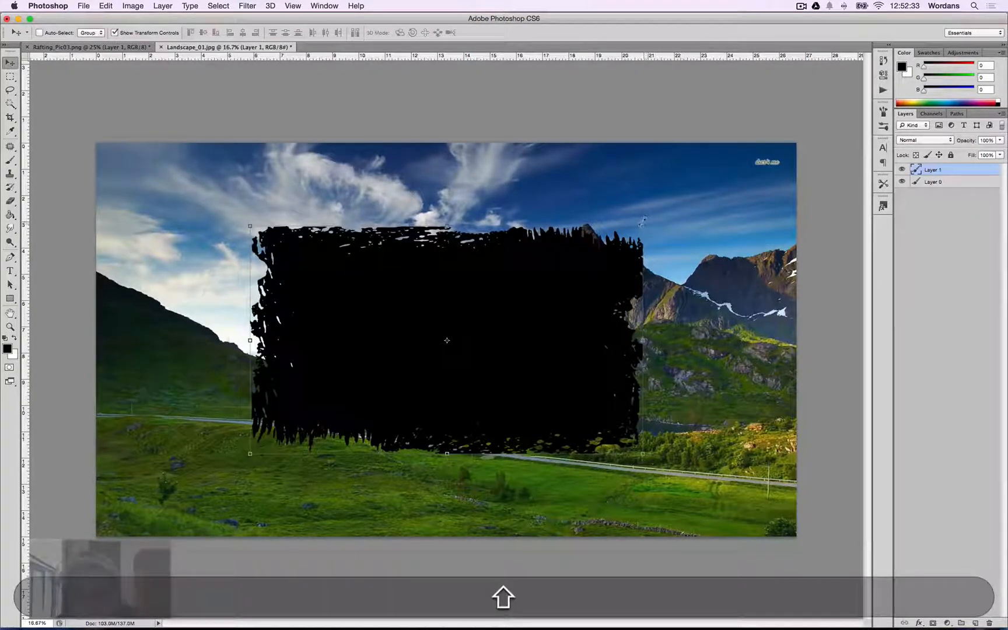
drag(643, 222, 729, 185)
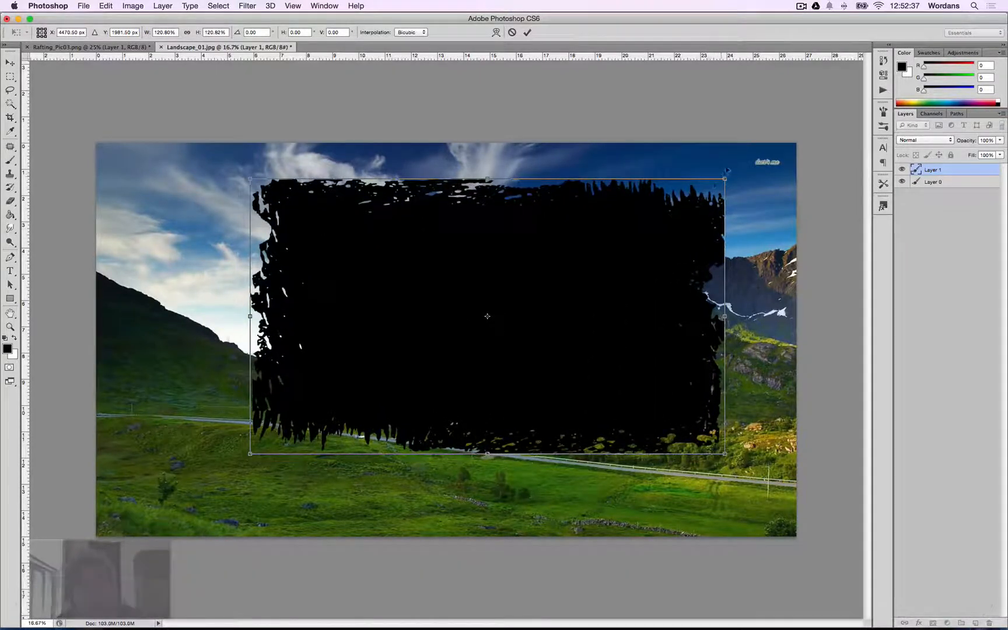
drag(724, 178, 607, 198)
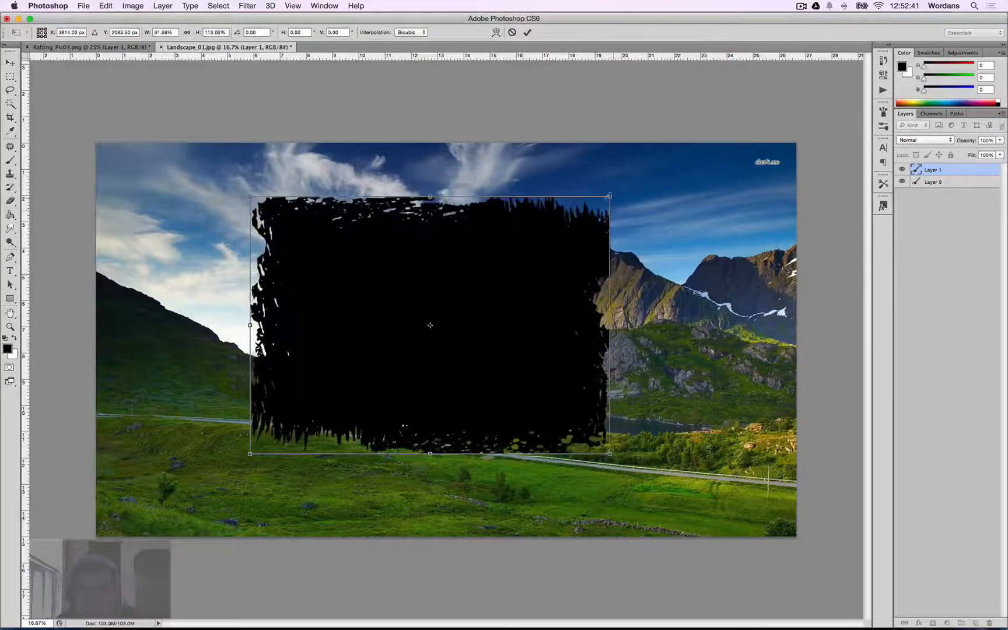
key(Escape)
key(shift)
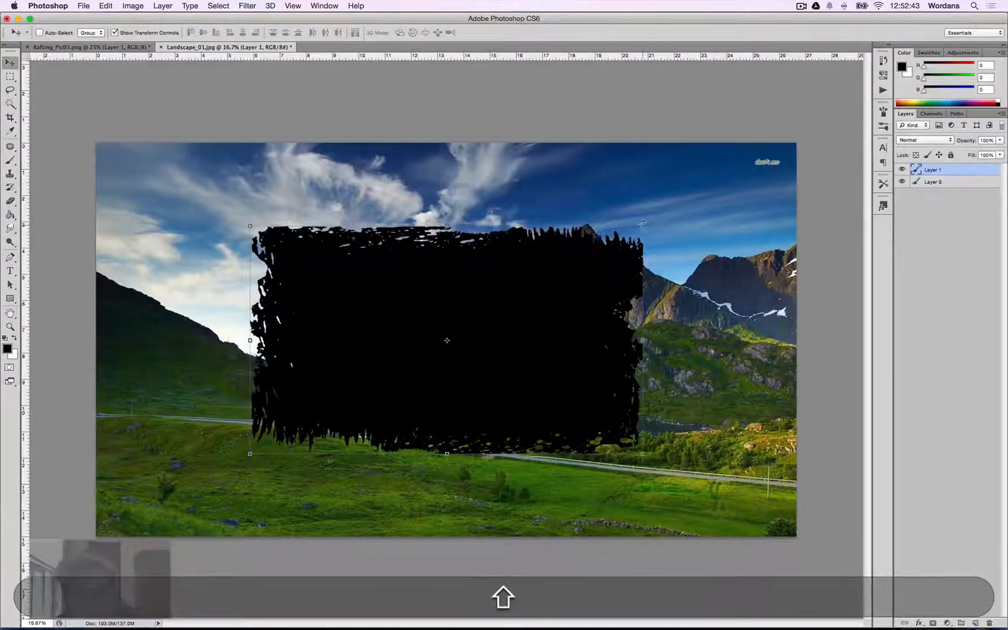
drag(641, 222, 698, 192)
key(Escape)
key(shift)
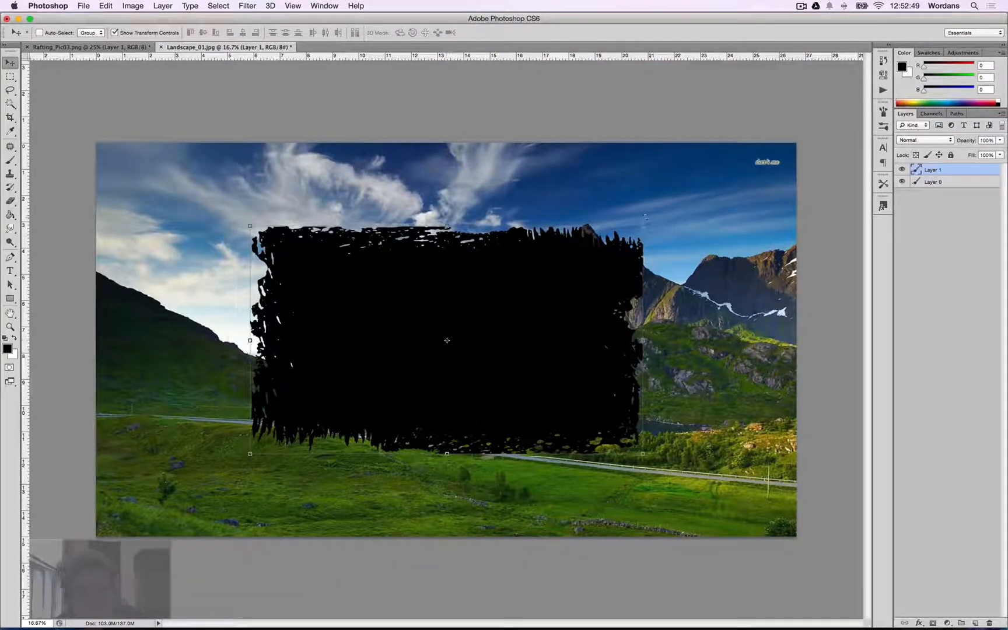
drag(643, 226, 718, 182)
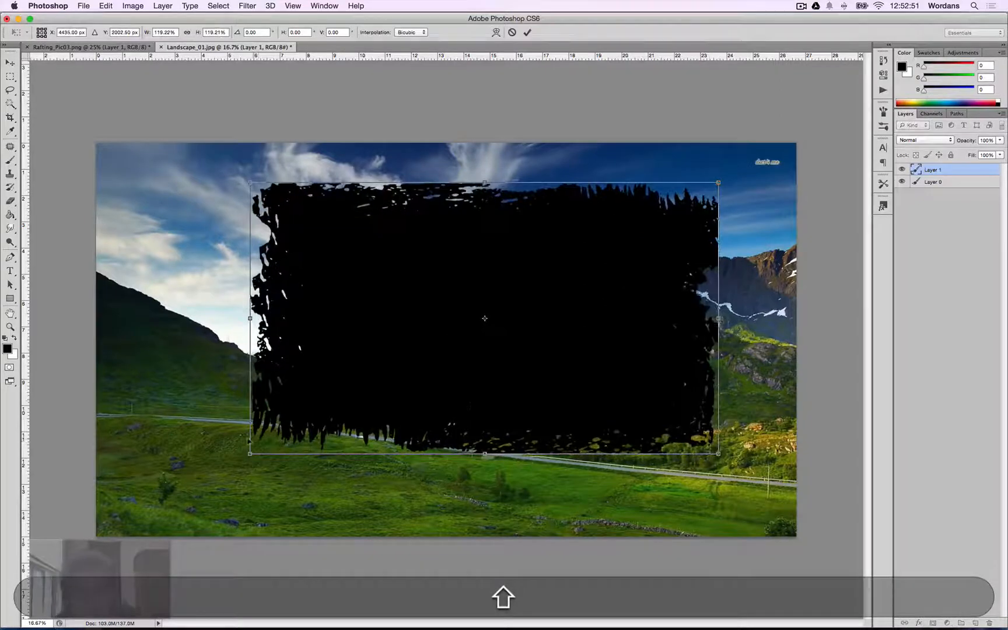
key(shift)
key(Escape)
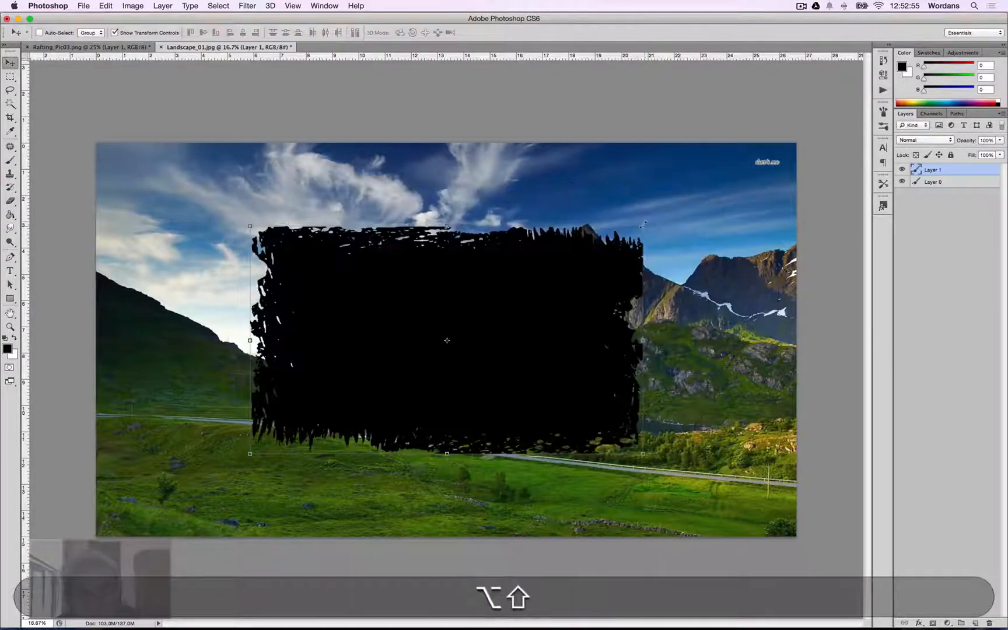
Scale the grunge layer to about 170% from its center, commit it, then undo the scale.
key(alt)
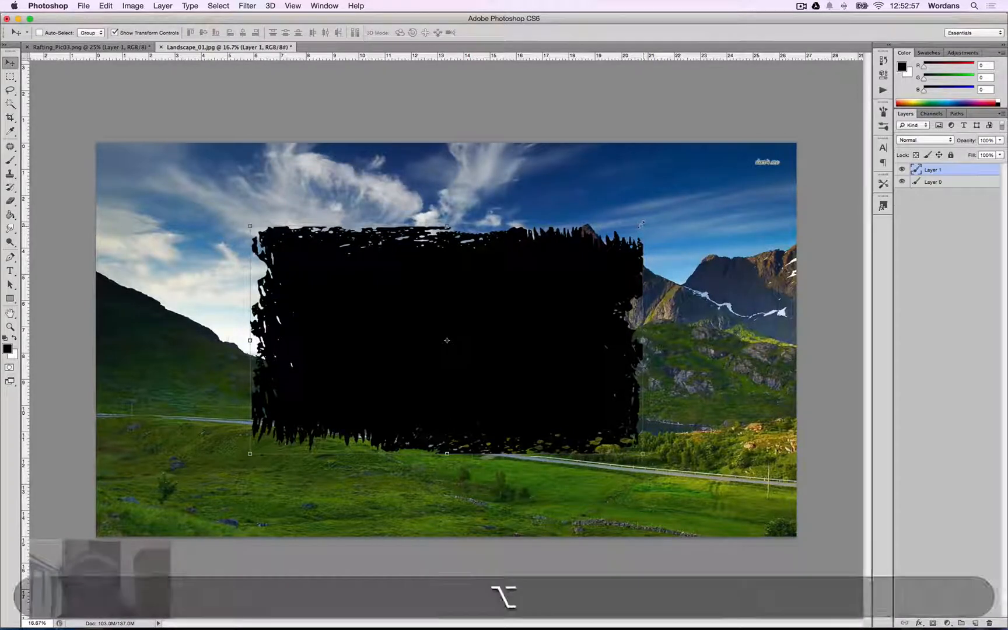
key(shift)
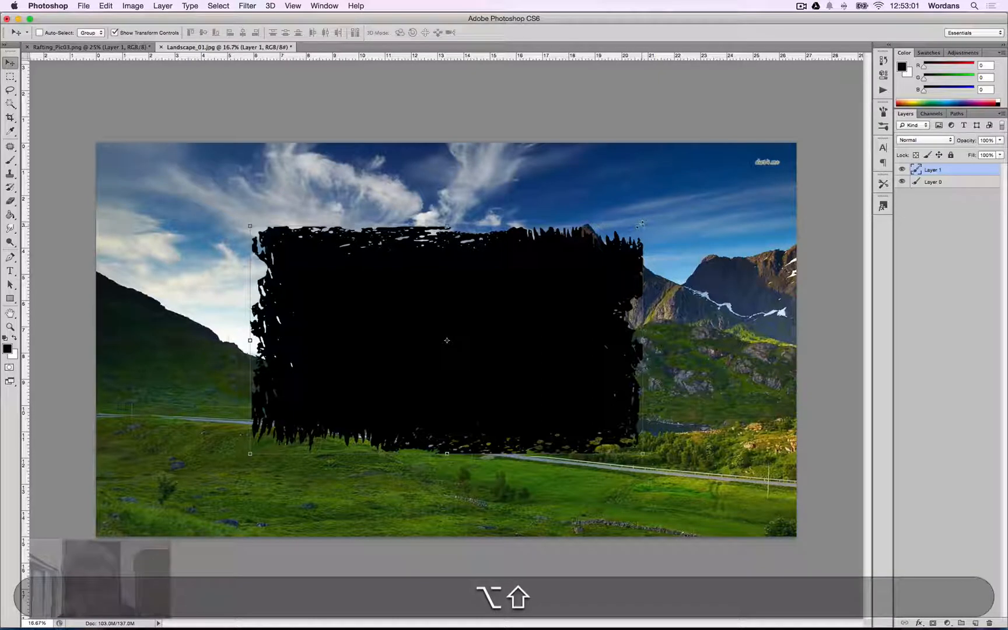
drag(642, 224, 792, 168)
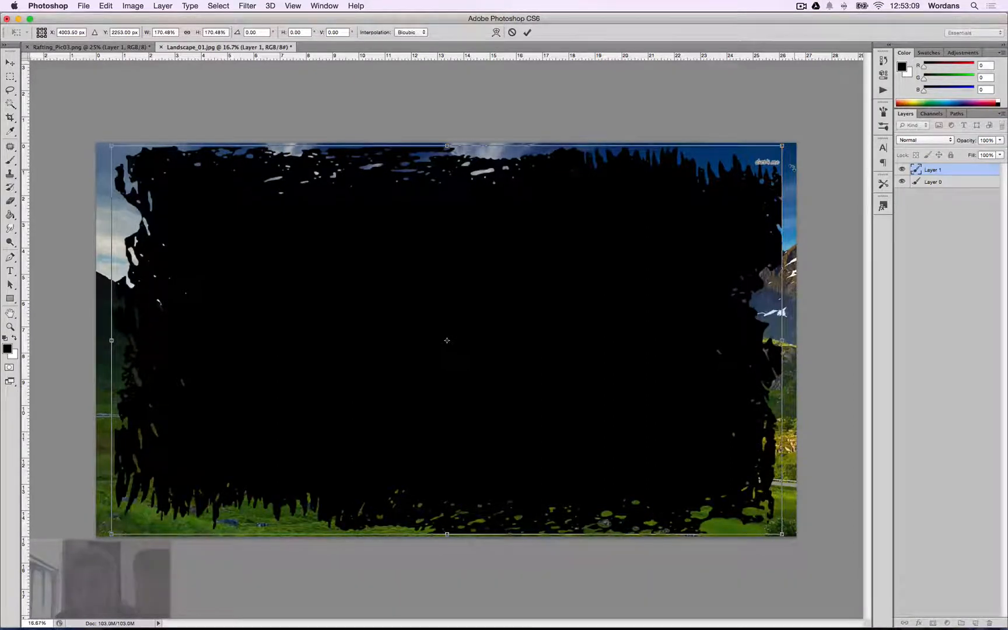
key(Return)
key(super+z)
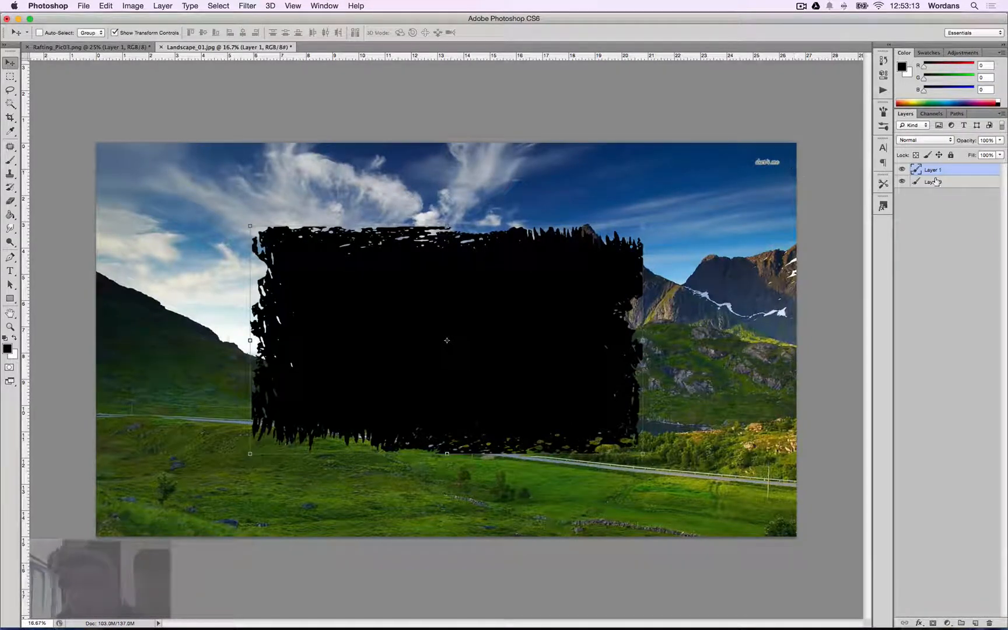
Select the landscape layer, open Image Size, and copy the document's height value before closing the dialog.
key(alt+bracketleft)
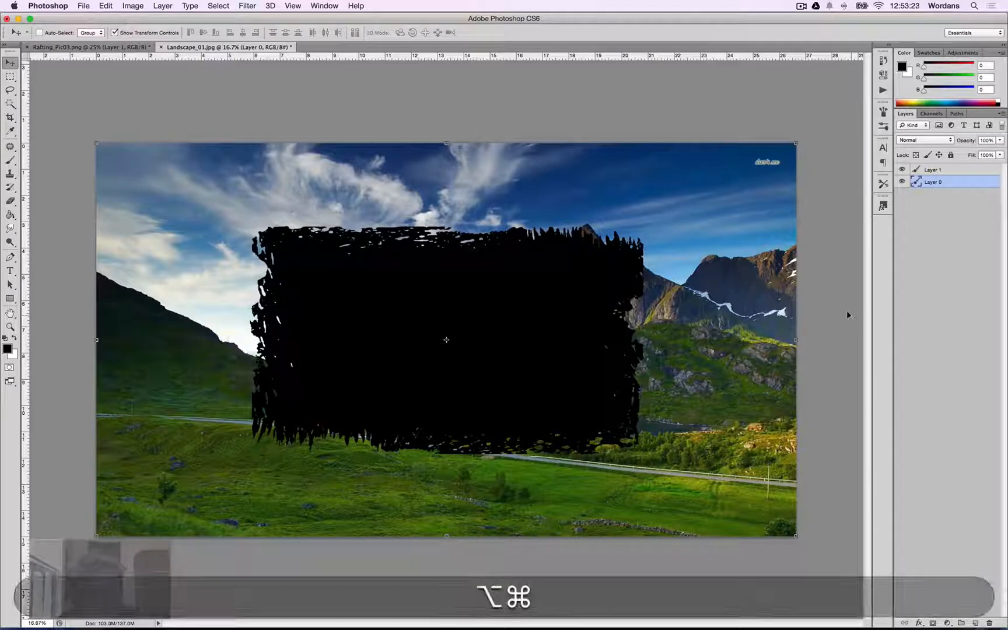
key(alt+super+i)
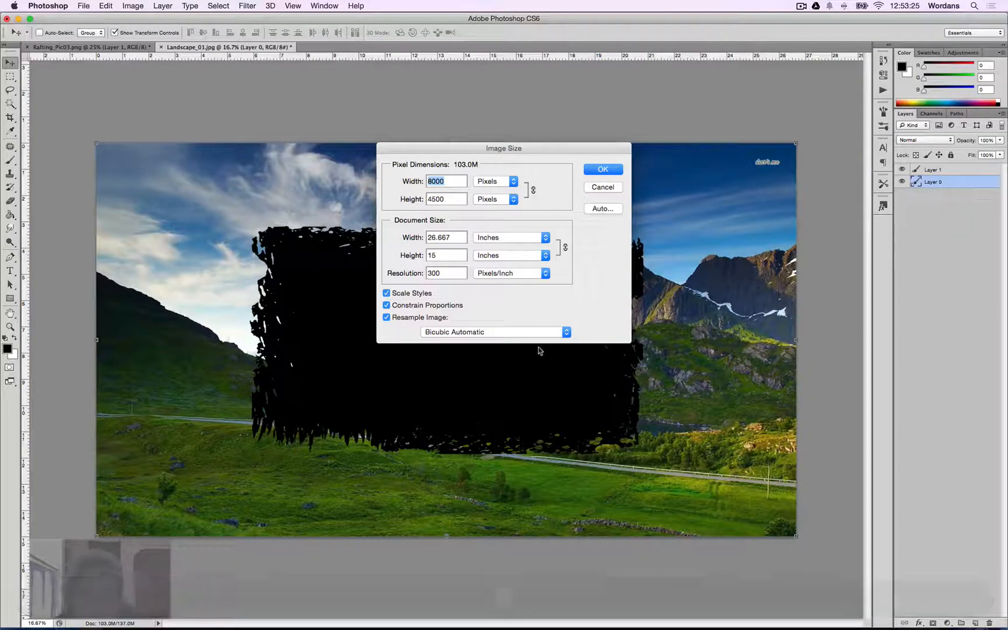
double_click(441, 255)
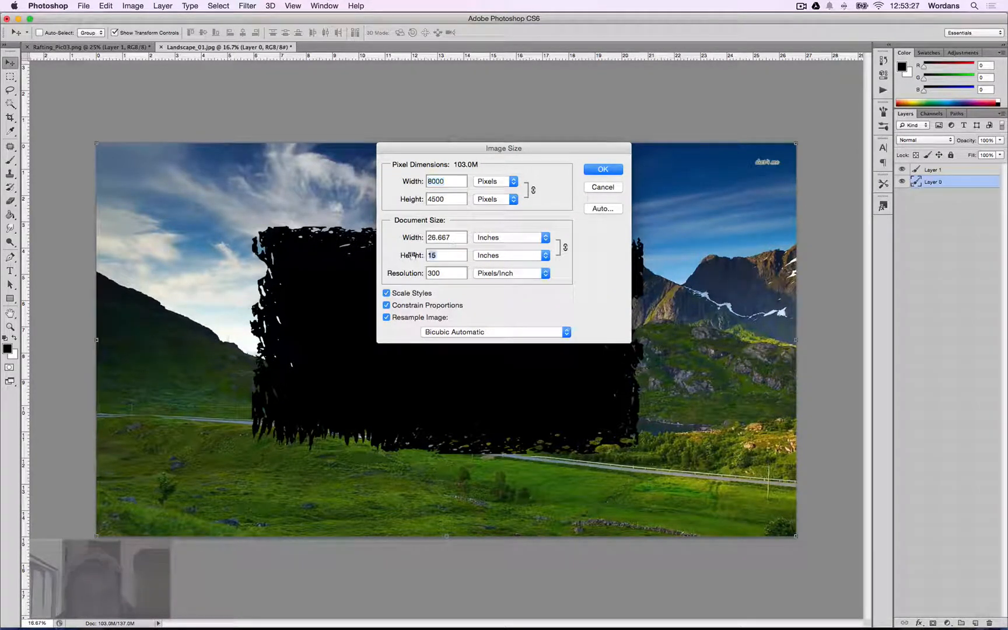
key(super+c)
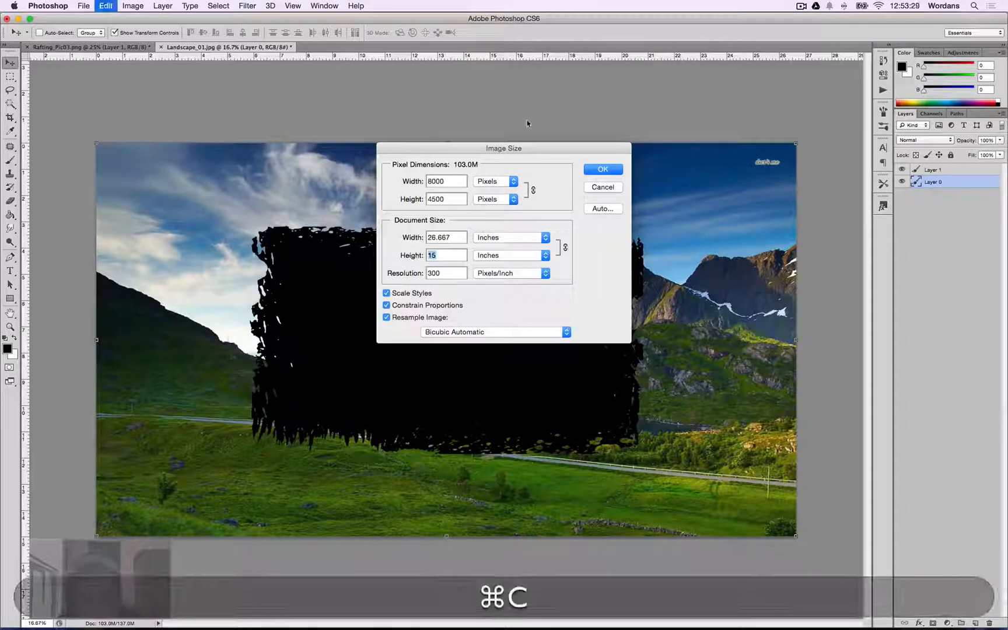
click(603, 169)
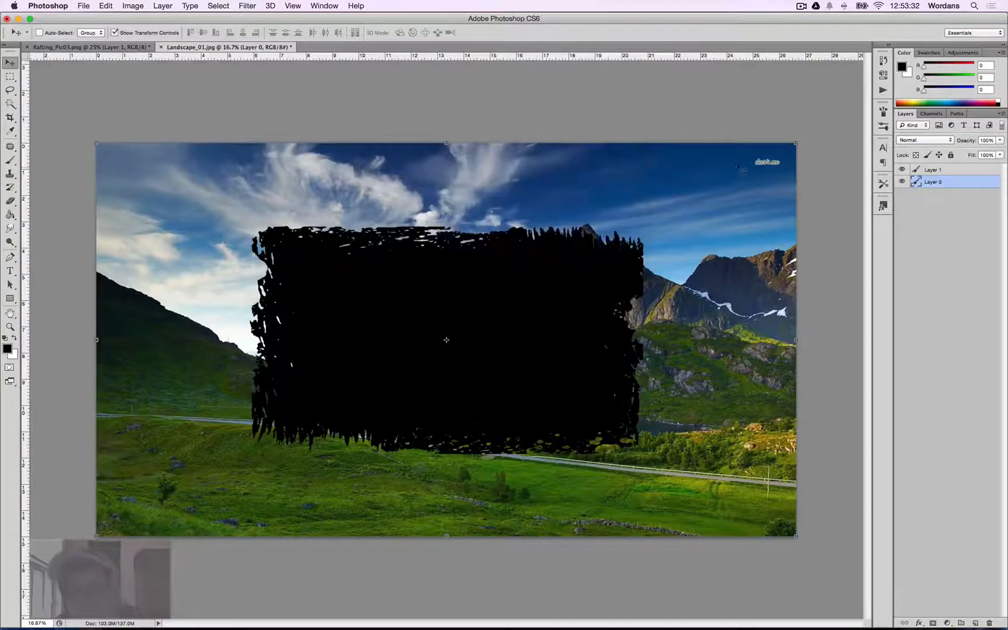
Rename the grunge layer to silhoutte.
click(936, 170)
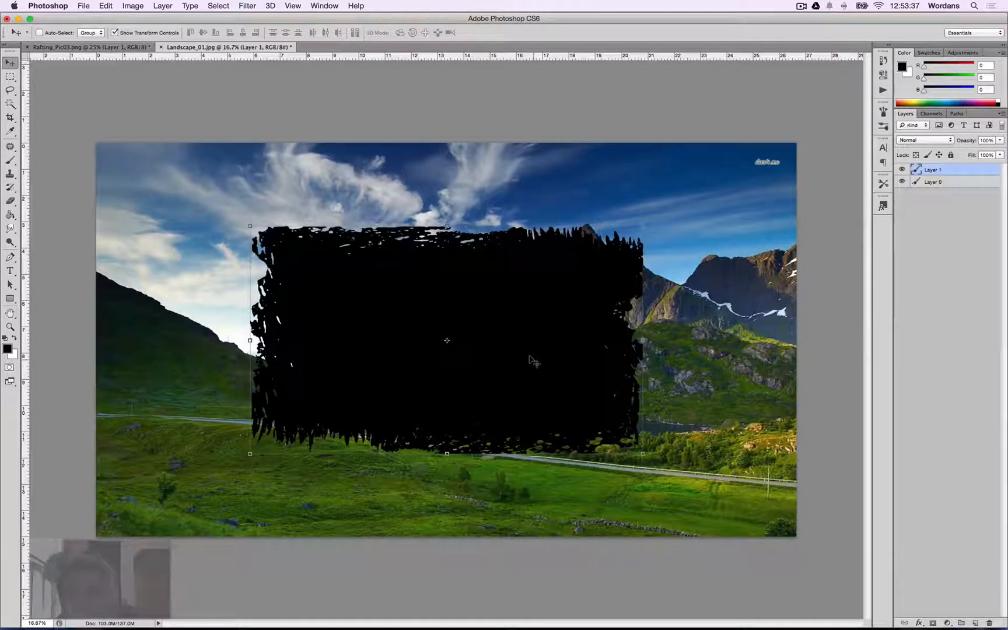
key(ctrl+Down)
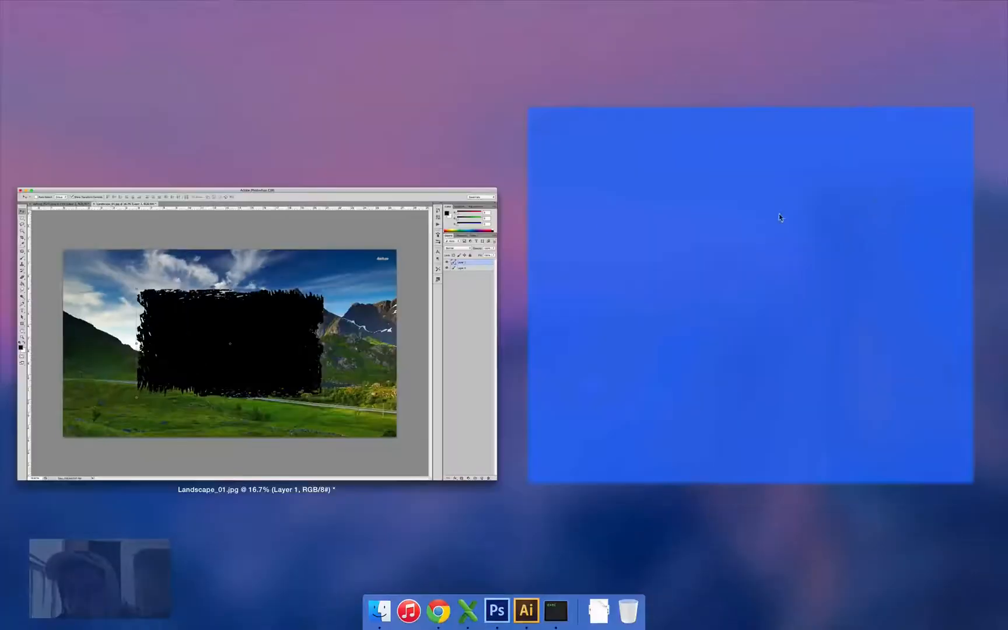
click(345, 331)
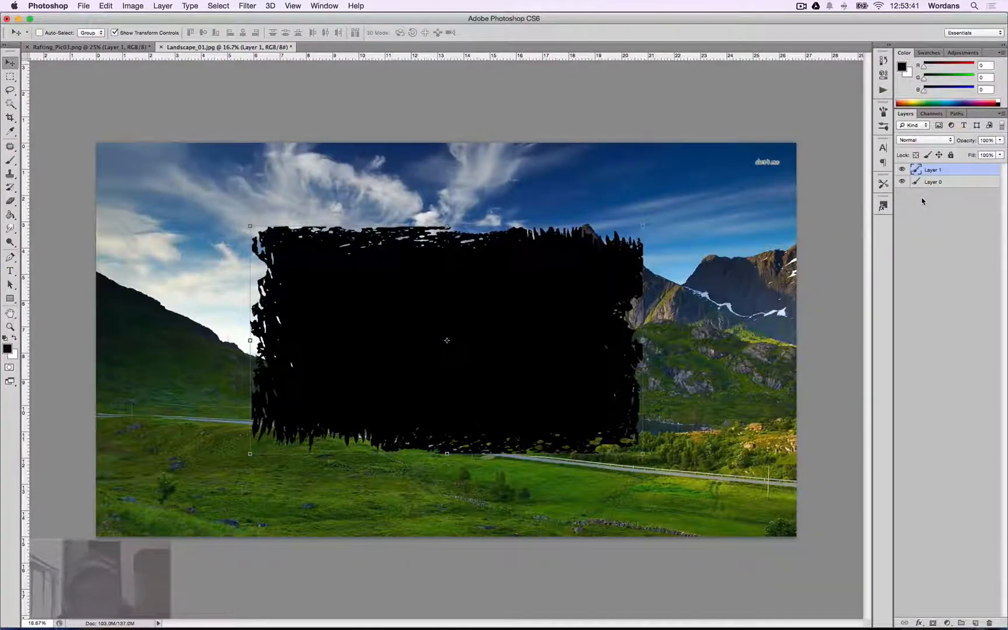
key(super)
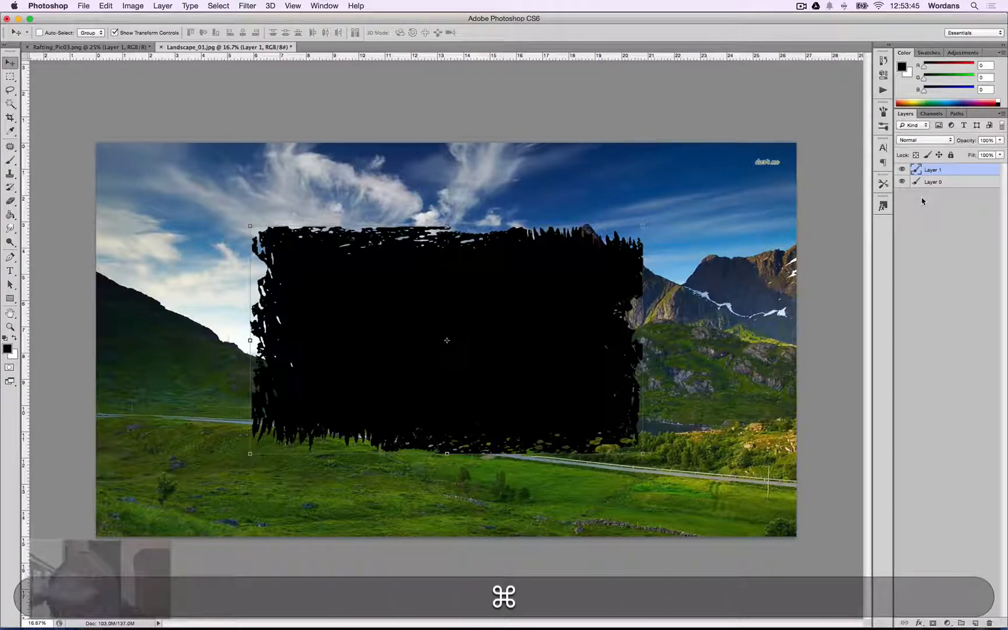
key(super+slash)
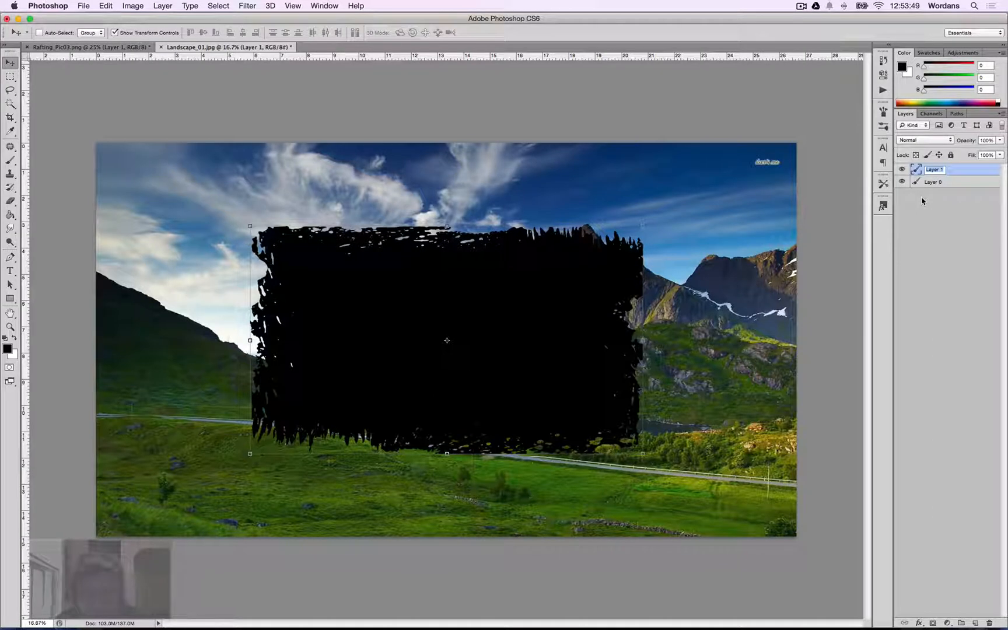
text(silhoutte)
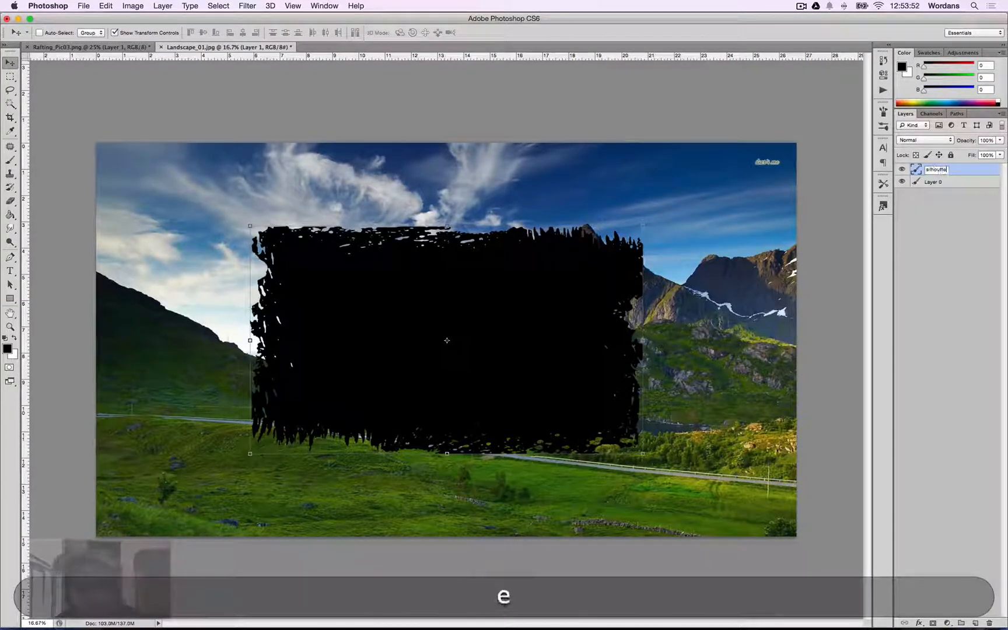
key(Return)
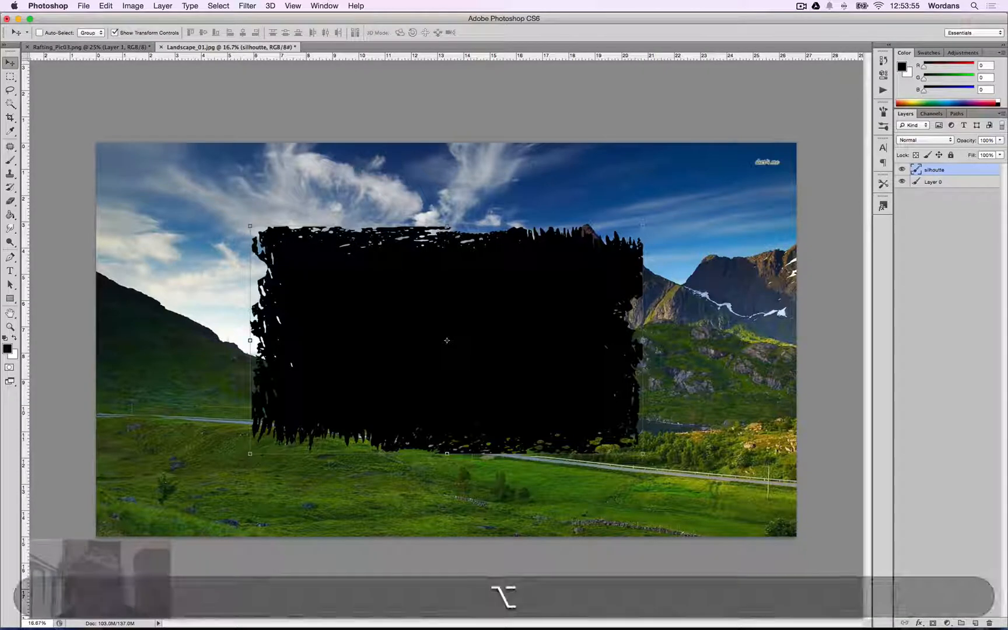
Try restacking the silhoutte layer beneath the landscape and back on top, then select the landscape layer.
key(alt+bracketleft)
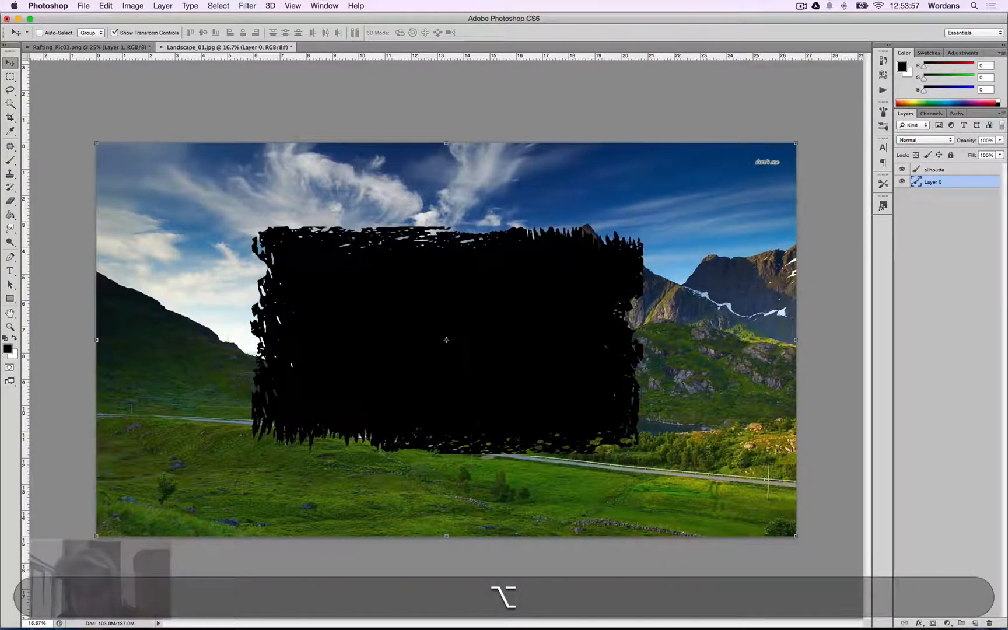
key(alt+bracketright)
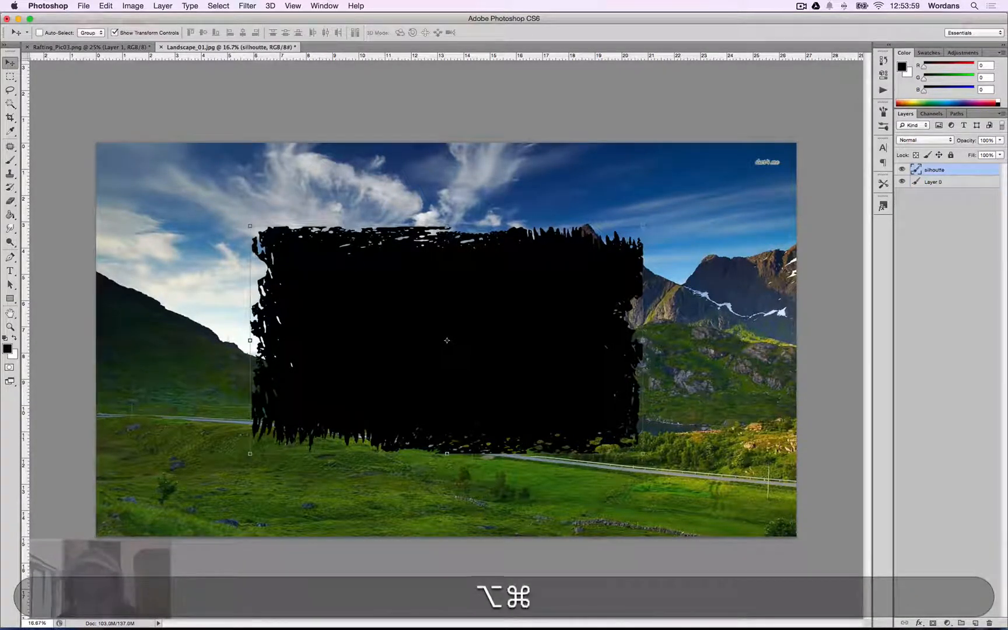
key(super+bracketleft)
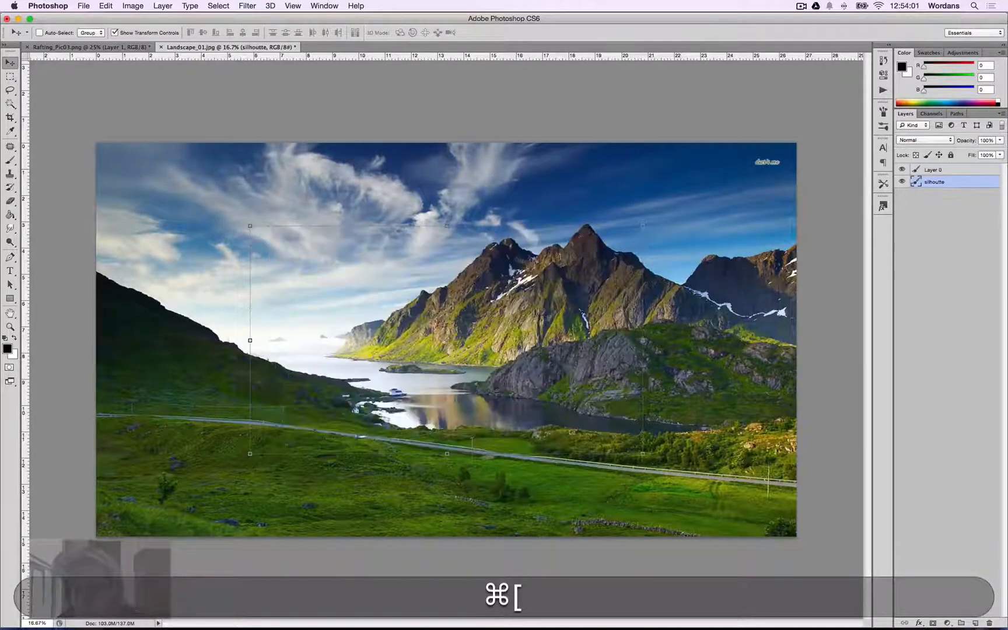
key(super+bracketright)
key(super+bracketleft)
key(super+bracketright)
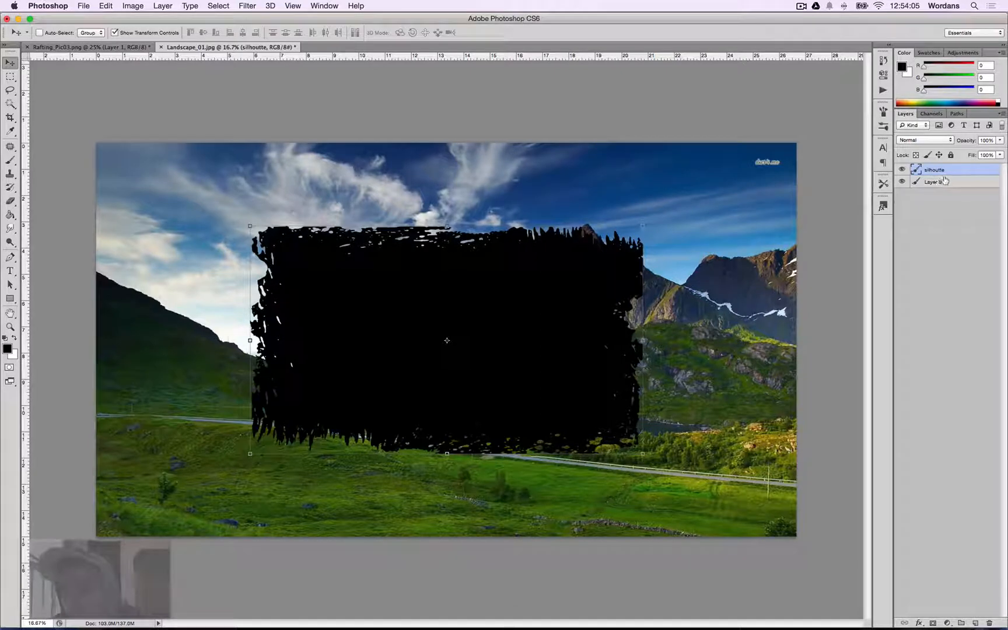
mouse_move(939, 181)
mouse_down()
mouse_move(943, 172)
mouse_move(939, 183)
mouse_up()
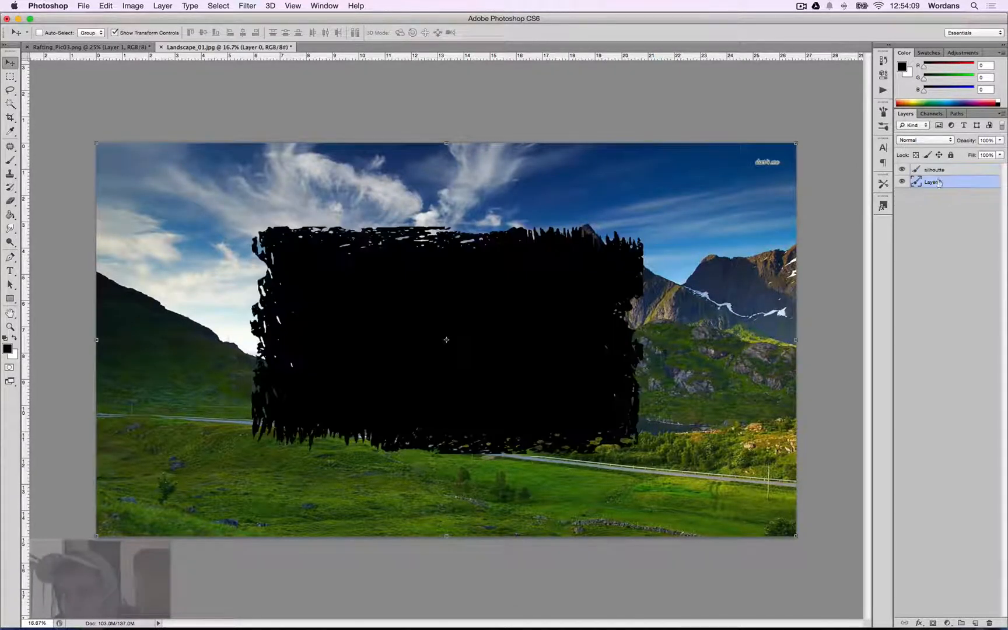
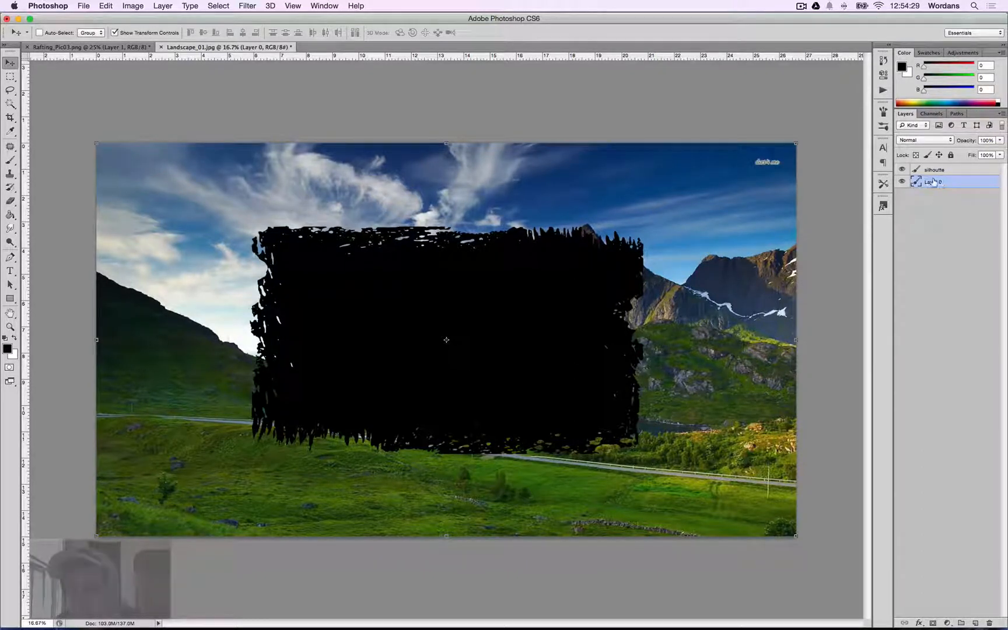
Rename the landscape layer to bg.
text(bg)
key(Return)
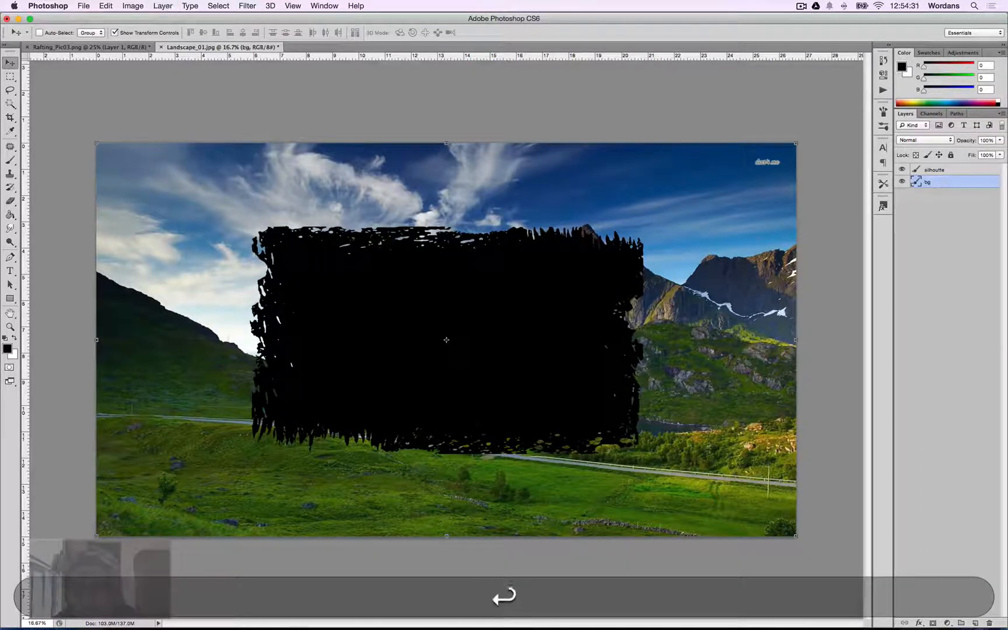
Scale the silhoutte layer proportionally with Free Transform to a height of 18 in, using inches as the units.
click(947, 169)
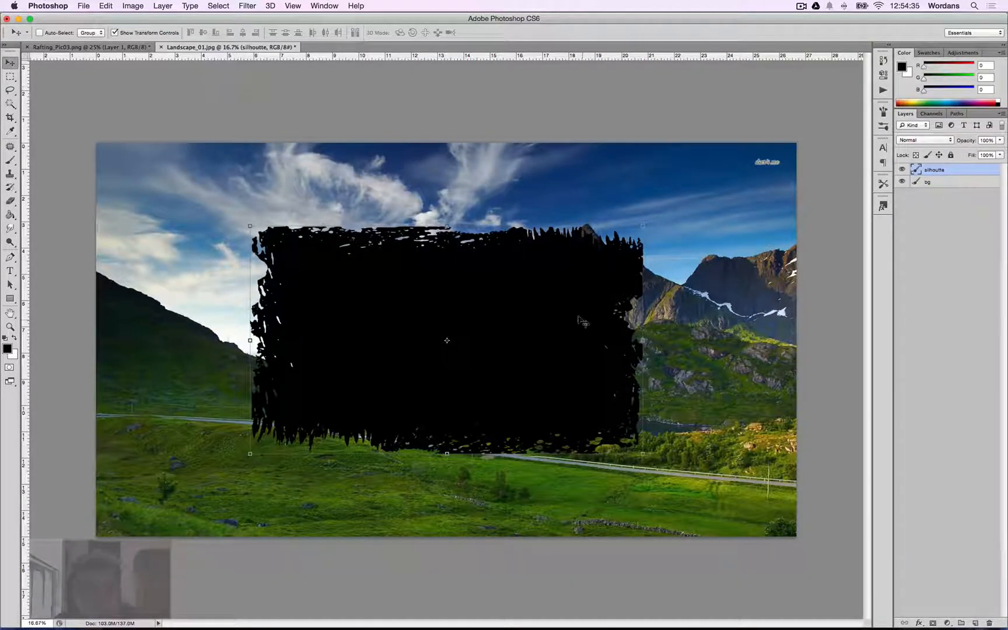
drag(643, 224, 660, 216)
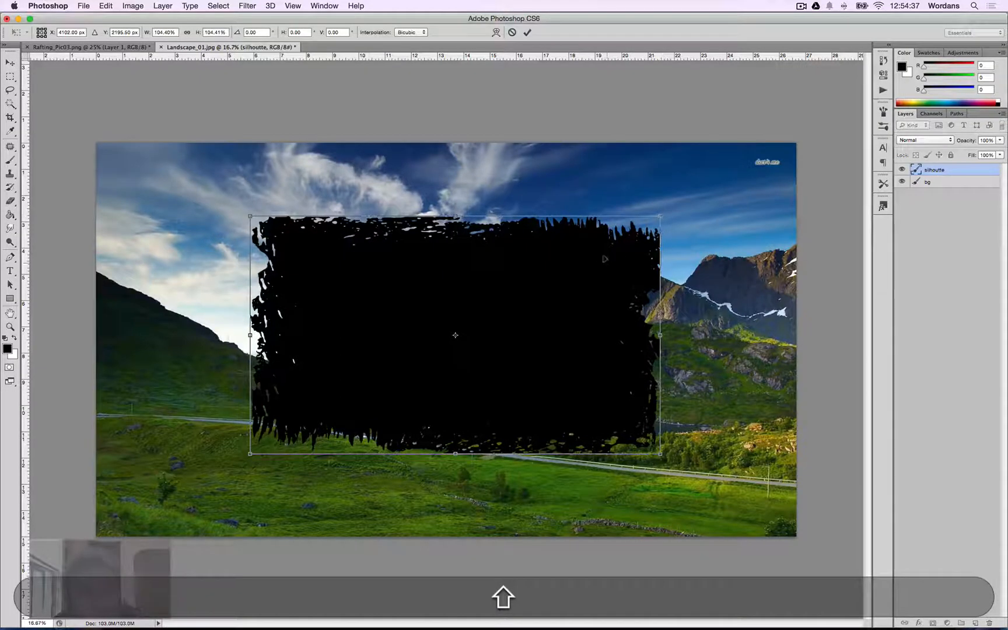
key(Escape)
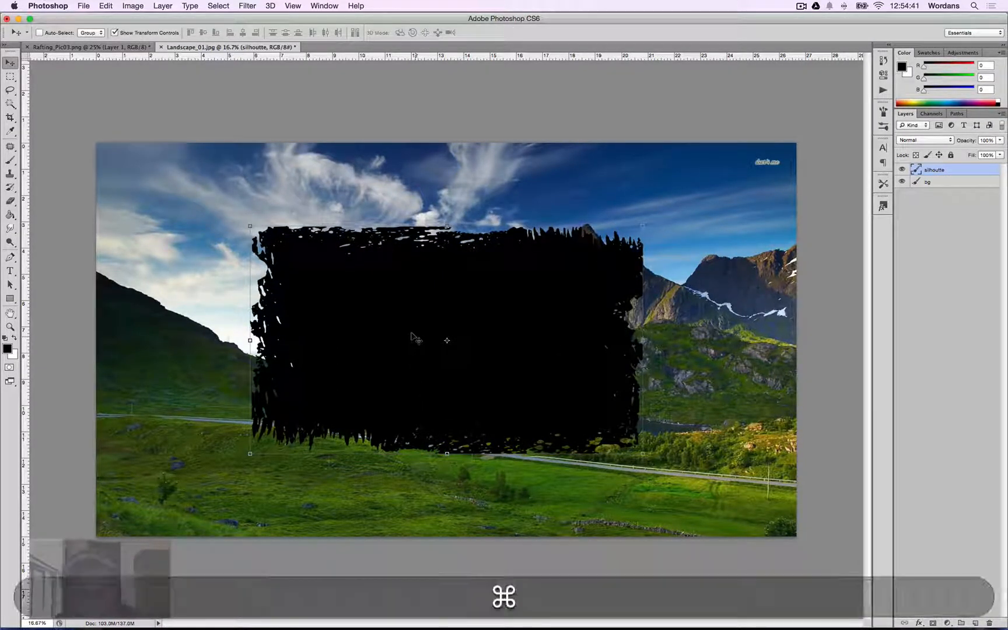
key(super+t)
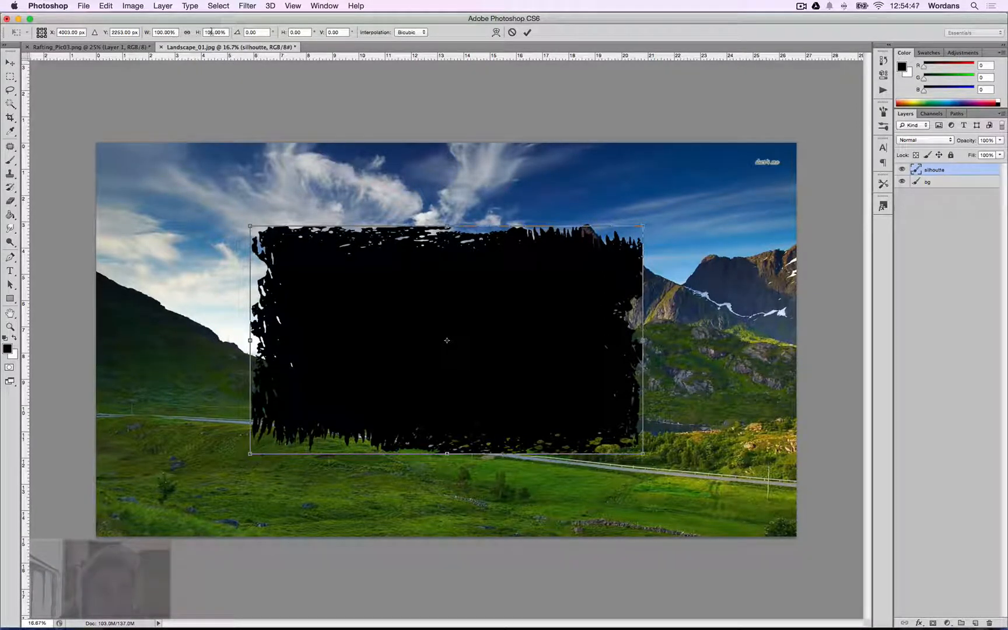
right_click(159, 33)
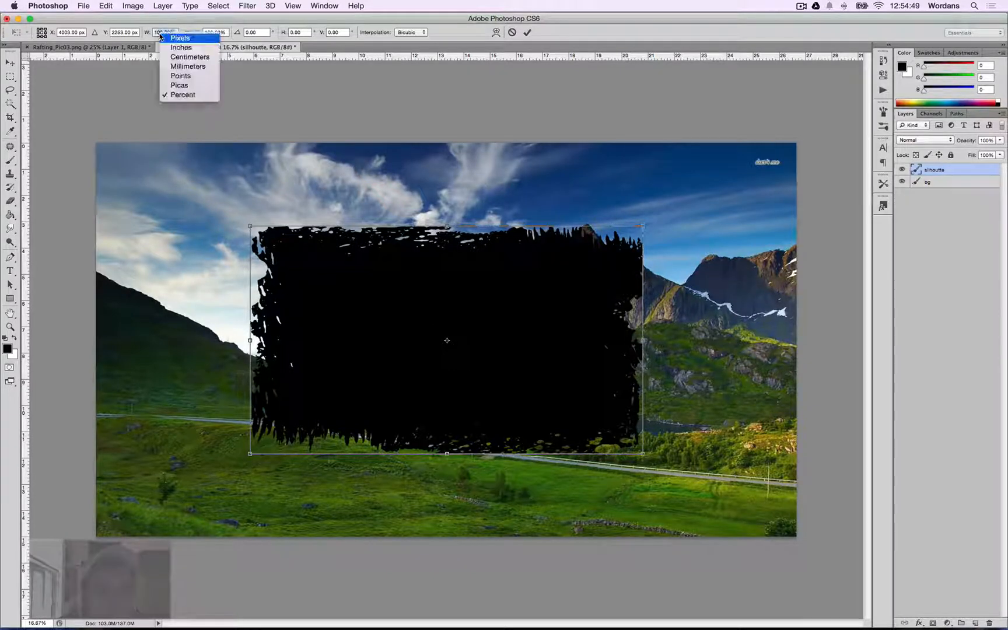
click(201, 48)
right_click(214, 30)
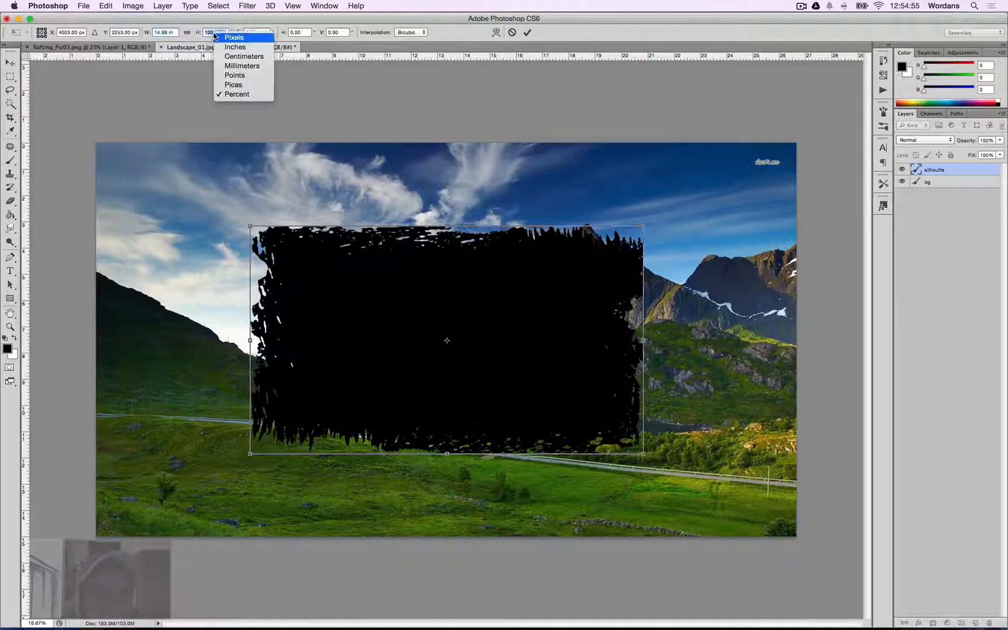
click(248, 48)
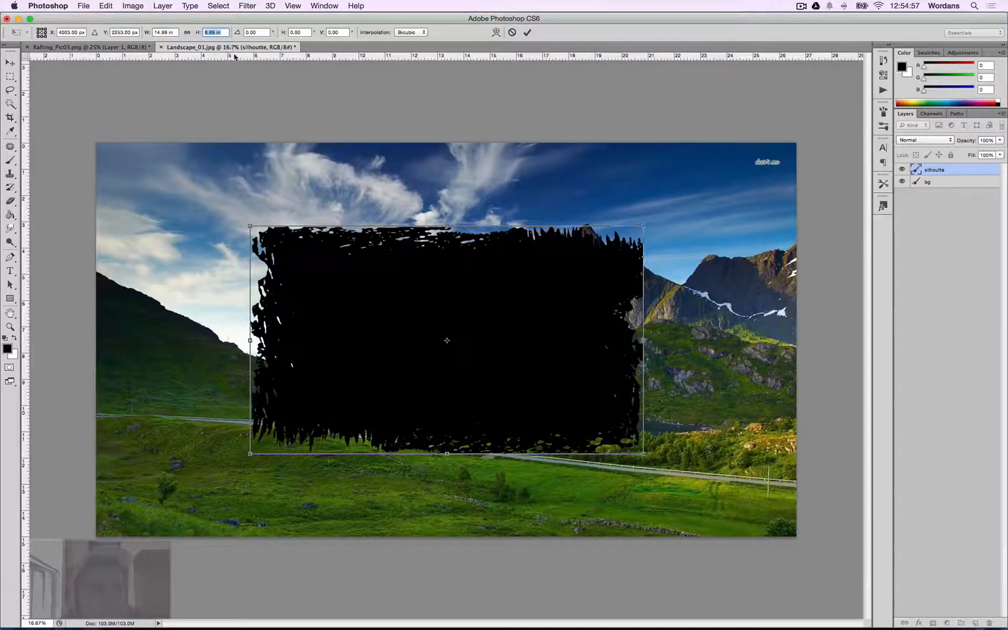
click(188, 34)
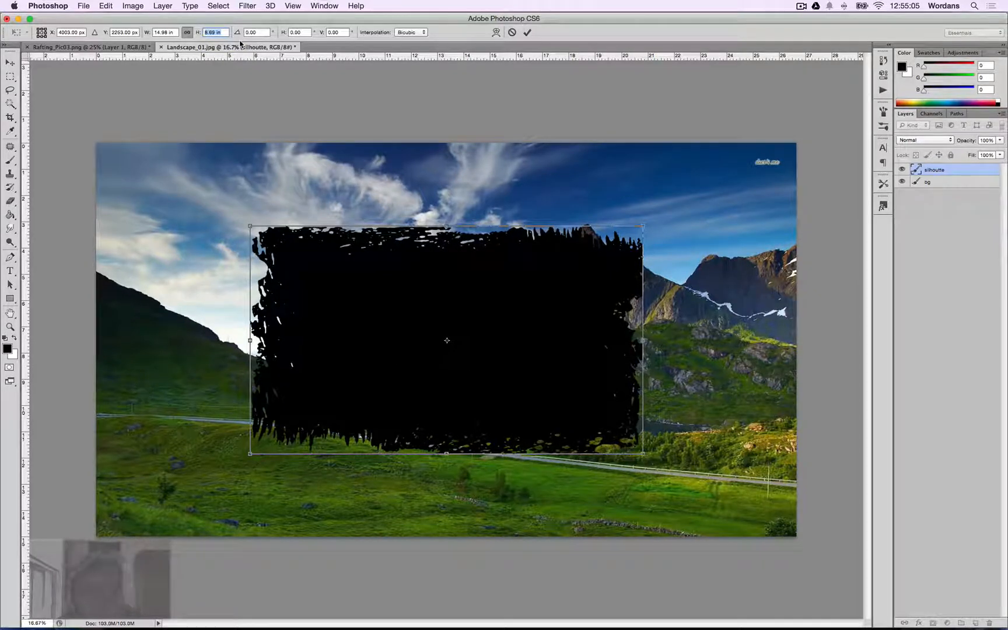
text(15)
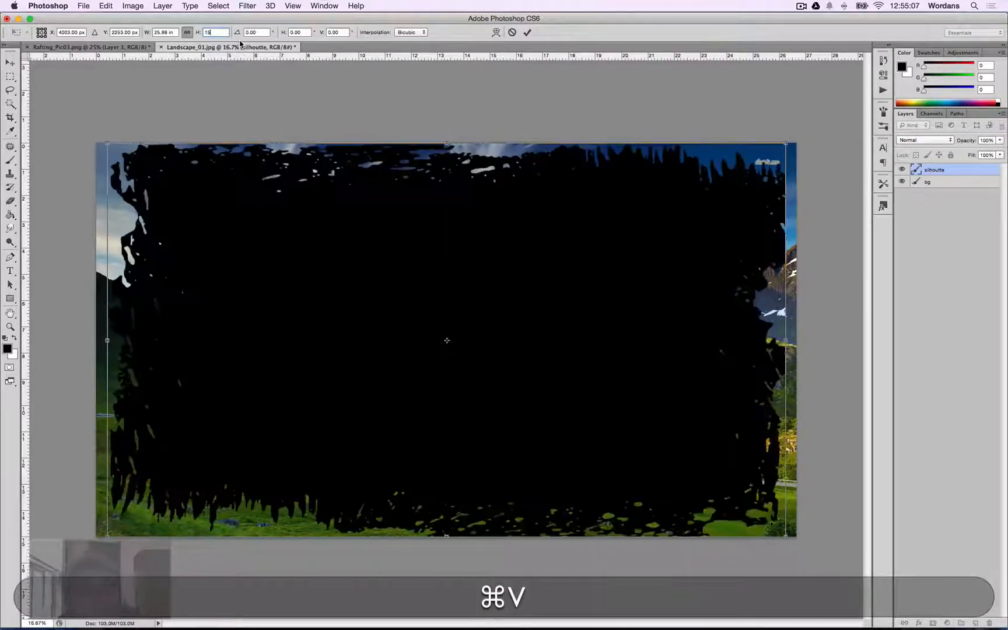
key(Return)
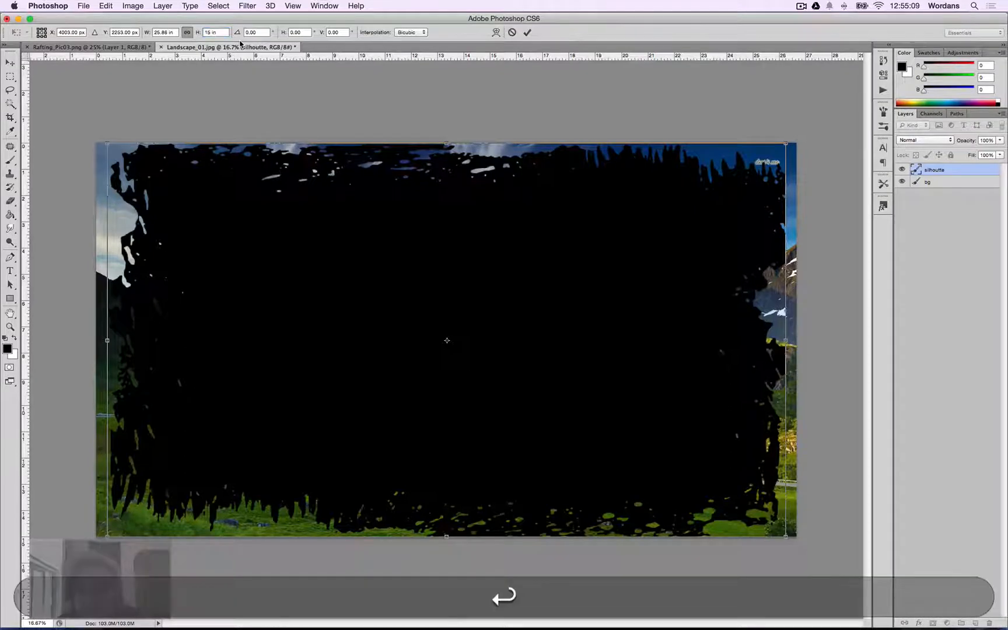
key(Return)
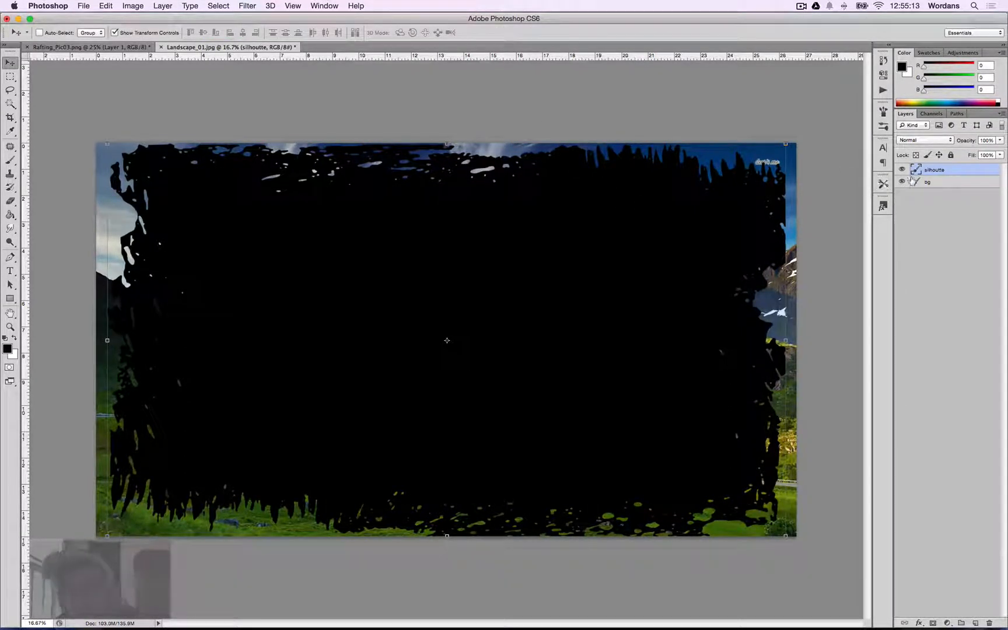
Load the silhoutte layer's pixels as a selection and hide the silhoutte layer.
click(940, 182)
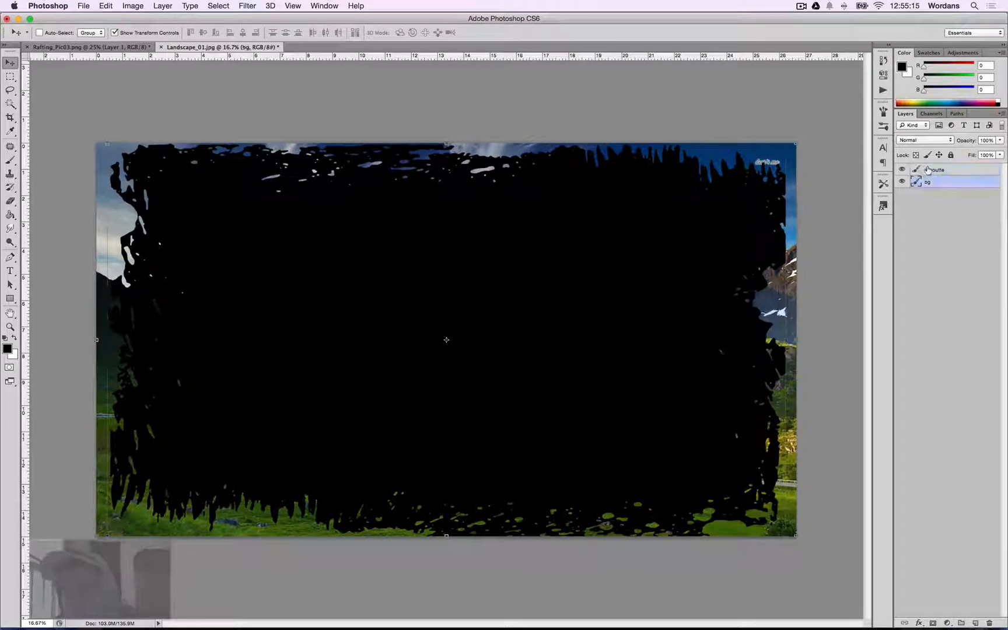
click(929, 169)
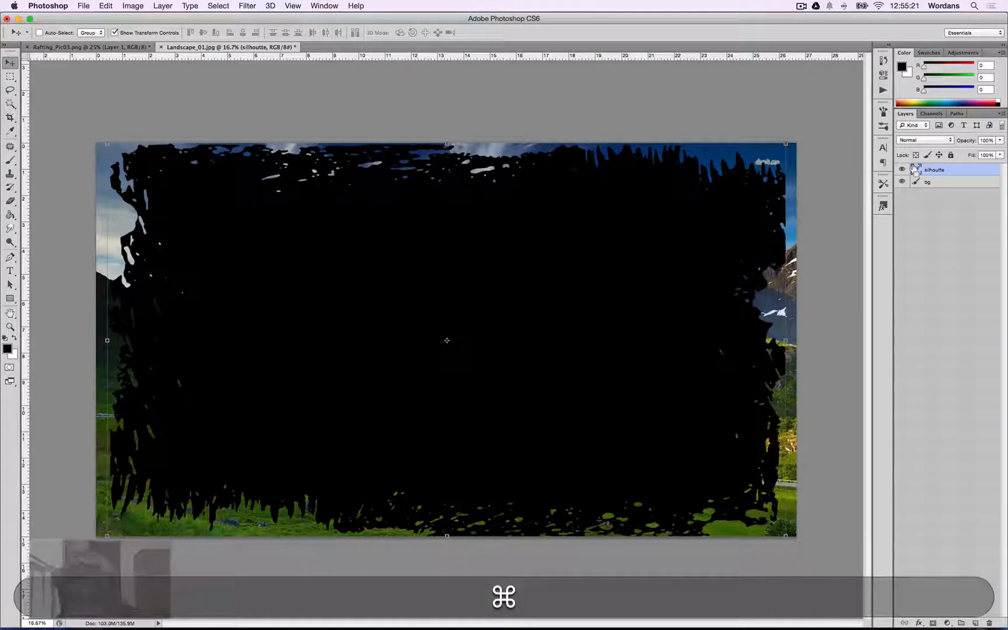
super+click(916, 171)
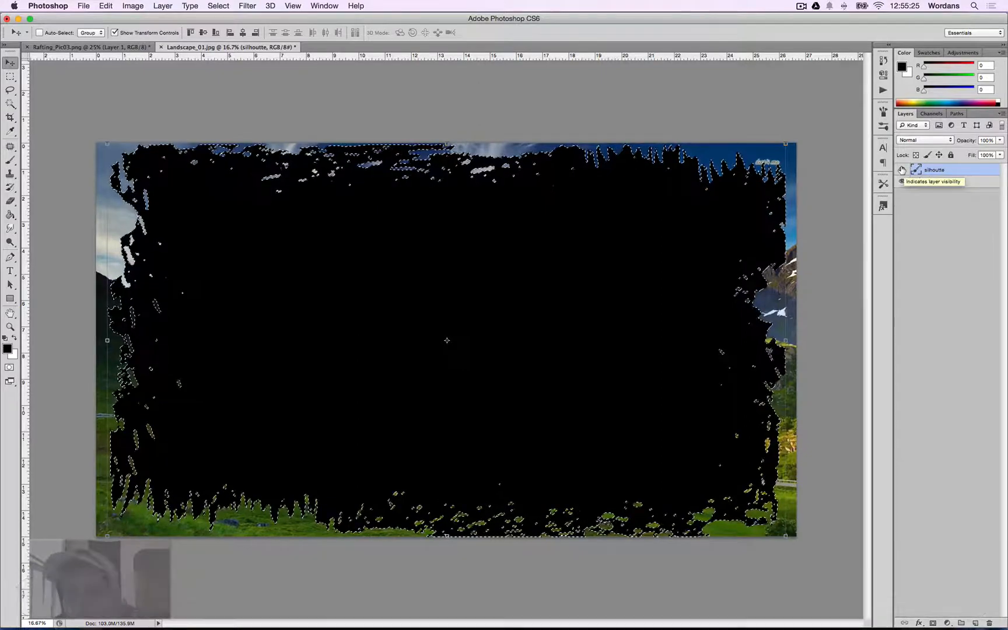
click(902, 170)
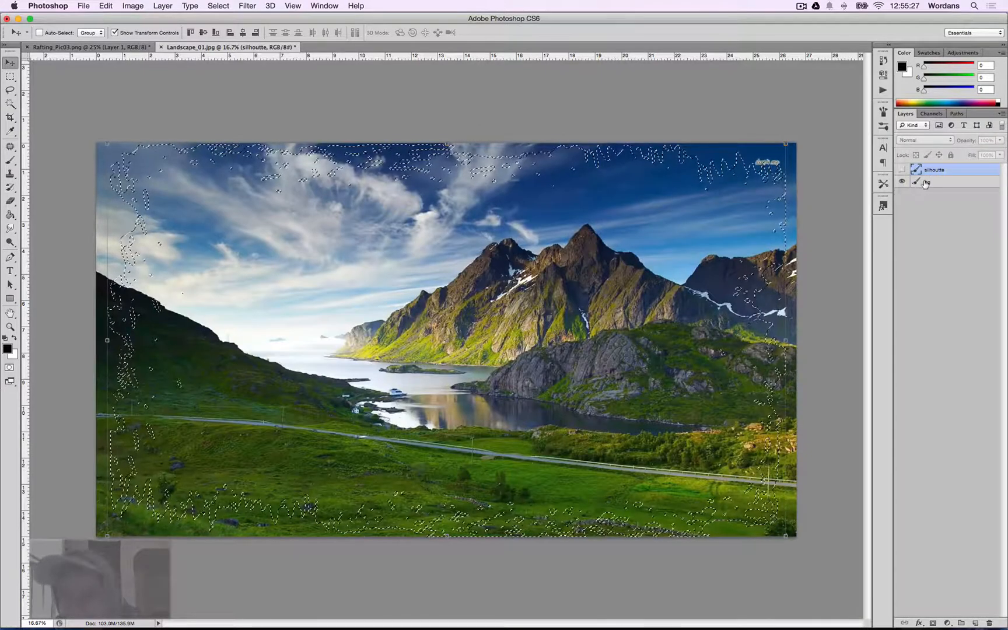
Try deleting the selected area from the bg layer and undo the deletion.
click(927, 183)
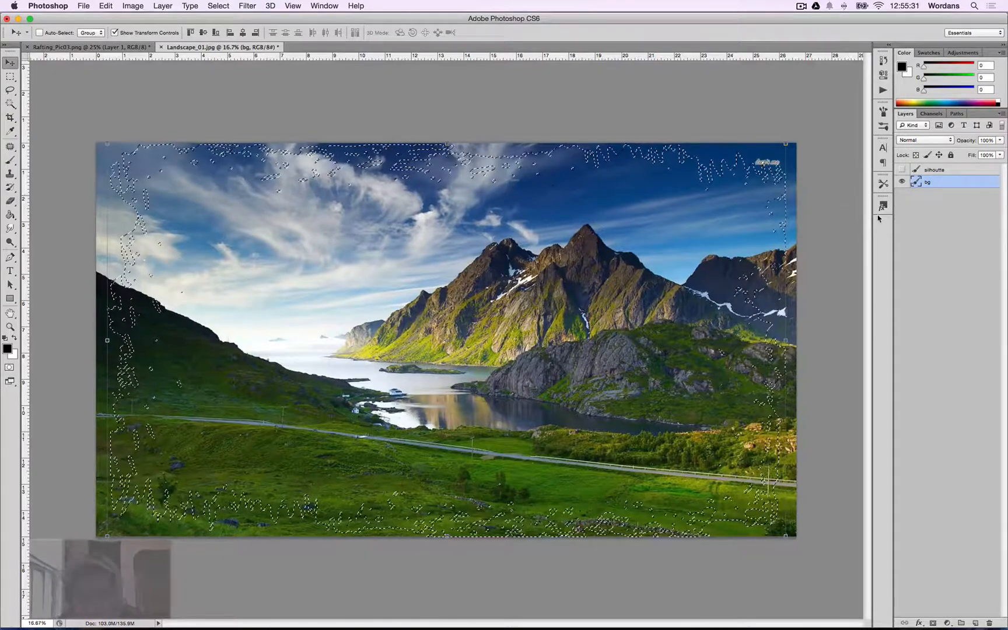
key(BackSpace)
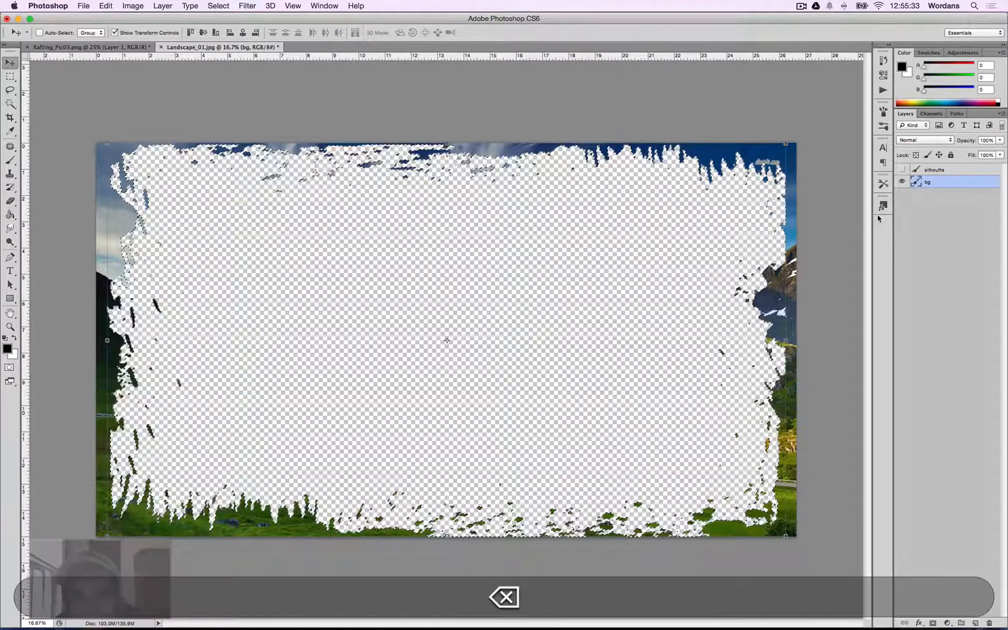
key(super+z)
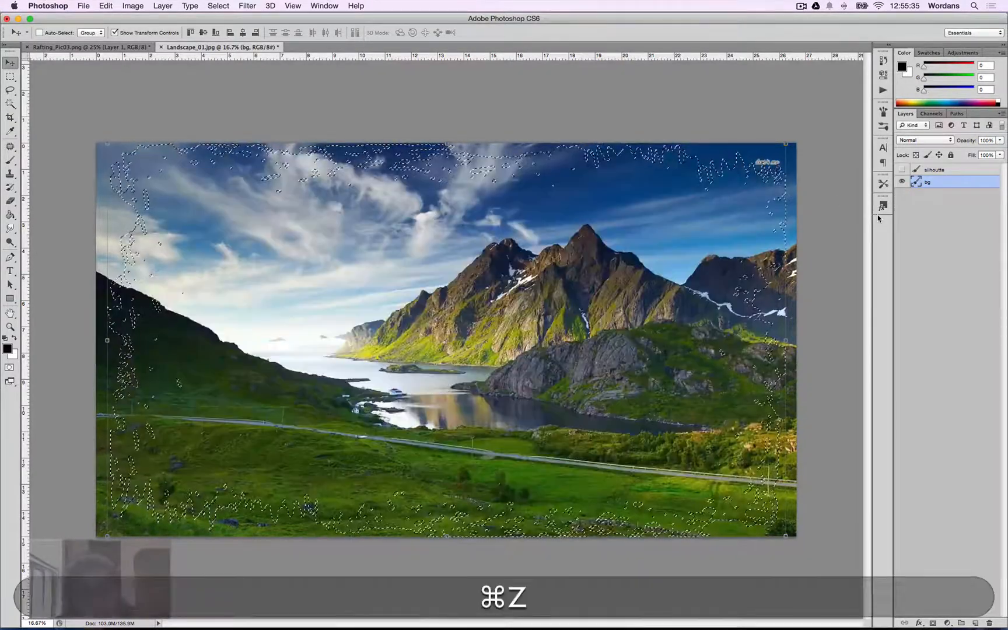
Invert the selection, delete the area outside the silhouette from the bg layer, and deselect.
click(218, 5)
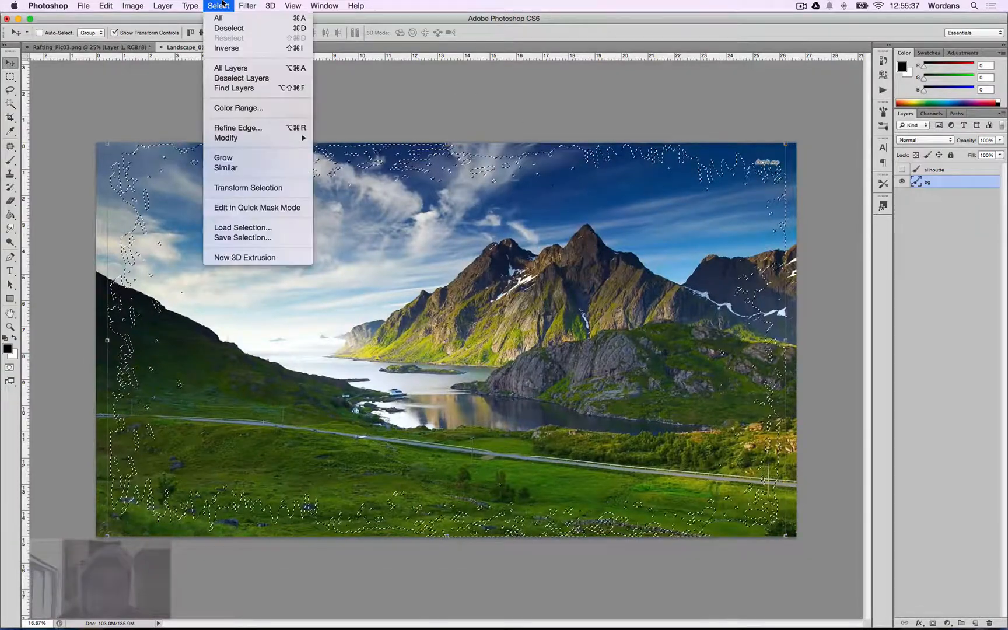
click(239, 48)
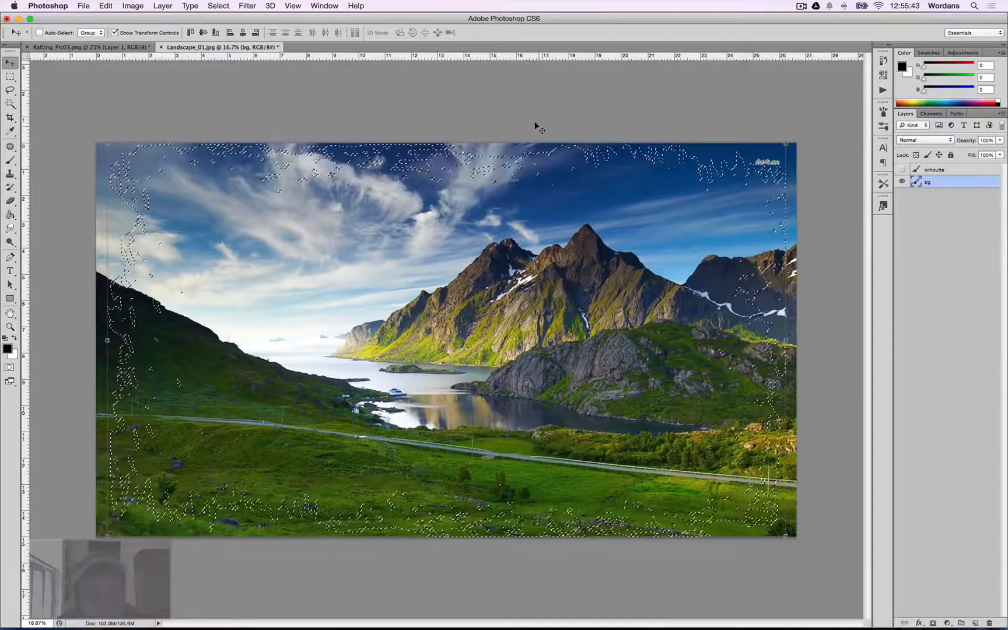
key(shift+super+i)
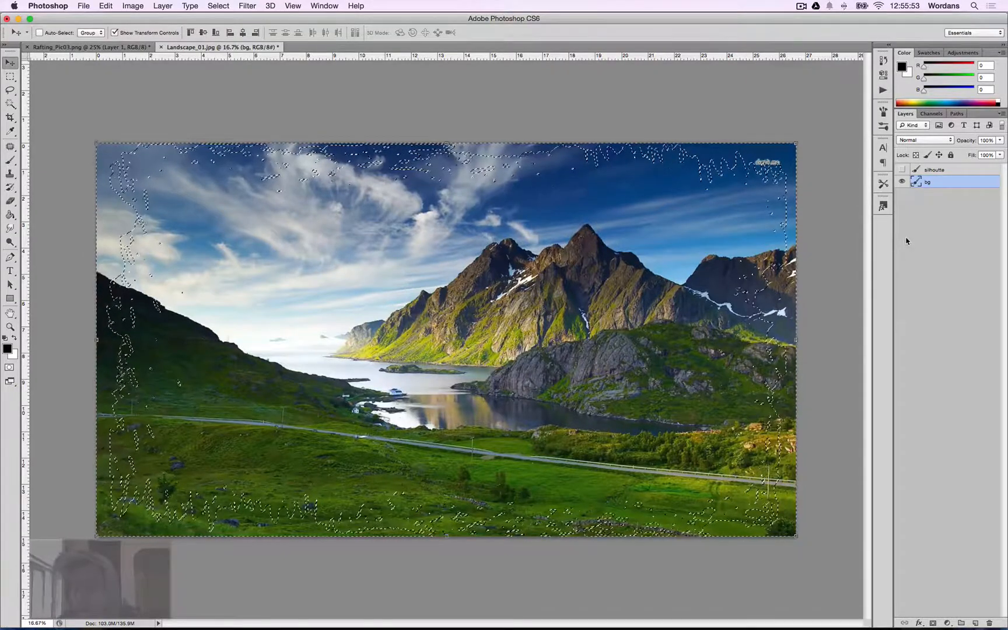
key(BackSpace)
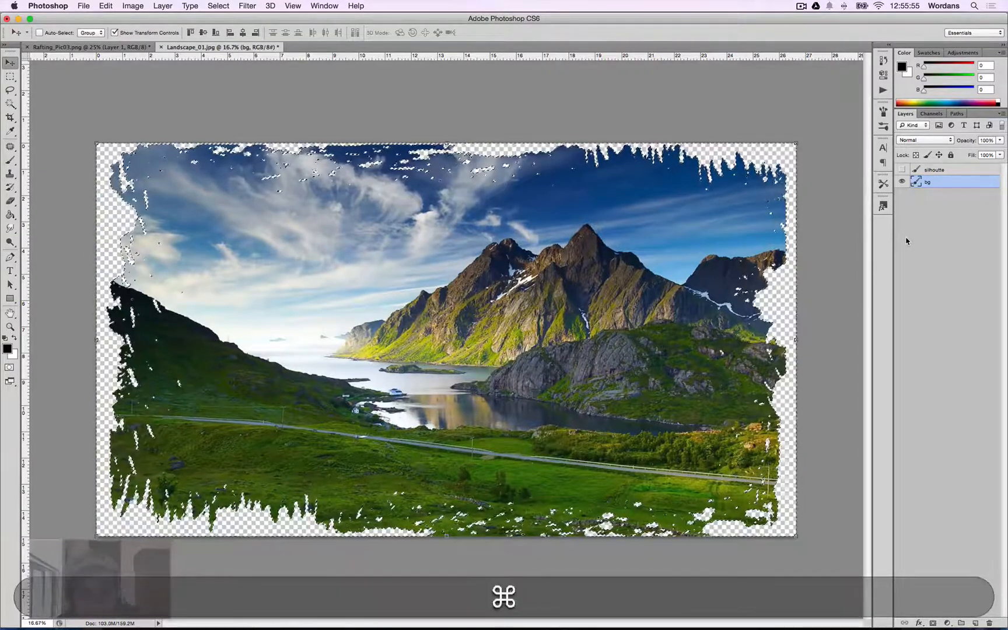
key(super+d)
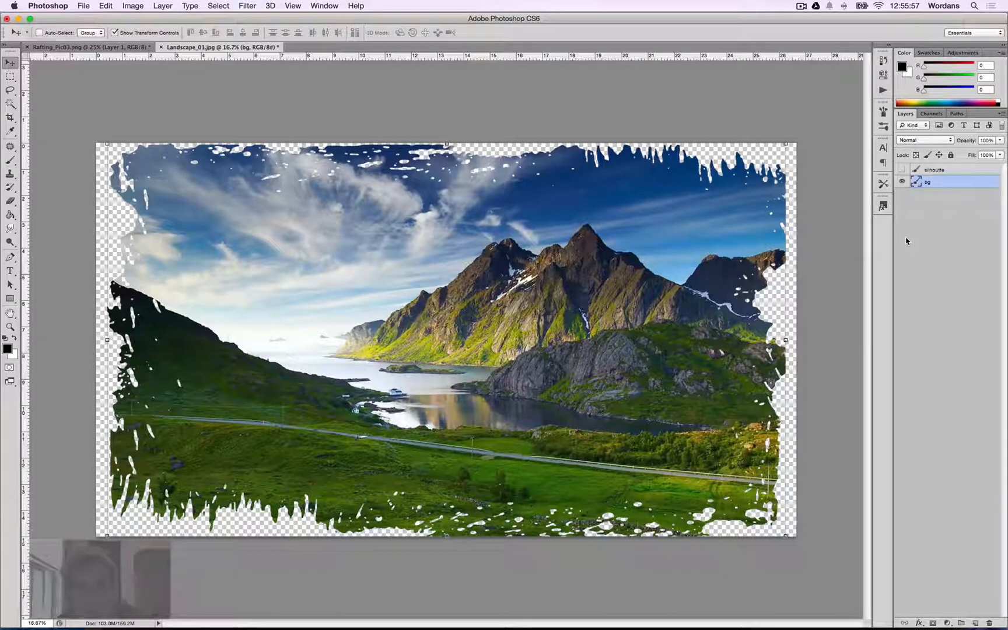
key(super+Tab)
key(super+Tab)
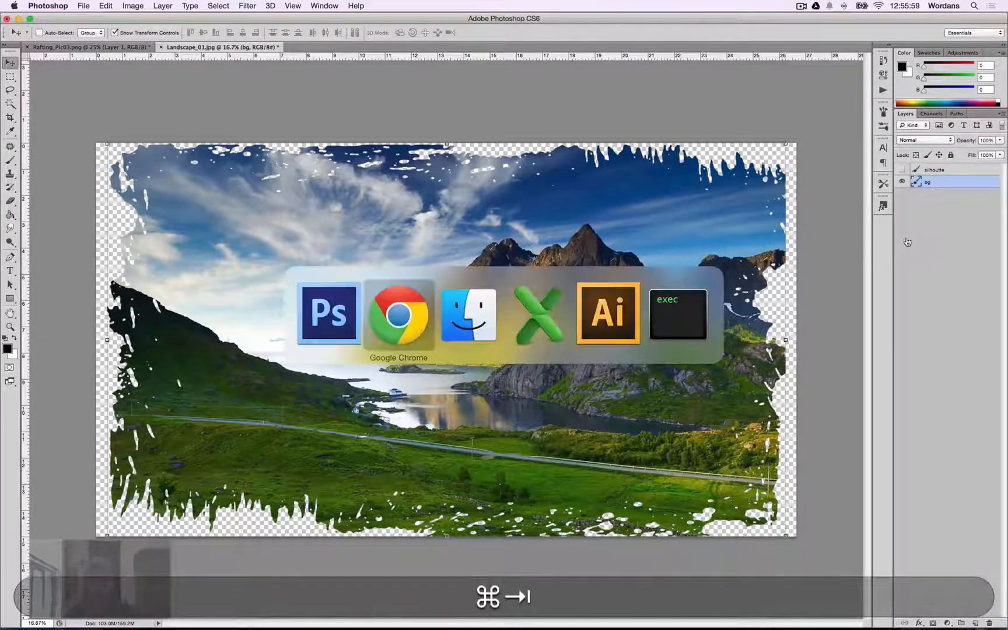
key(super+Tab)
key(super+Tab)
key(super+Tab)
key(super+Tab)
key(super+Tab)
key(super+Tab)
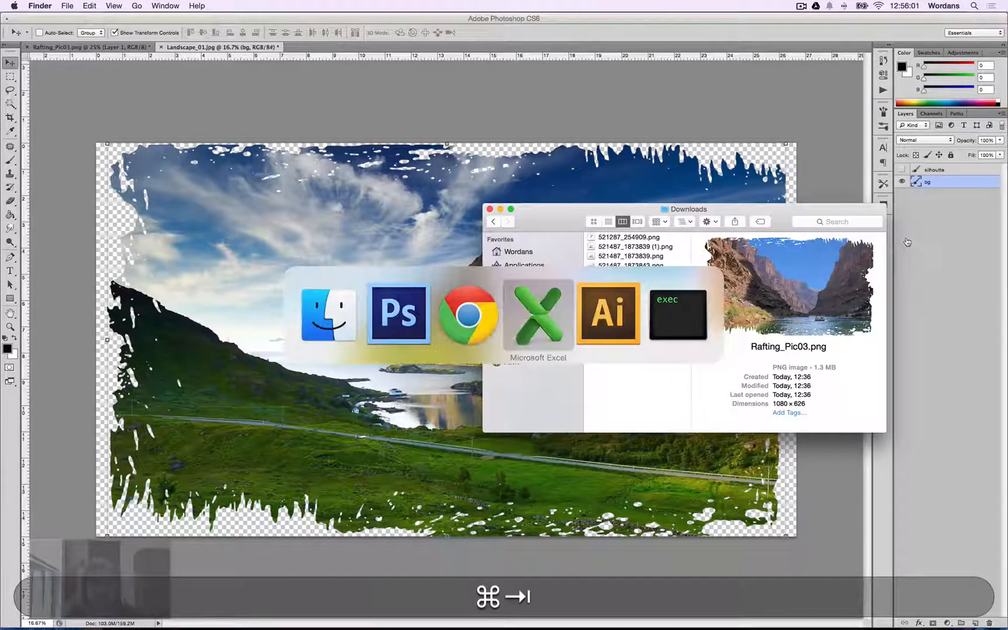
key(super+Tab)
key(super+Tab)
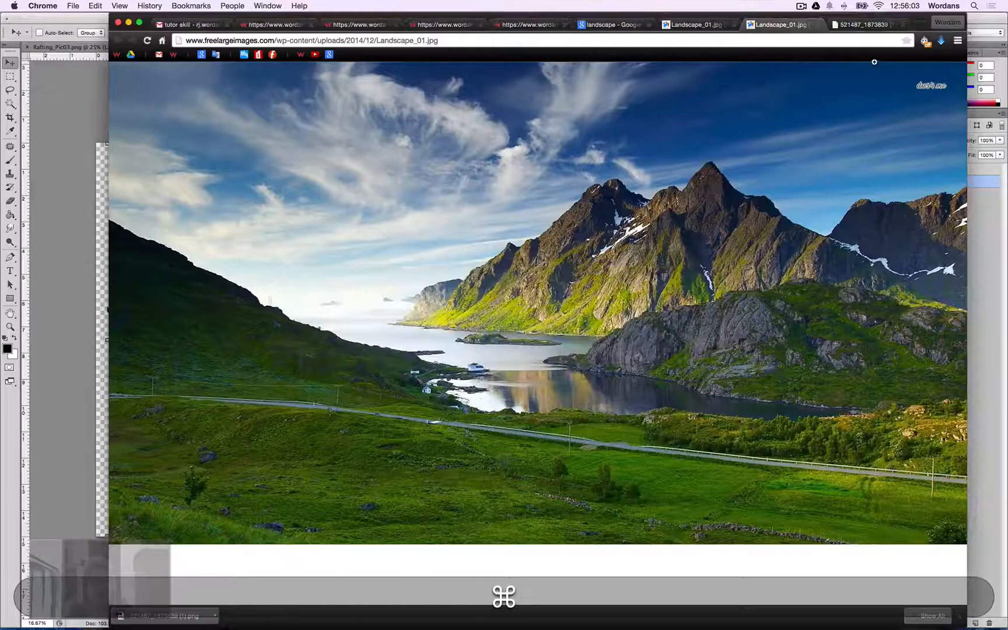
key(super+Tab)
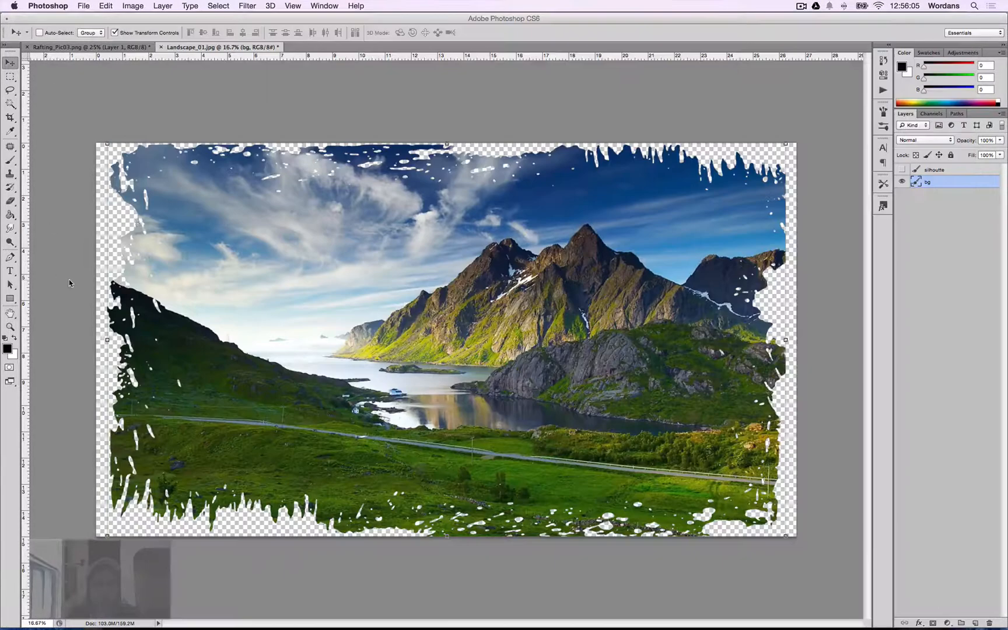
Switch to Chrome and search Google Images for paint splatter.
key(super+Tab)
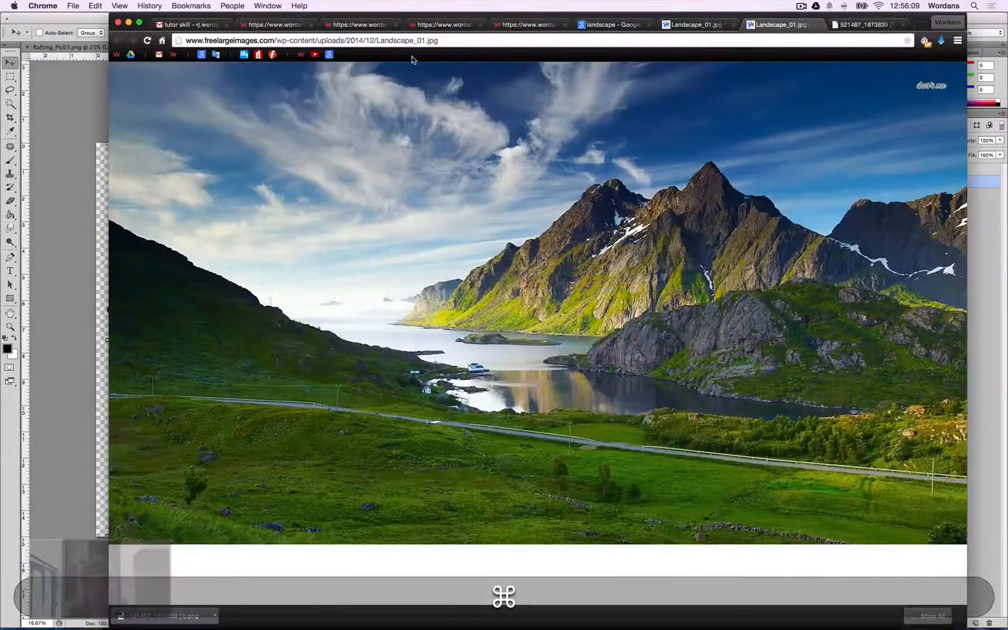
click(405, 46)
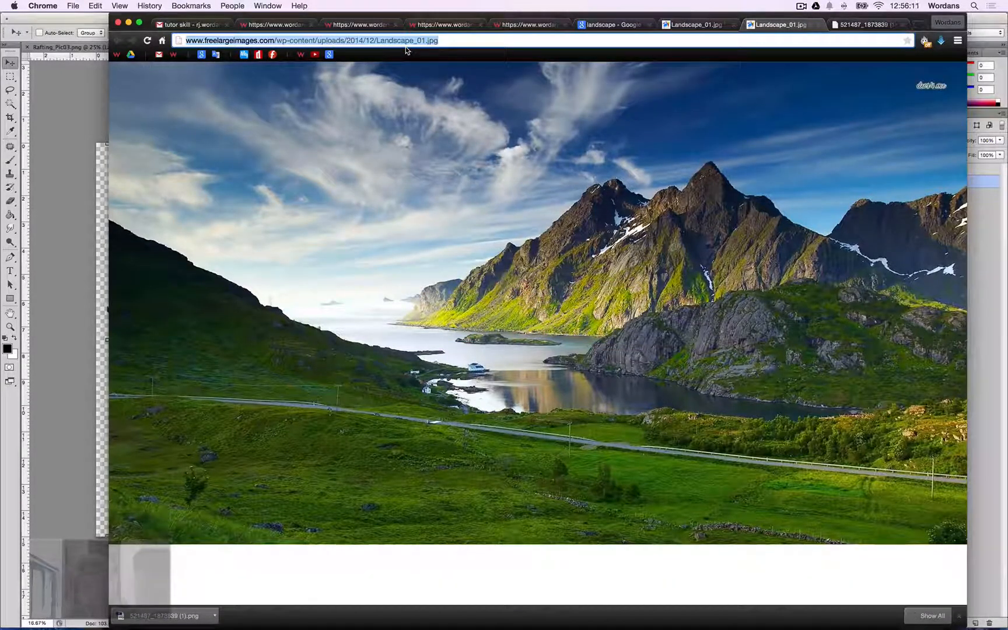
text(paint splatter)
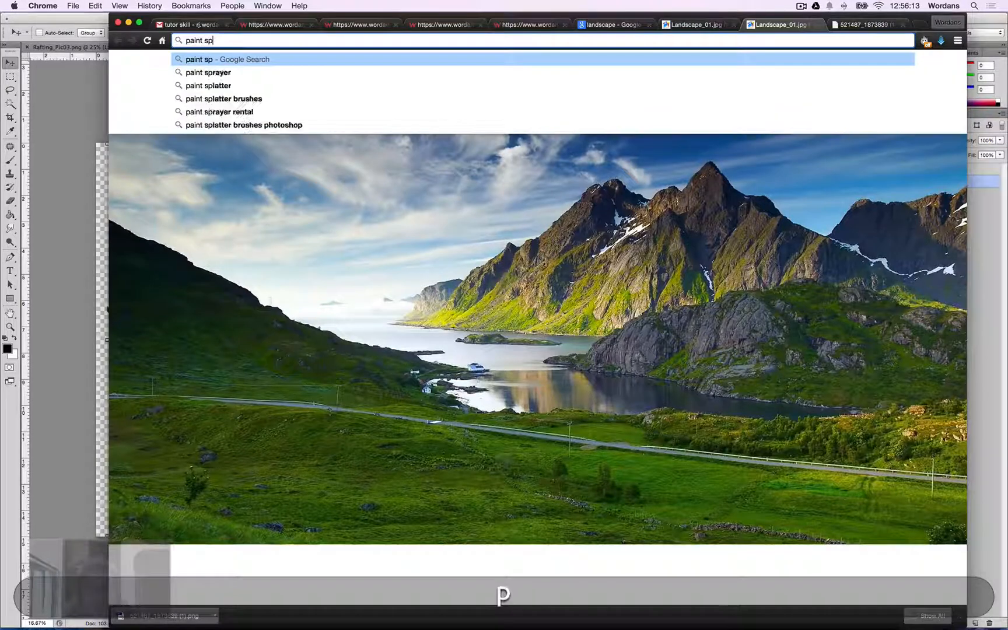
key(Return)
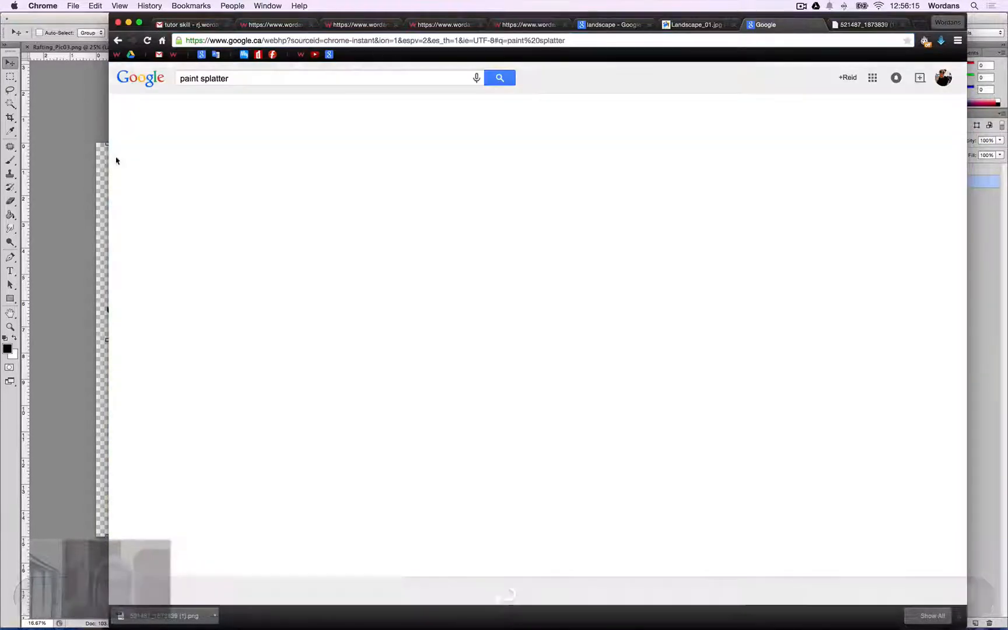
click(221, 115)
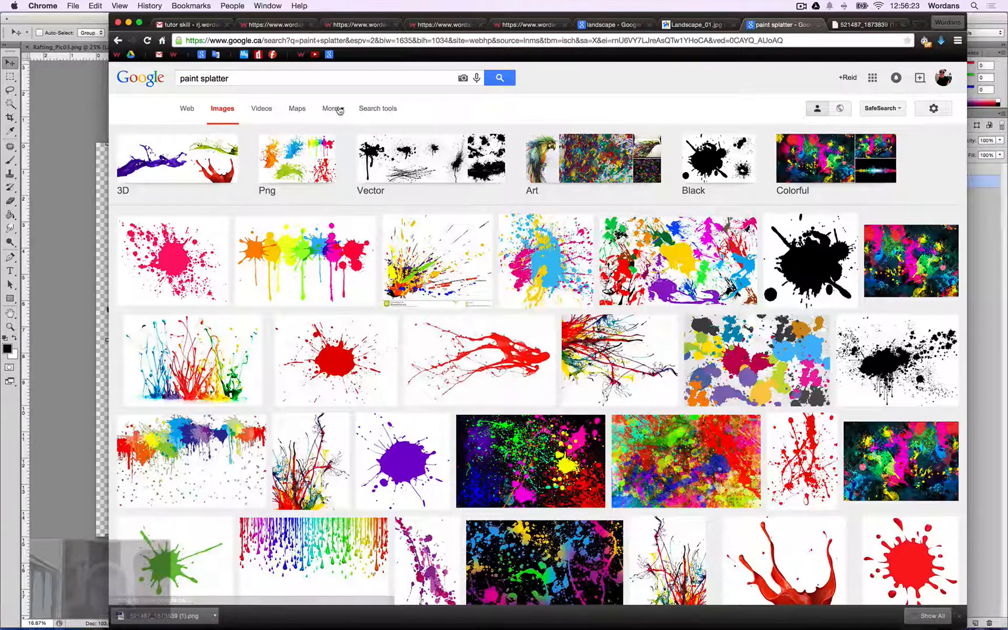
Filter the paint splatter image results to large size.
scroll(344, 108, down, 1)
scroll(350, 109, down, 1)
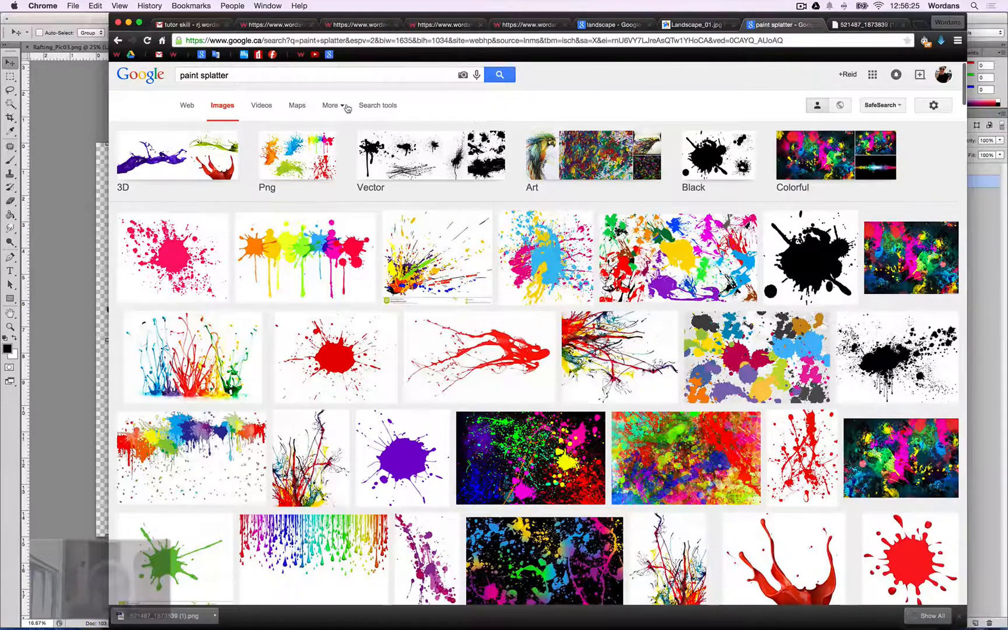
click(378, 107)
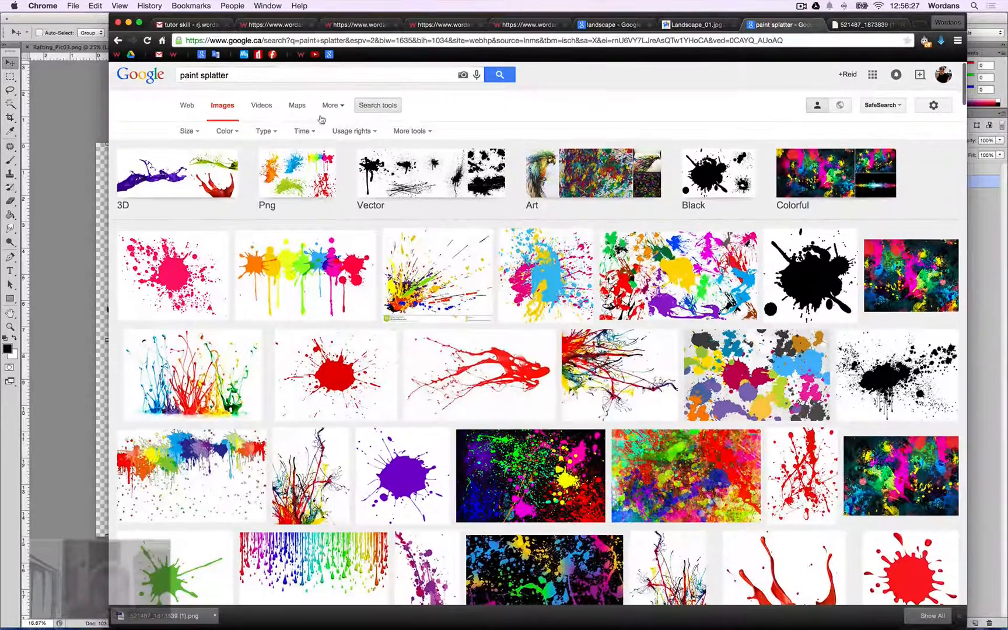
click(190, 132)
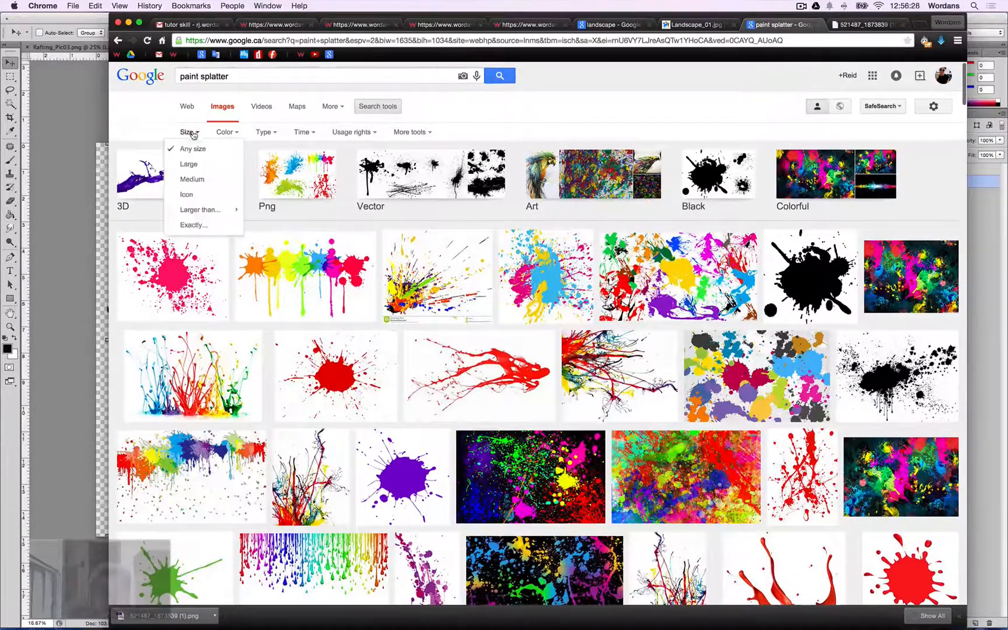
click(206, 171)
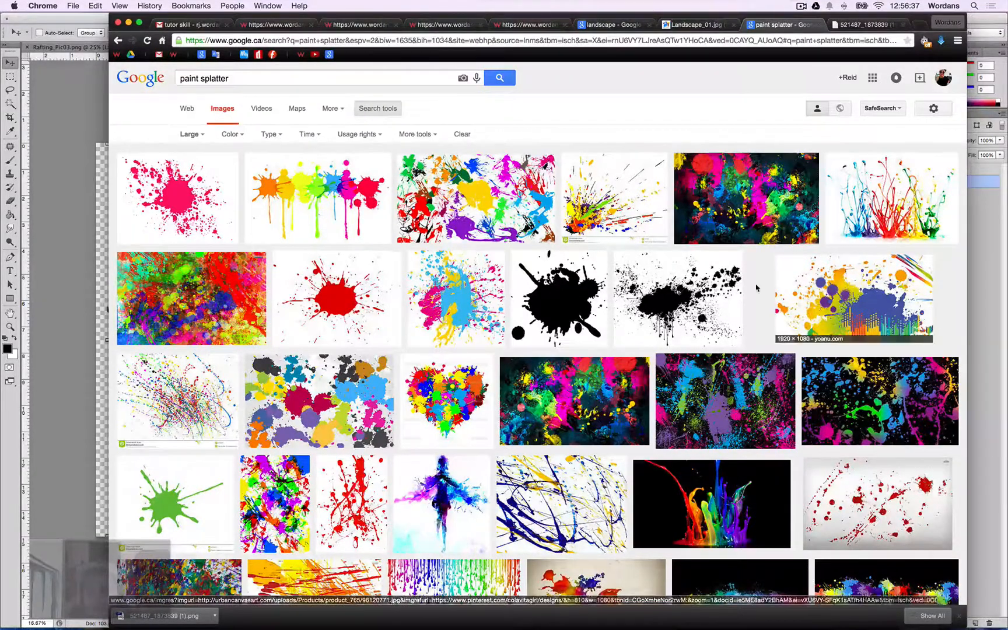
Browse the results and open the black spray paint splatter image in Photoshop.
scroll(754, 288, down, 10)
scroll(754, 288, down, 7)
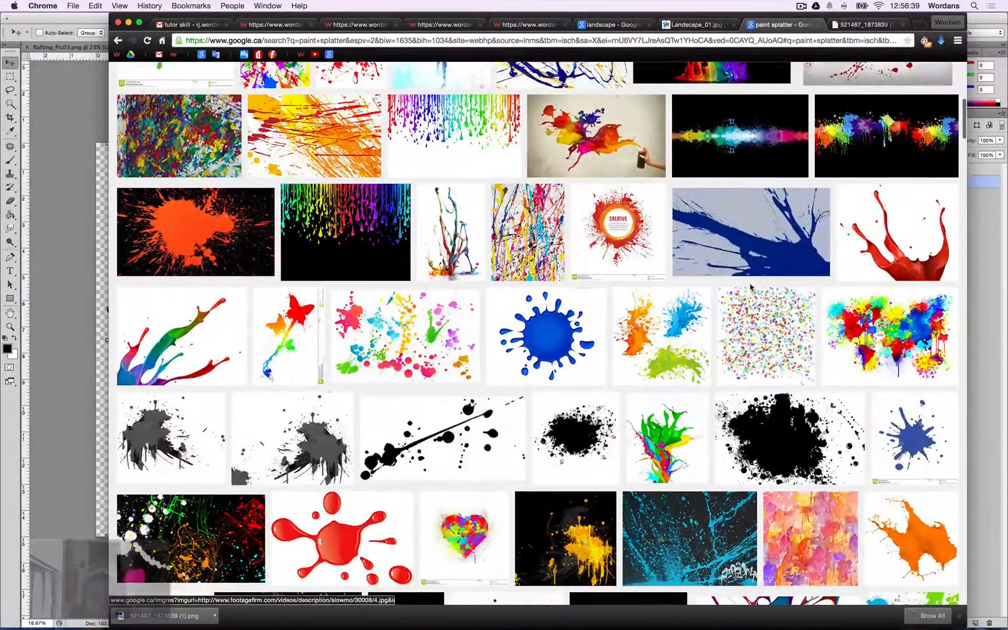
scroll(743, 286, down, 1)
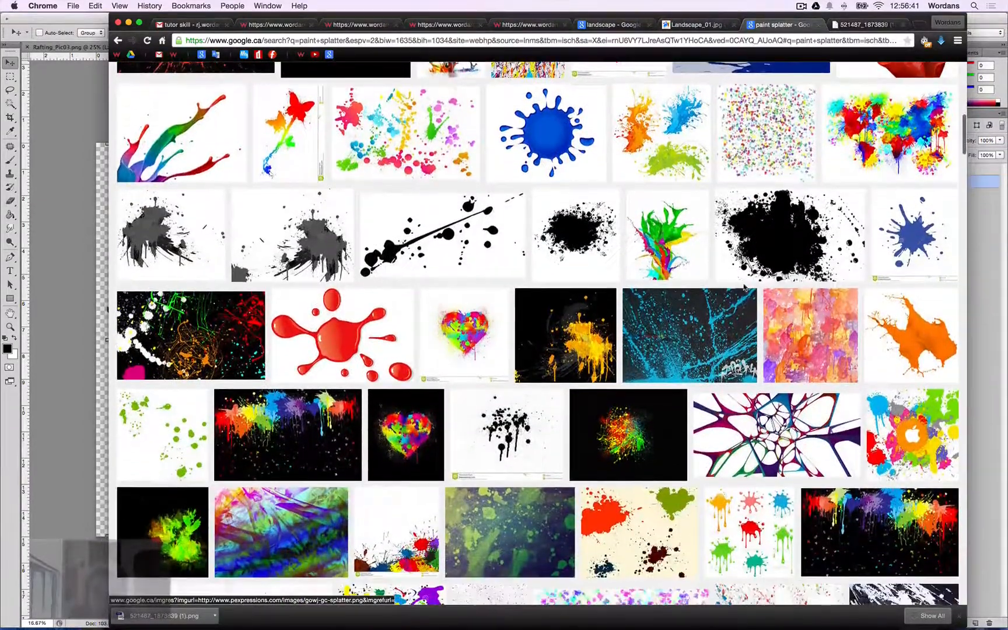
scroll(659, 288, down, 5)
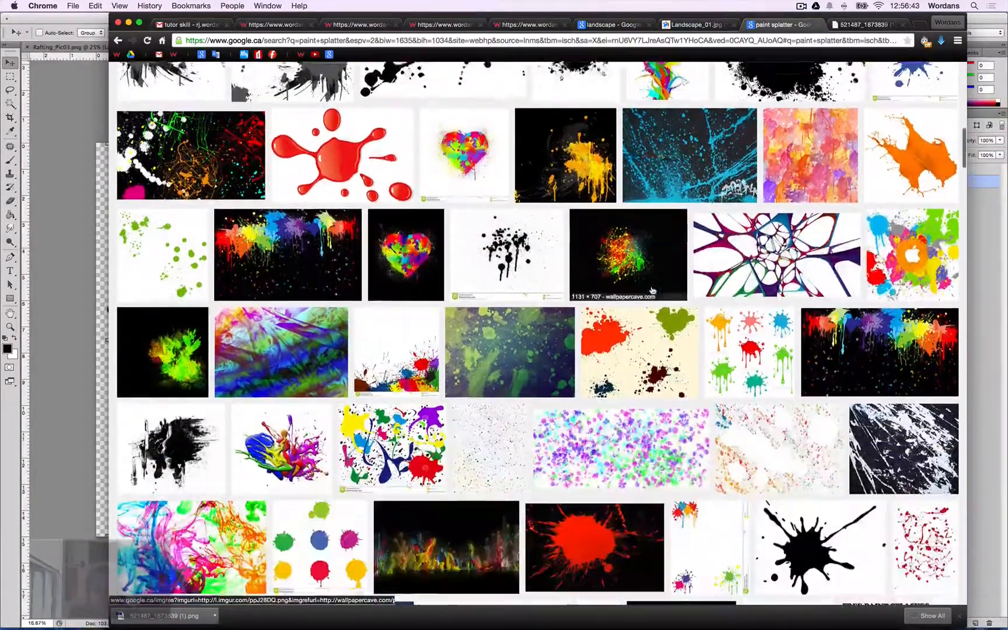
scroll(654, 289, up, 8)
scroll(652, 291, down, 1)
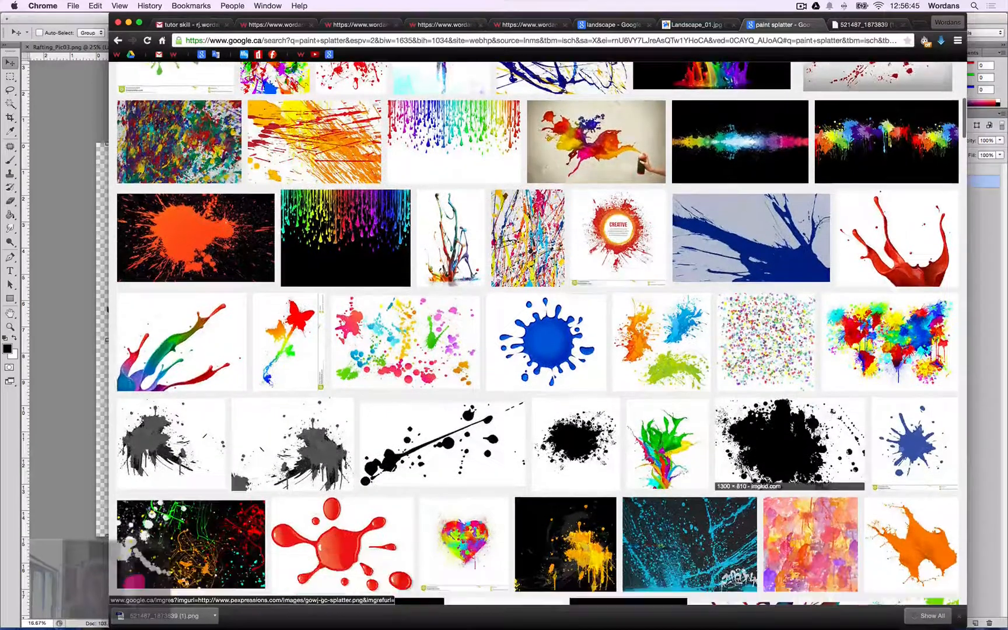
click(805, 434)
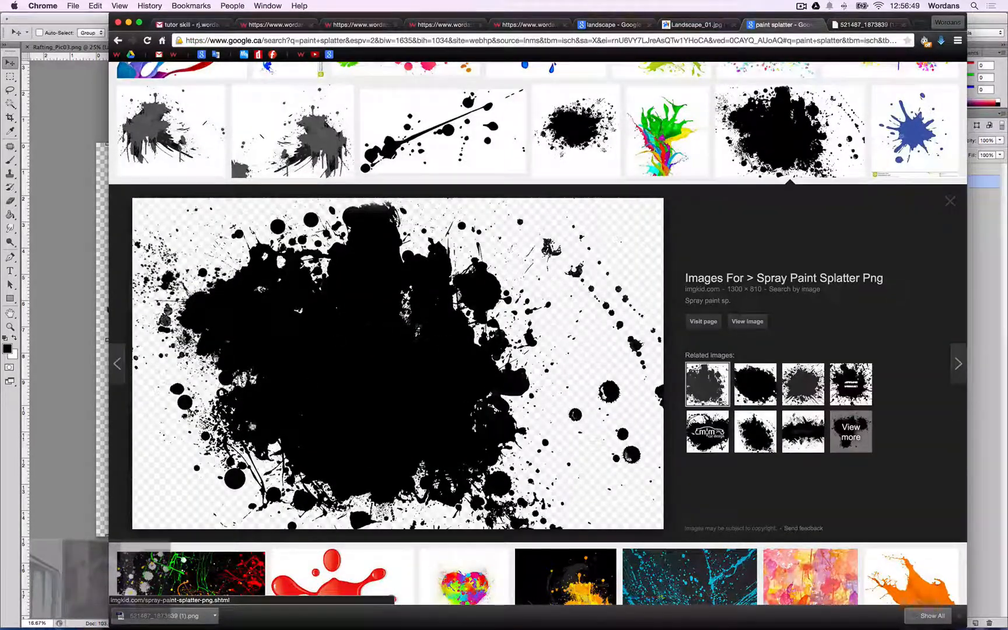
drag(355, 388, 497, 607)
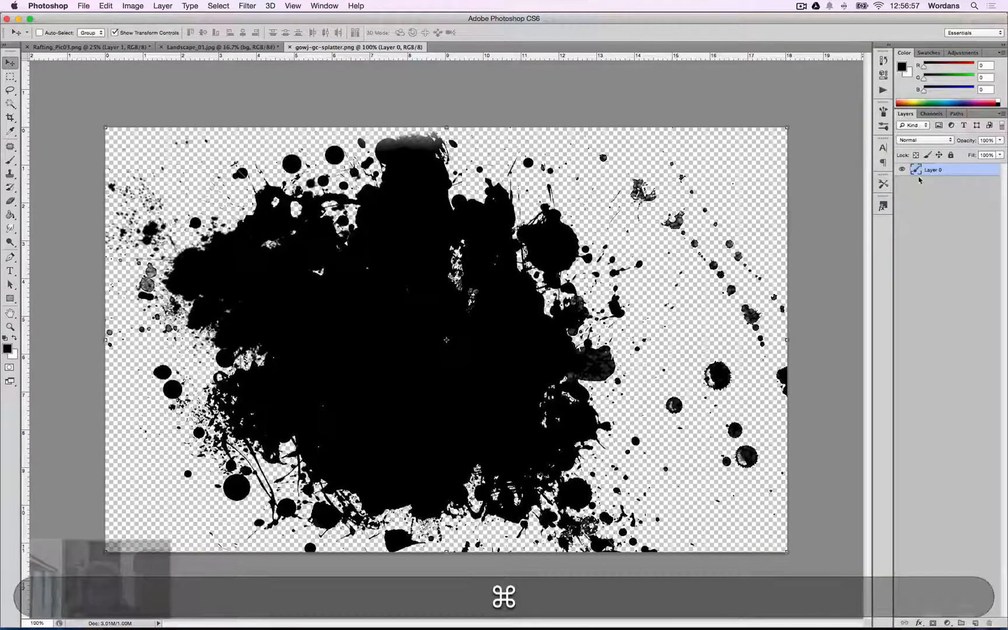
Copy the whole splatter image and paste it into the Landscape_01 document.
key(super+a)
key(super+c)
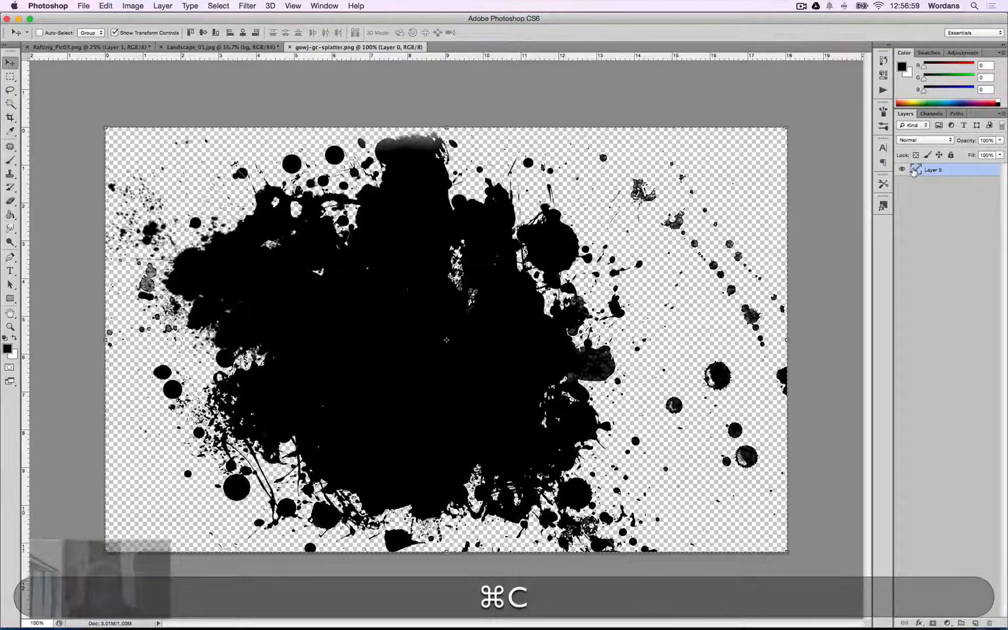
key(ctrl+Tab)
key(super+v)
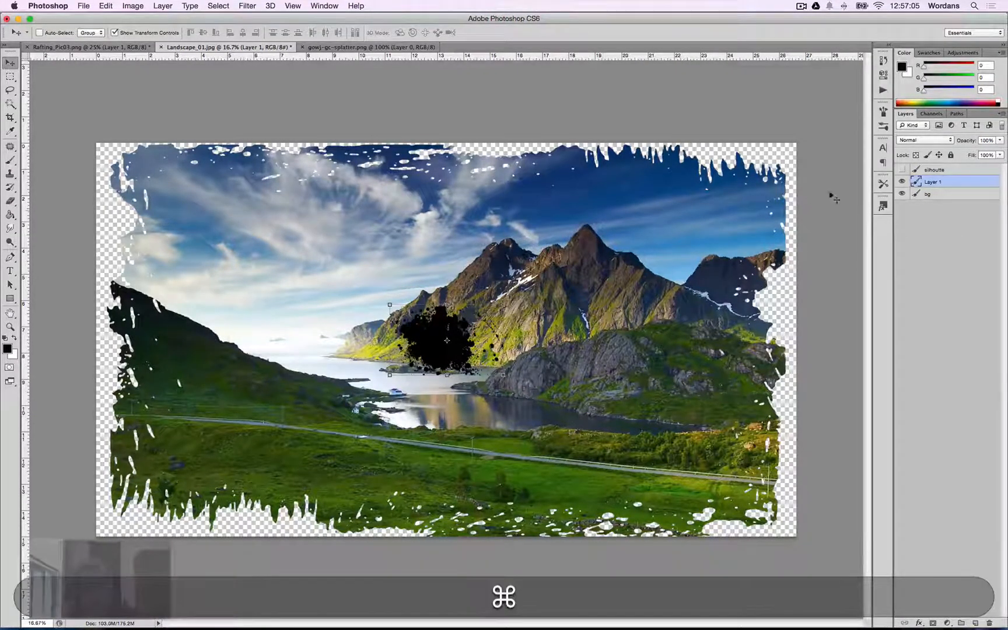
Free Transform the pasted splatter, scaling it proportionally to a height of 15 in.
key(super+t)
click(157, 32)
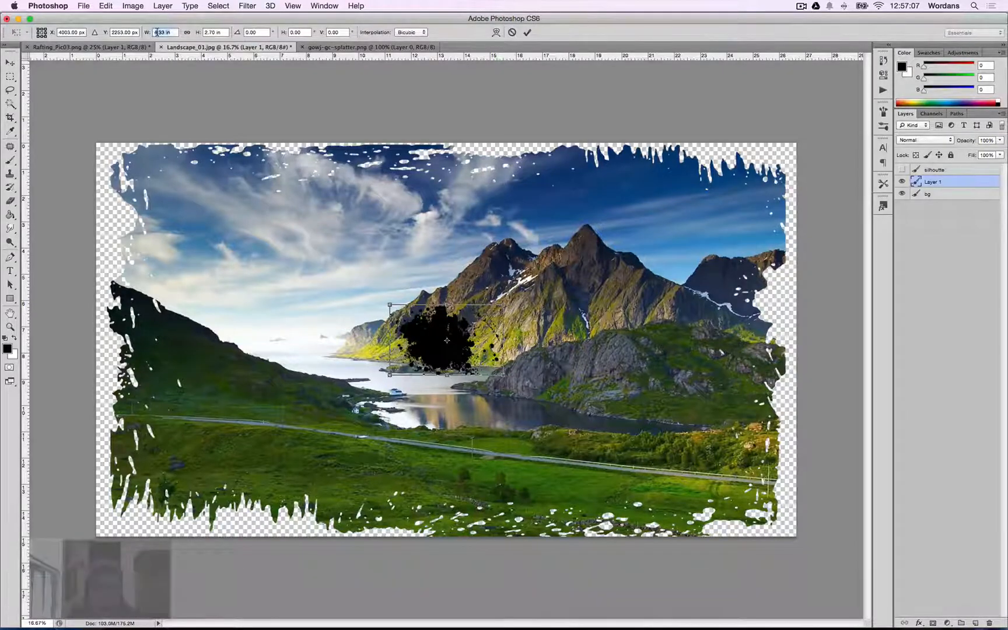
text(15)
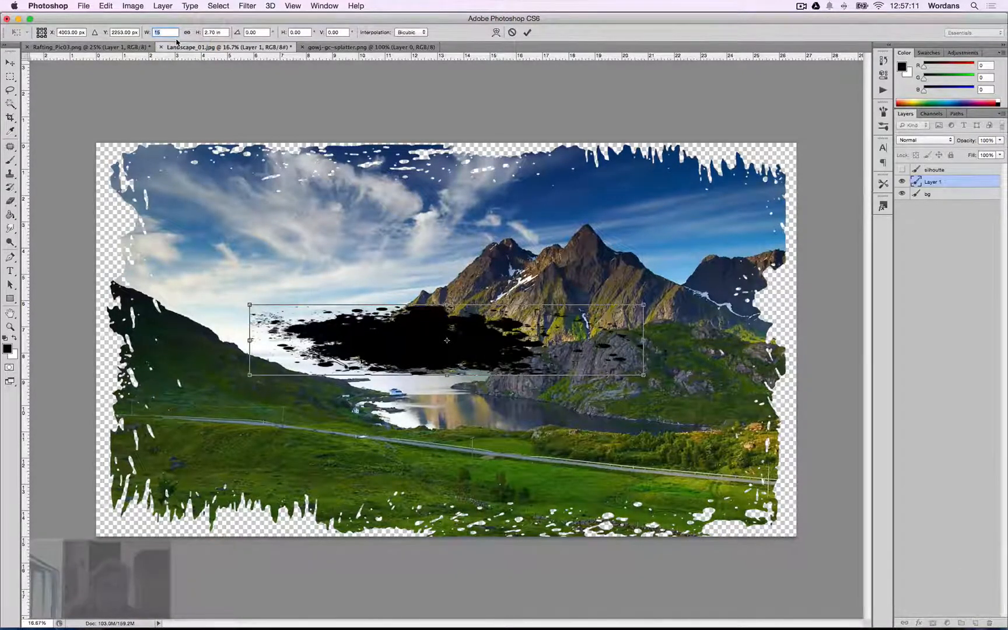
key(super+z)
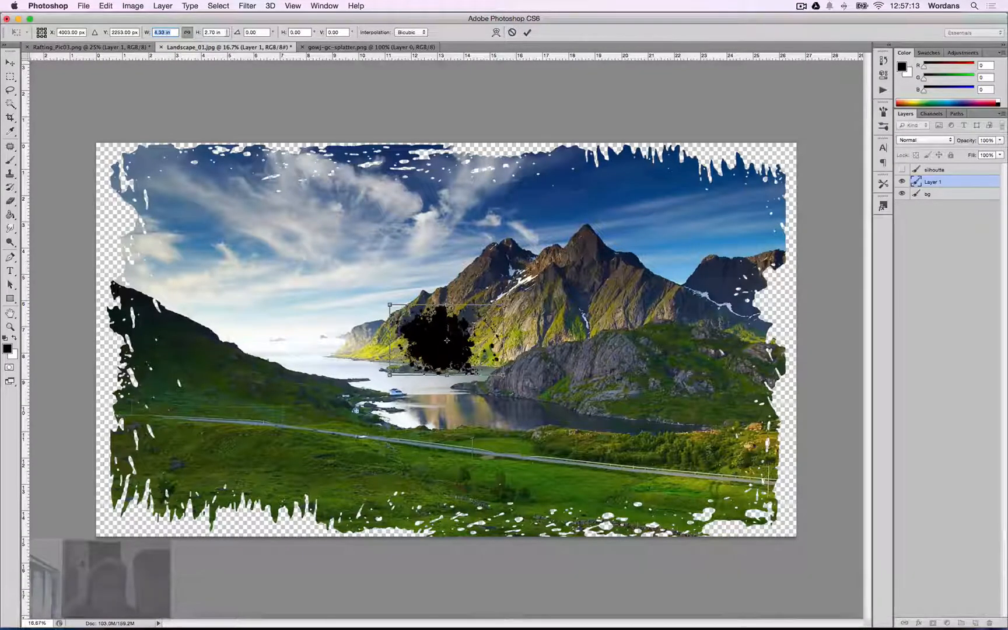
text(15)
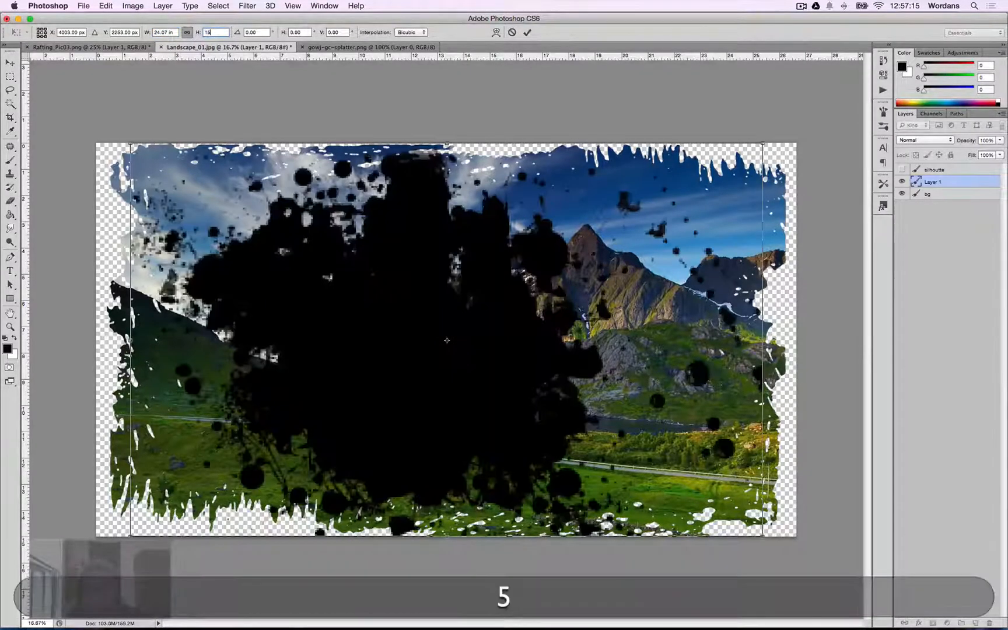
key(Return)
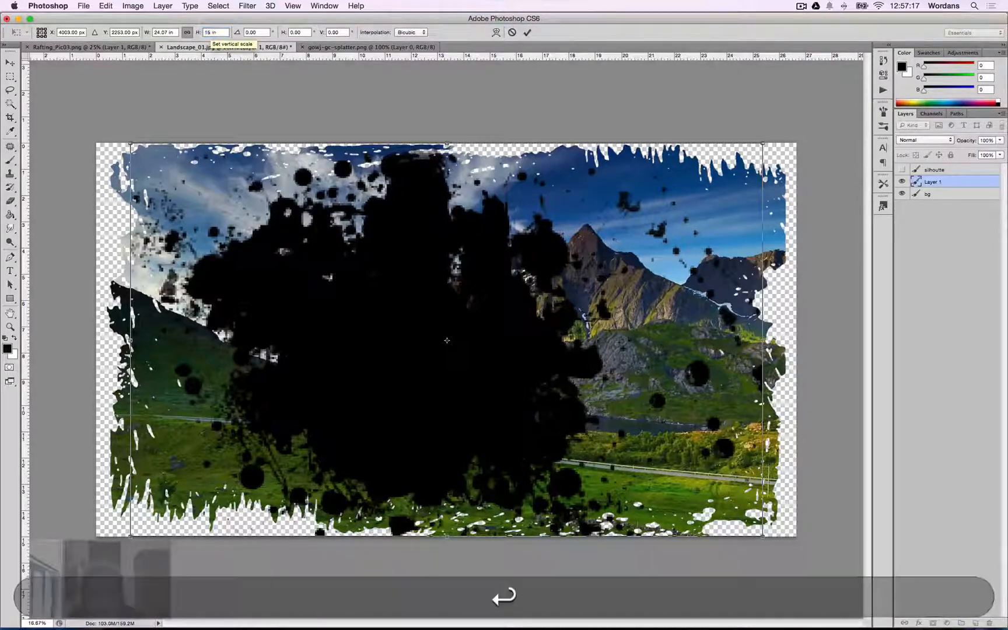
key(Return)
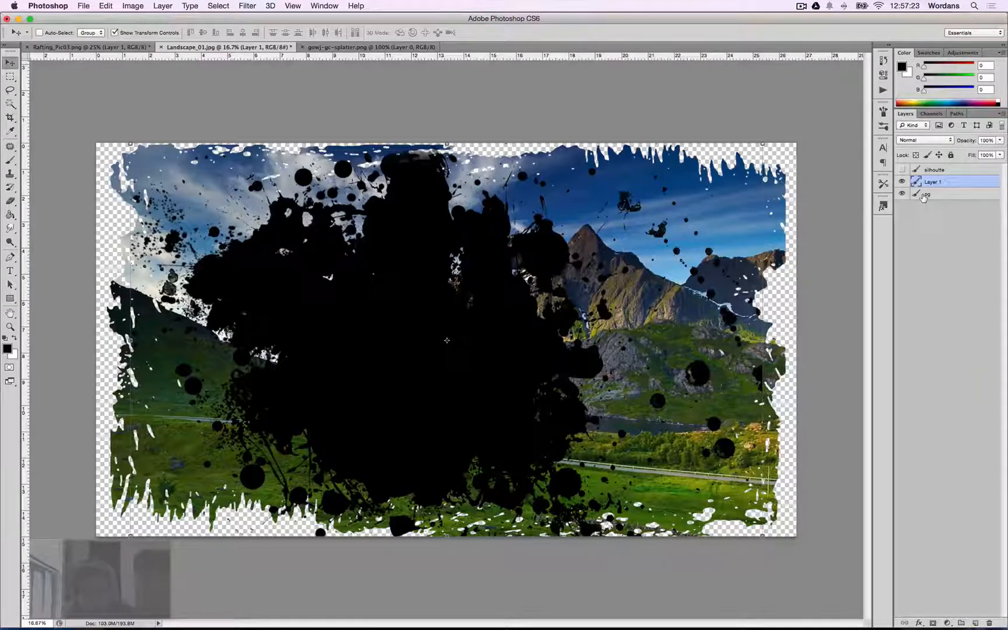
Step back through the history to remove the pasted splatter and restore the full bg image, then deselect.
key(alt+super+z)
key(alt+super+z)
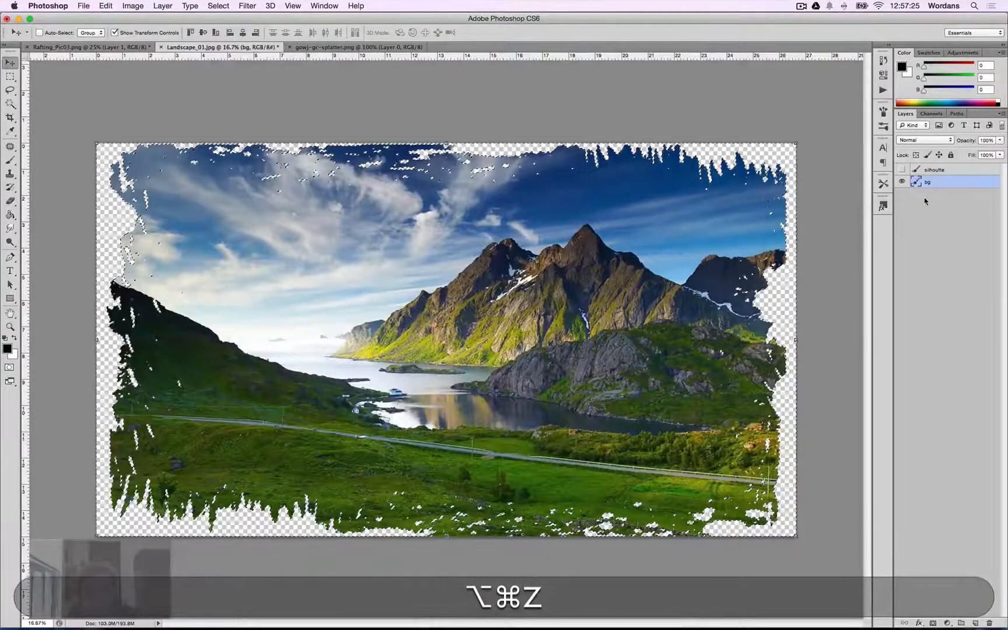
key(alt+super+z)
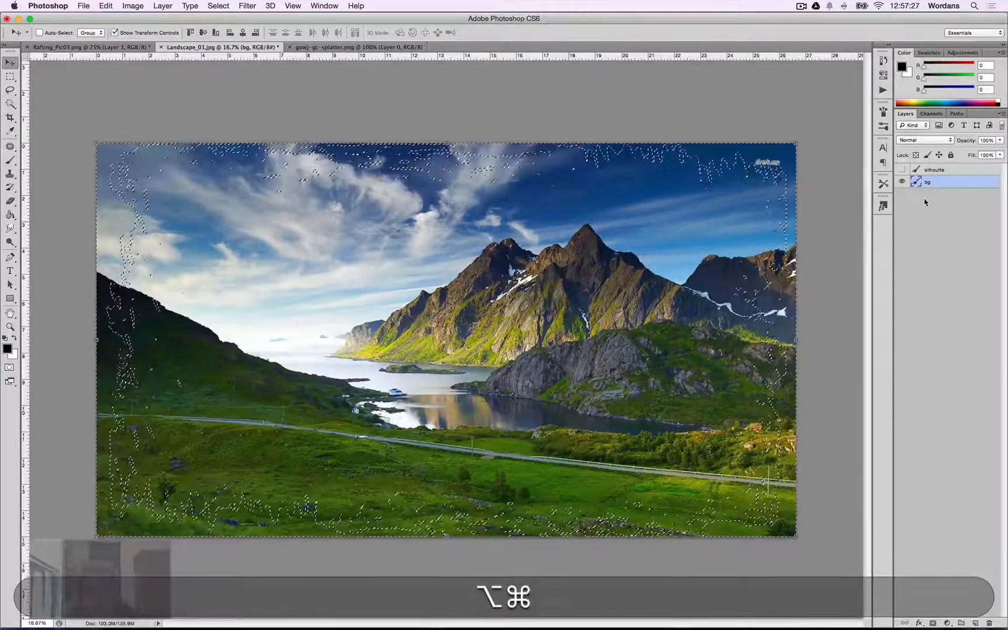
key(super+d)
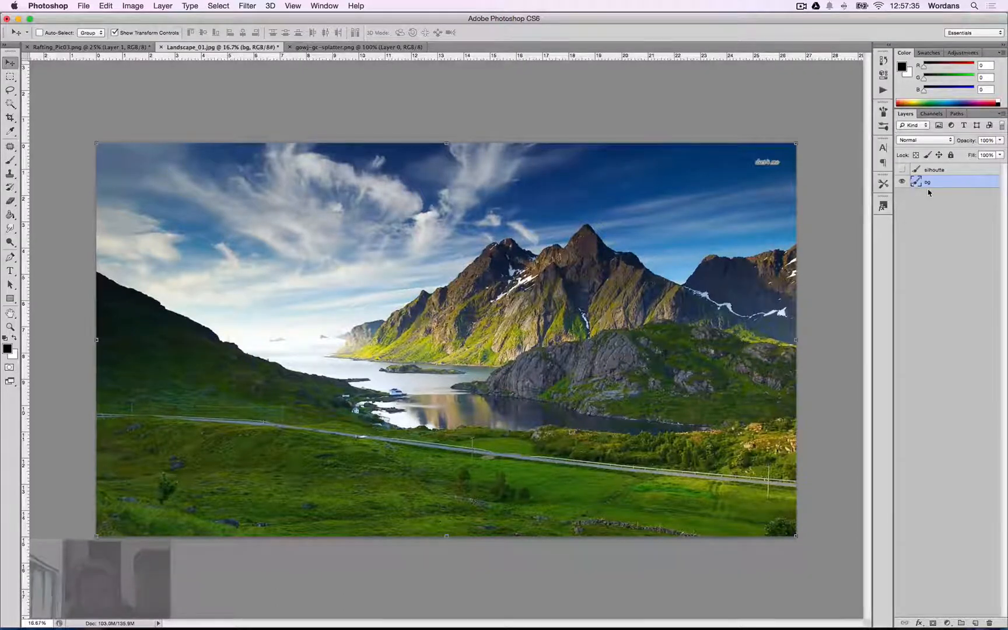
Duplicate the bg layer.
right_click(929, 187)
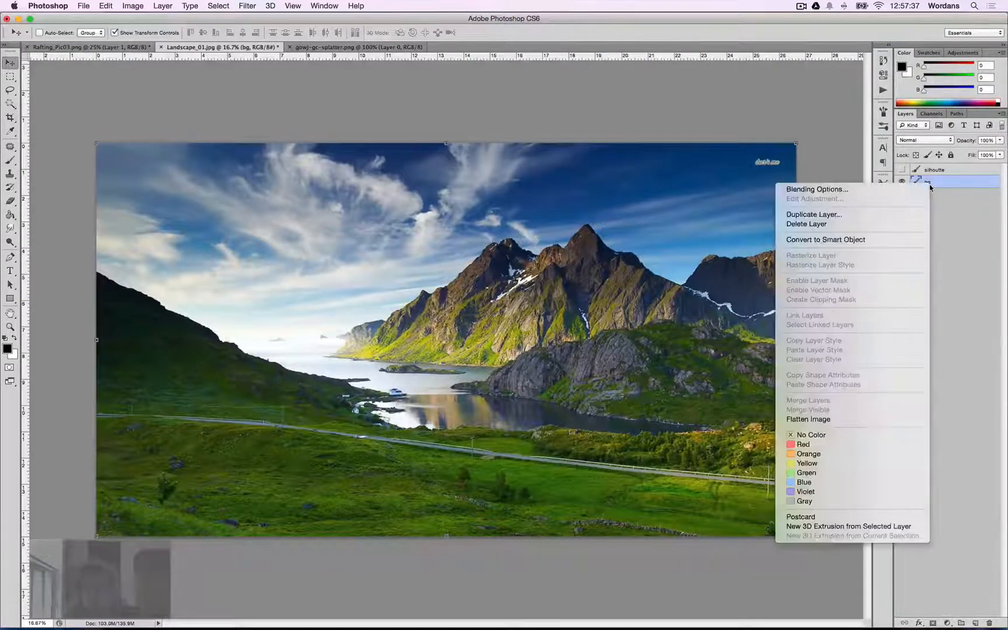
click(967, 243)
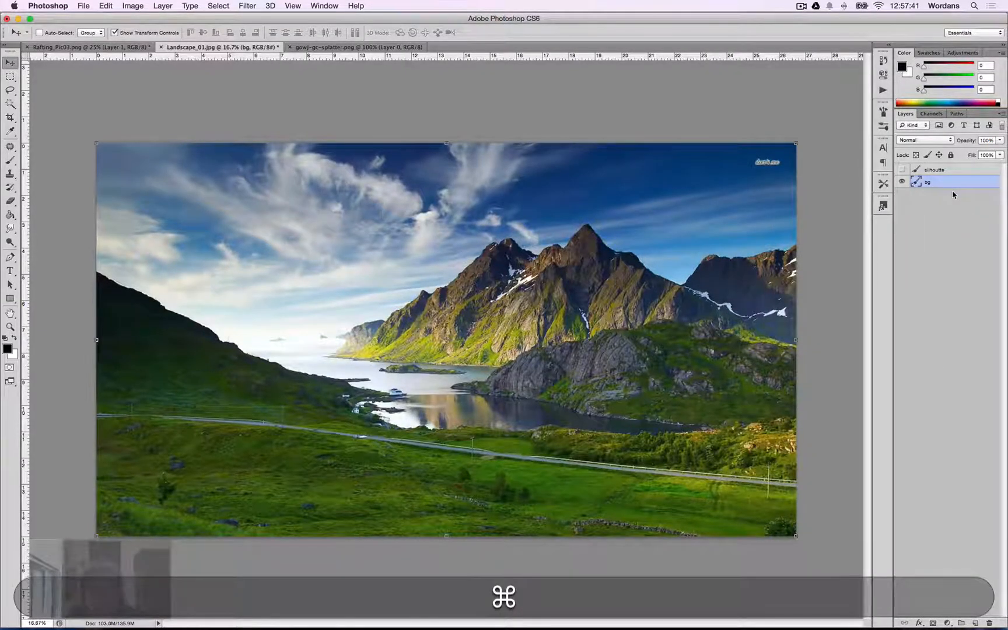
key(super+j)
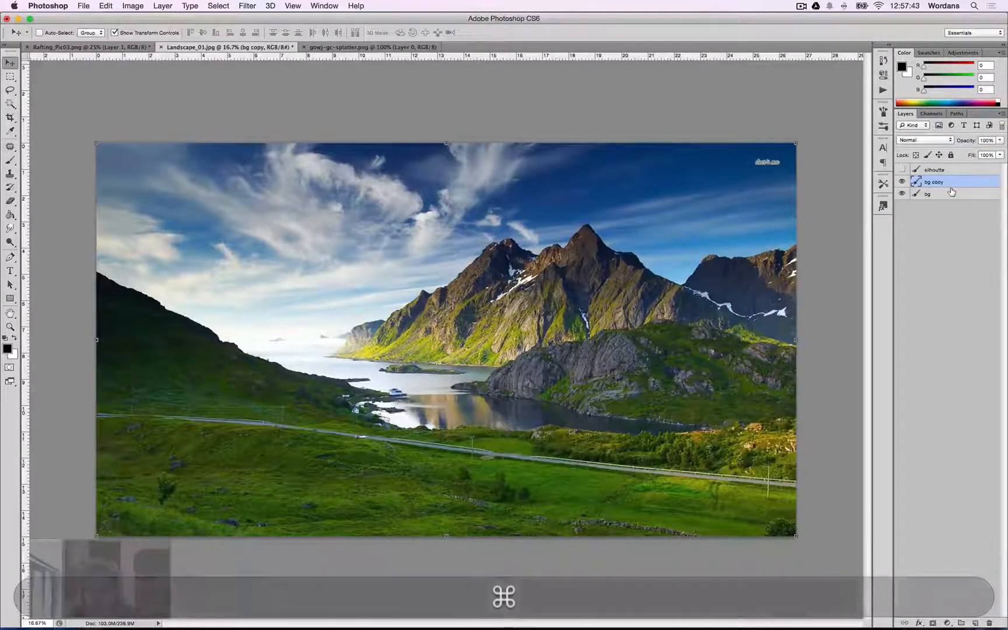
Load the silhoutte selection, invert it, delete the outside area from bg copy, and deselect.
super+click(918, 169)
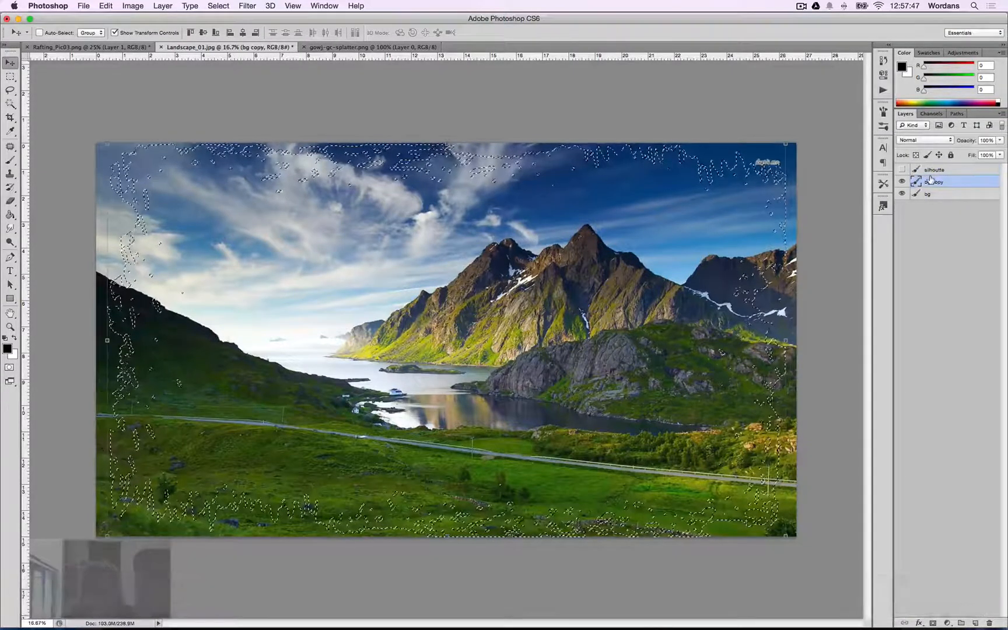
key(super+shift+i)
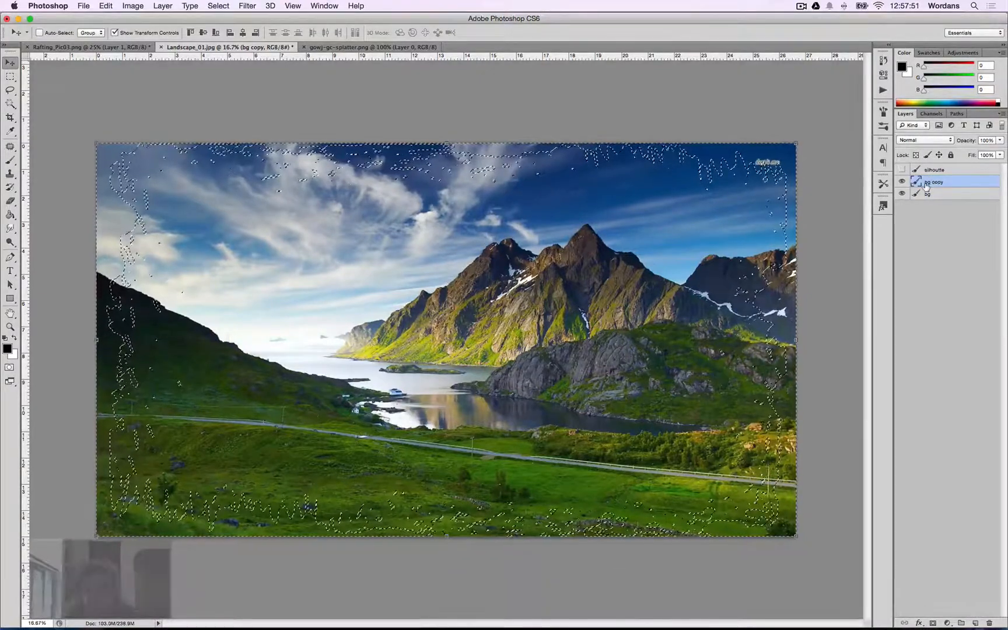
key(BackSpace)
key(super+d)
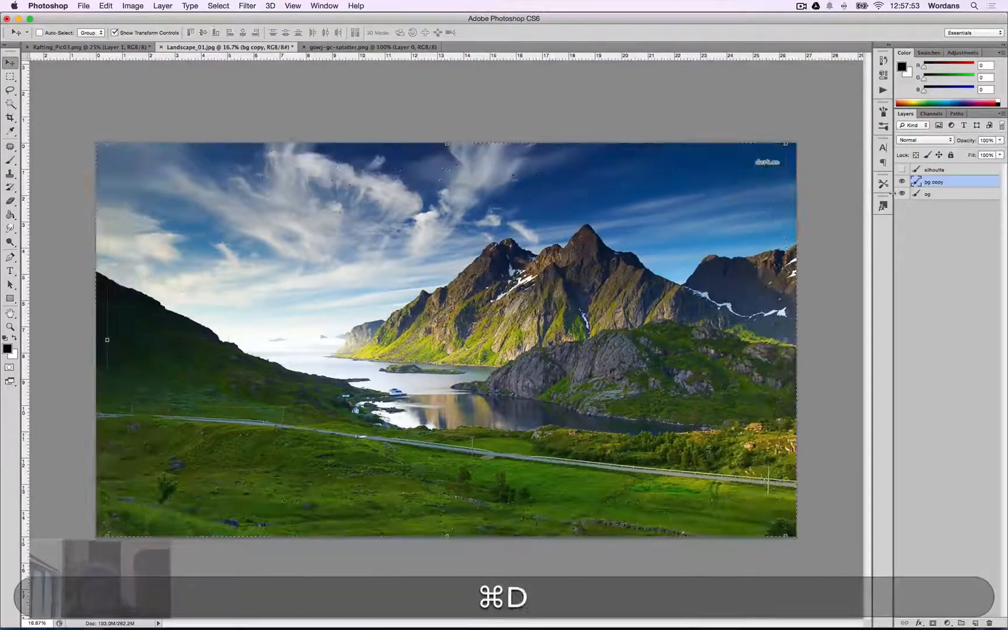
Hide the bg copy layer and select the bg layer.
click(903, 193)
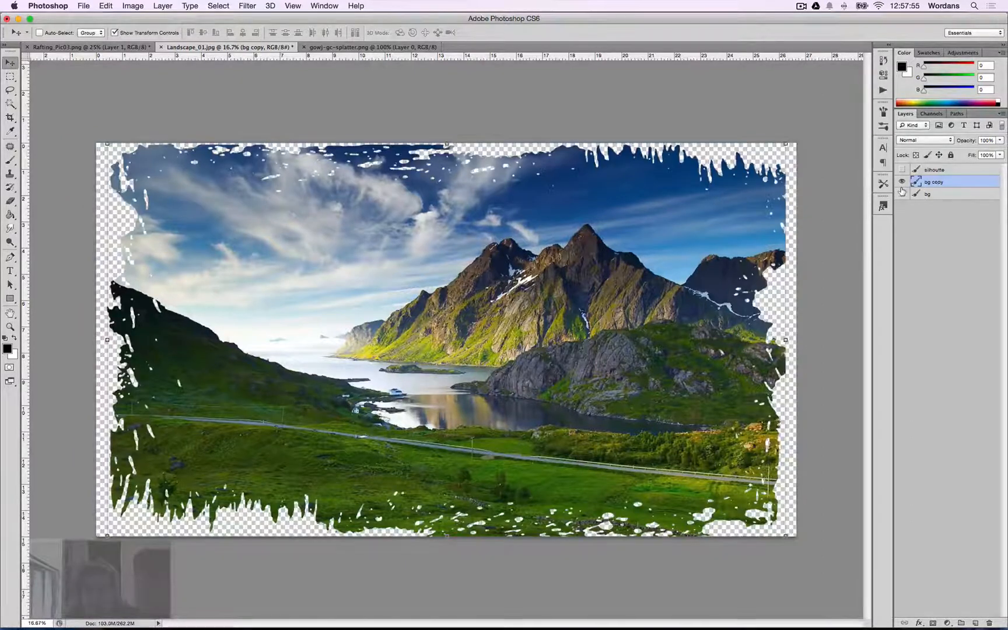
click(903, 193)
click(902, 193)
alt+click(903, 193)
click(928, 193)
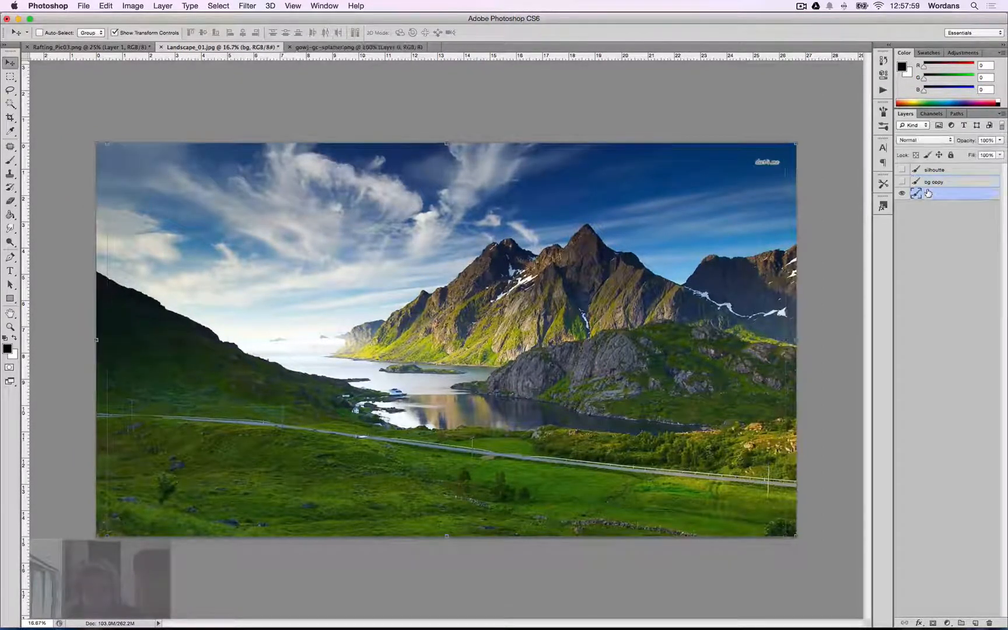
Duplicate the bg layer again and hide the original bg layer.
key(super+j)
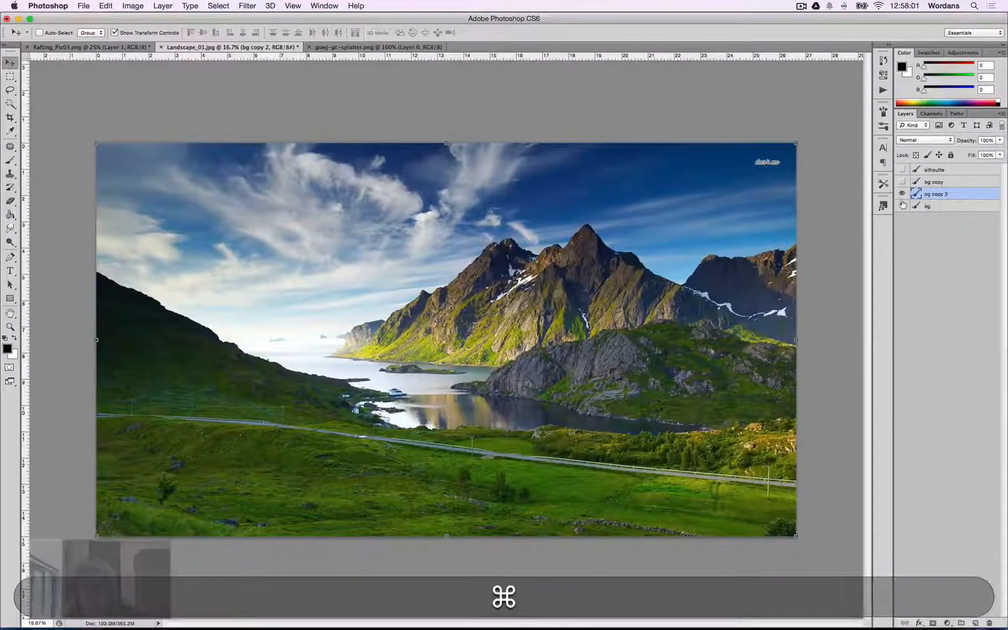
click(901, 205)
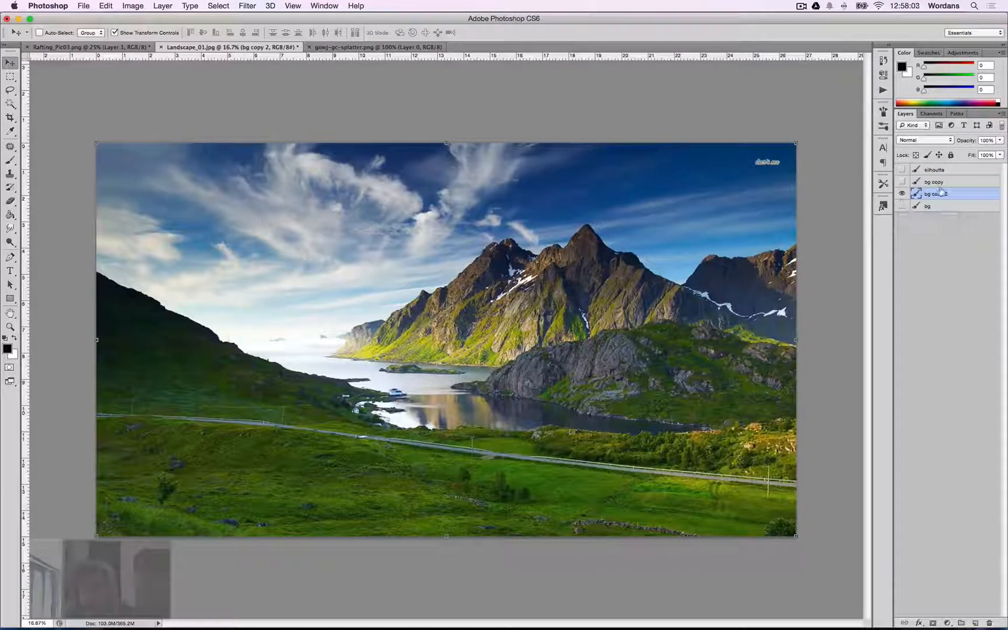
Rename the new copy layer bg splatter and switch to the splatter document.
double_click(945, 193)
key(super+slash)
key(super+Right)
key(BackSpace)
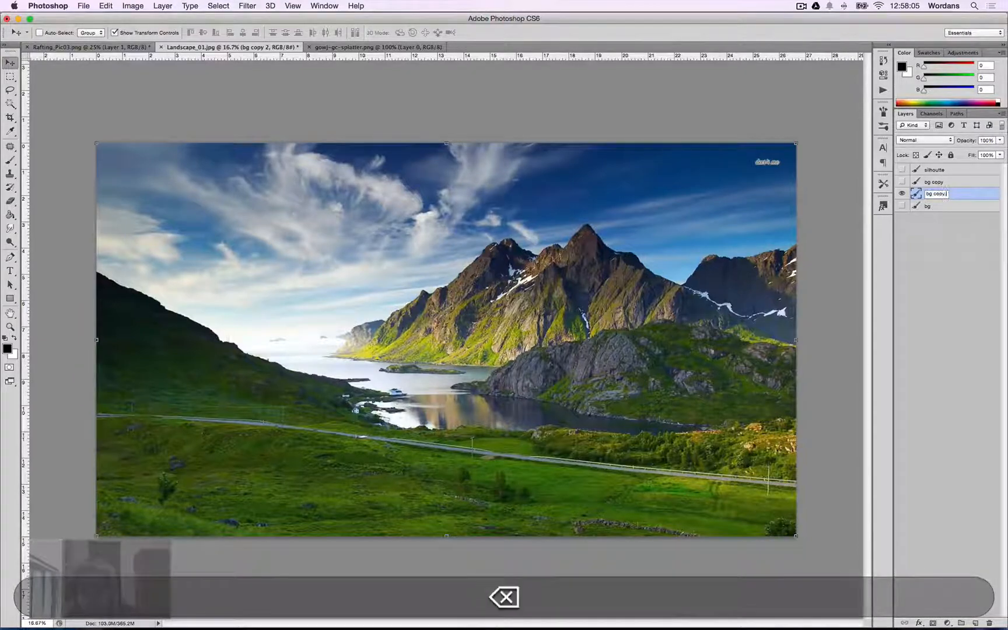
key(BackSpace)
text(s)
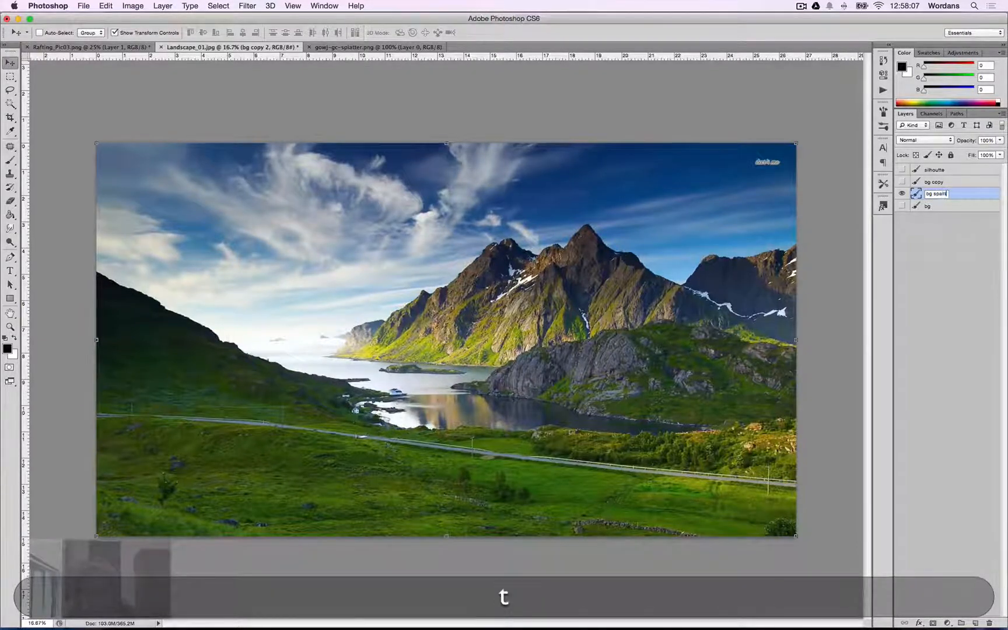
text(platt)
key(BackSpace)
text(tter)
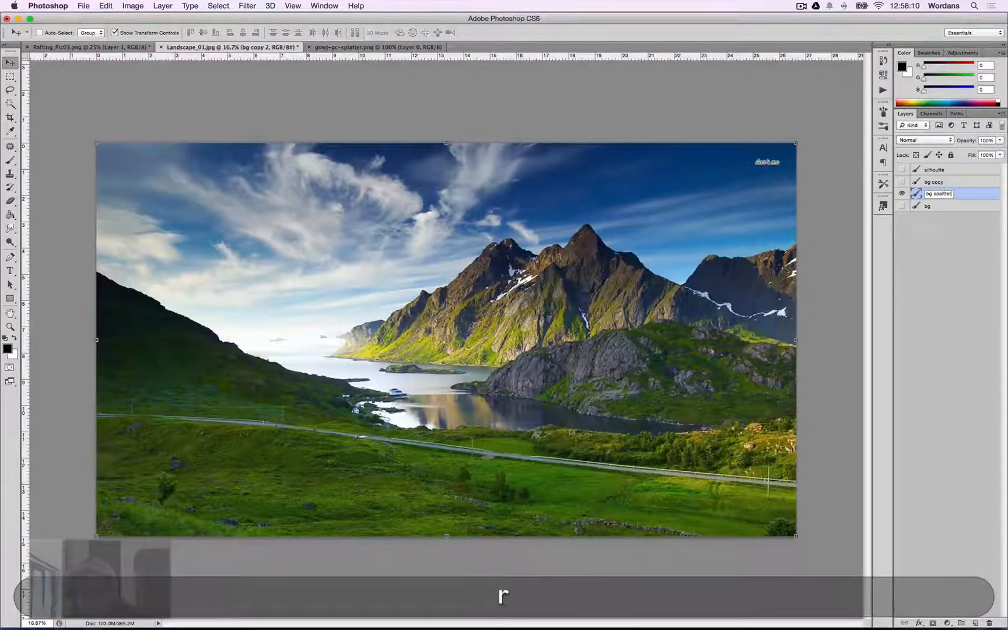
key(Return)
key(ctrl+Tab)
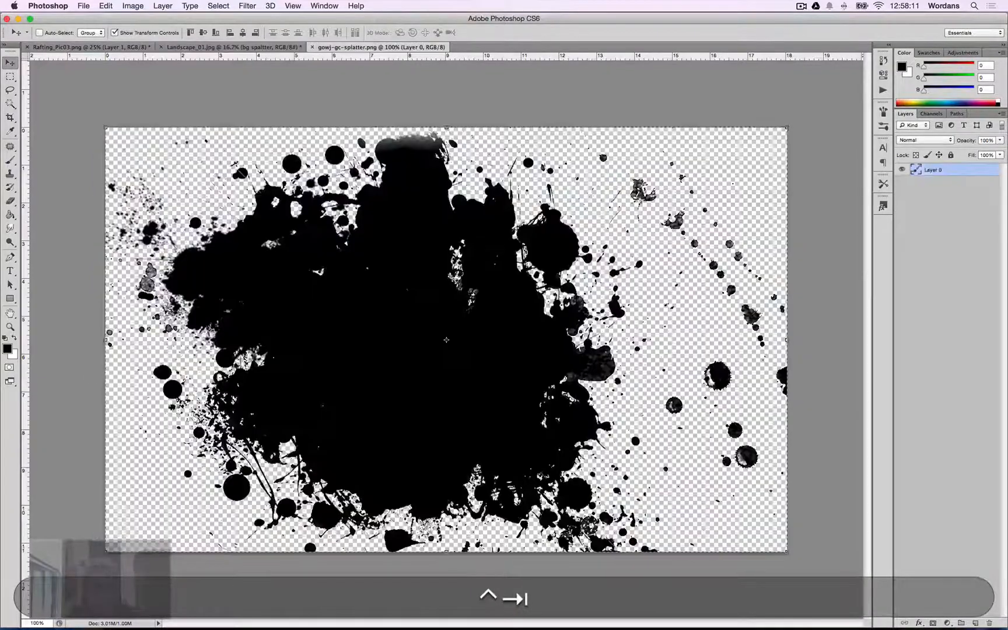
Copy the splatter image and paste it into the landscape document.
key(super+c)
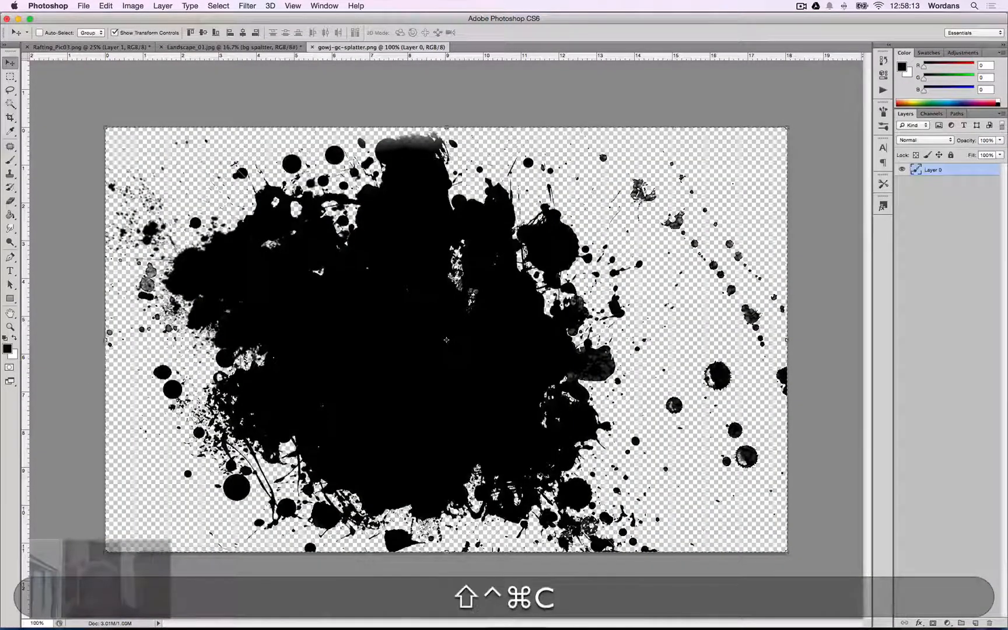
key(ctrl+shift+super+Tab)
key(super+v)
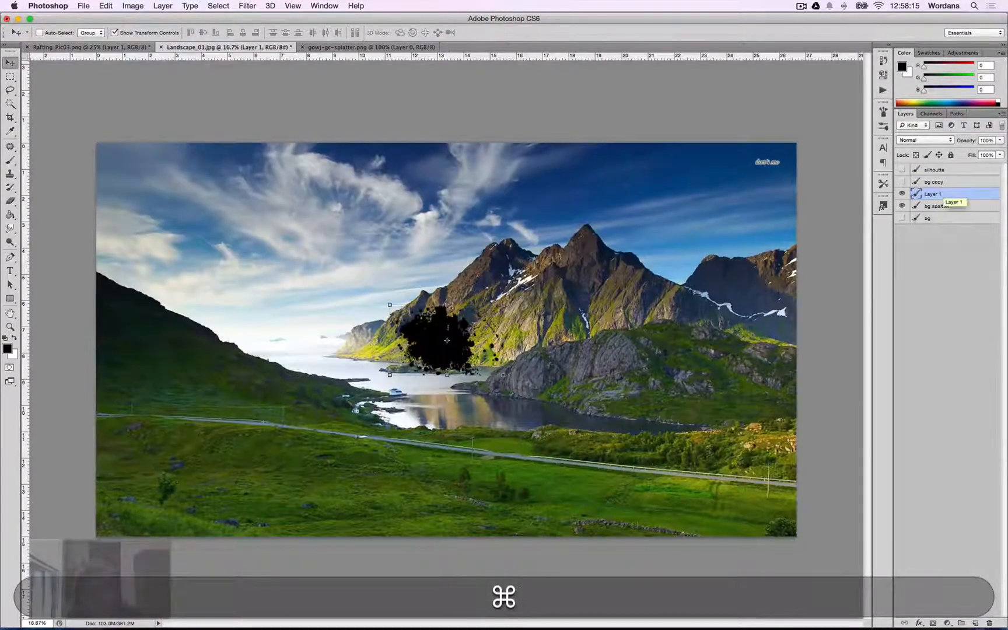
Free-transform the pasted splatter with proportions linked, setting its height to 15 in.
key(super+t)
click(187, 32)
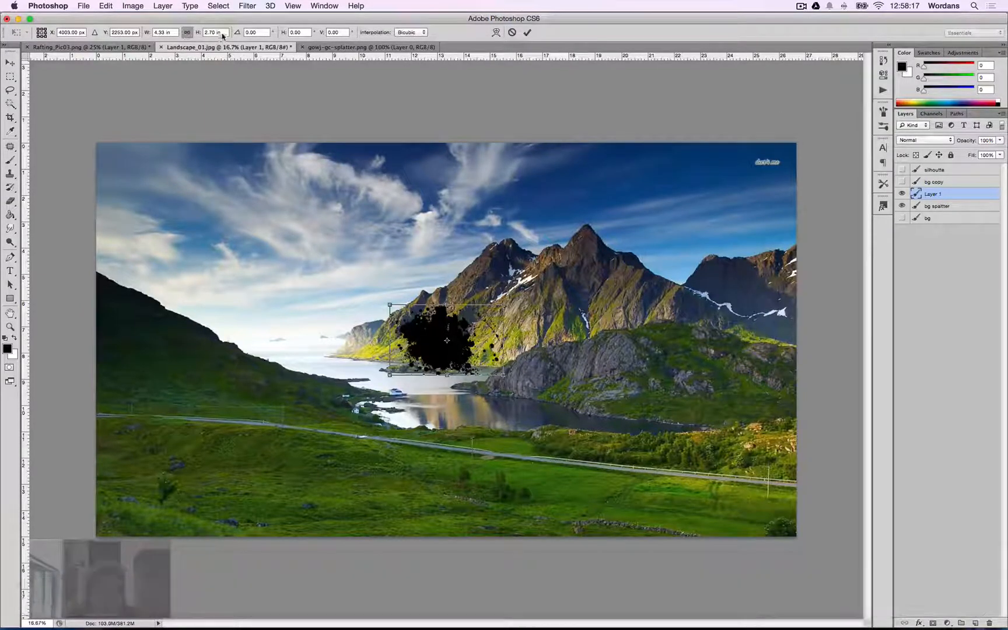
text(15)
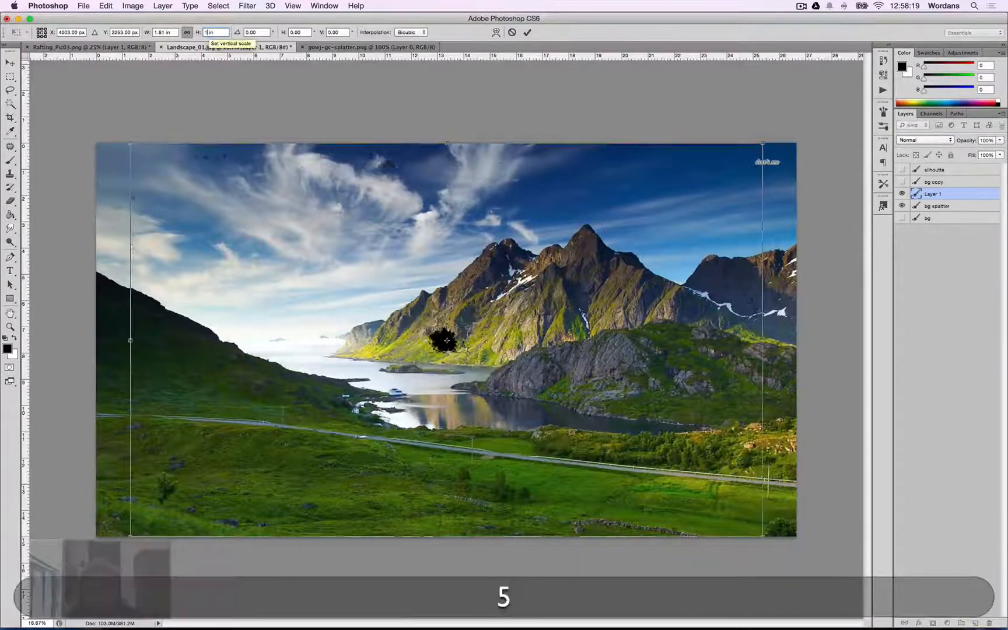
key(Return)
key(Return)
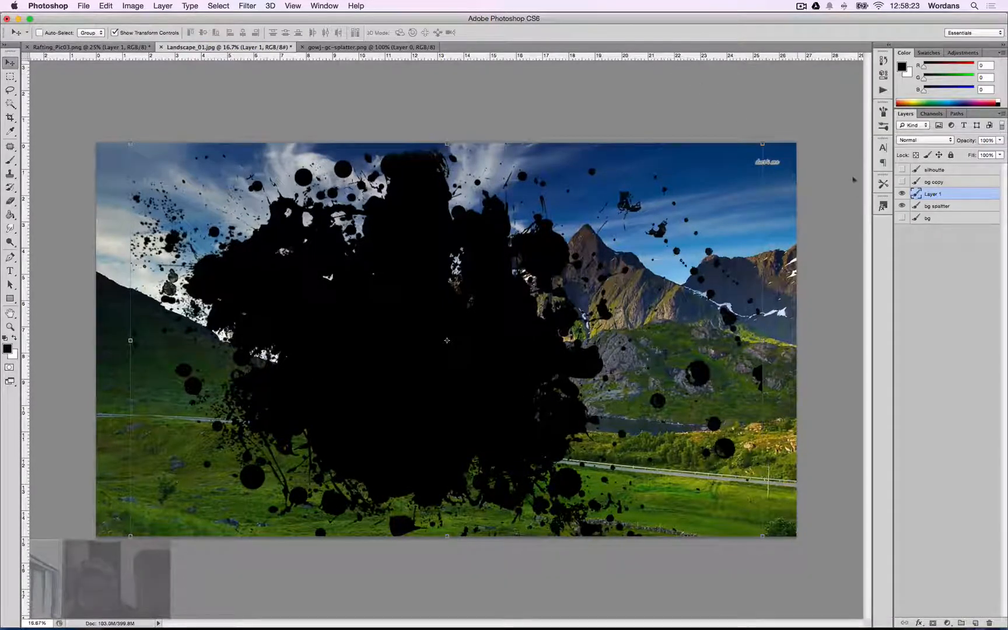
Rename the pasted splatter layer spatter.
key(super)
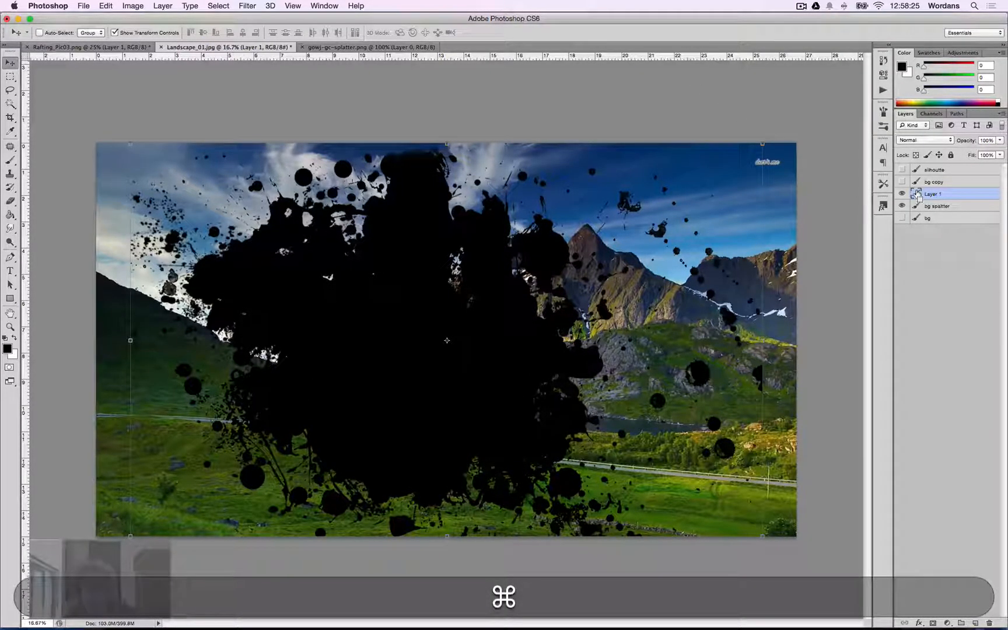
double_click(932, 194)
text(spal)
key(BackSpace)
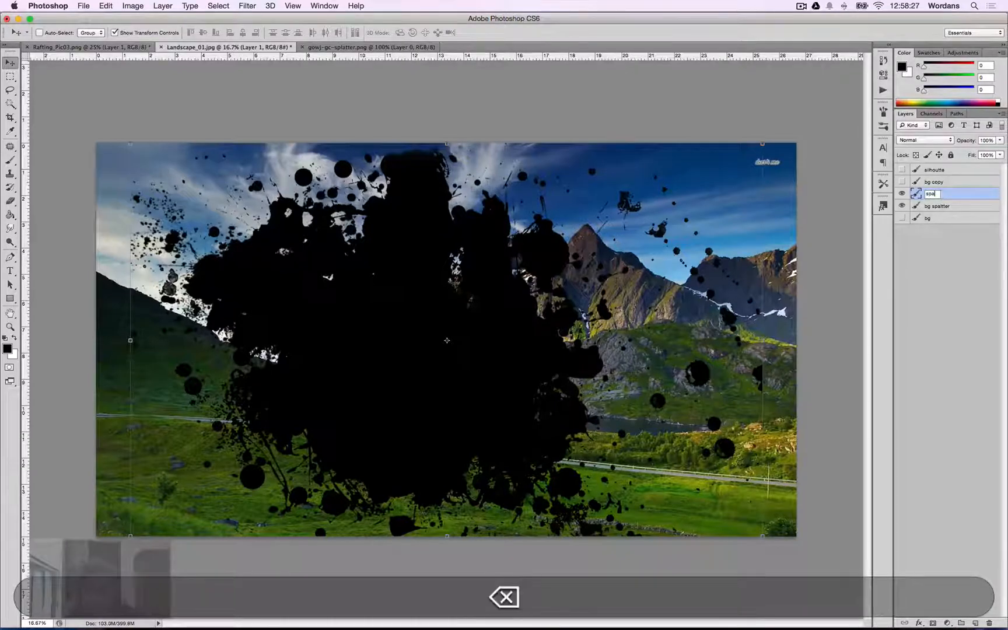
text(ltter)
key(Return)
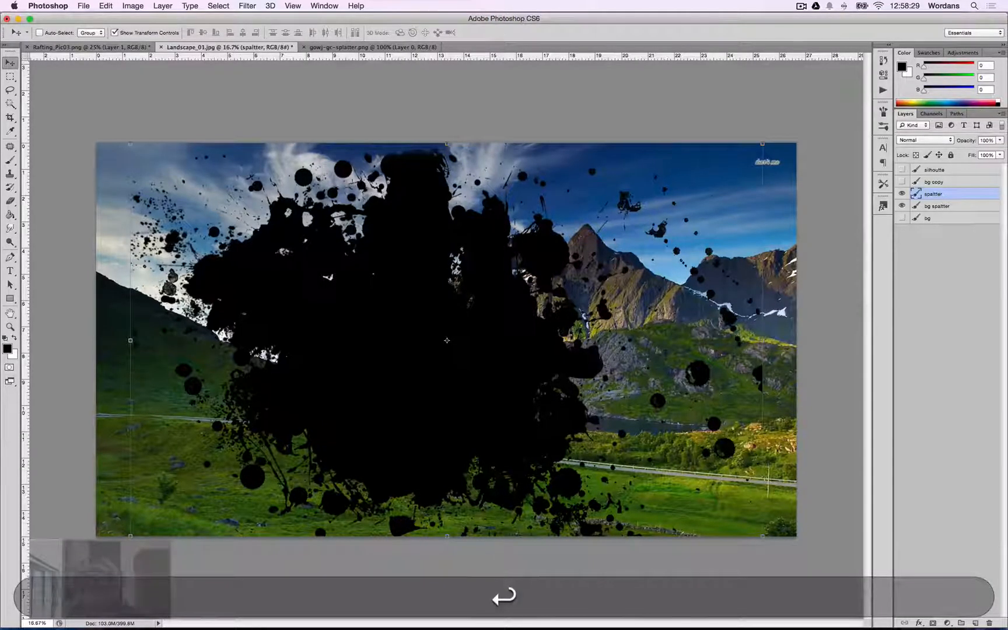
Move the spatter layer above bg copy and group it together with the silhoutte layer.
drag(944, 184, 949, 189)
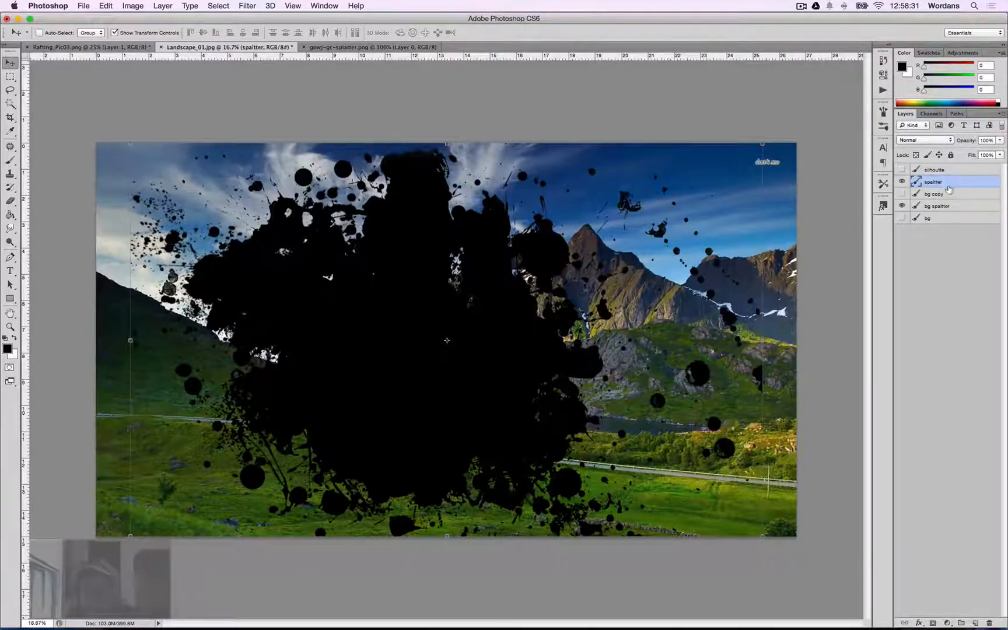
shift+click(934, 169)
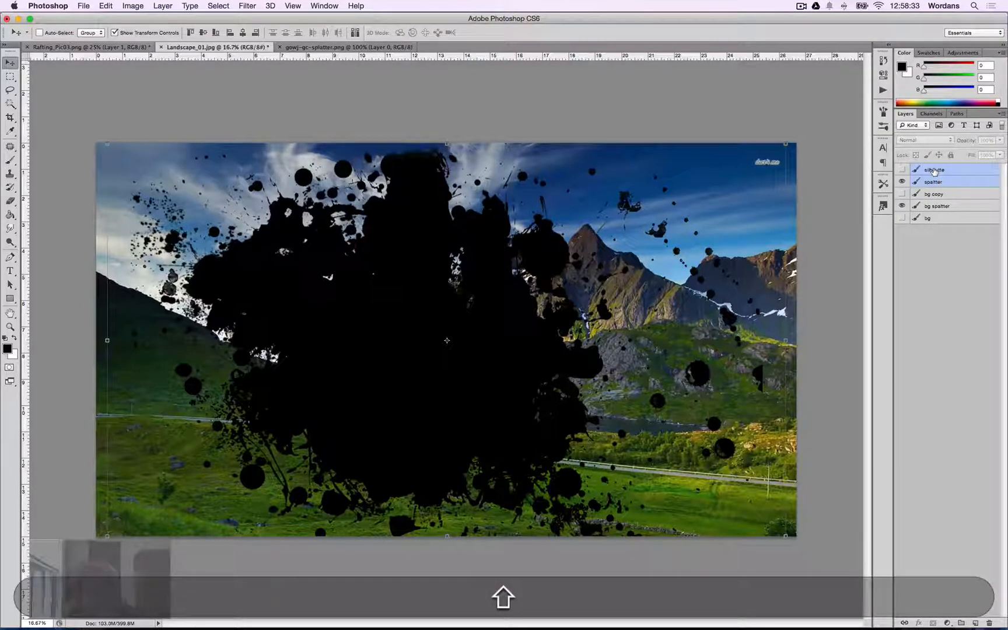
key(super+g)
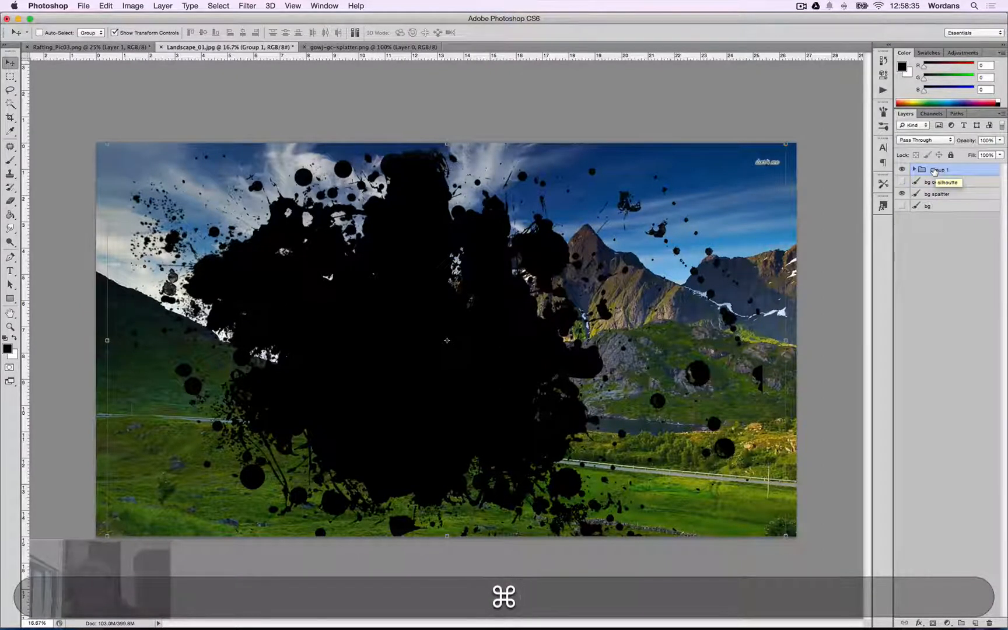
Rename the new group textures.
key(super+slash)
double_click(937, 169)
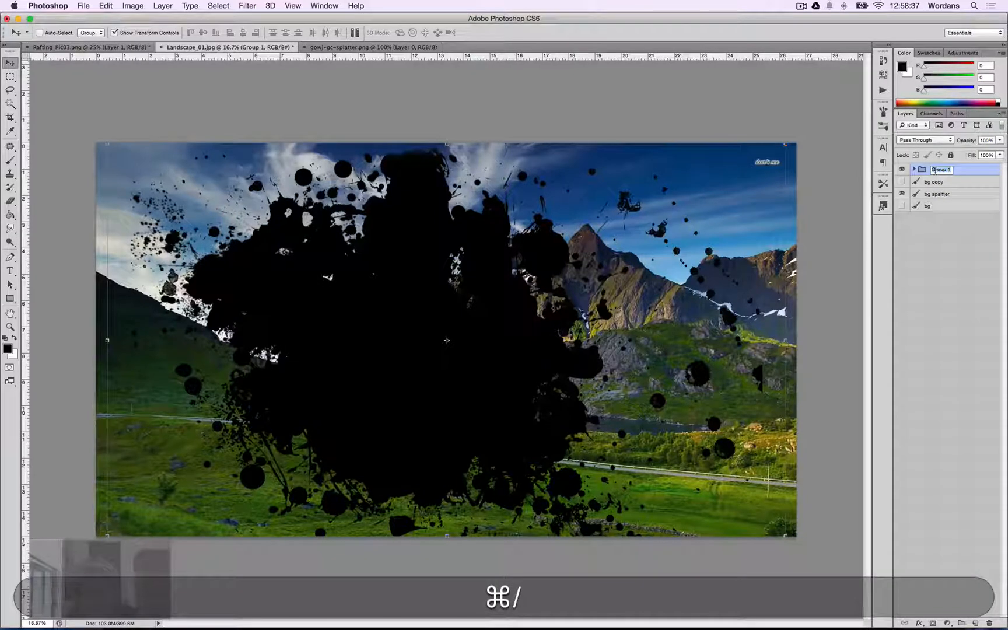
text(text)
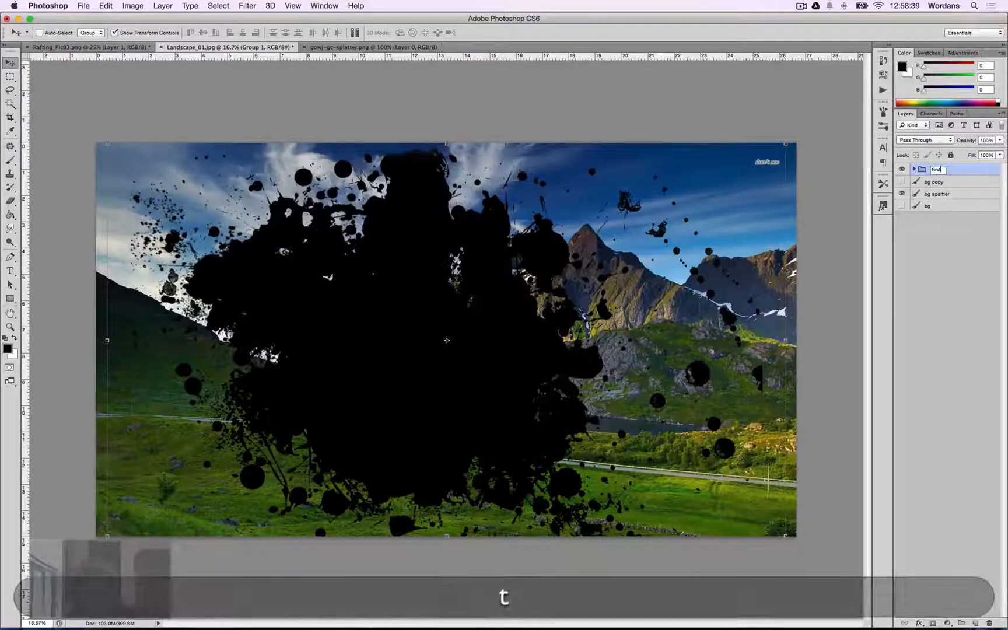
key(BackSpace)
key(BackSpace)
text(xtures)
key(Return)
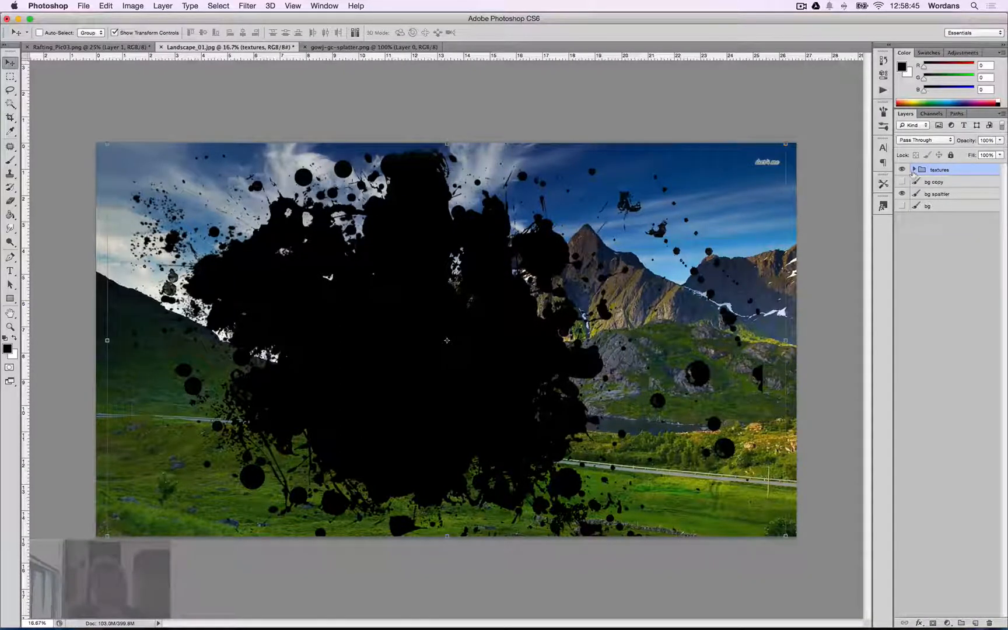
Expand the textures group, load the spatter layer's shape as a selection, and hide the spatter layer.
click(914, 170)
click(953, 195)
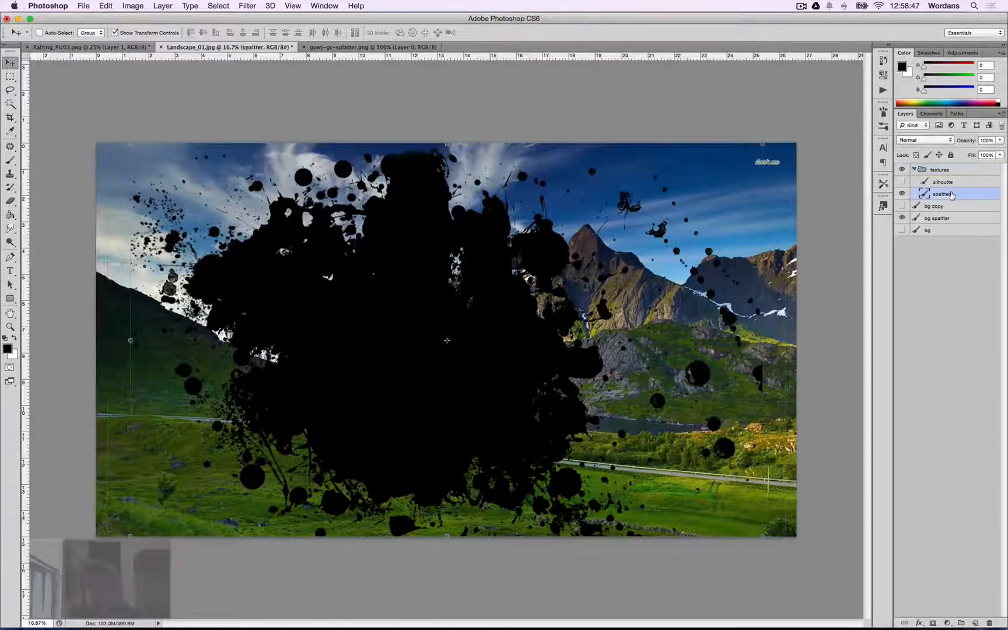
super+click(926, 195)
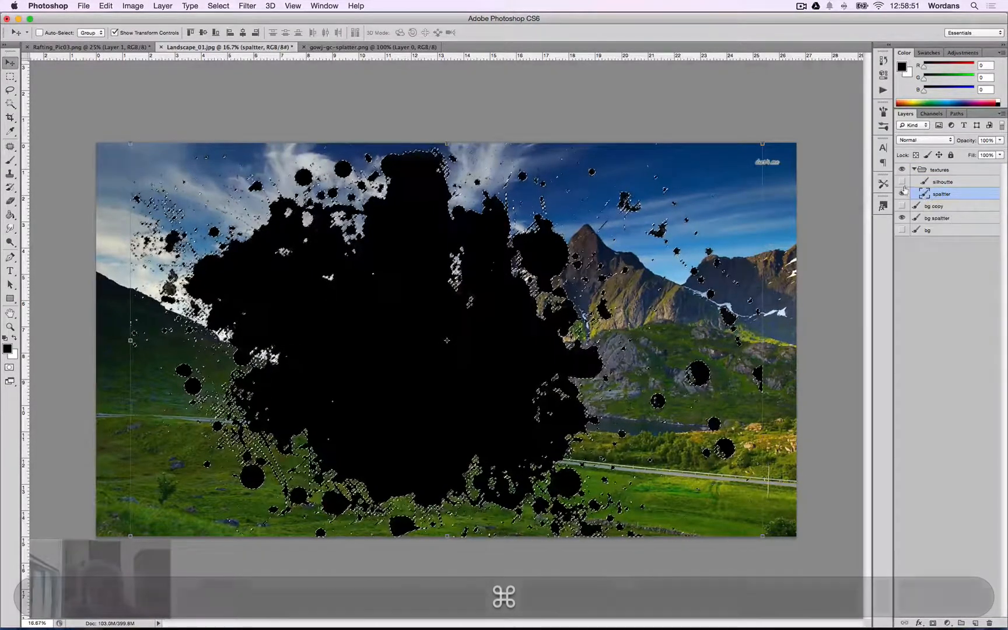
click(902, 194)
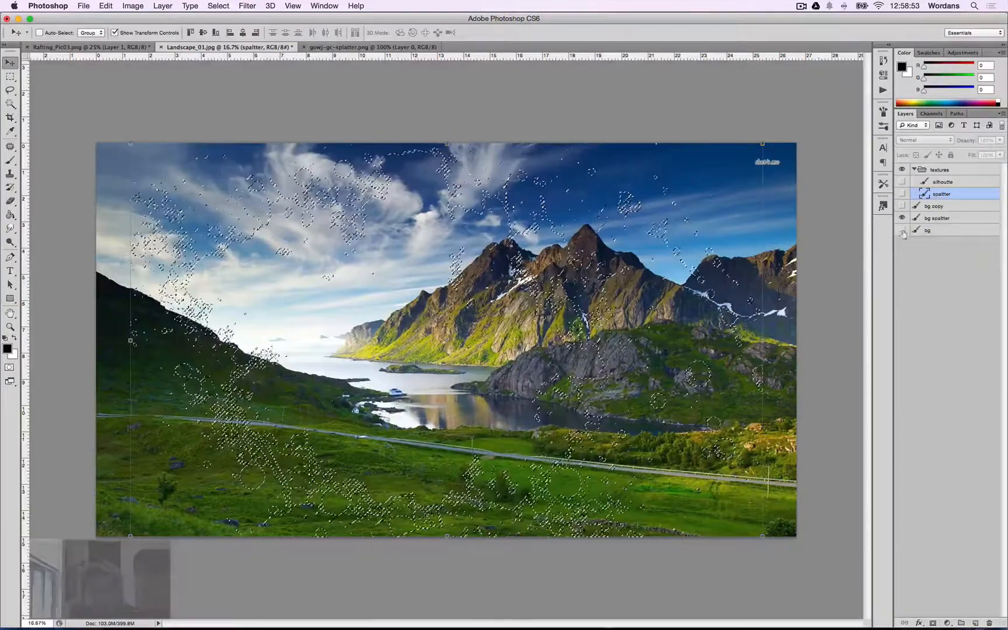
Invert the selection on the bg spatter layer, delete the outside area, and deselect.
click(935, 220)
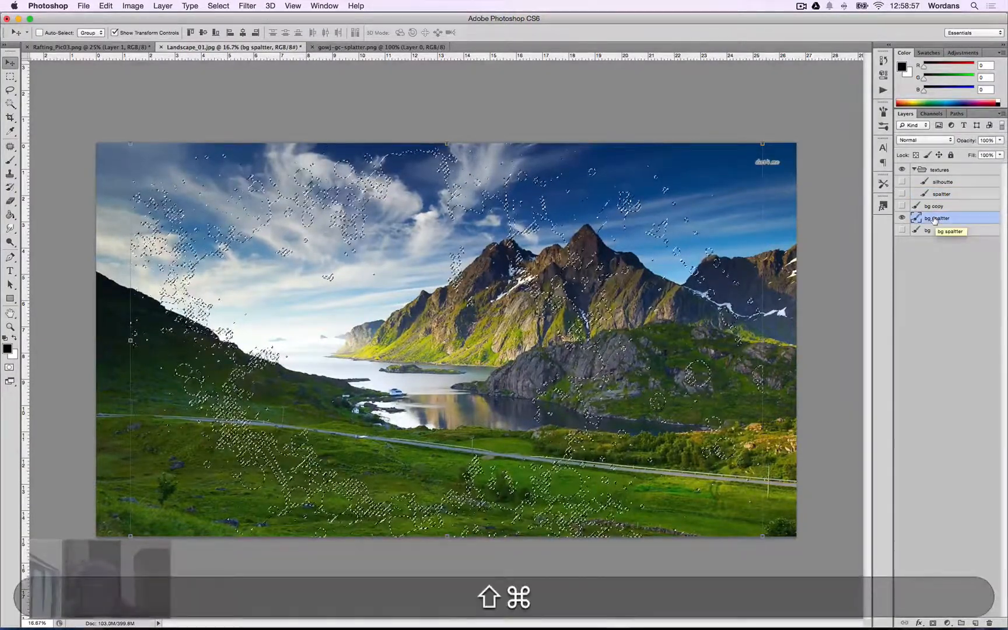
key(super+shift+i)
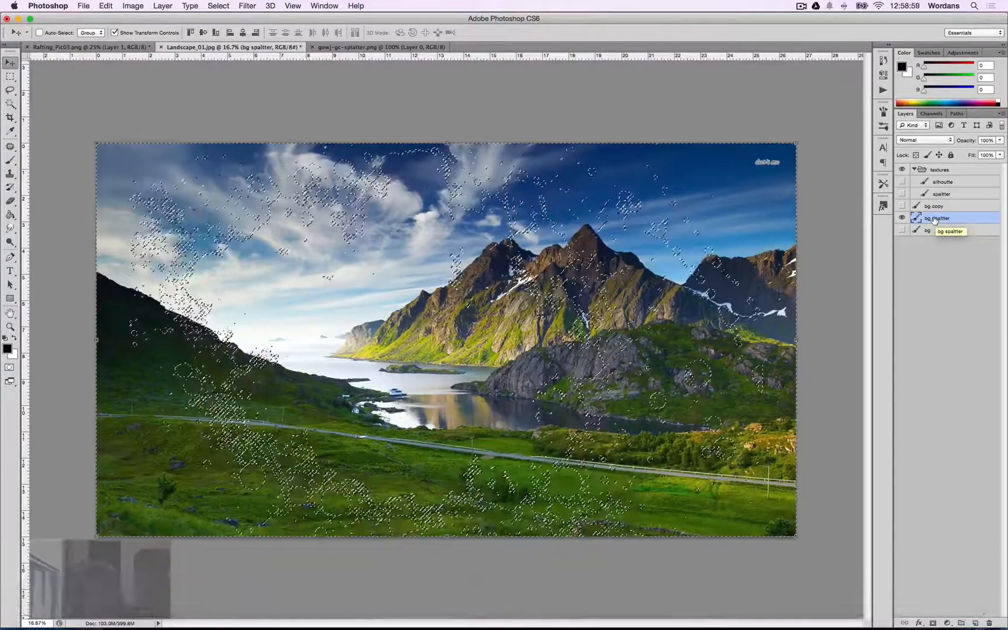
key(BackSpace)
key(super+d)
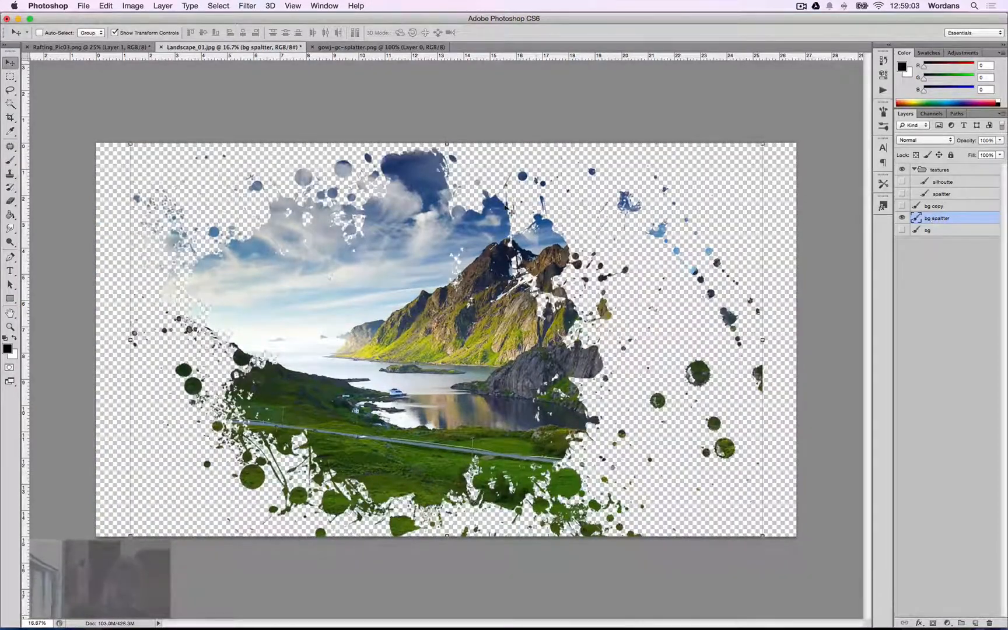
Toggle the bg spatter layer's visibility off.
click(902, 218)
click(902, 218)
click(902, 218)
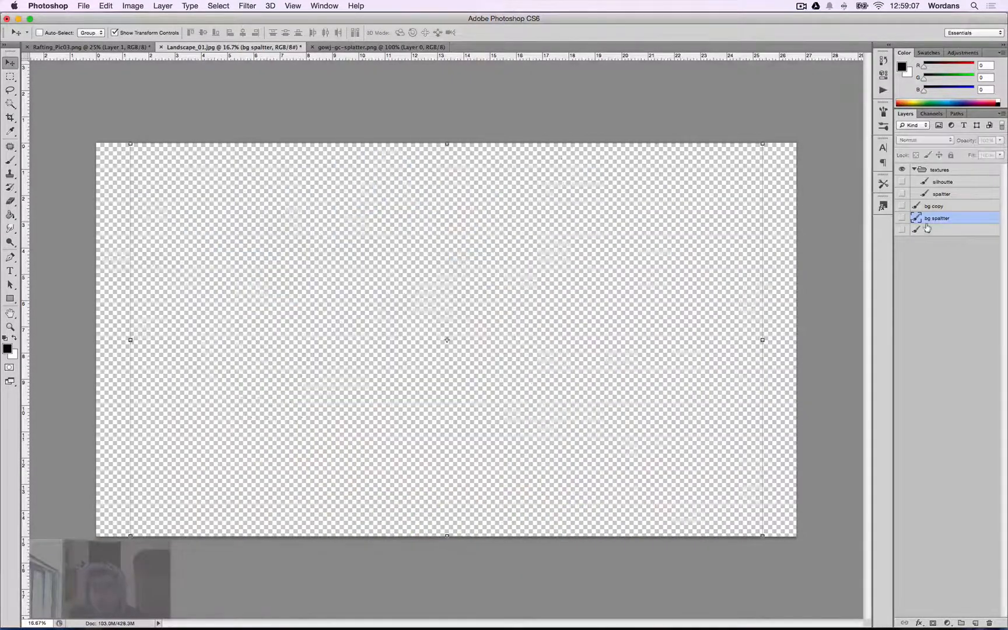
Select and show the bg layer, and duplicate it.
click(928, 229)
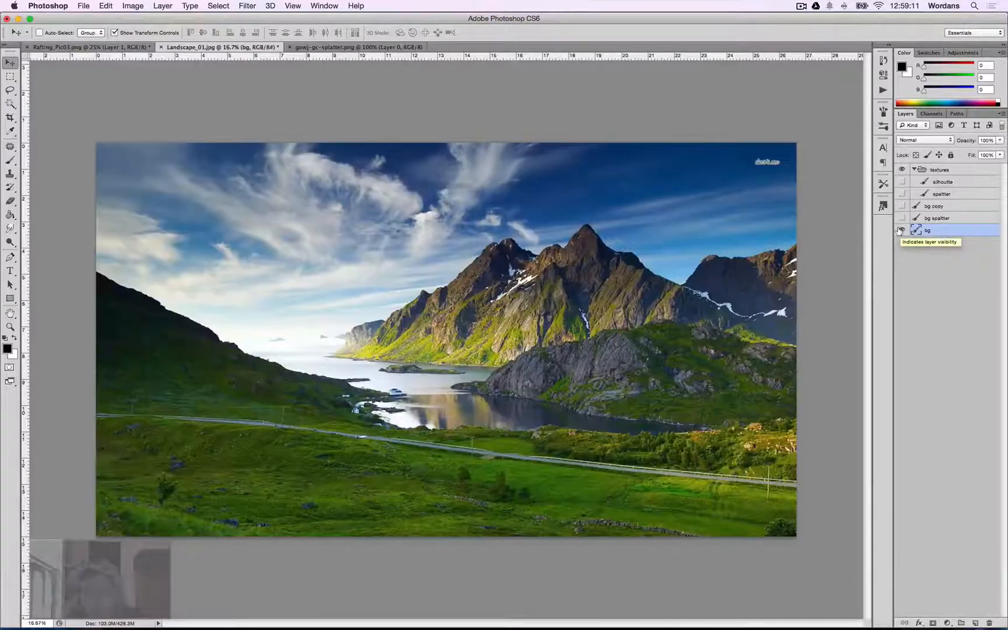
click(902, 230)
key(super+j)
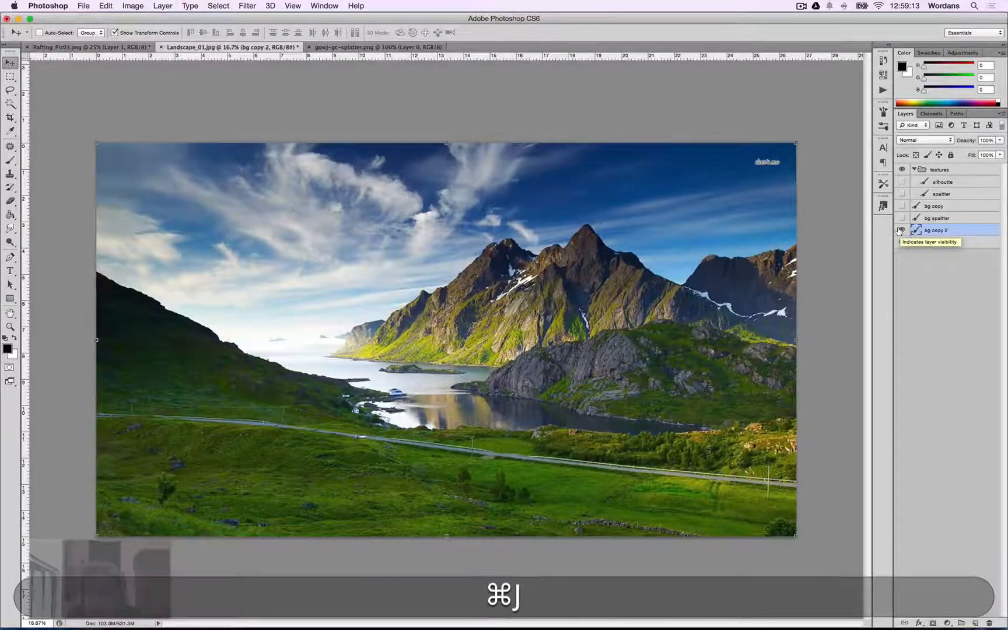
Add the text EXAMPLE on the left side of the landscape with the Type tool.
key(t)
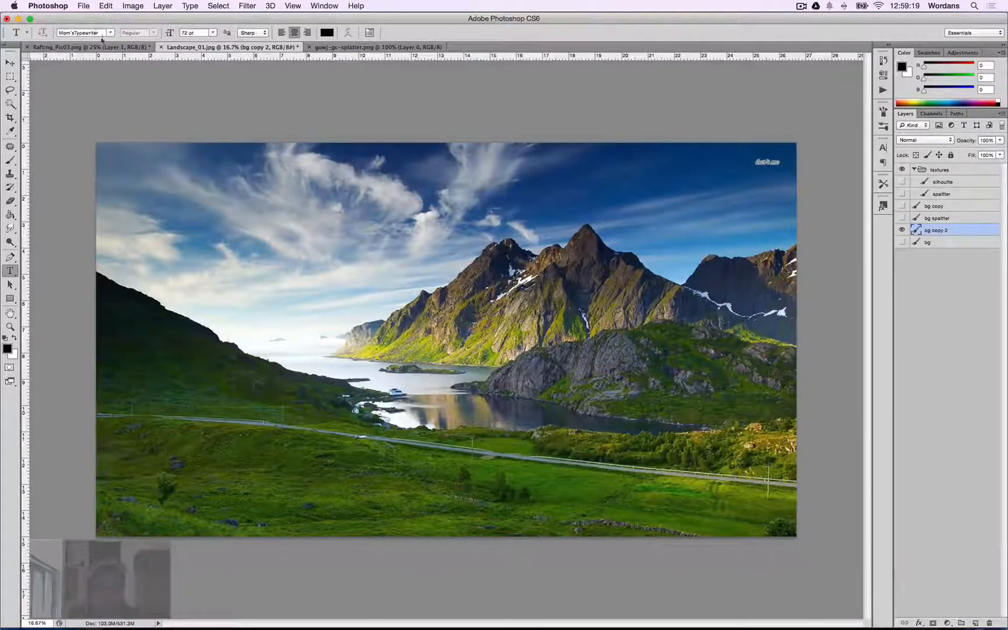
click(221, 364)
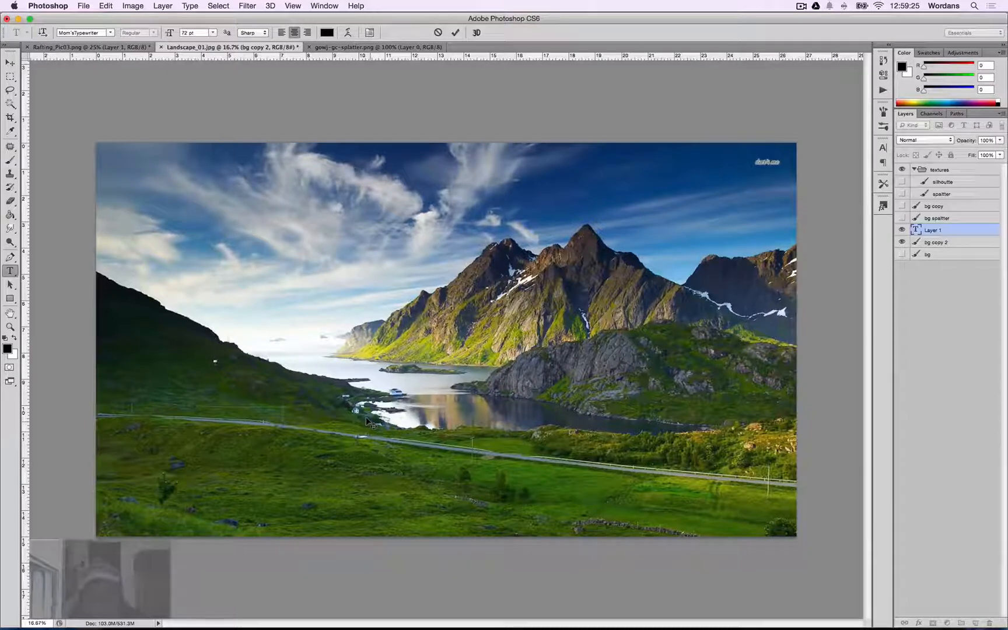
text(EXAMPLE)
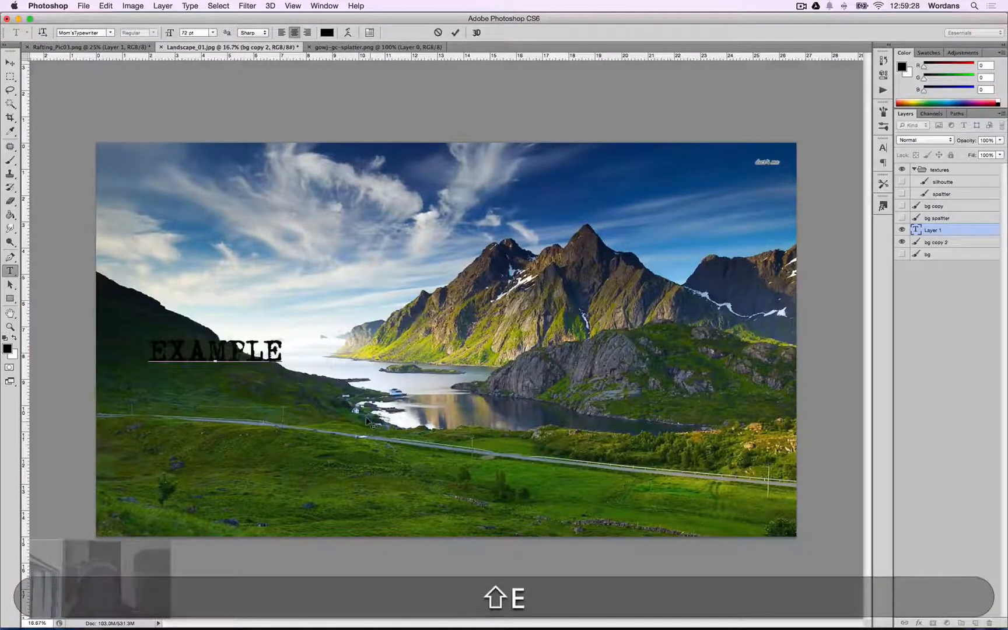
key(shift+super+Return)
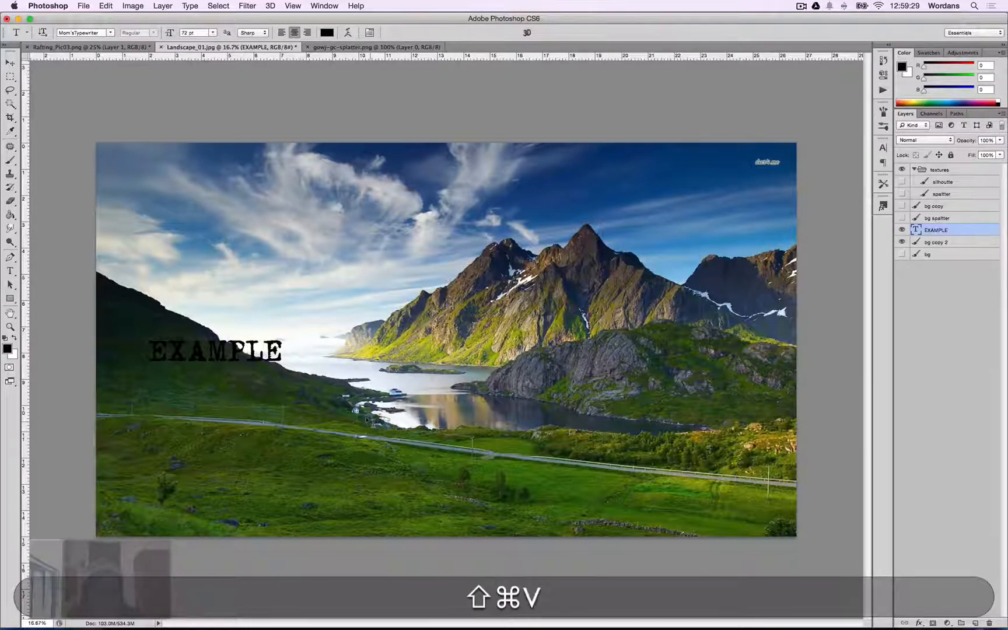
Scale the EXAMPLE text up proportionally so it stretches across the mountains.
key(v)
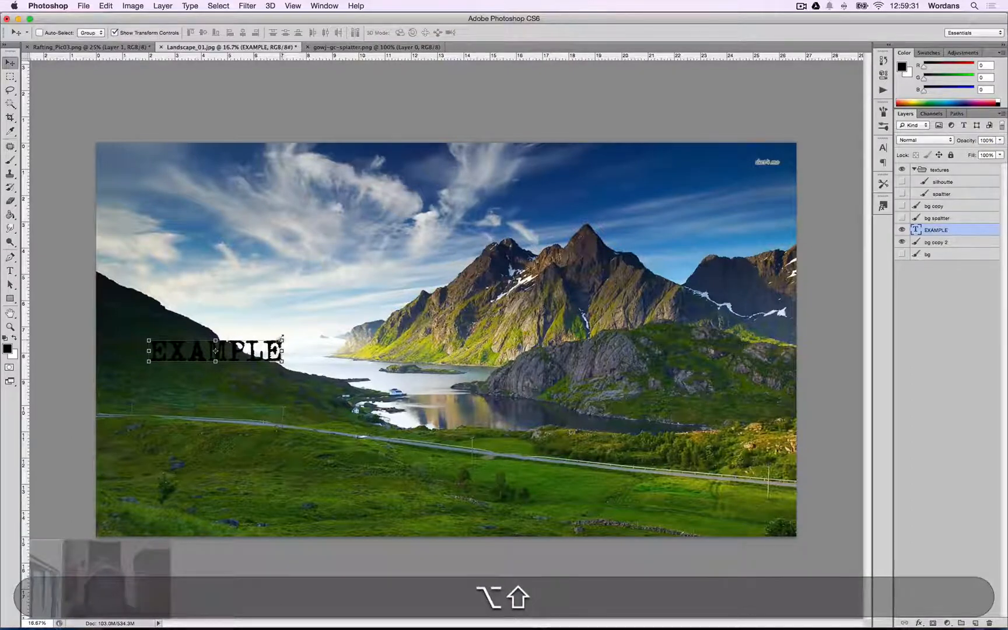
drag(283, 338, 736, 264)
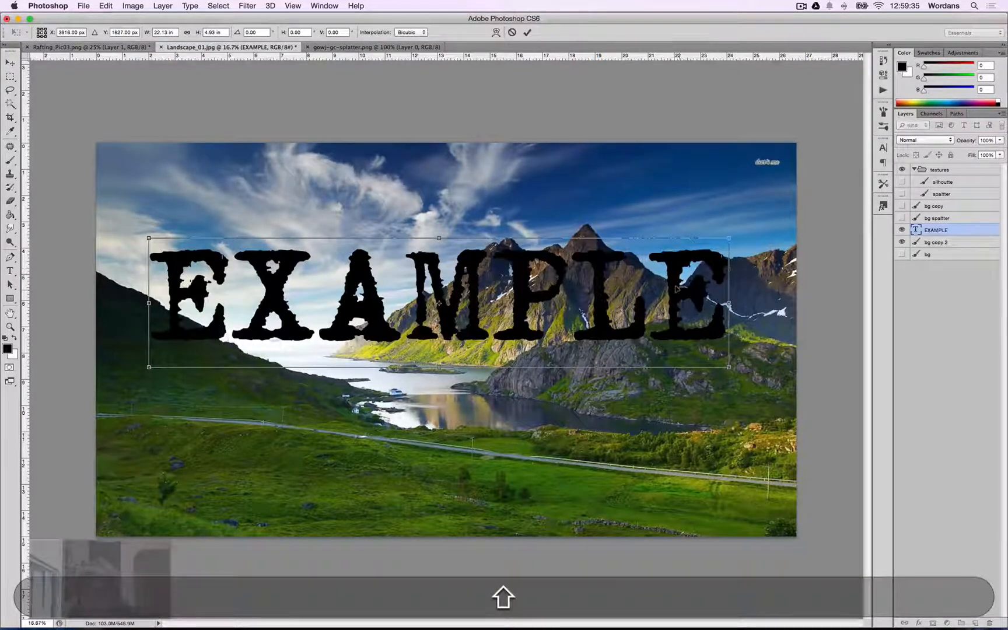
key(shift+Return)
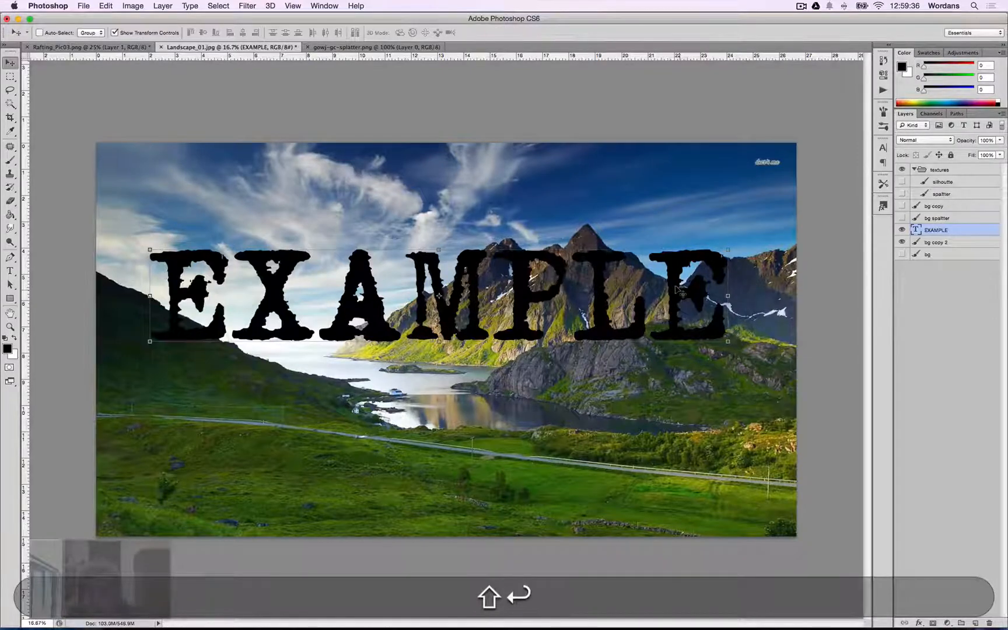
Load the EXAMPLE text as a selection and hide the text layer.
right_click(942, 230)
click(975, 301)
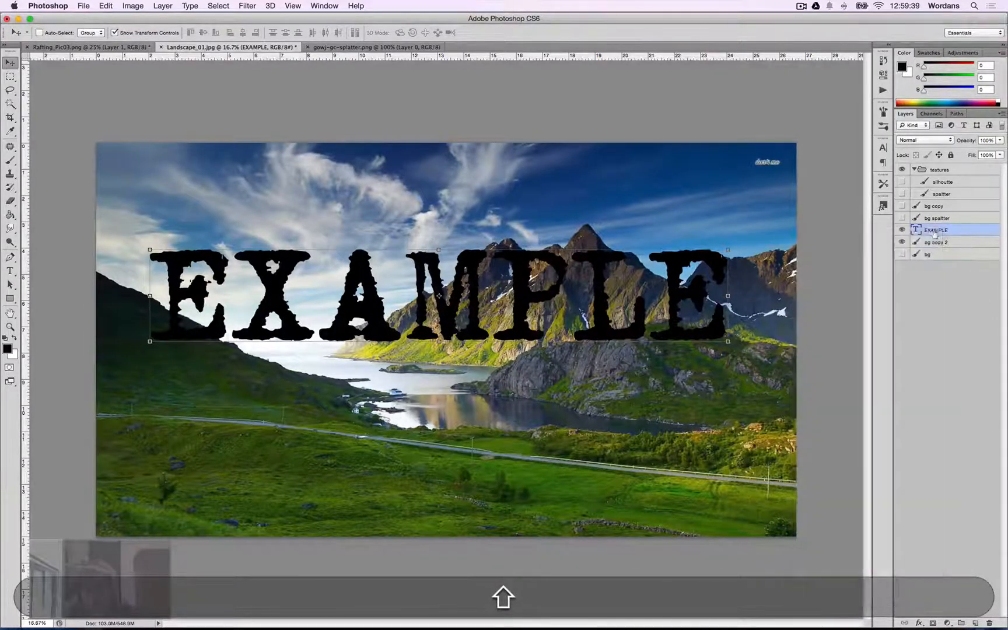
right_click(931, 233)
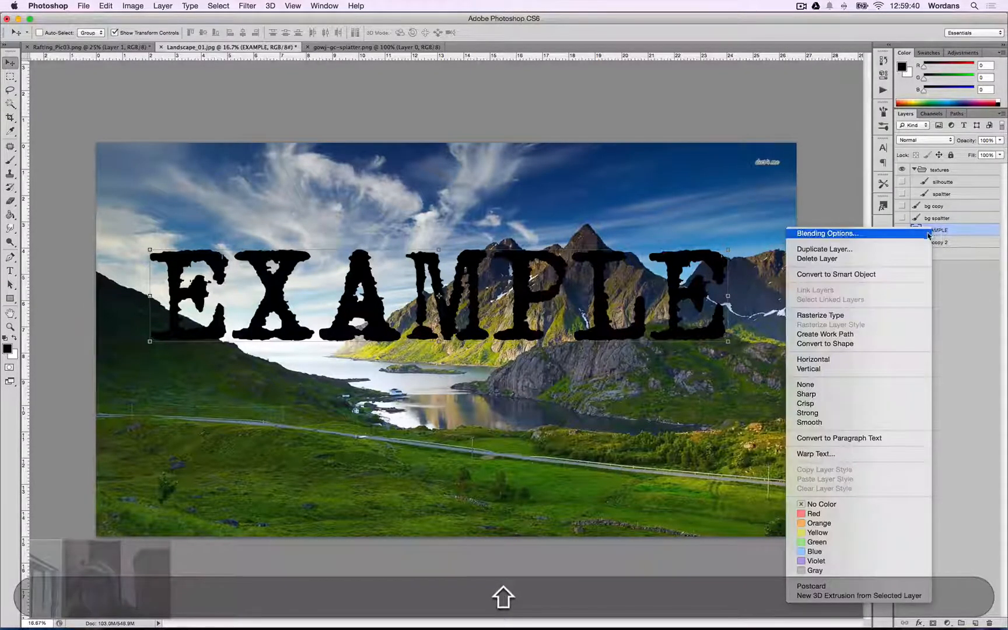
click(958, 319)
shift+super+click(916, 232)
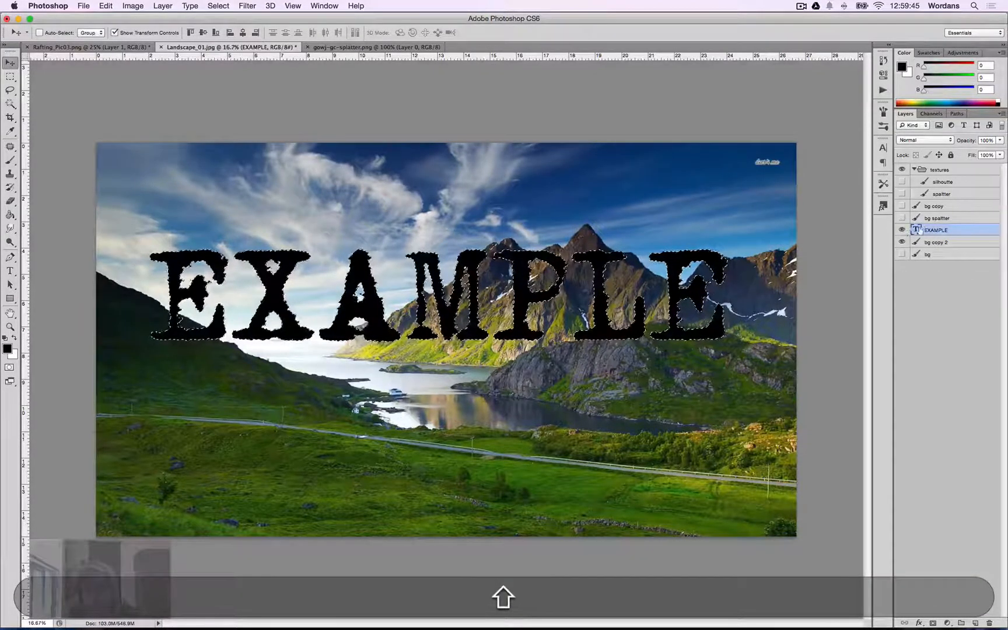
click(902, 230)
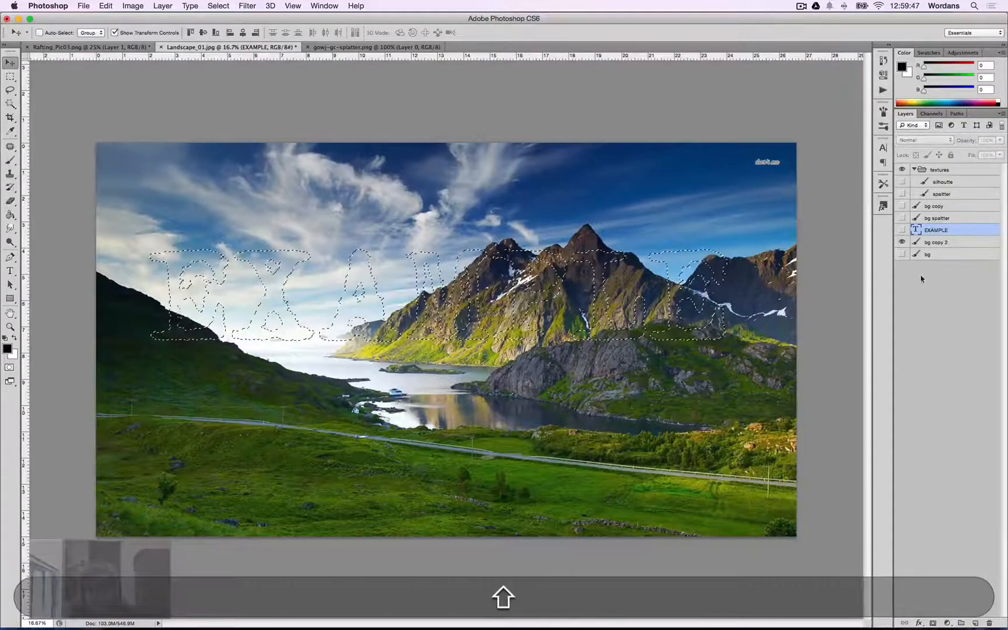
On the bg copy 2 layer, delete everything outside the EXAMPLE text selection, then deselect.
click(937, 242)
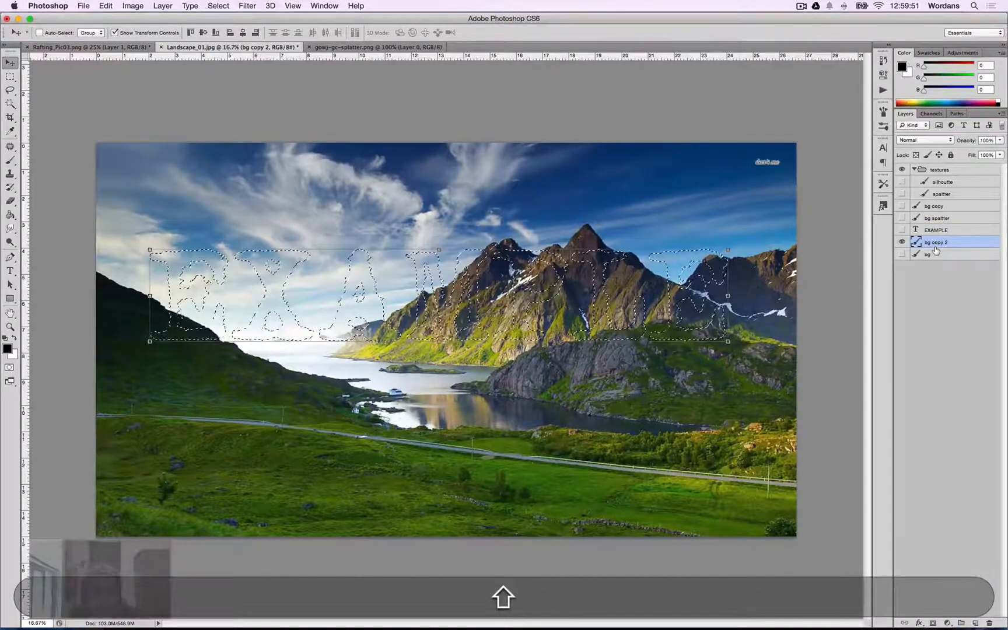
key(shift+super+i)
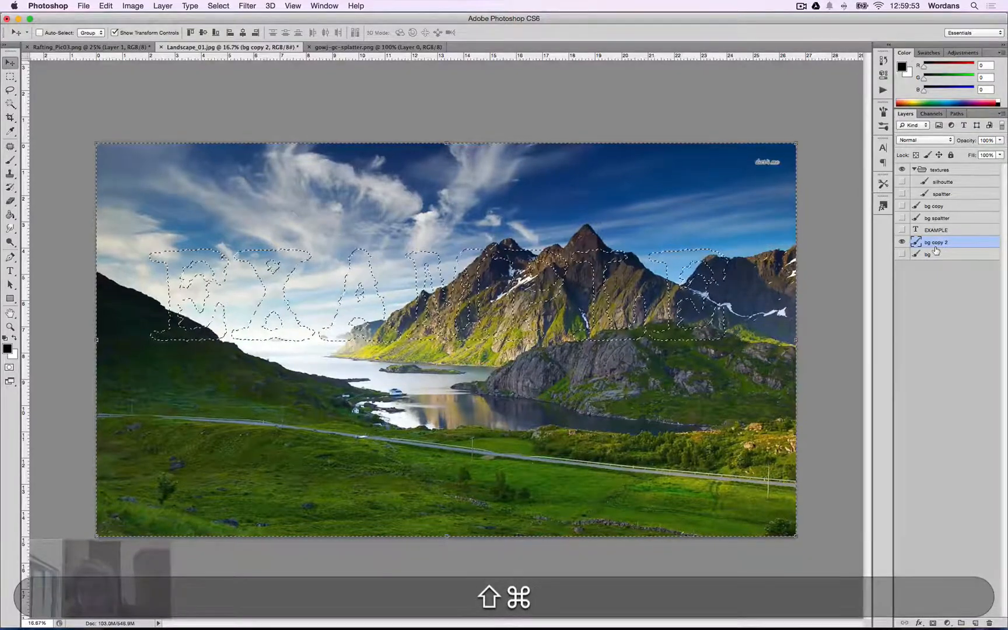
key(shift+BackSpace)
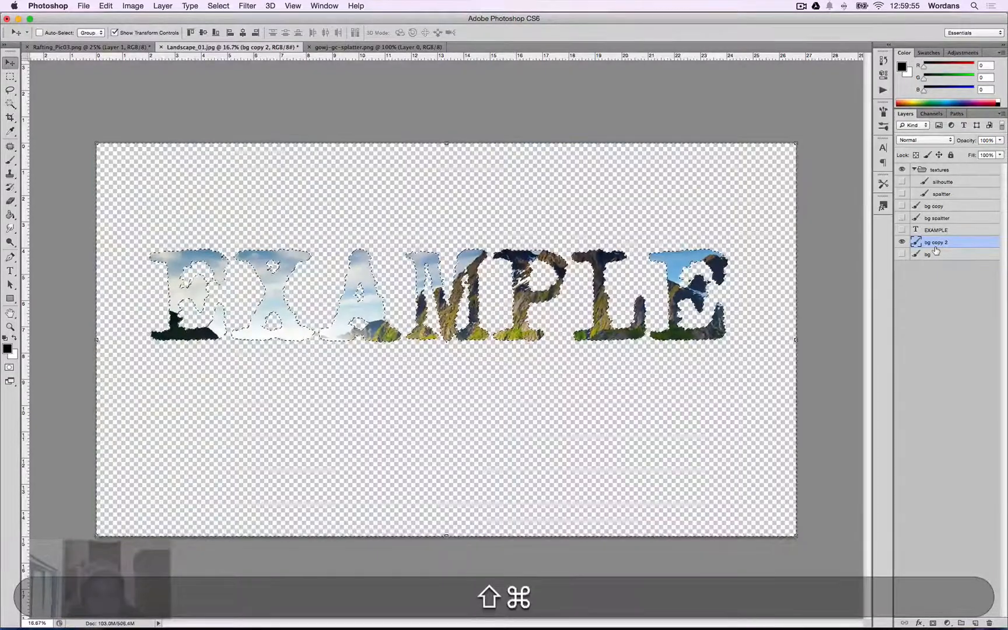
key(shift+super+d)
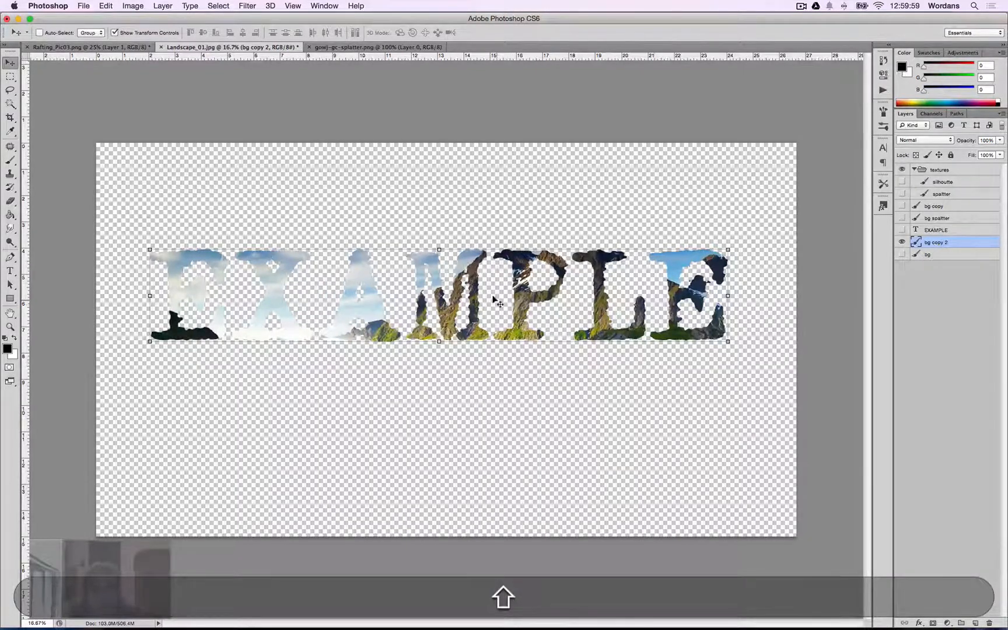
Switch to Chrome, pick a black paint splatter from the Google Images results and bring it into Photoshop.
key(shift+super+Tab)
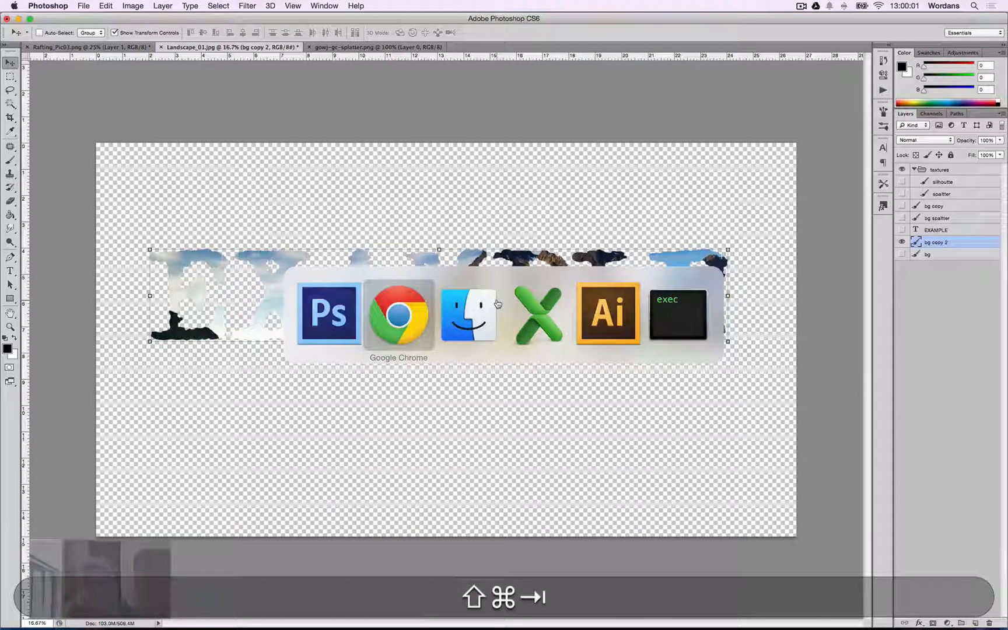
scroll(582, 340, up, 5)
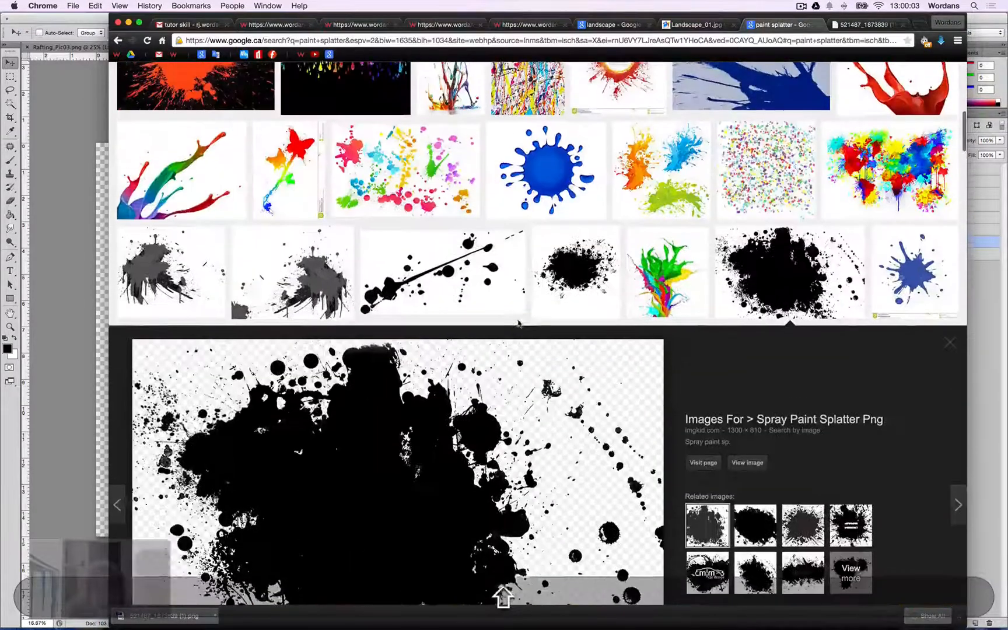
scroll(581, 340, up, 4)
scroll(582, 344, up, 10)
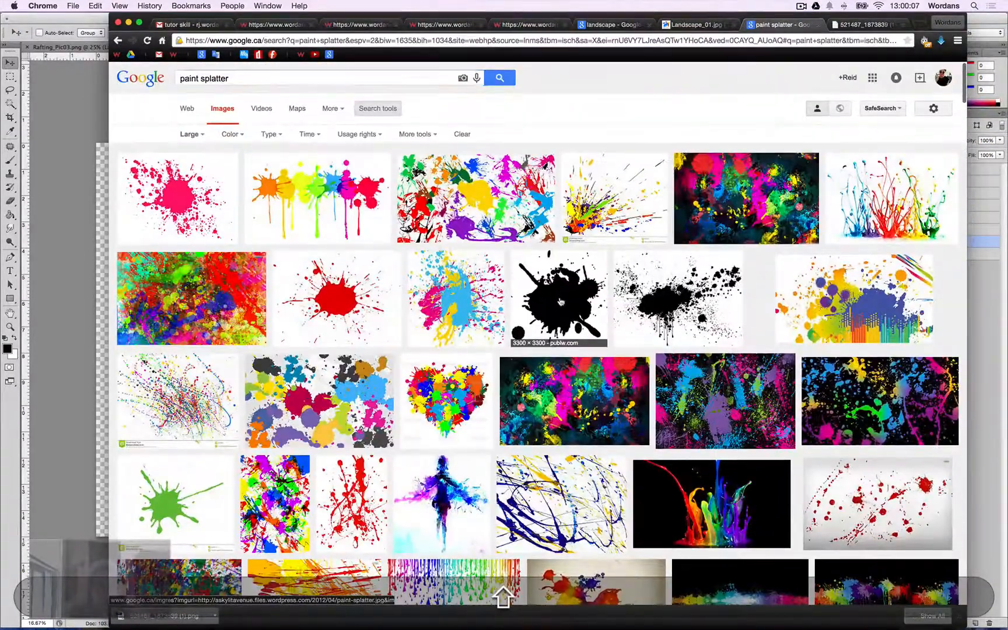
click(559, 300)
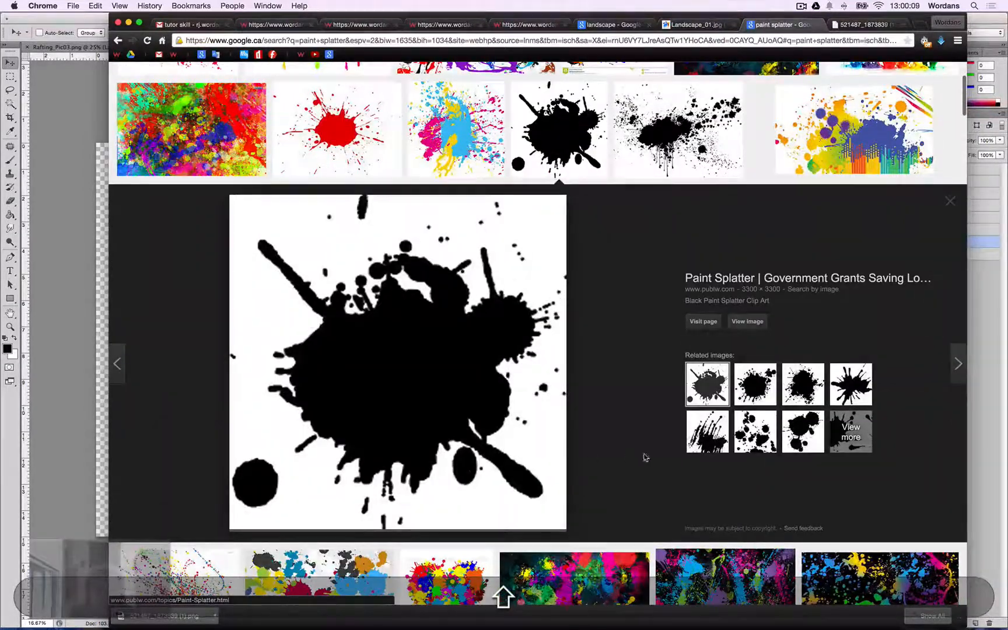
click(763, 323)
drag(476, 489, 495, 592)
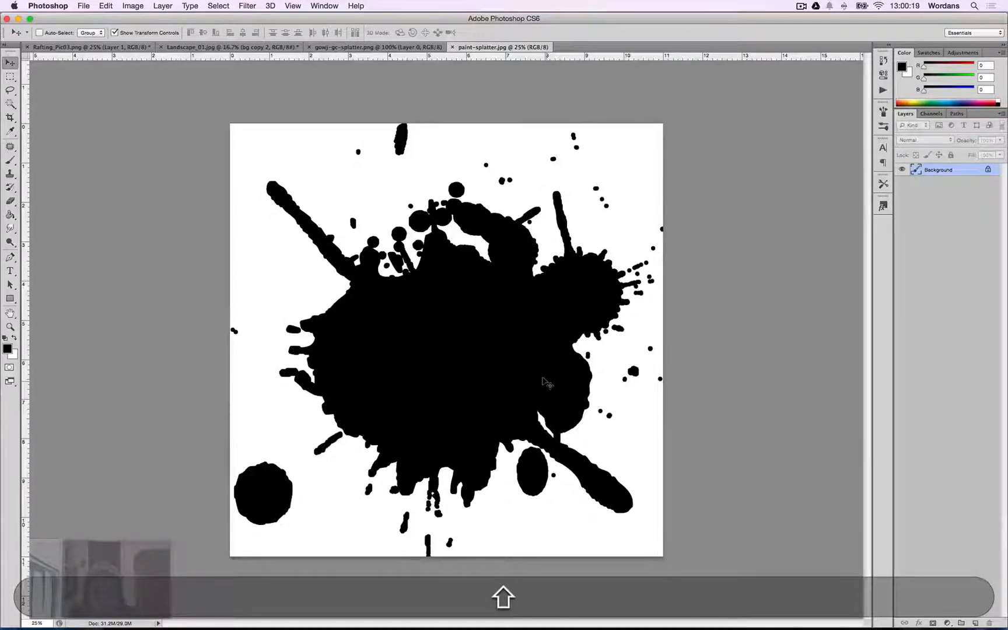
Copy the whole splatter image, paste it into the landscape document and hide the bg copy 2 layer.
key(shift+super+a)
key(shift+super+c)
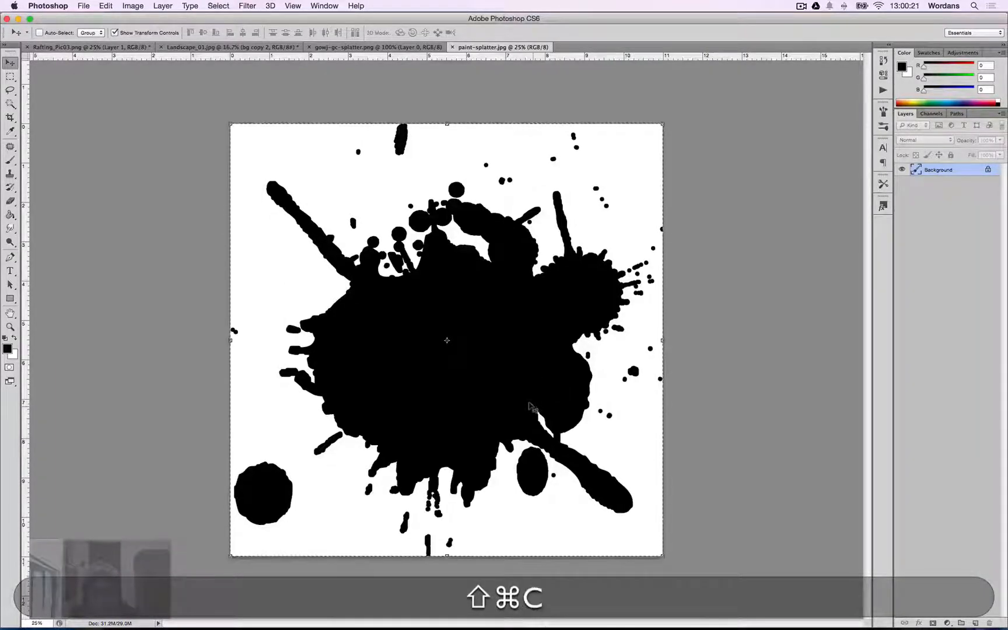
key(ctrl+shift+super+Tab)
key(ctrl+shift+Tab)
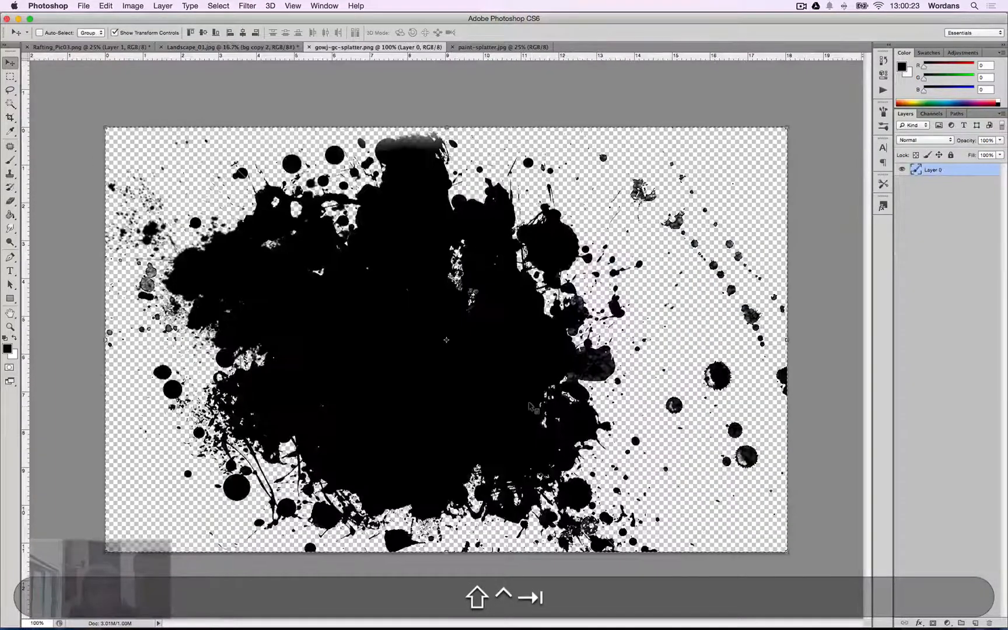
key(ctrl+shift+Tab)
key(shift+super+v)
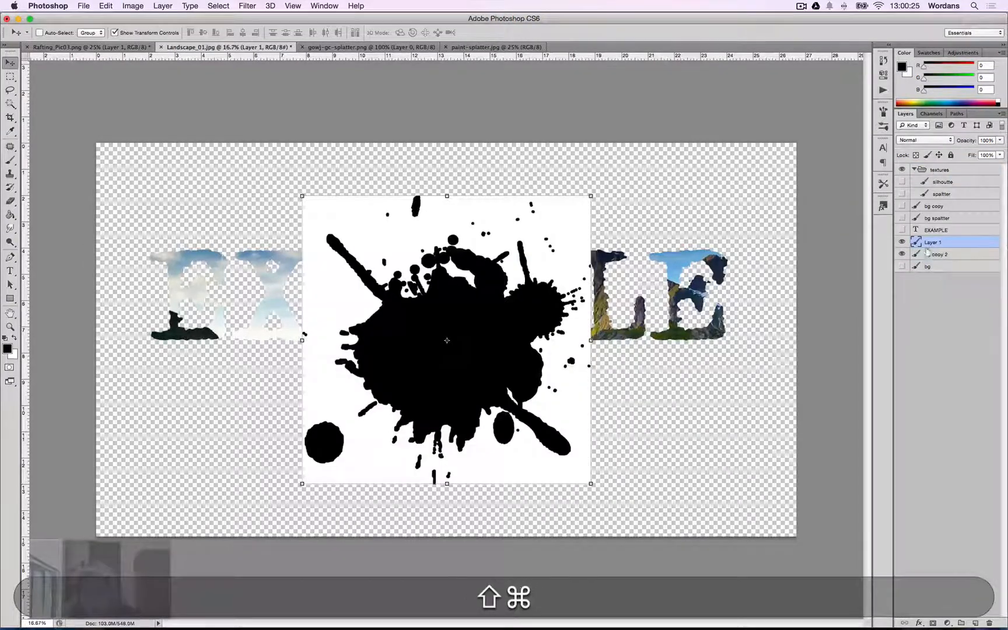
click(903, 254)
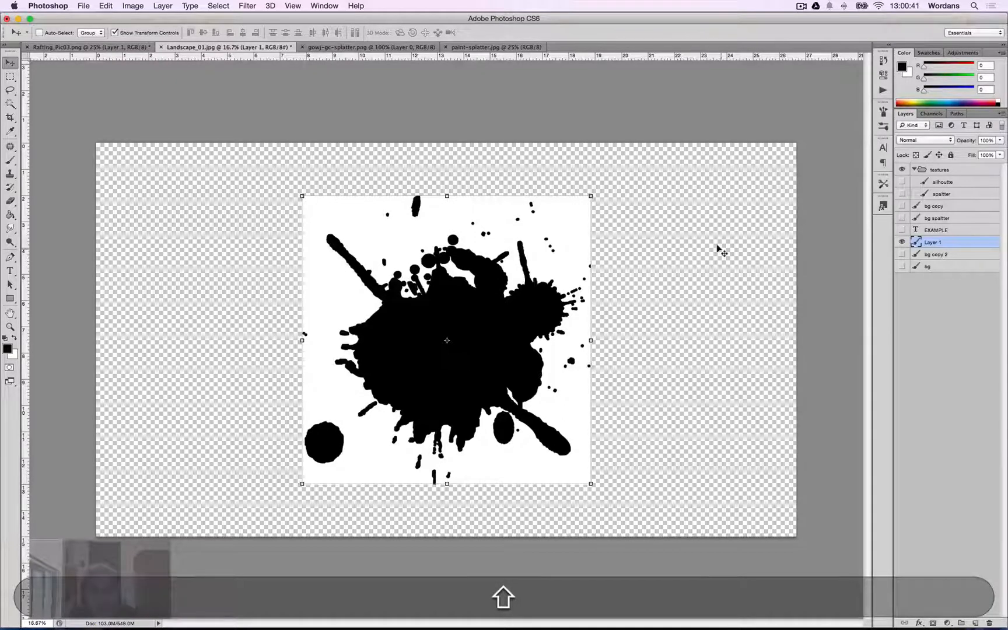
key(ctrl+shift+Tab)
key(ctrl+shift+Tab)
key(ctrl+shift+Tab)
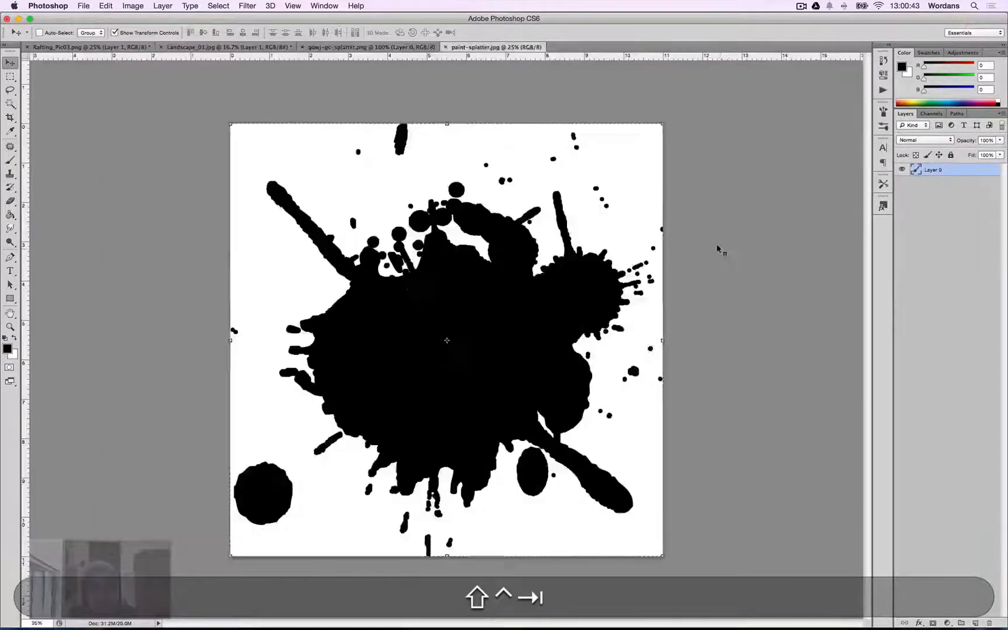
key(ctrl+shift+Tab)
key(ctrl+shift+Tab)
key(ctrl+shift+Tab)
key(ctrl+shift+Tab)
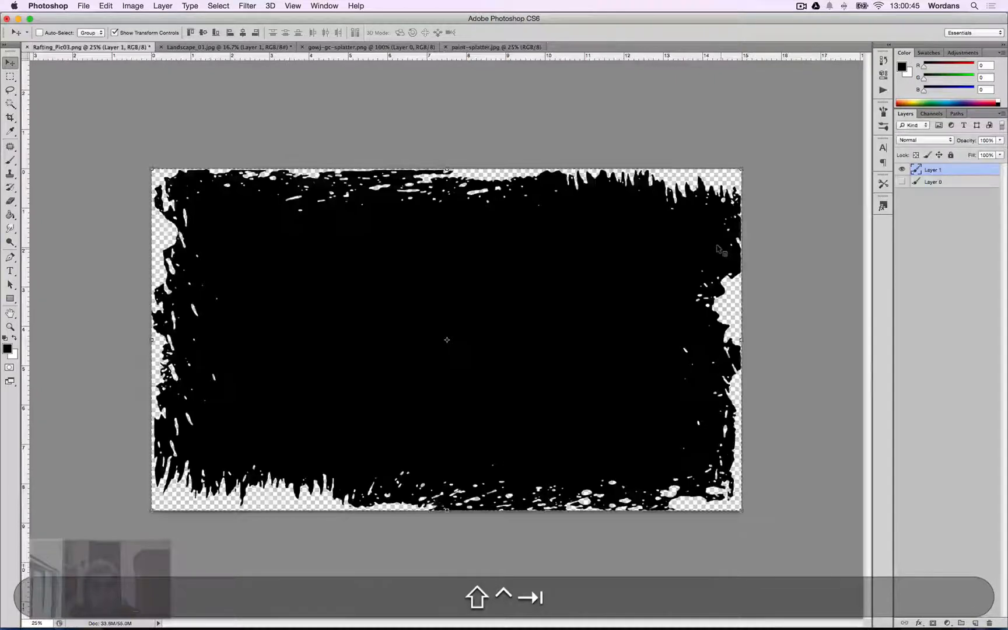
key(super+shift+Tab)
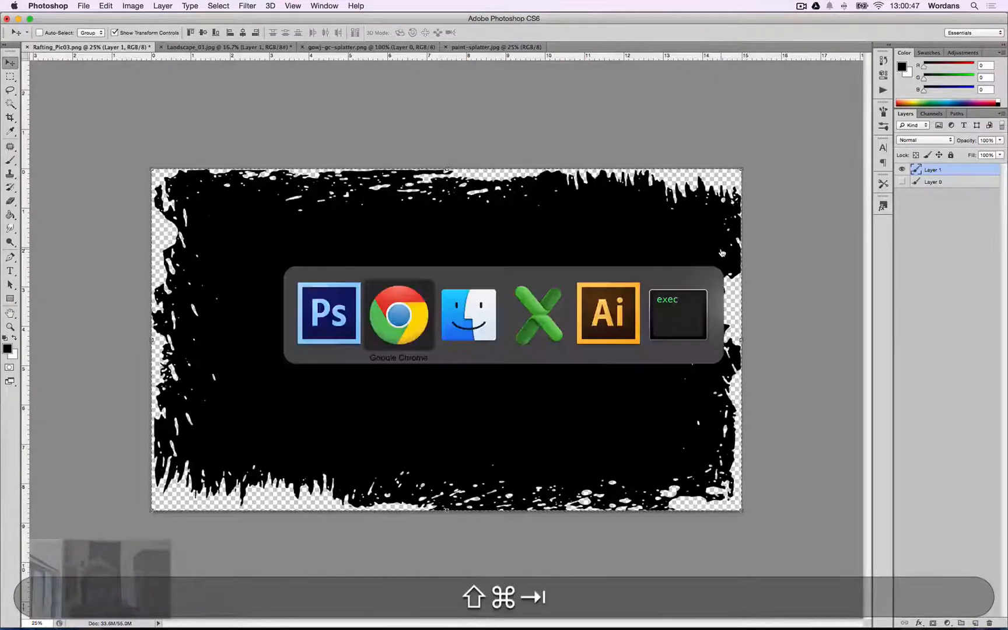
key(super+shift+Tab)
key(super+shift+Tab)
key(super+Tab)
key(super+Tab)
key(super+Tab)
key(super+Tab)
key(super+Tab)
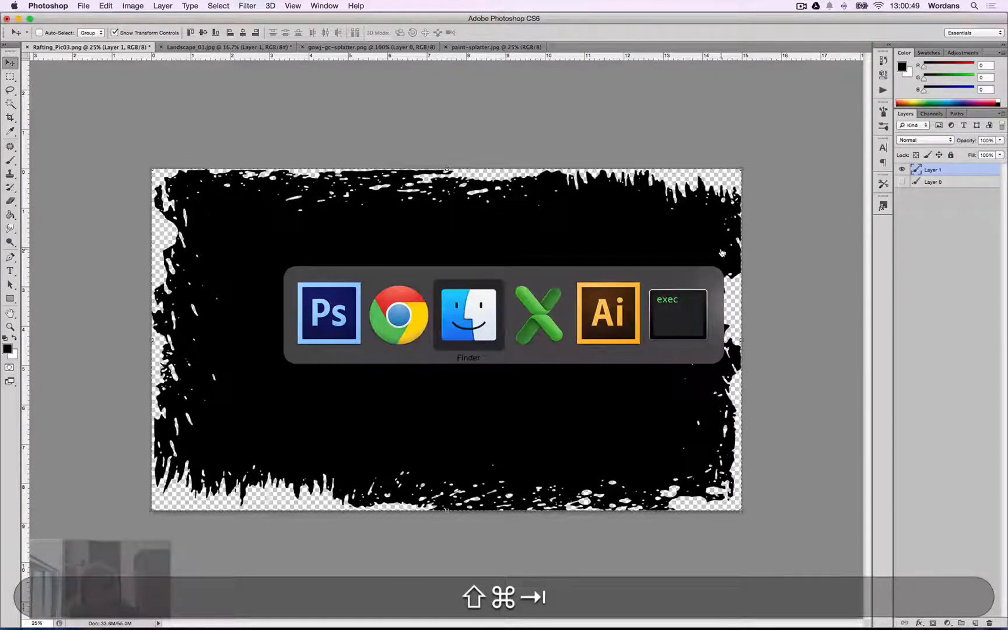
key(super+shift+Tab)
key(super+shift+Tab)
key(super+shift+Tab)
key(super+shift+Tab)
key(super+shift+Tab)
key(super+shift+Tab)
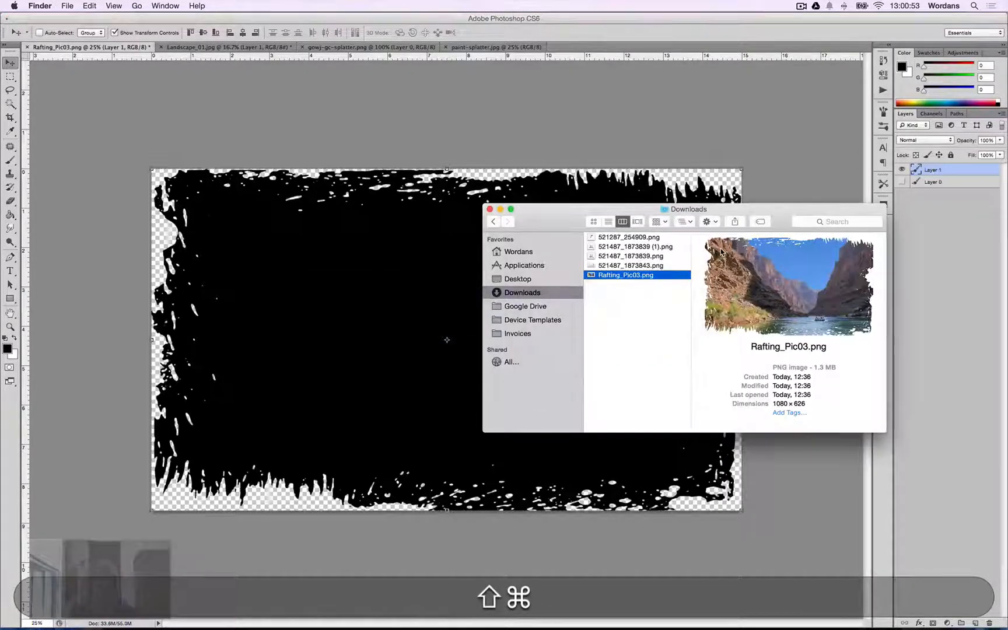
click(124, 350)
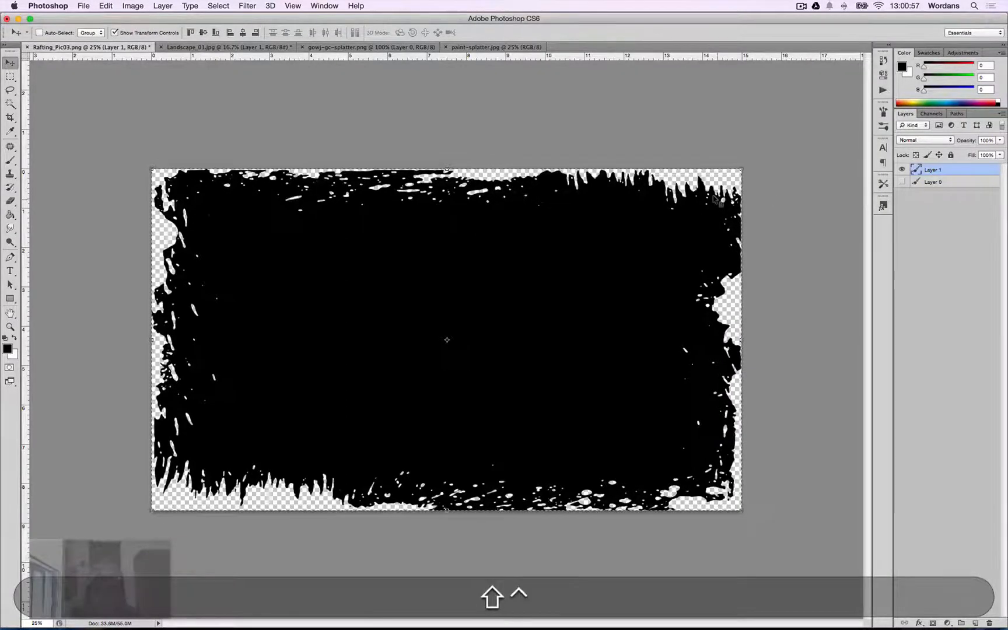
In the landscape document, lasso the lower-left part of the splatter and paste a copy onto a new layer.
key(ctrl+shift+Tab)
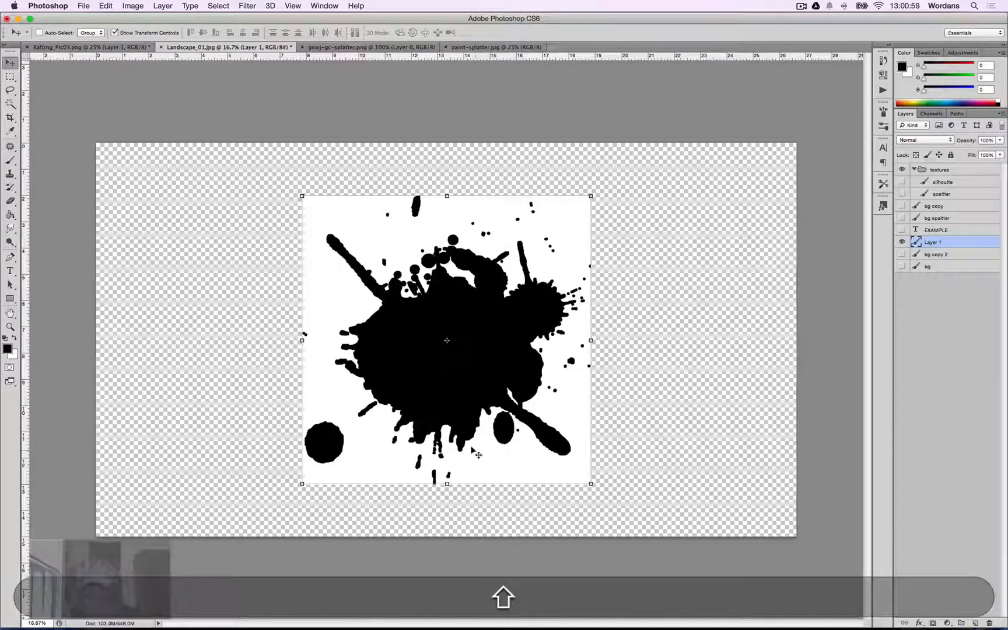
key(shift+l)
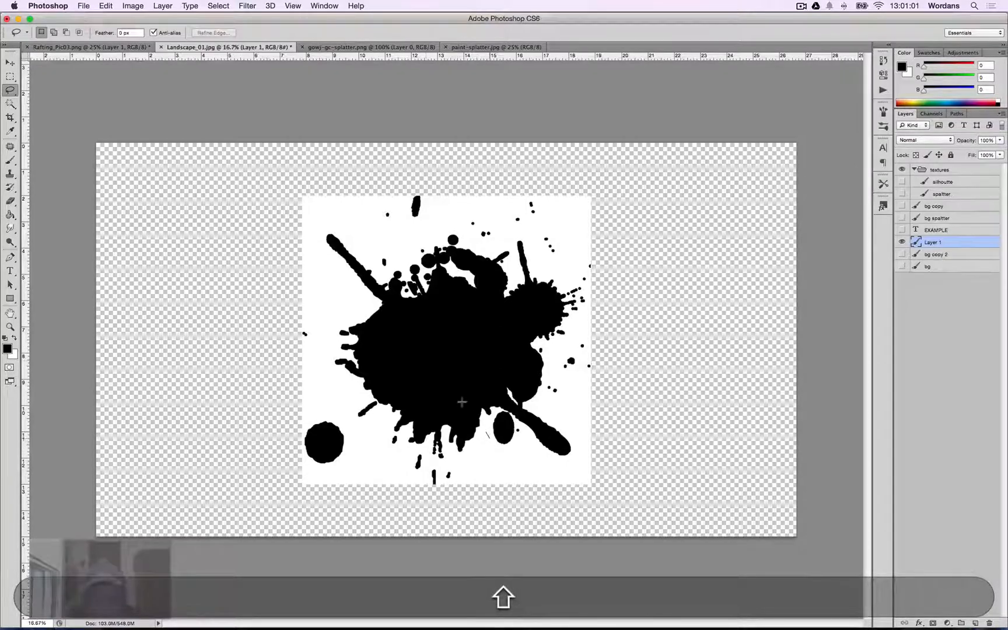
mouse_move(352, 309)
mouse_down()
mouse_move(325, 302)
mouse_move(307, 352)
mouse_up()
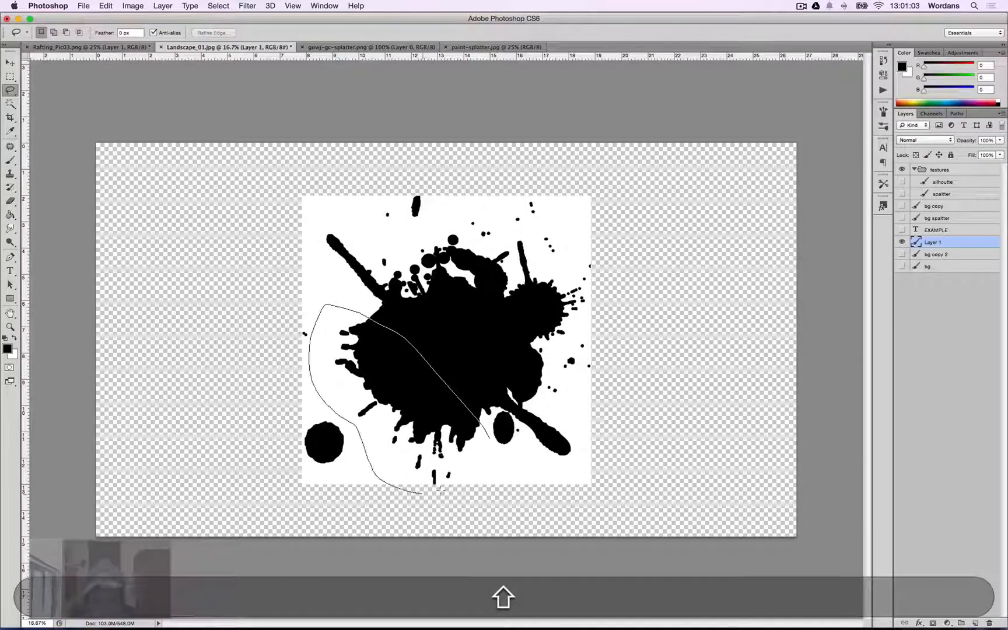
drag(440, 489, 489, 474)
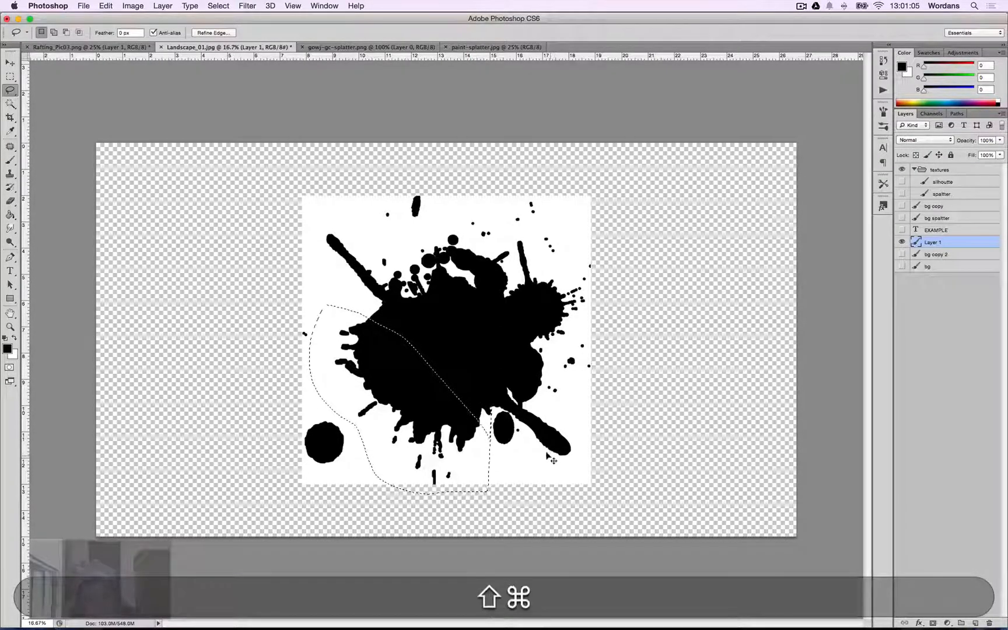
key(super+shift+c)
key(super+shift+v)
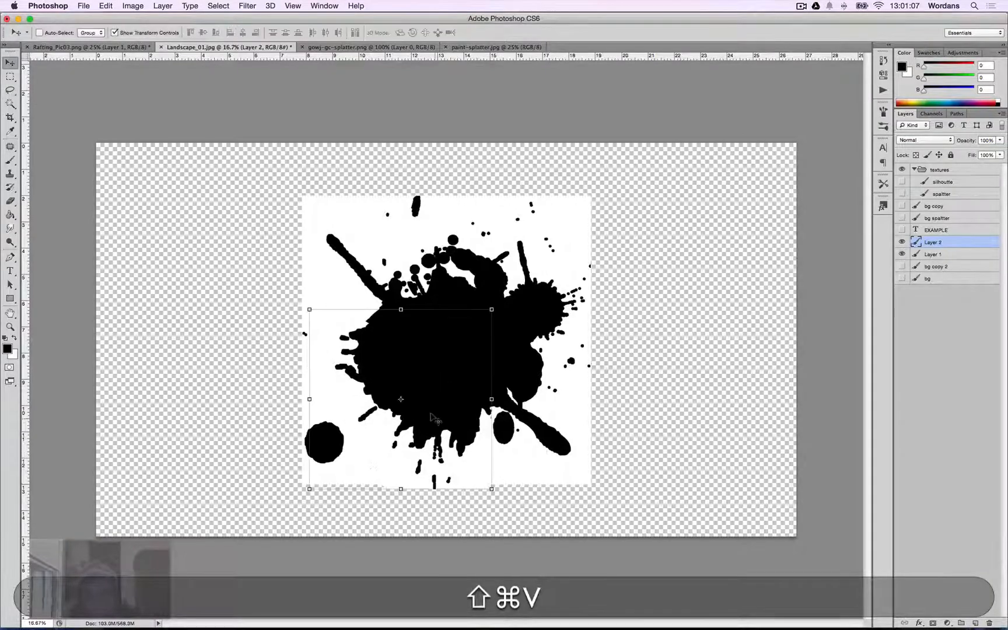
Move the pasted splatter piece to the upper left of the canvas and rotate it to lie roughly horizontal.
mouse_move(432, 417)
mouse_down()
mouse_move(357, 368)
mouse_move(286, 295)
mouse_up()
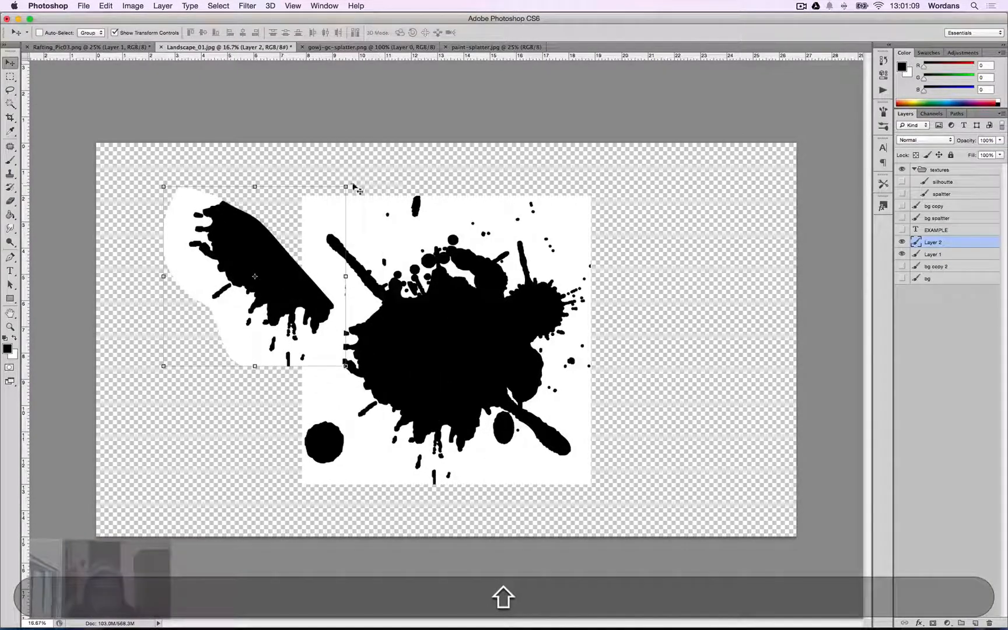
drag(349, 186, 237, 424)
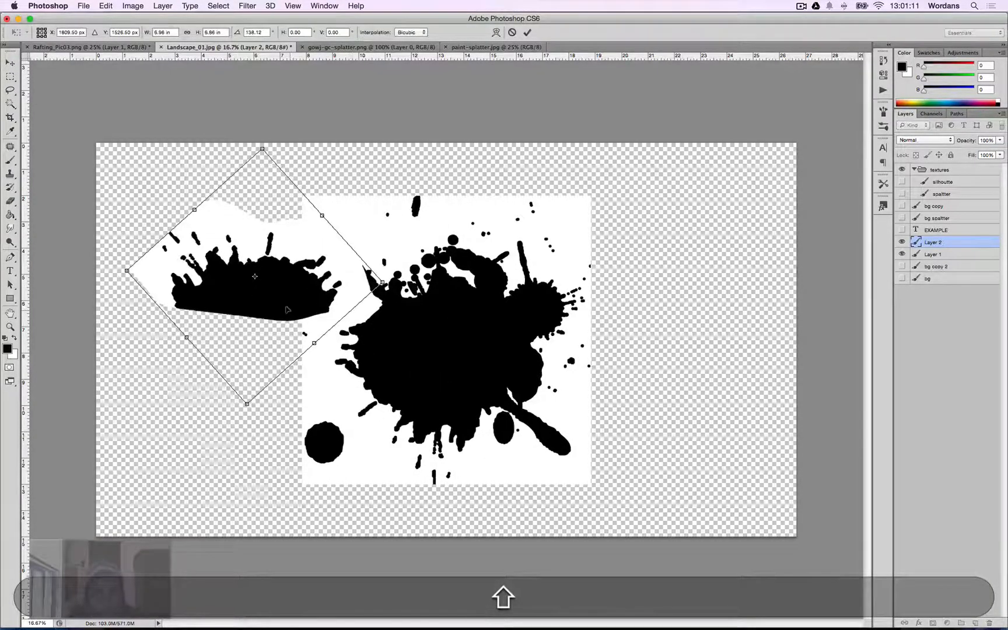
drag(287, 310, 276, 263)
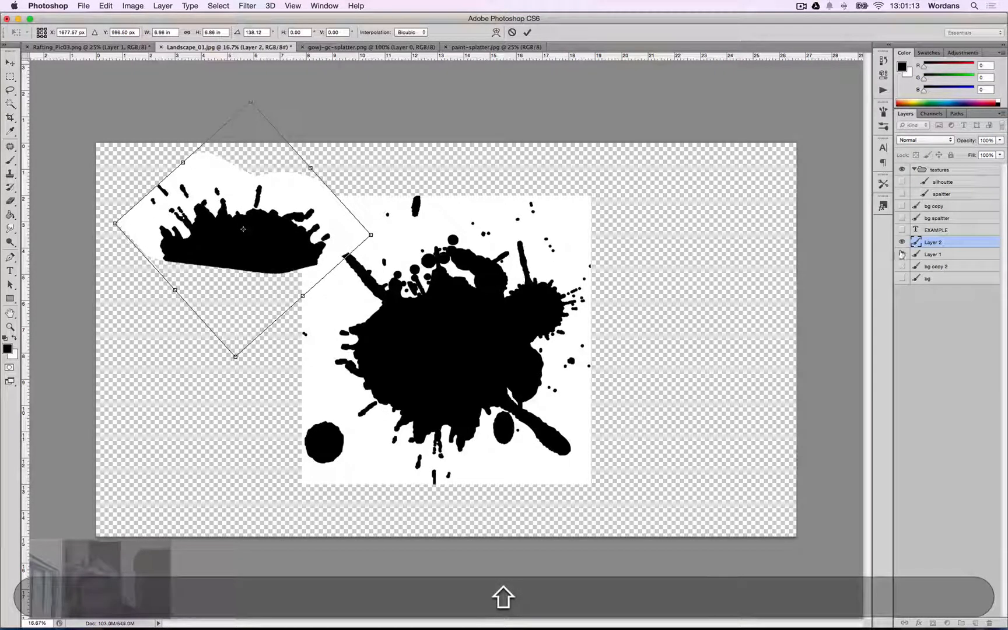
key(shift+Return)
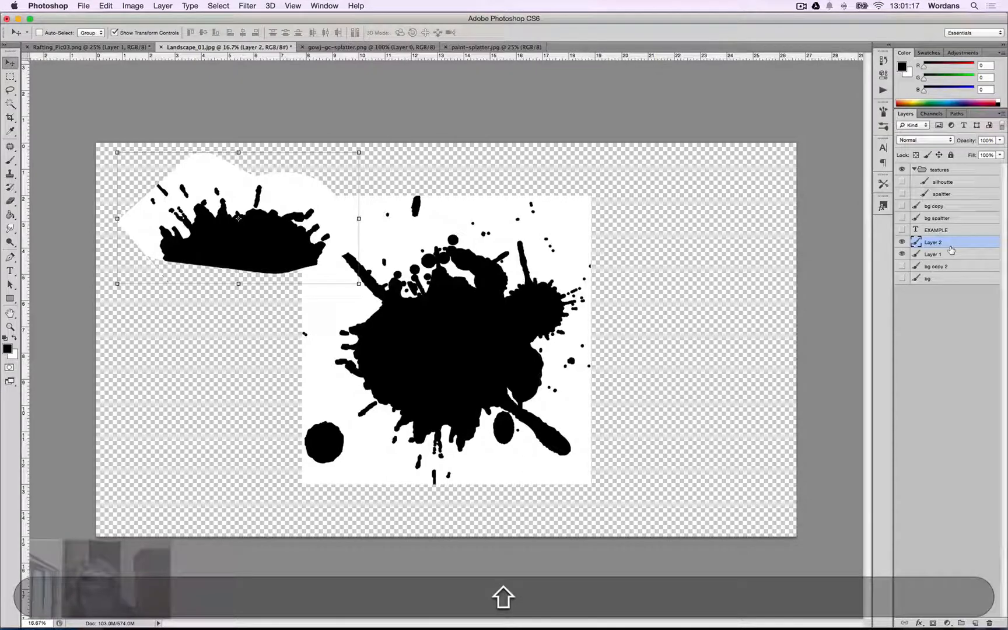
key(shift+Return)
Select the bg copy 2 and bg layers and move them up into the textures group above Layer 2.
click(940, 267)
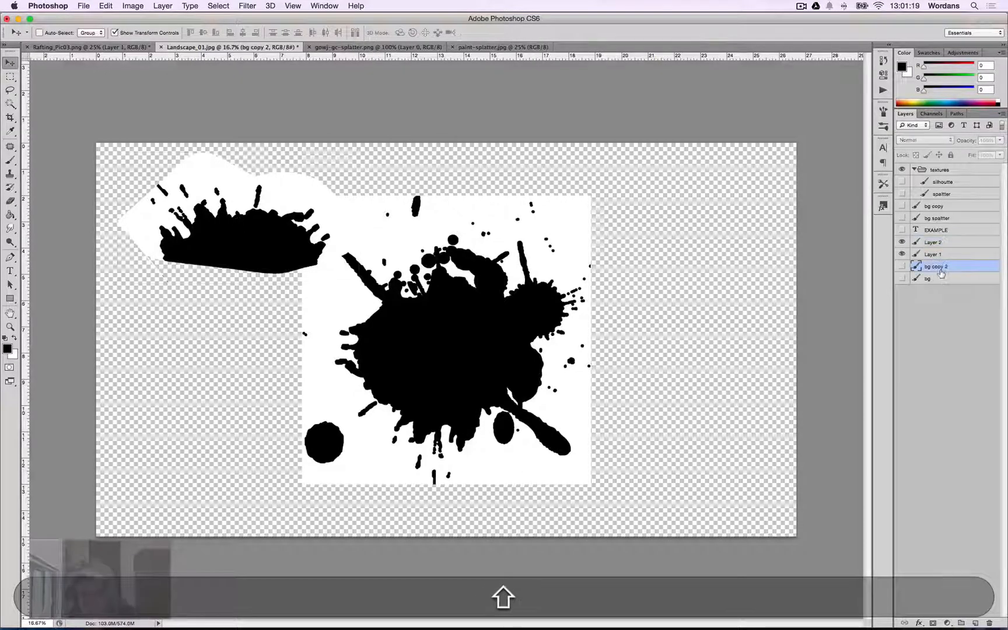
click(940, 277)
shift+click(938, 267)
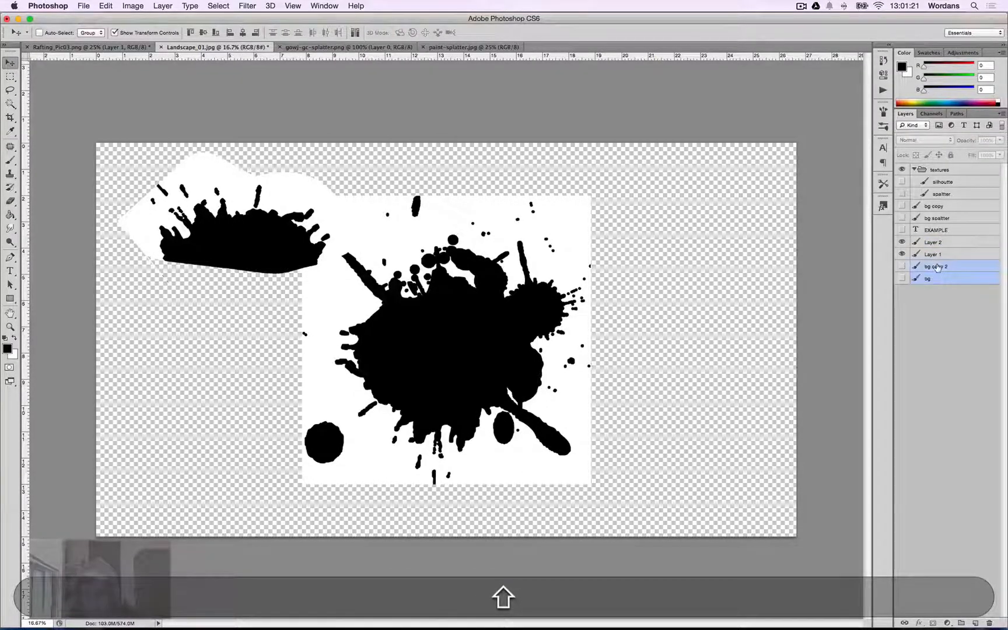
drag(938, 267, 943, 230)
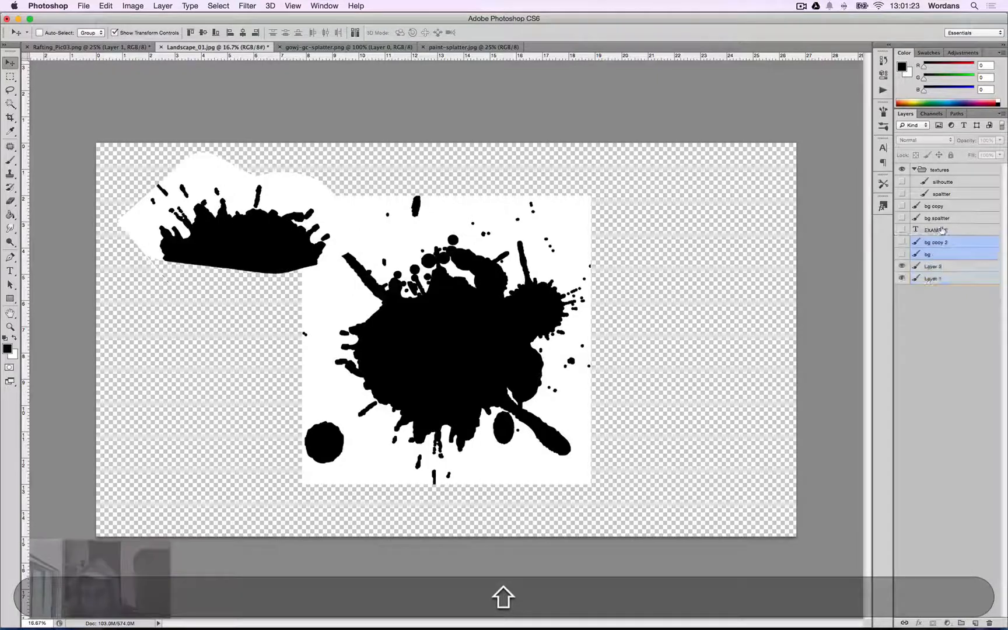
Put the textures group into a new group and rename that group EXTRAS.
shift+click(933, 169)
key(shift+super+g)
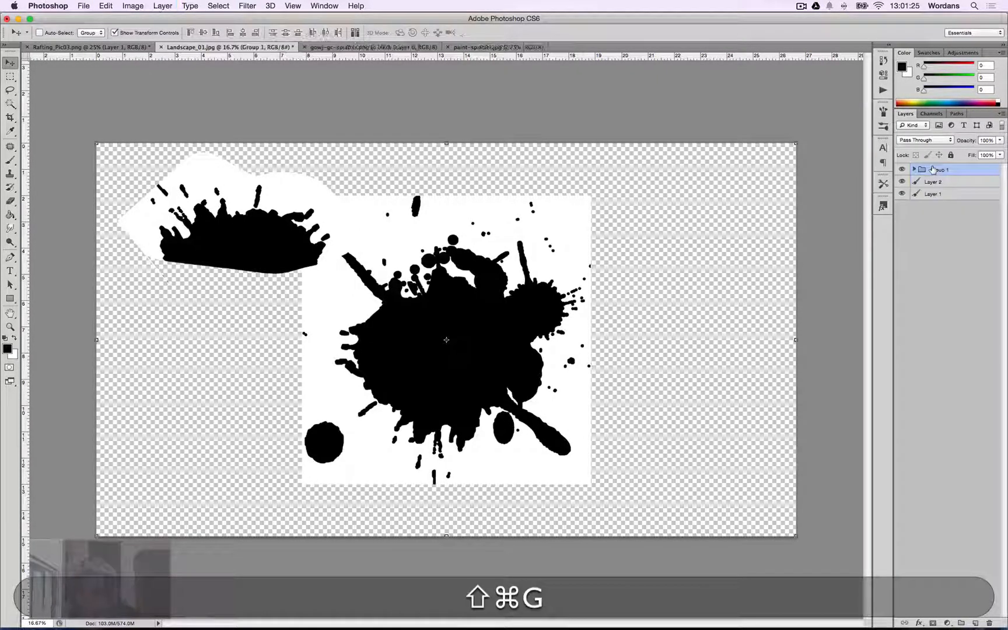
key(shift+super+slash)
text(EXTRAS)
key(shift+Return)
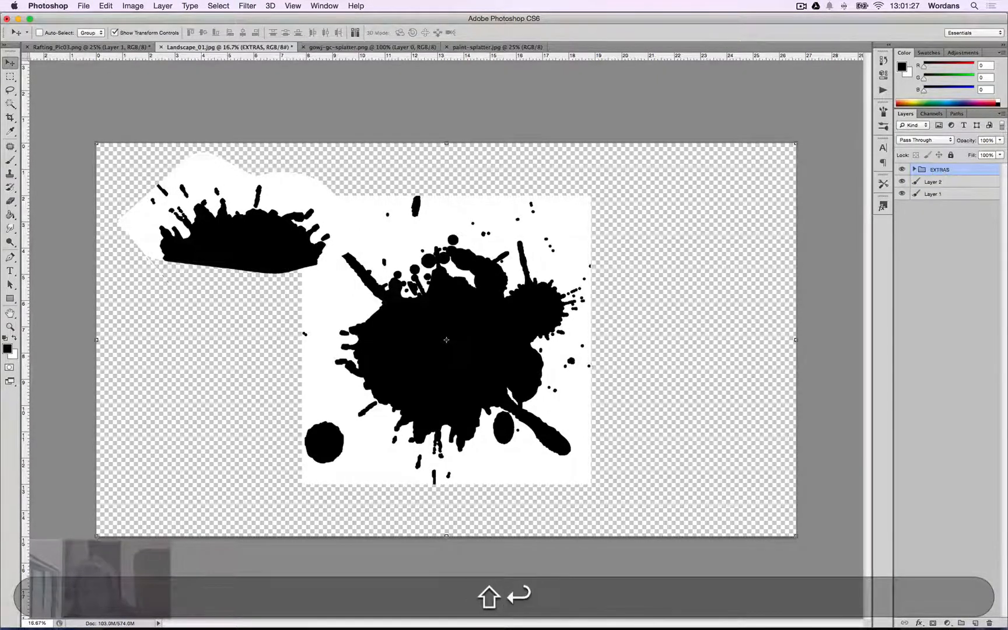
click(901, 193)
click(902, 193)
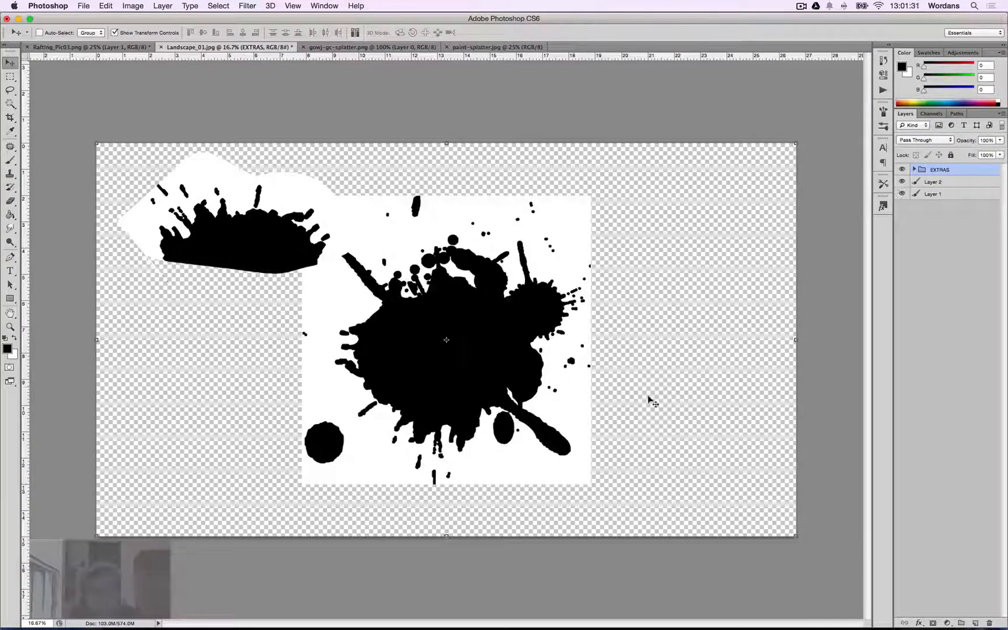
key(m)
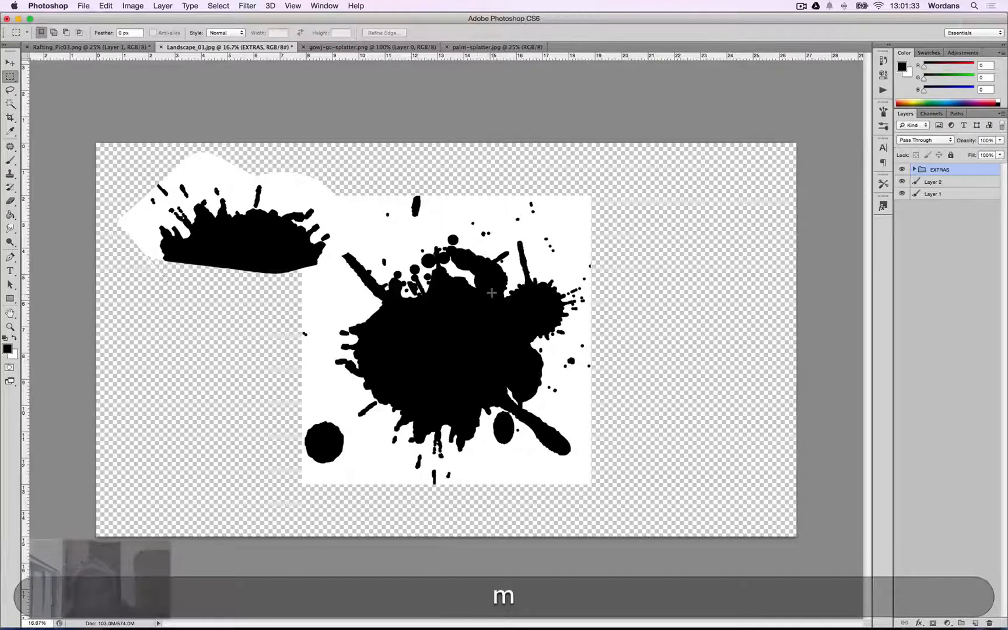
Lasso a loose selection around the upper part of the large splatter, extending above the canvas top.
key(l)
mouse_move(524, 300)
mouse_down()
mouse_move(392, 335)
mouse_move(320, 306)
mouse_up()
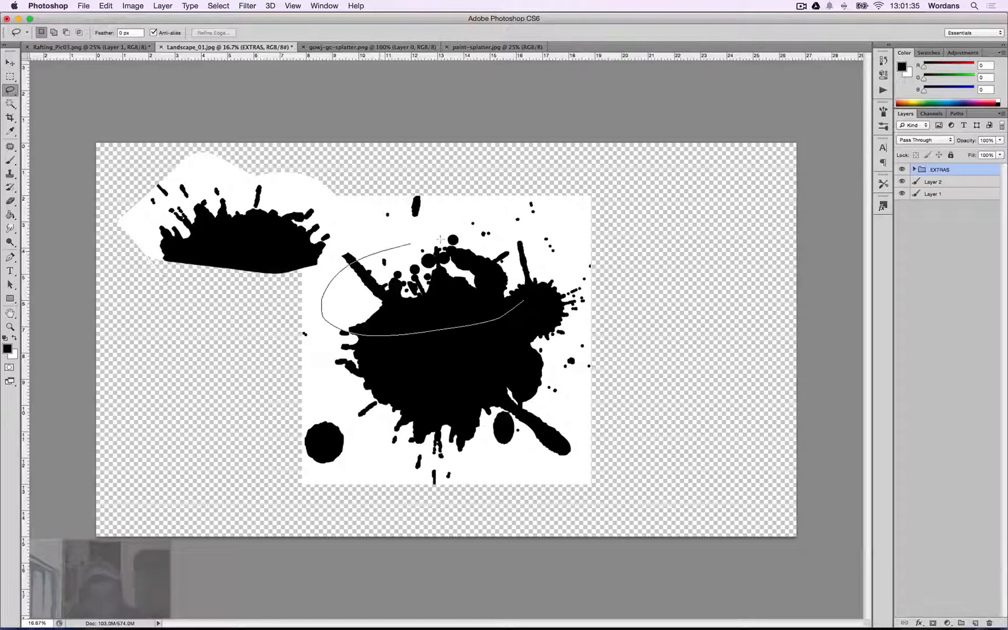
mouse_move(440, 239)
mouse_down()
mouse_move(518, 240)
mouse_move(526, 257)
mouse_up()
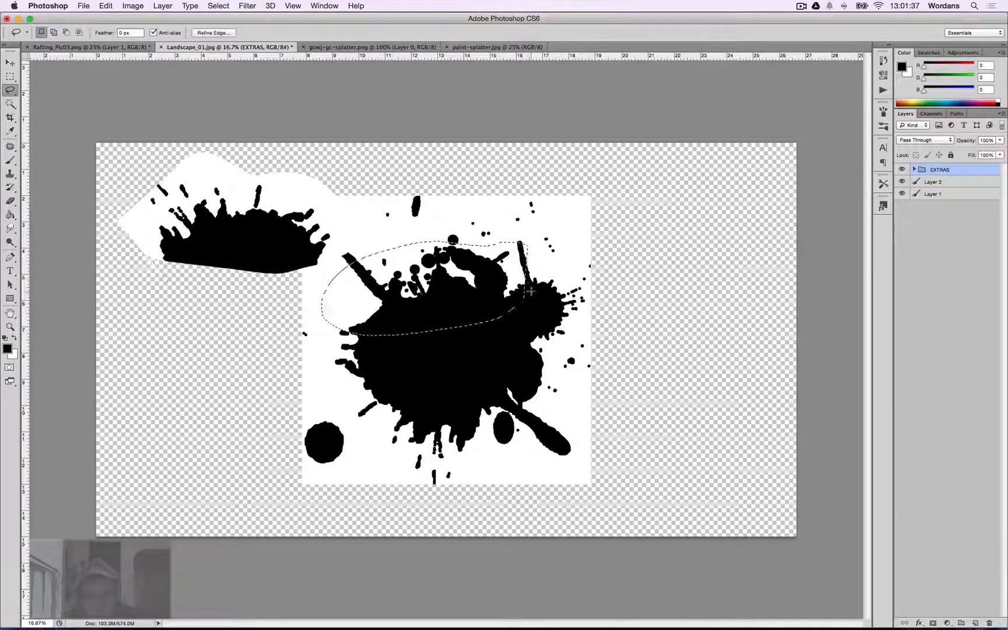
click(531, 277)
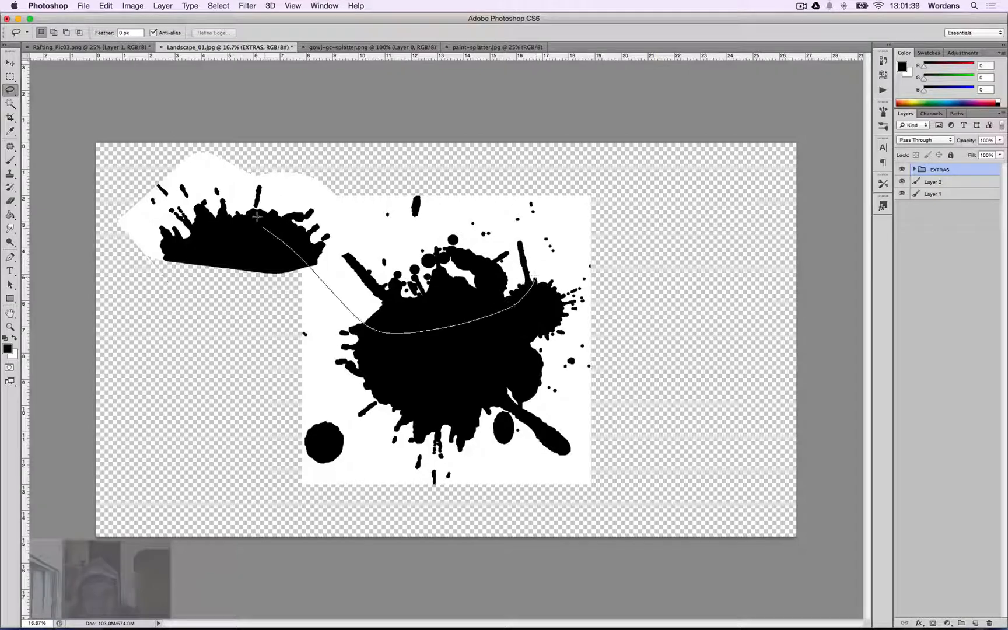
mouse_move(257, 216)
mouse_down()
mouse_move(309, 157)
mouse_move(545, 160)
mouse_move(573, 189)
mouse_move(504, 198)
mouse_move(536, 257)
mouse_up()
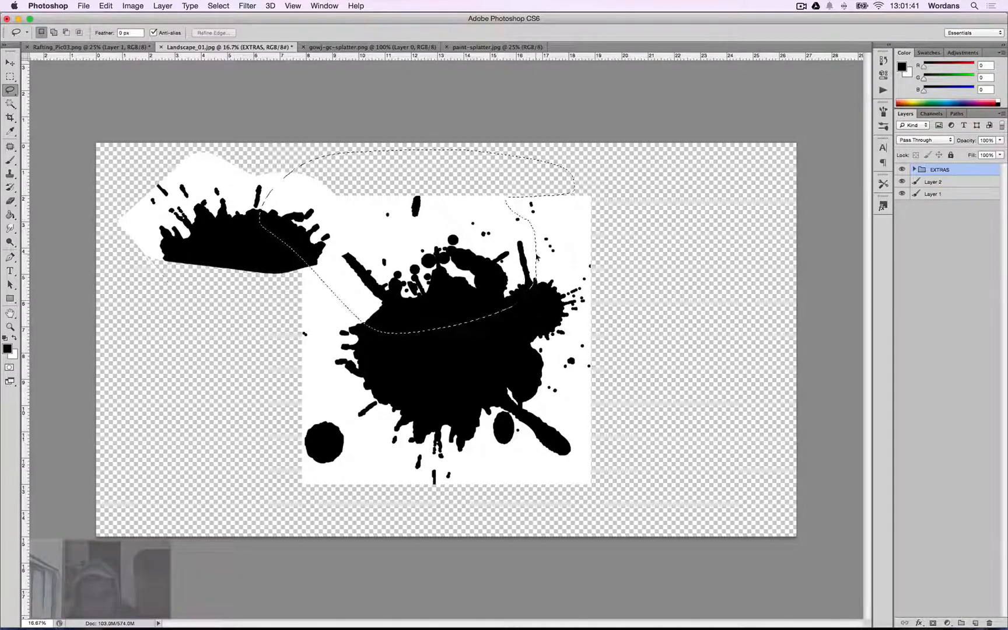
key(super+c)
key(super+v)
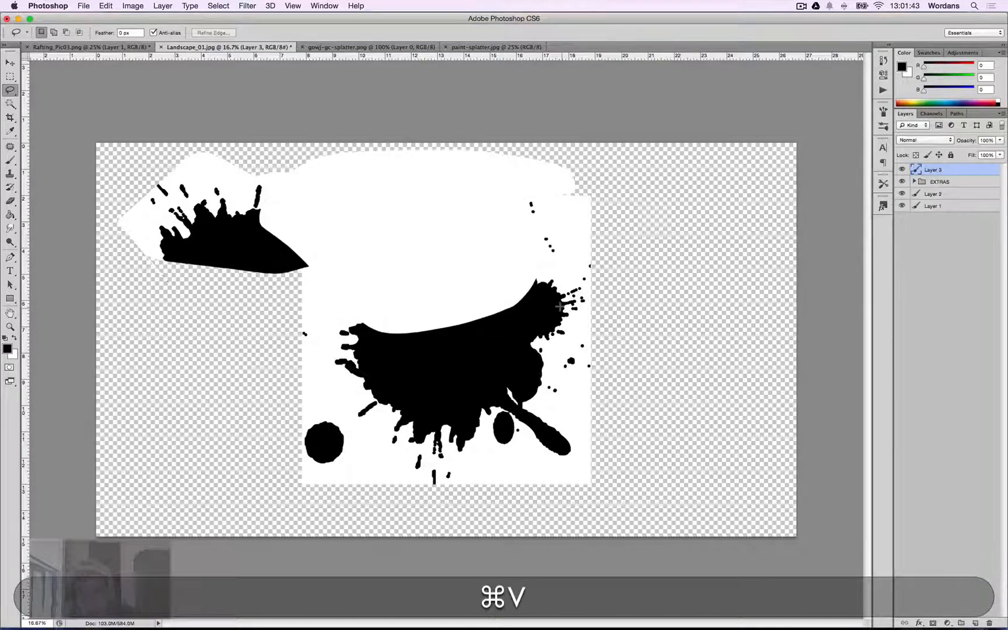
key(super+z)
key(super+z)
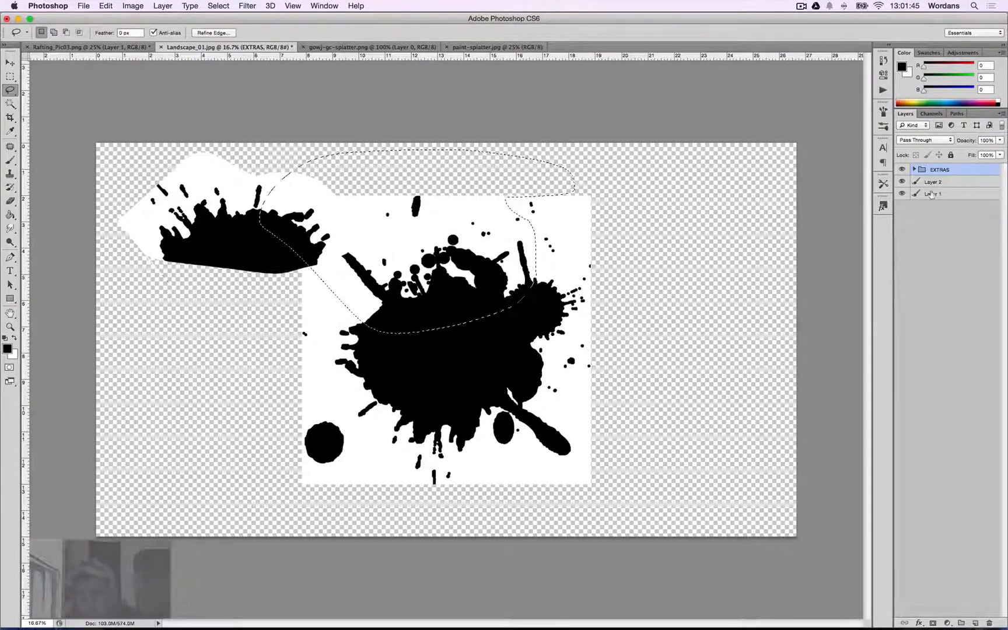
Copy the selected upper splatter from Layer 1 onto a new layer and hide Layer 1.
click(932, 195)
key(super+c)
key(super+v)
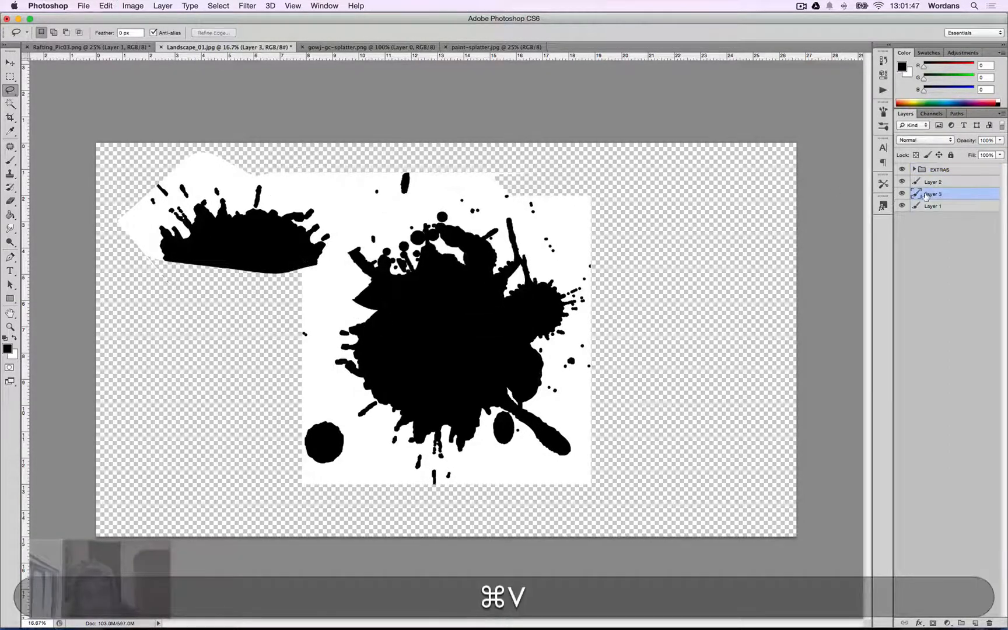
click(902, 206)
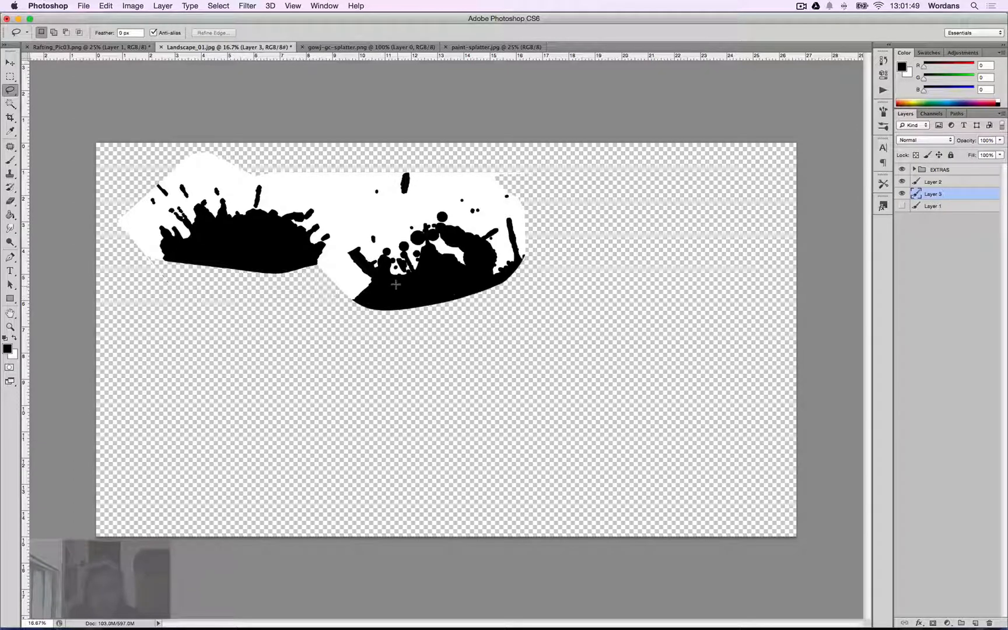
mouse_move(398, 286)
mouse_down()
mouse_move(553, 338)
mouse_move(547, 296)
mouse_up()
key(BackSpace)
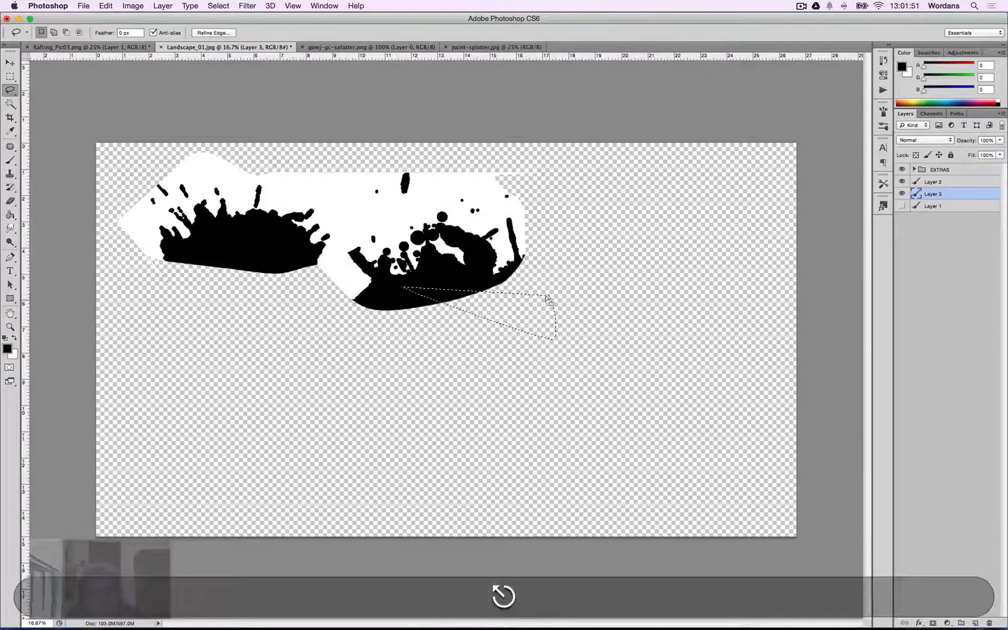
key(super+z)
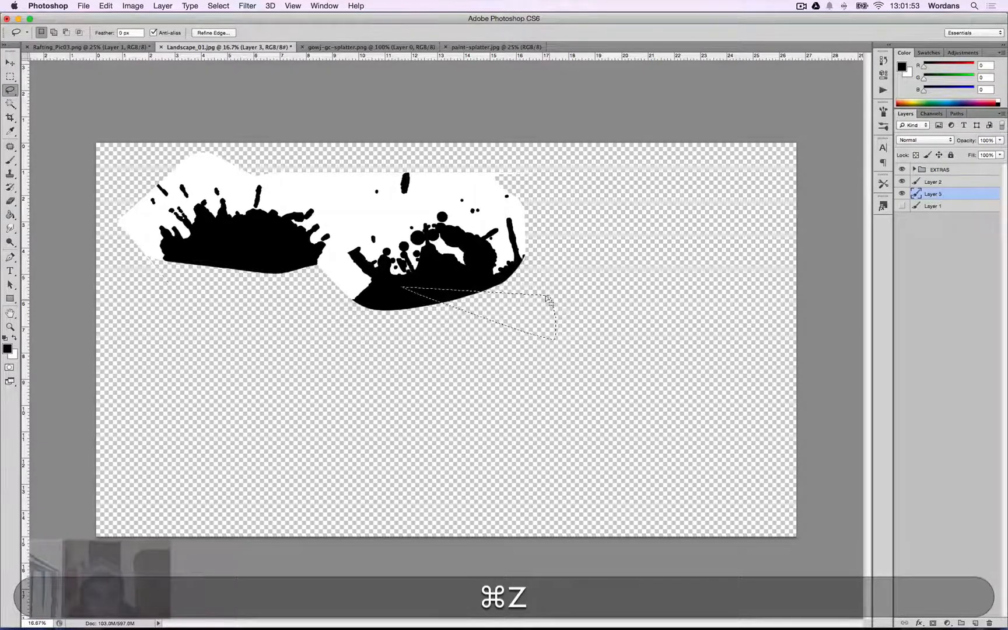
key(super+d)
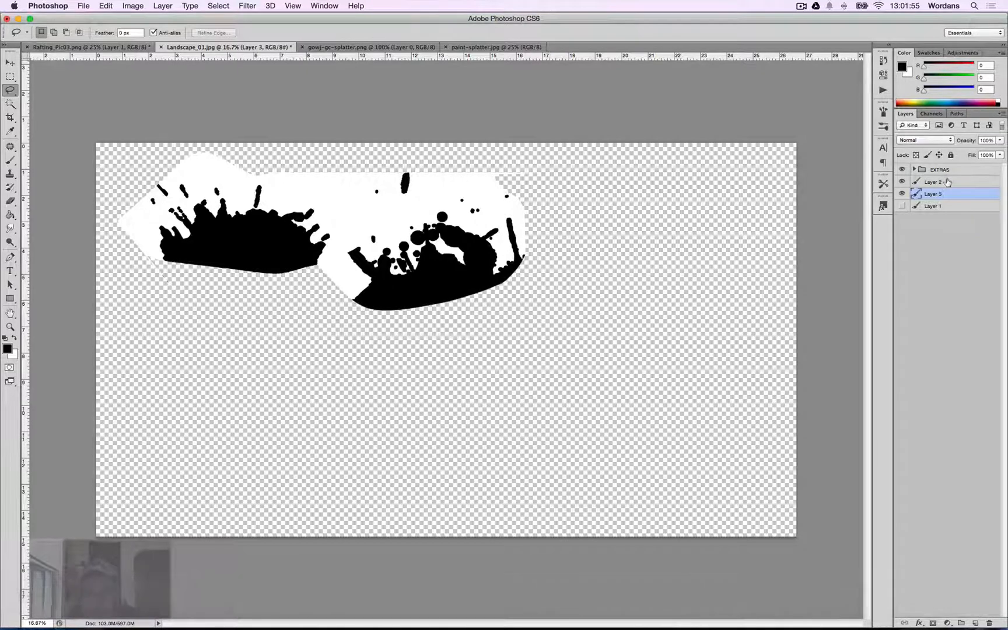
Nudge the Layer 2 splatter slightly right and down, then hide Layer 3.
click(934, 182)
key(v)
drag(292, 215, 311, 221)
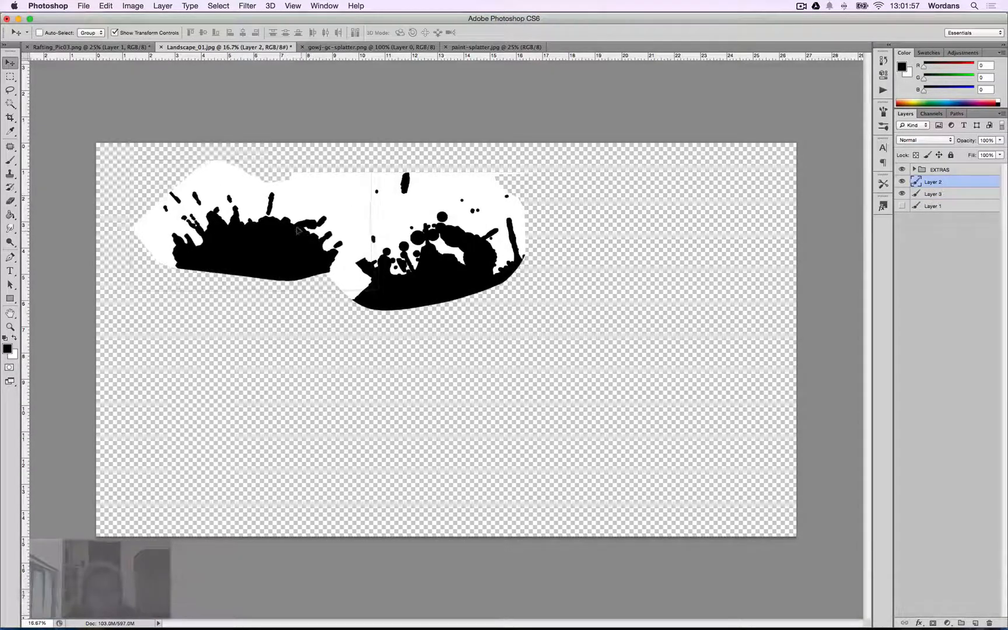
click(934, 194)
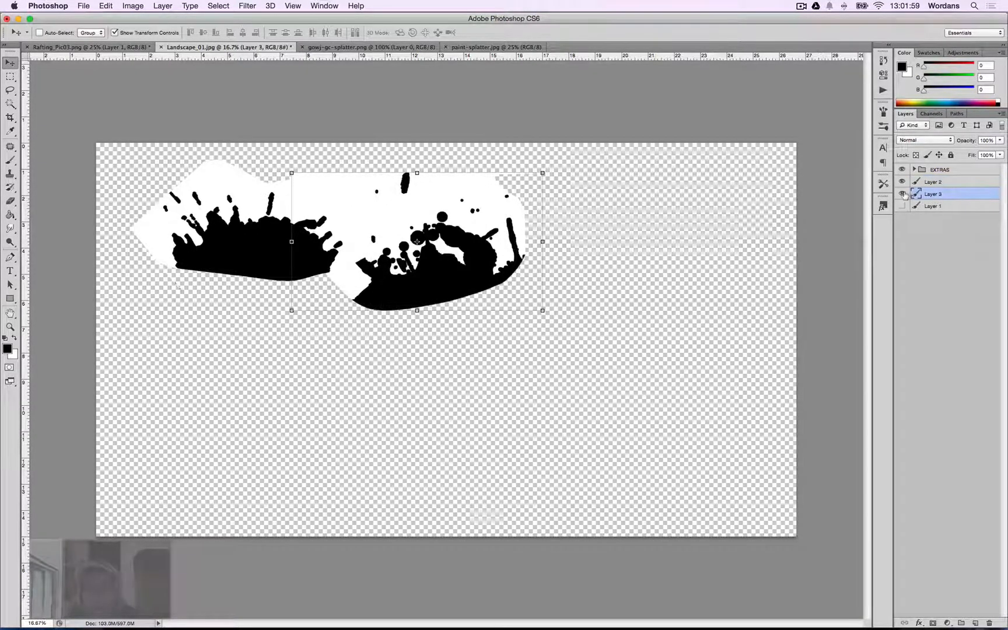
click(902, 194)
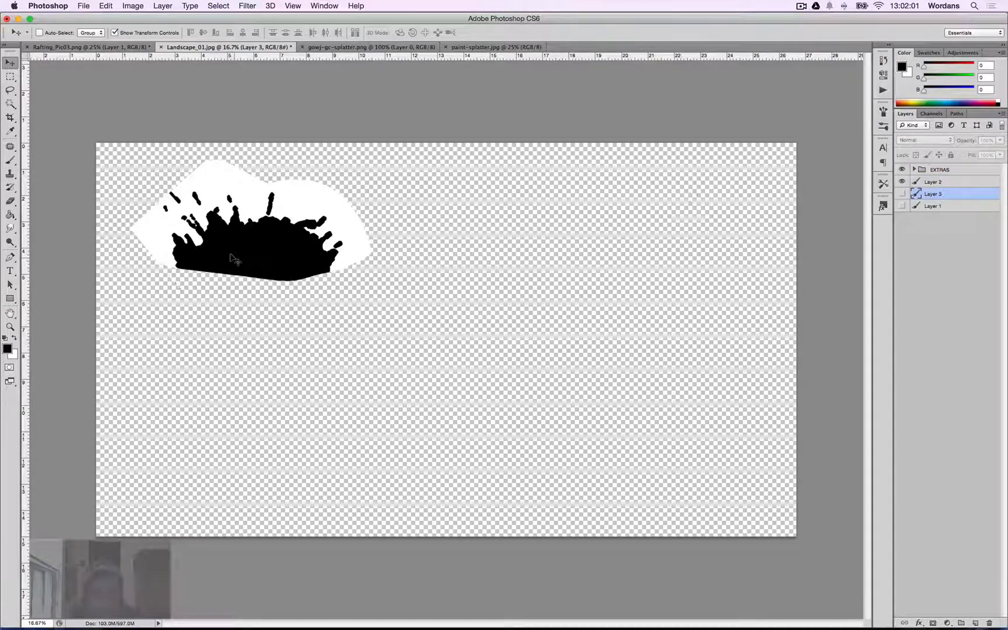
click(922, 182)
key(v)
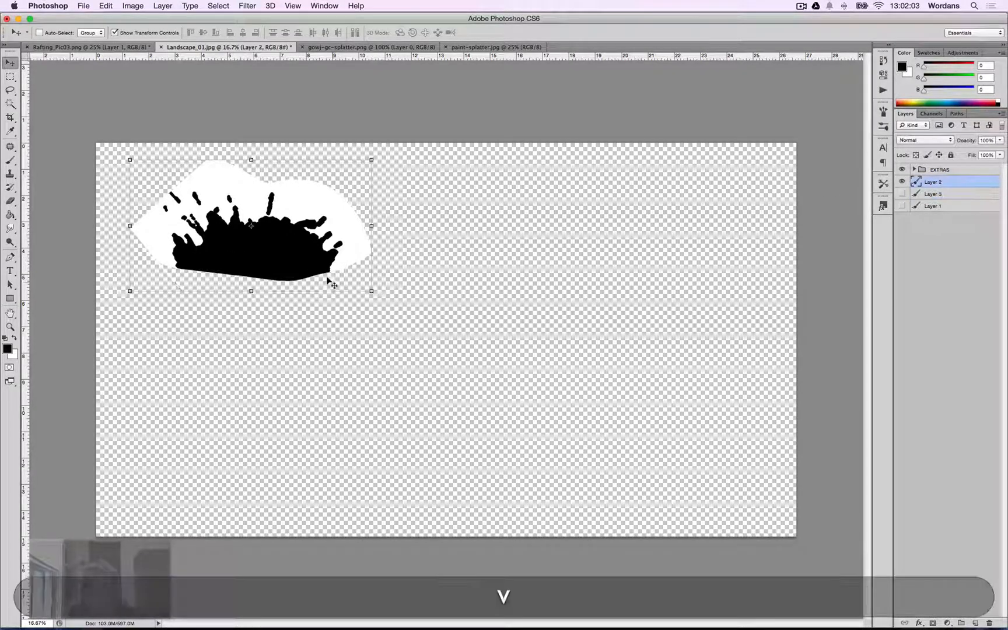
key(super+j)
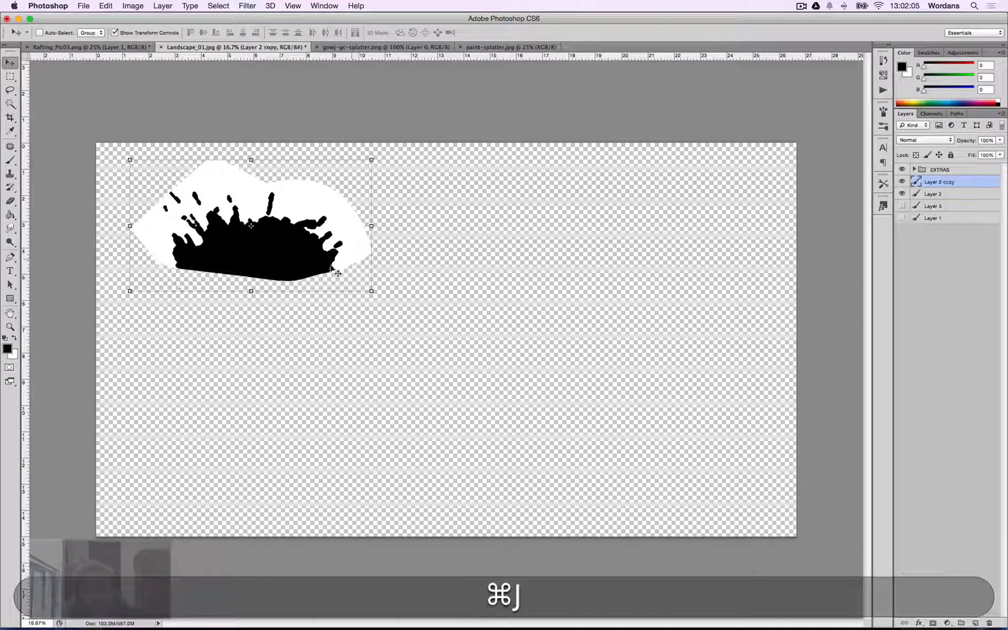
key(v)
drag(298, 282, 457, 263)
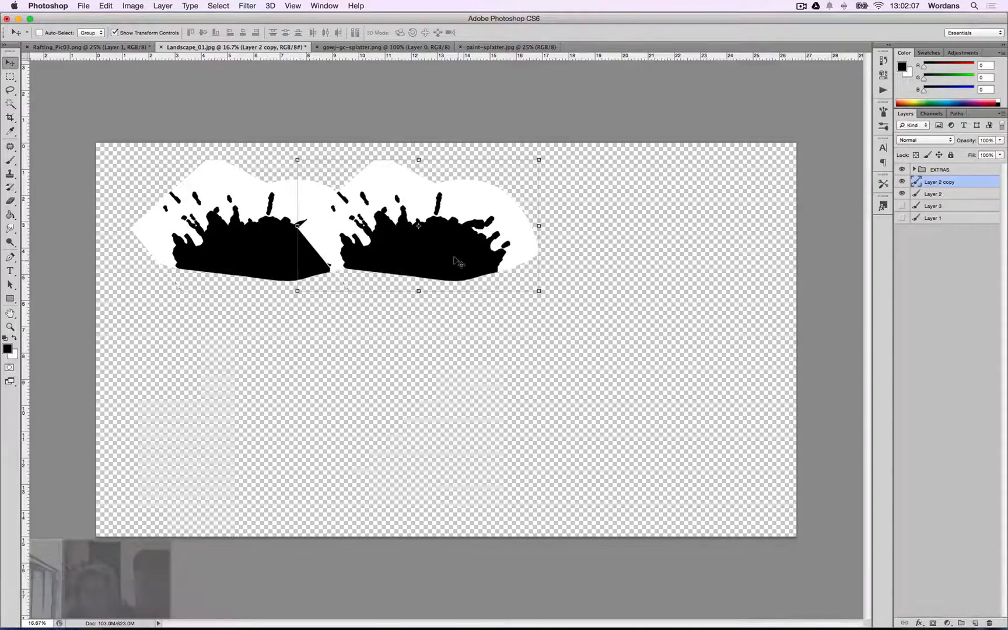
key(BackSpace)
key(alt)
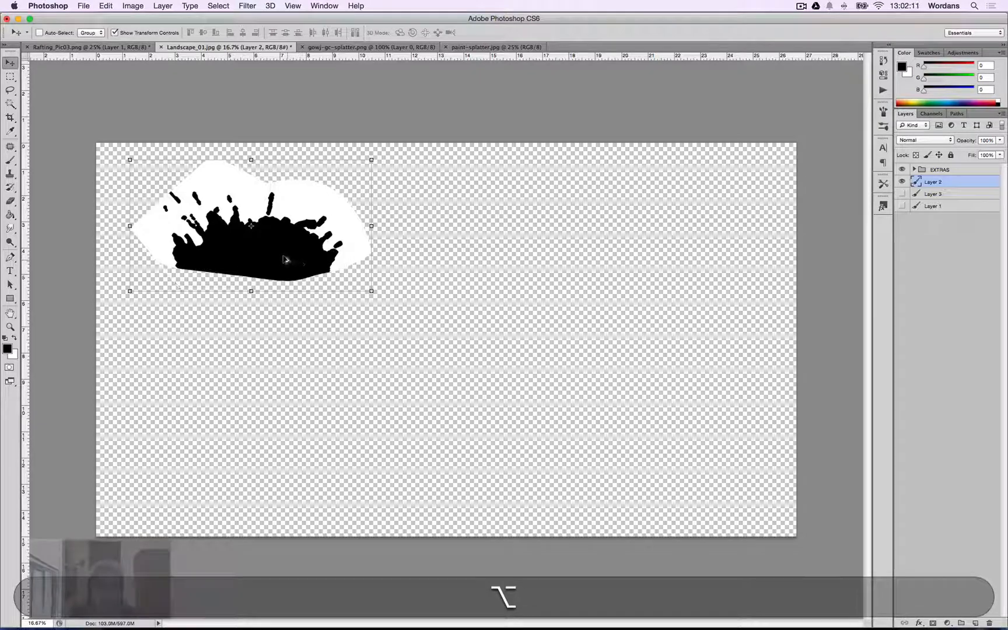
key(alt)
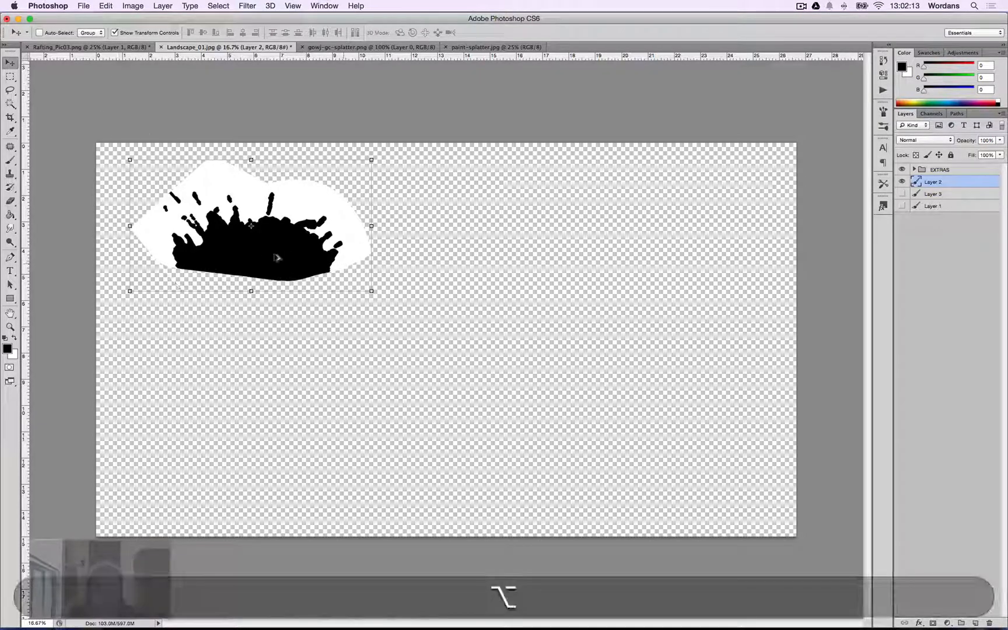
Duplicate the Layer 2 splatter twice, placing the copies side by side to its right in a row.
drag(261, 252, 394, 257)
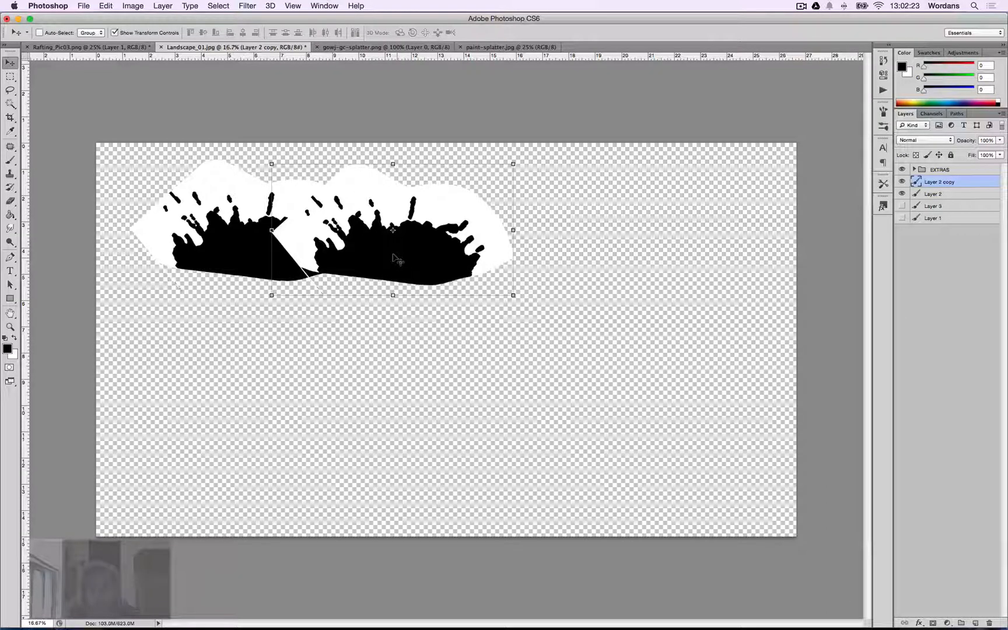
drag(402, 257, 551, 251)
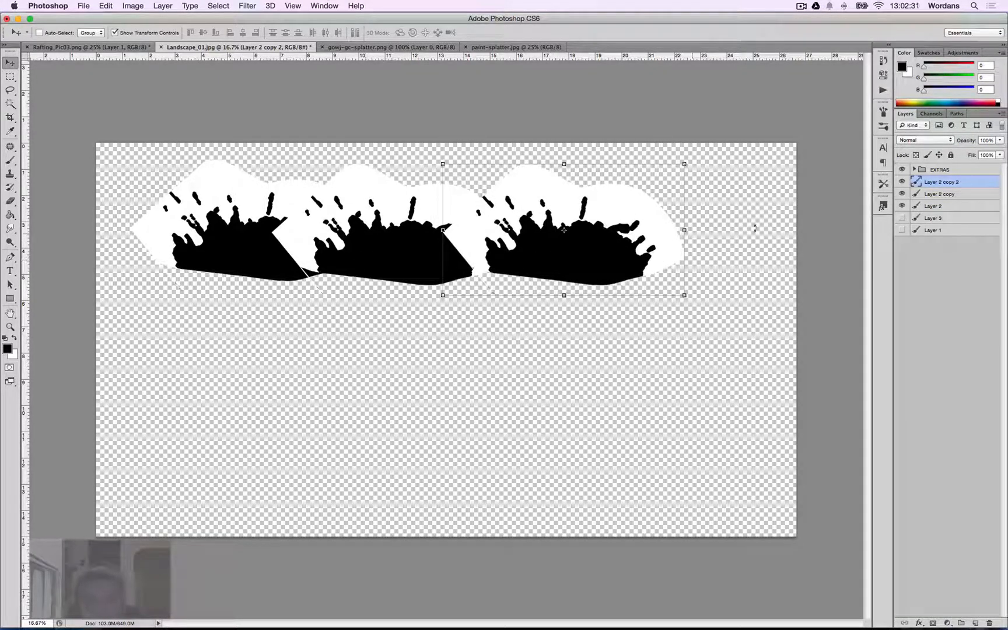
On Layer 2 copy 2, select the white background with the Magic Wand and delete it.
key(e)
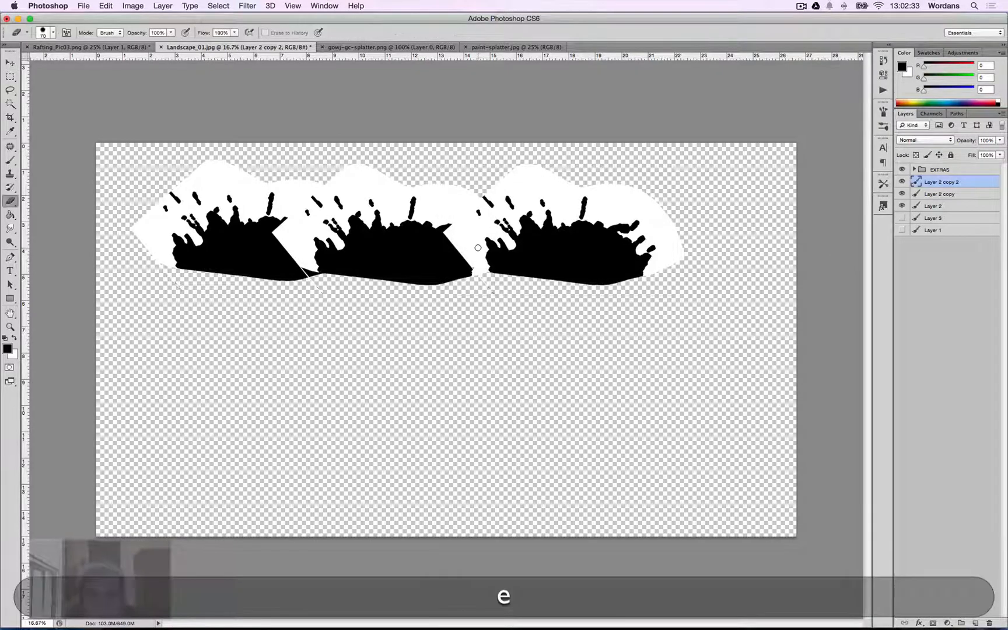
key(w)
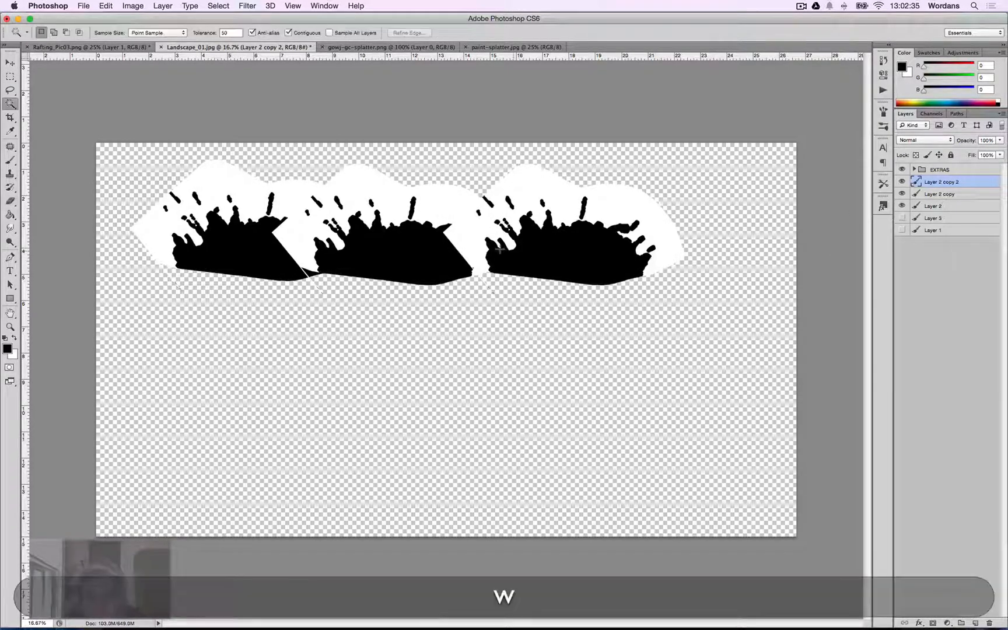
click(479, 244)
shift+click(427, 206)
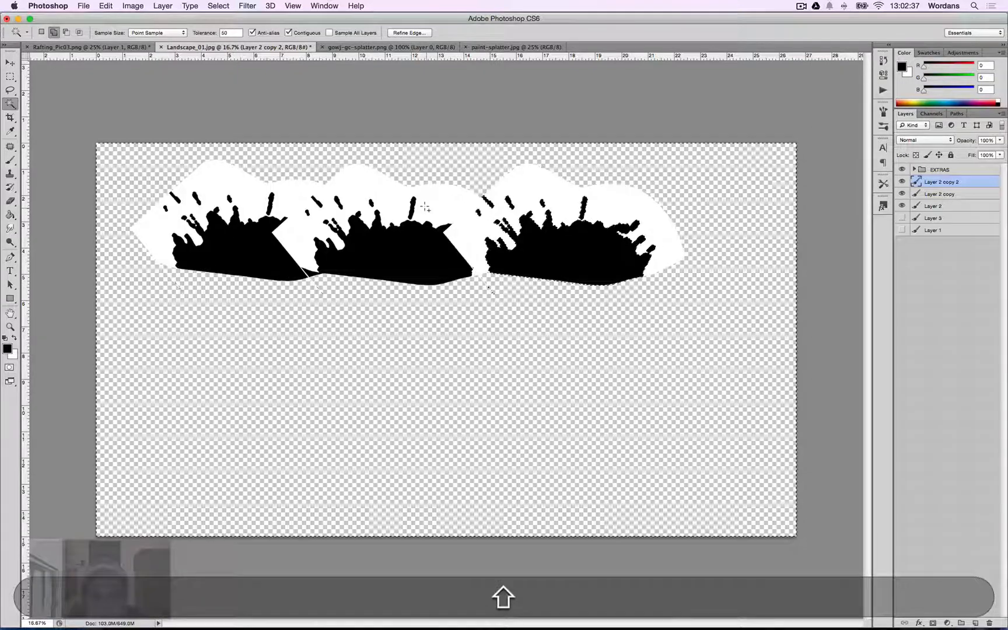
click(473, 239)
click(472, 239)
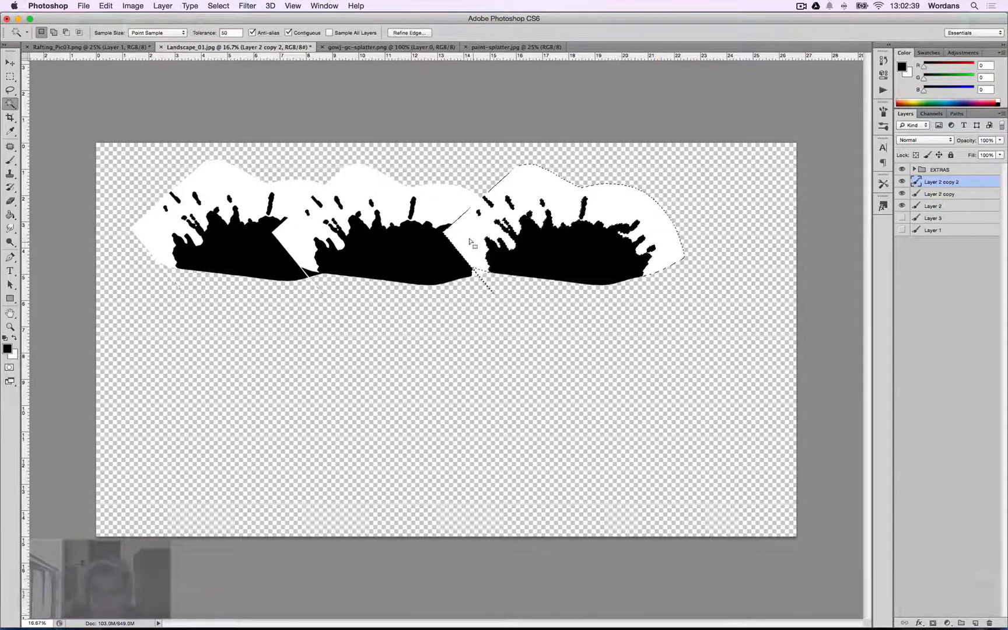
key(BackSpace)
key(super+d)
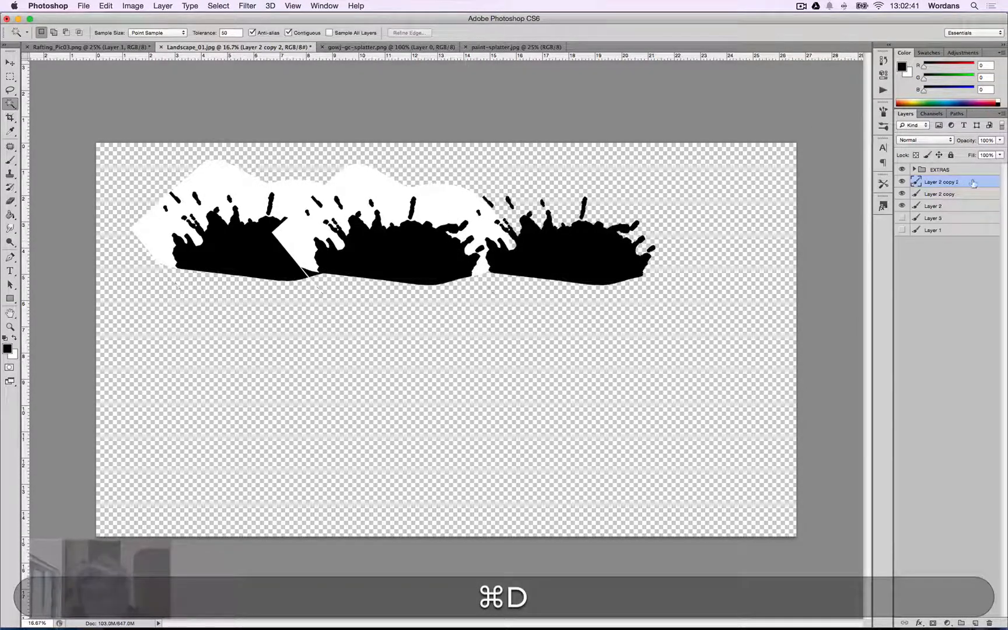
On Layer 2 copy, select the white background with the Magic Wand and delete it.
click(939, 194)
click(437, 212)
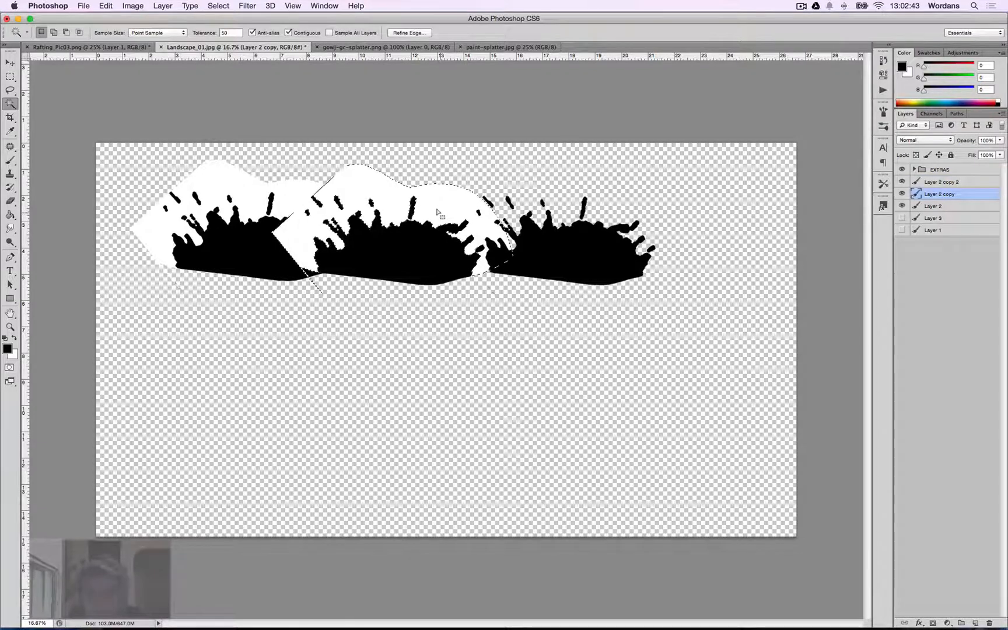
key(BackSpace)
key(super+d)
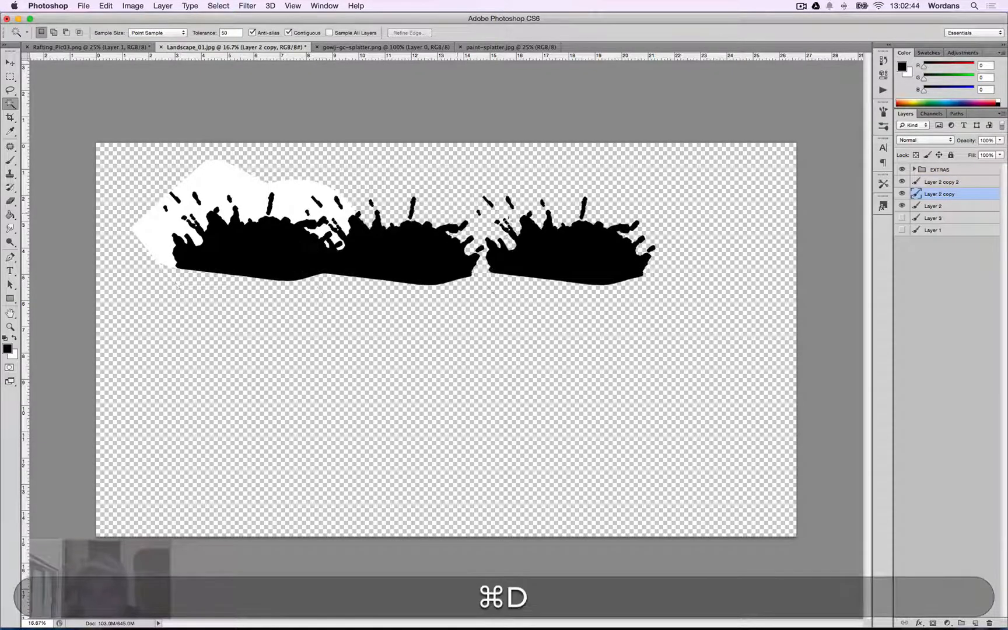
On Layer 2, select the white background with the Magic Wand and delete it.
click(945, 206)
click(229, 187)
key(BackSpace)
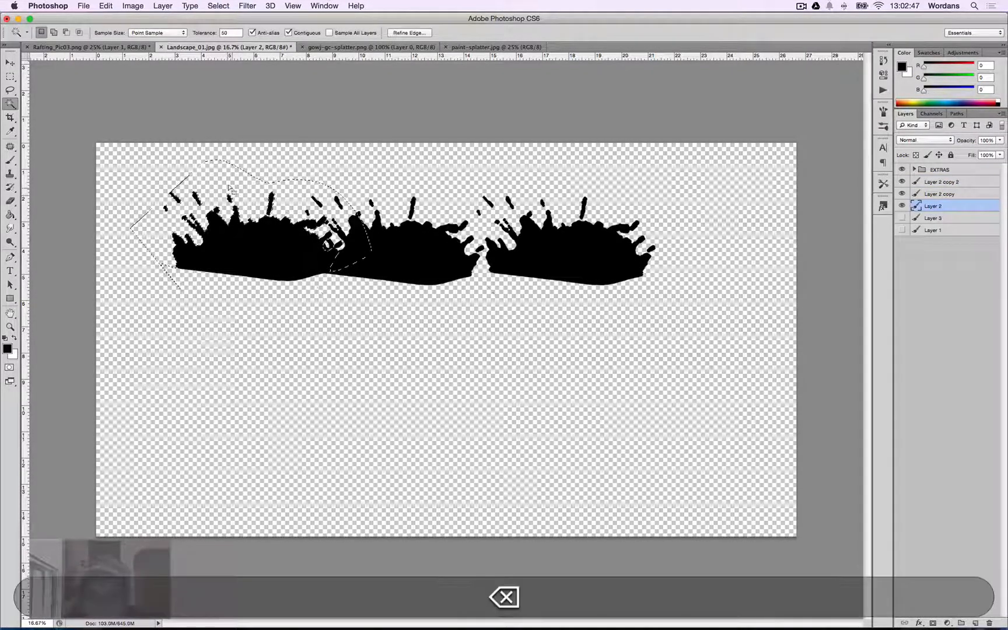
key(super+d)
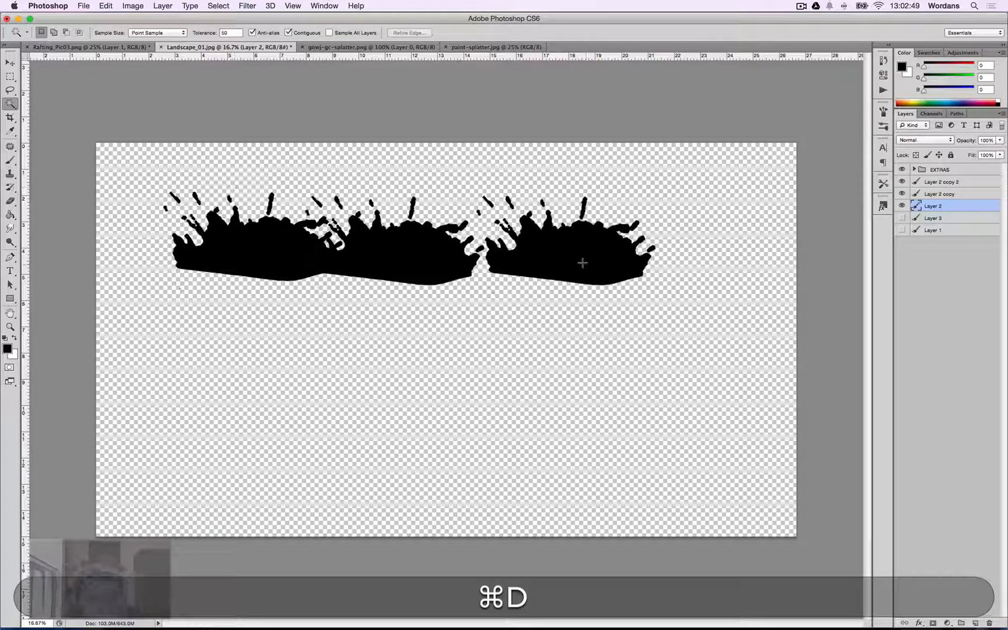
Flip the middle splatter on Layer 2 copy horizontally and scale it narrower from its right side.
click(960, 194)
key(v)
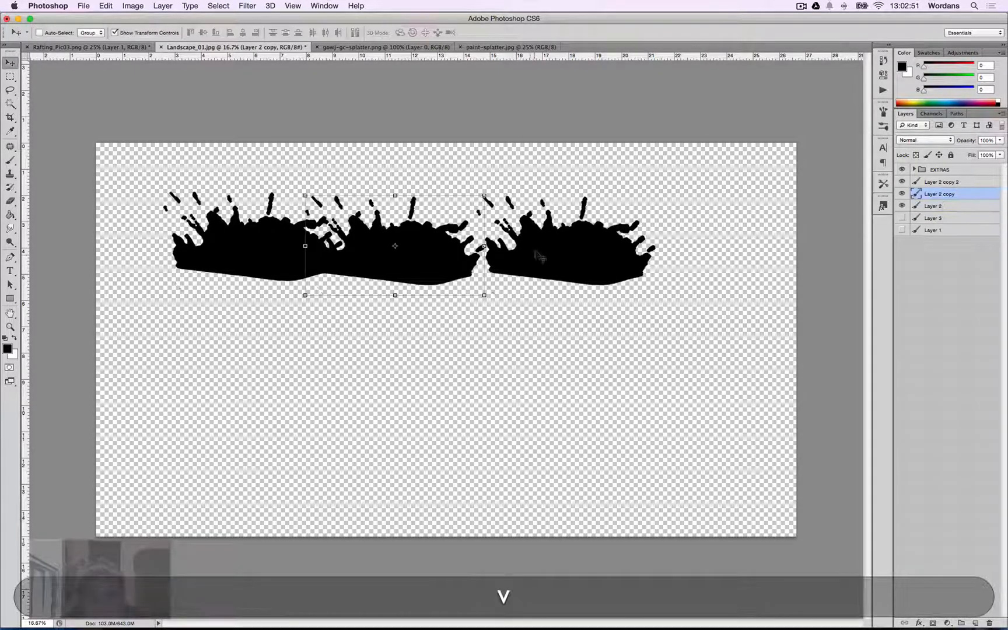
click(114, 7)
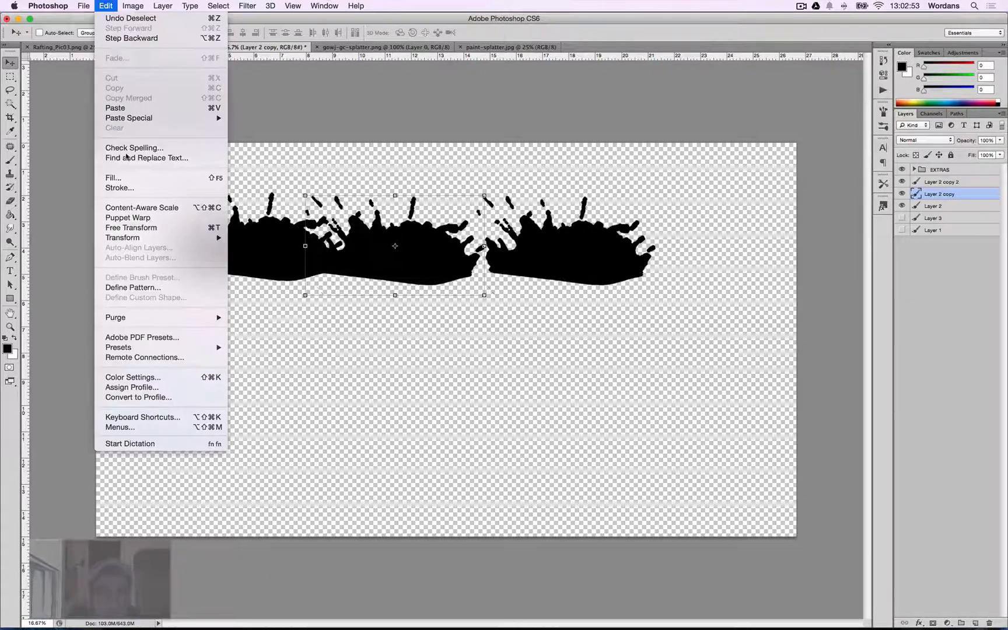
mouse_move(193, 238)
click(294, 374)
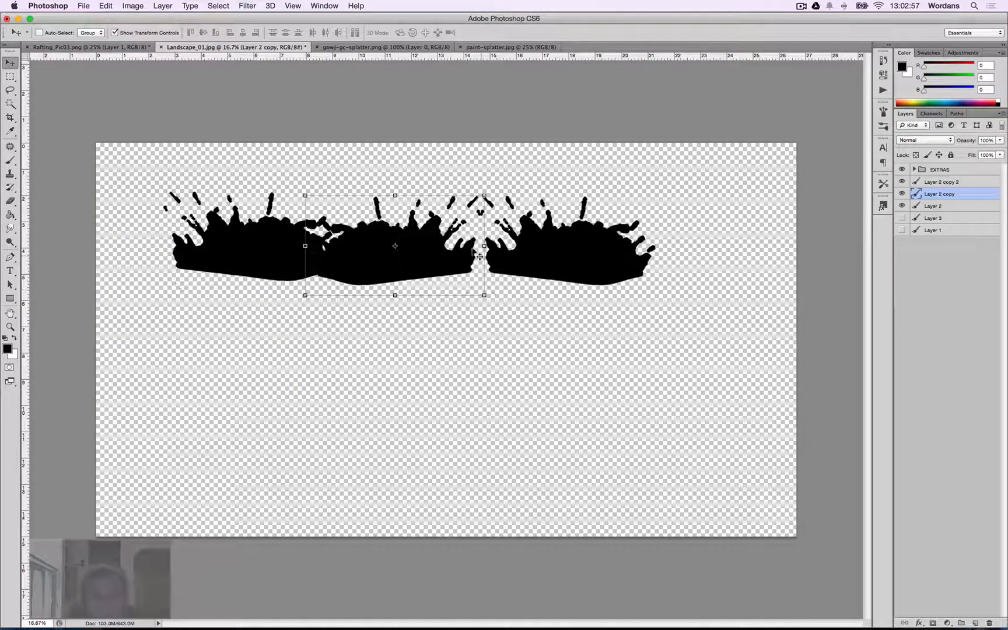
drag(484, 246, 415, 249)
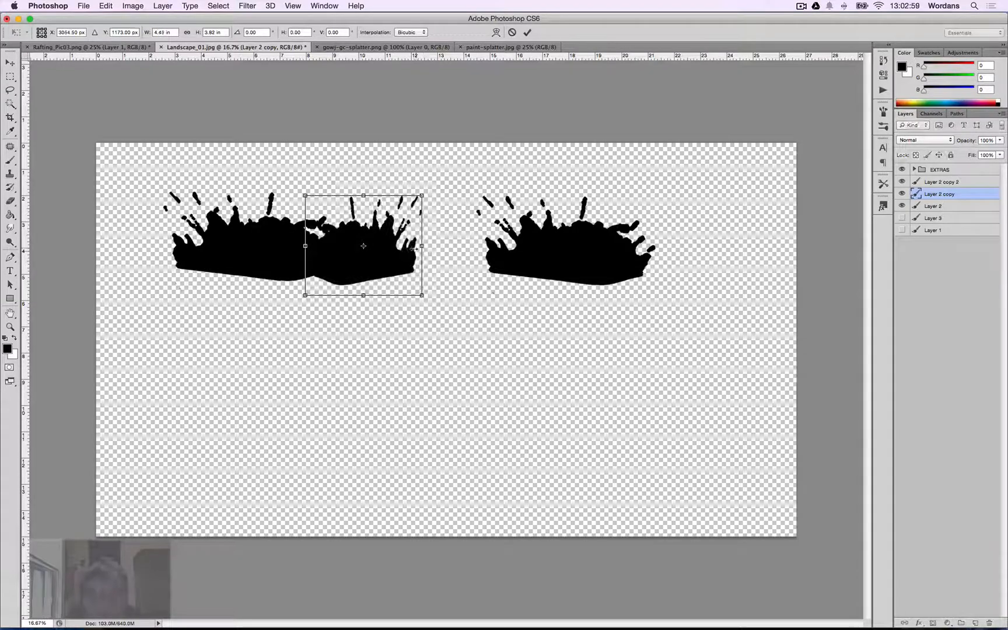
key(Return)
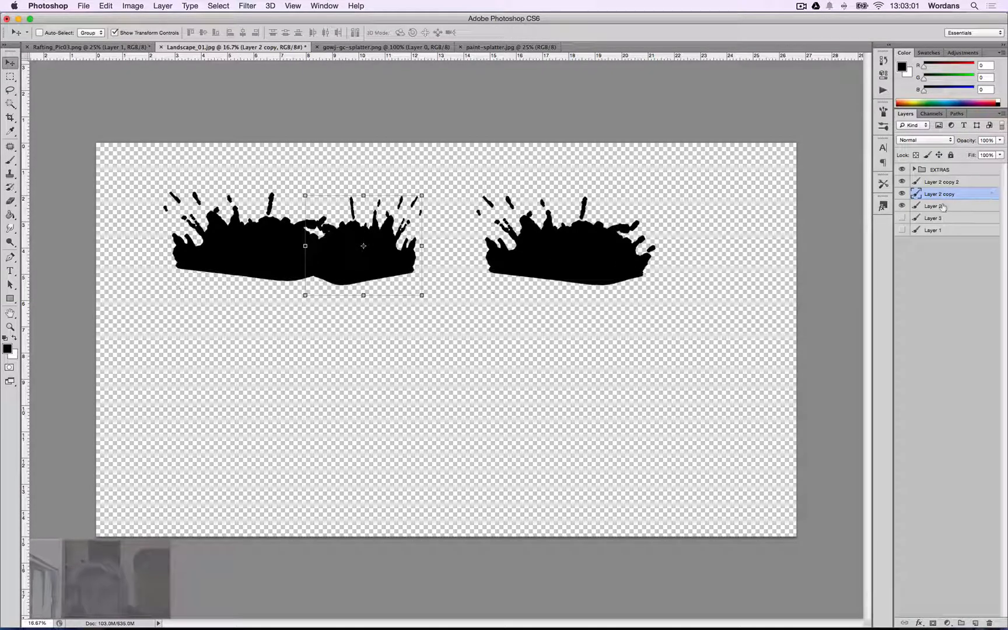
Move the splatter on Layer 2 copy 2 left so it overlaps the middle splatter into one long strip.
click(942, 182)
drag(464, 246, 366, 246)
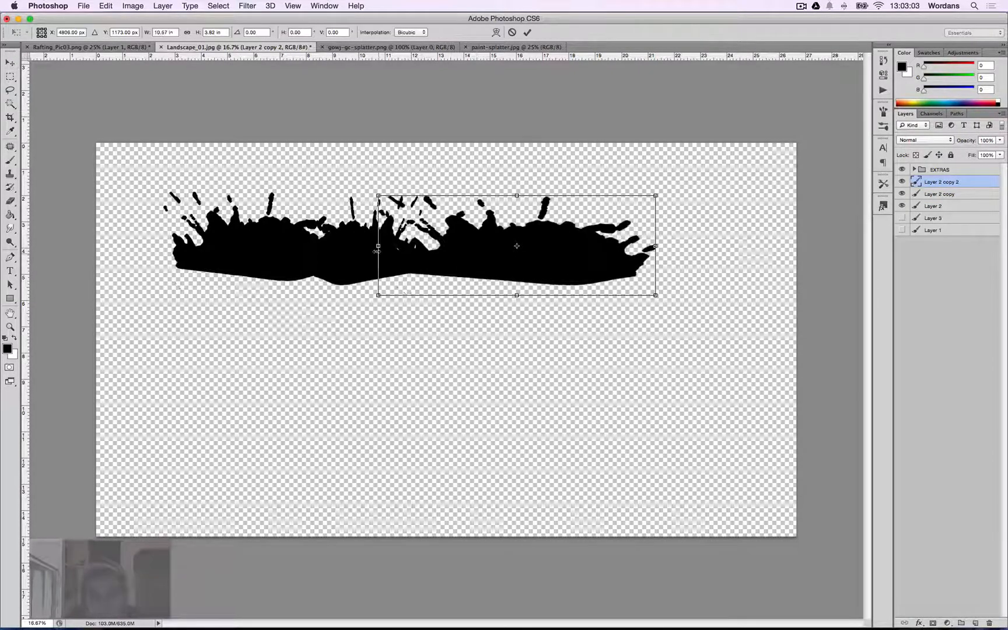
drag(485, 259, 438, 259)
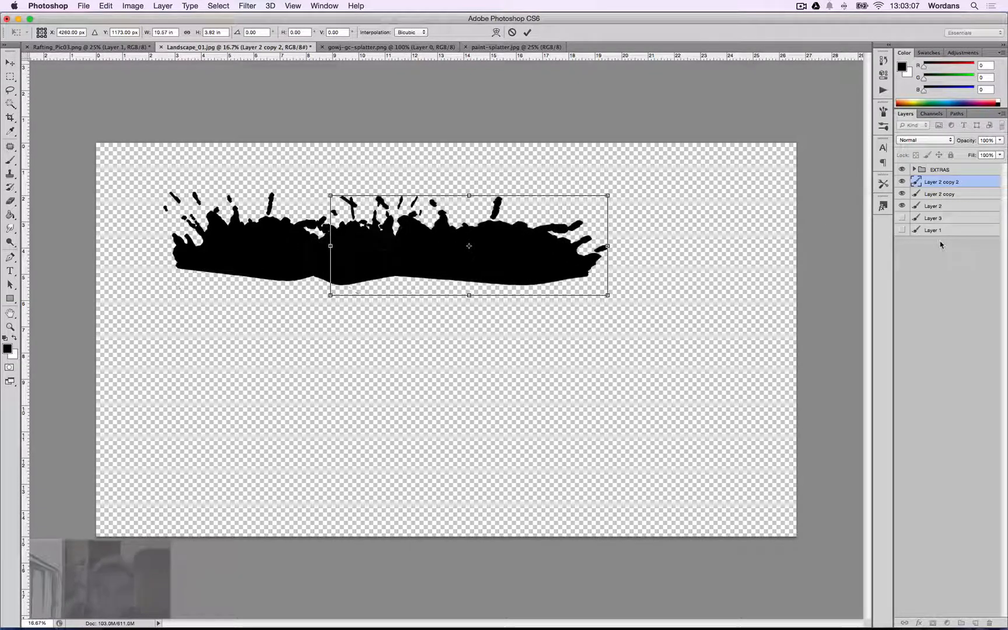
key(Return)
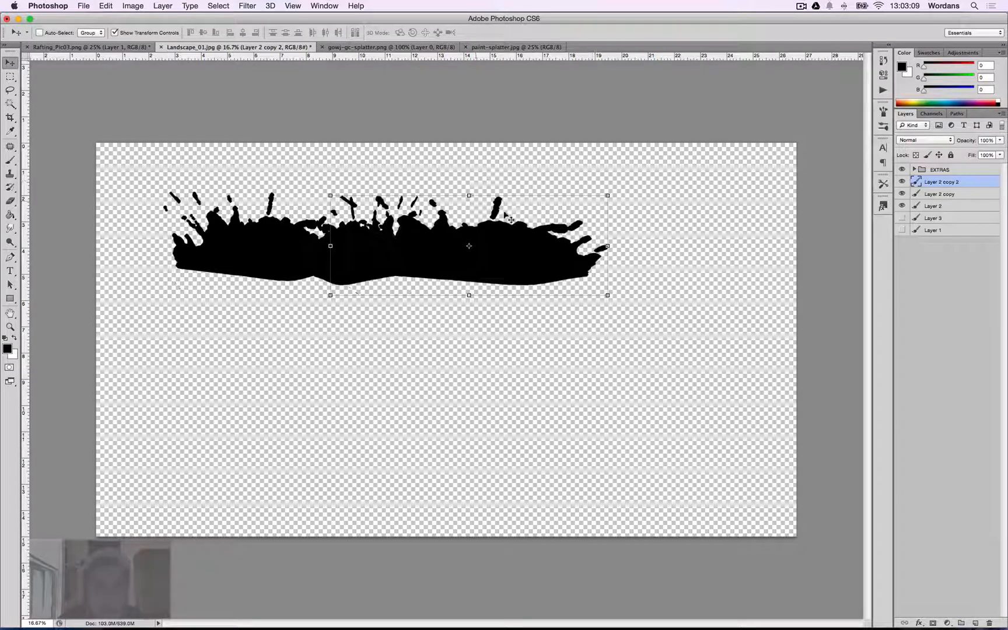
shift+click(944, 205)
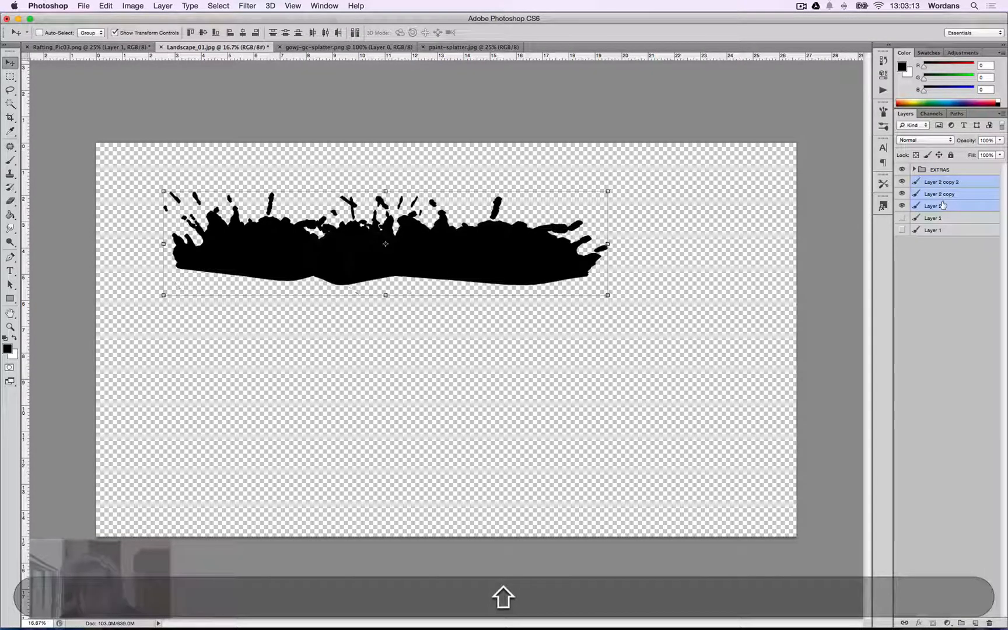
key(super+e)
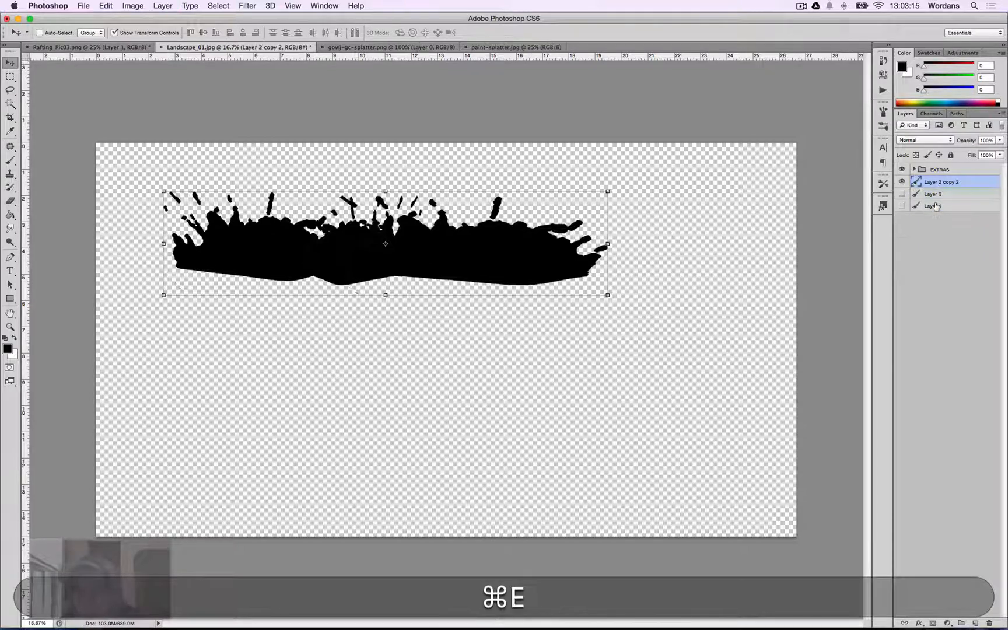
drag(559, 241, 562, 263)
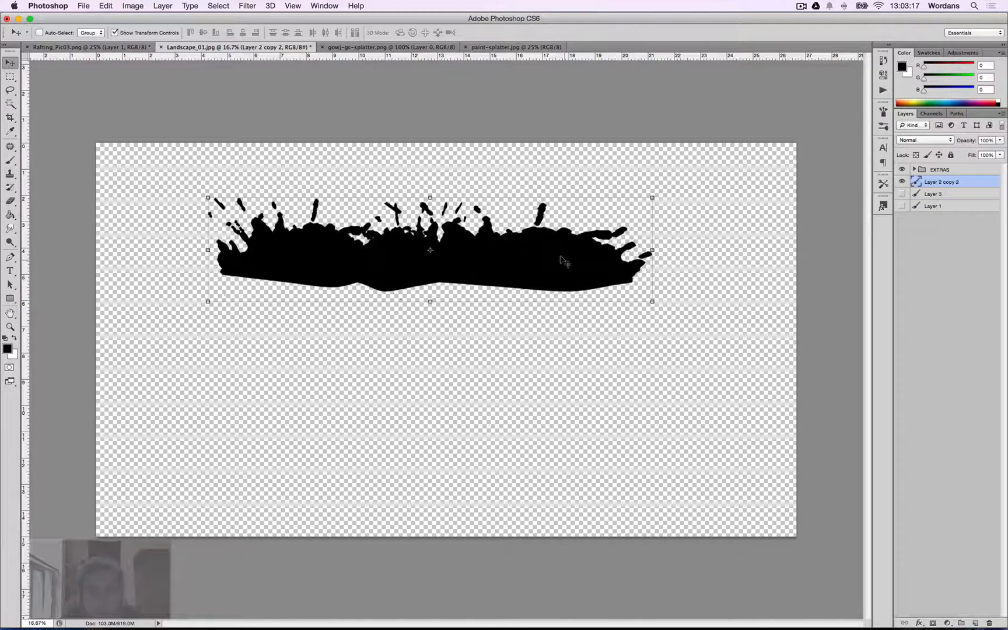
key(super+z)
key(alt+super+z)
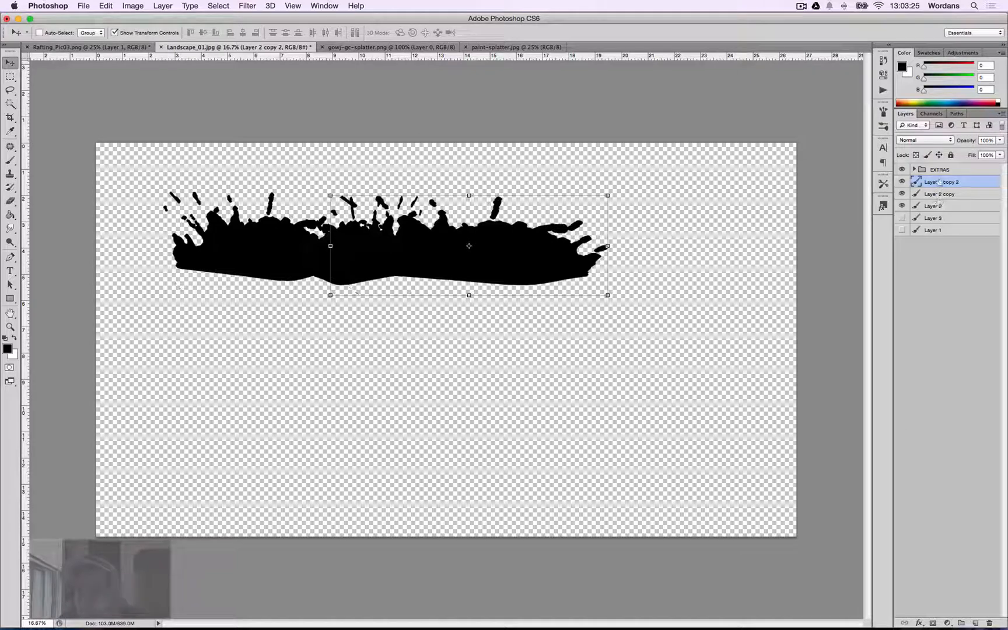
click(901, 182)
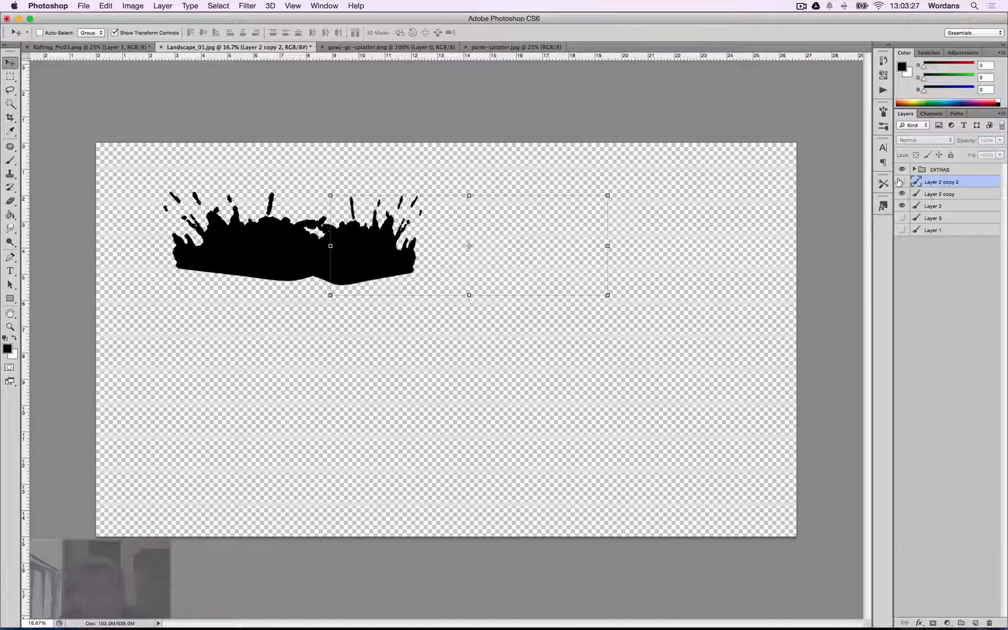
click(901, 181)
shift+click(932, 206)
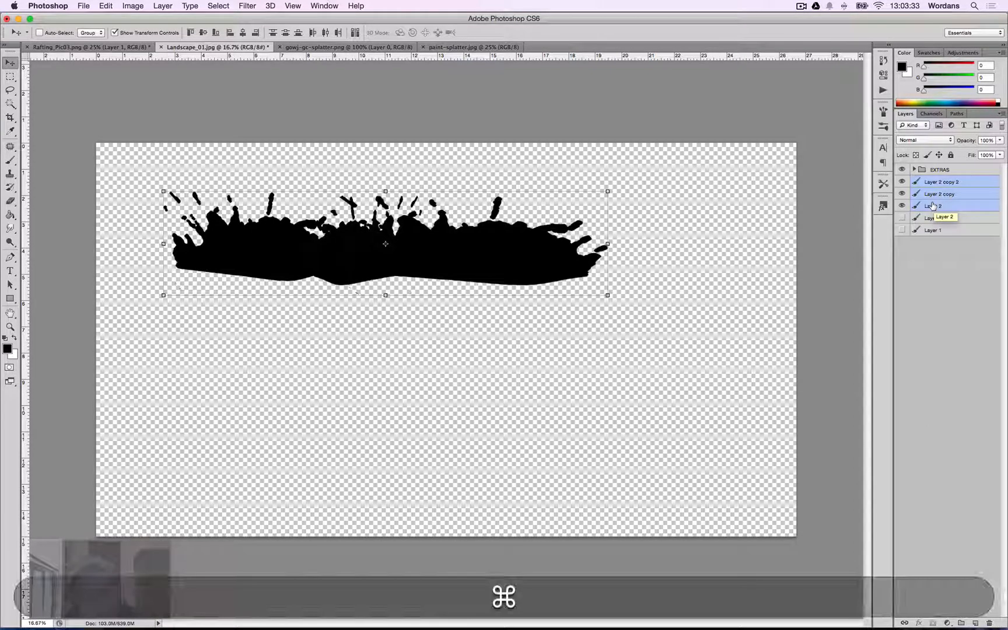
key(super+shift+e)
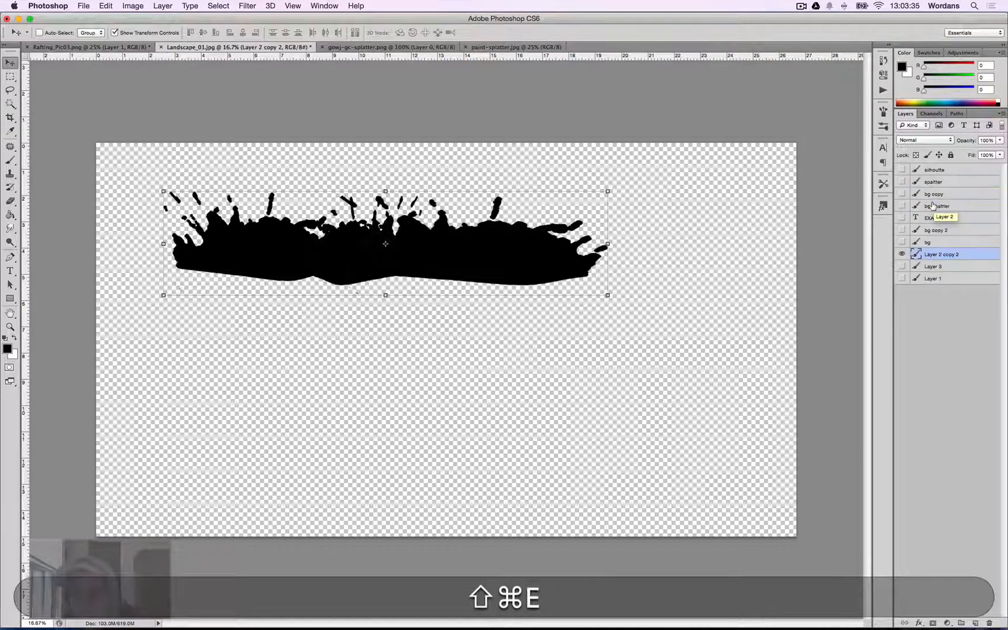
key(super+shift+z)
key(super+z)
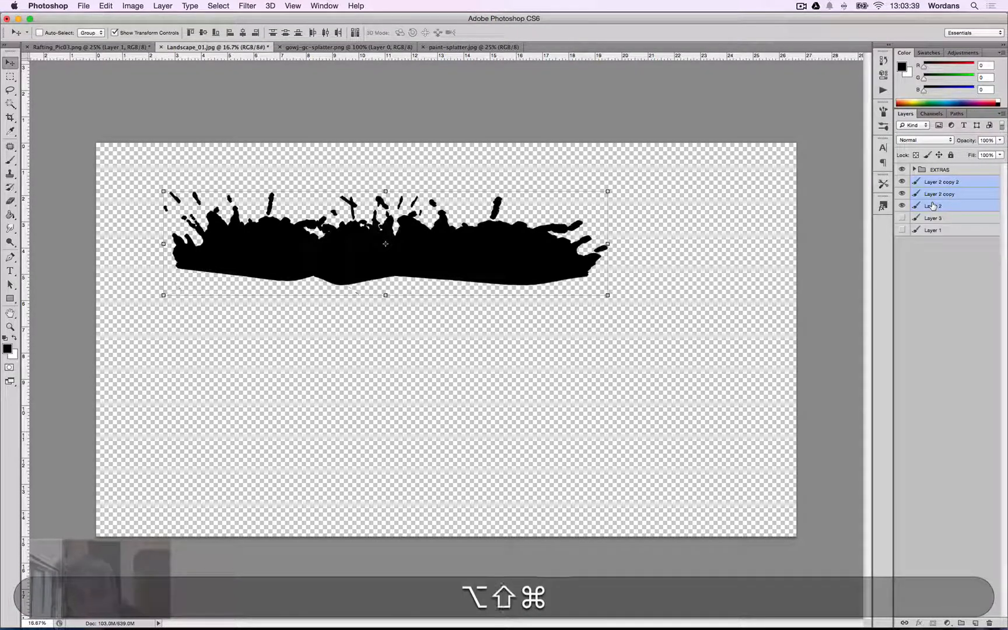
Stamp the visible splatter layers into a new merged layer and hide the original splatter layers.
key(alt+shift+super+e)
drag(902, 218, 899, 205)
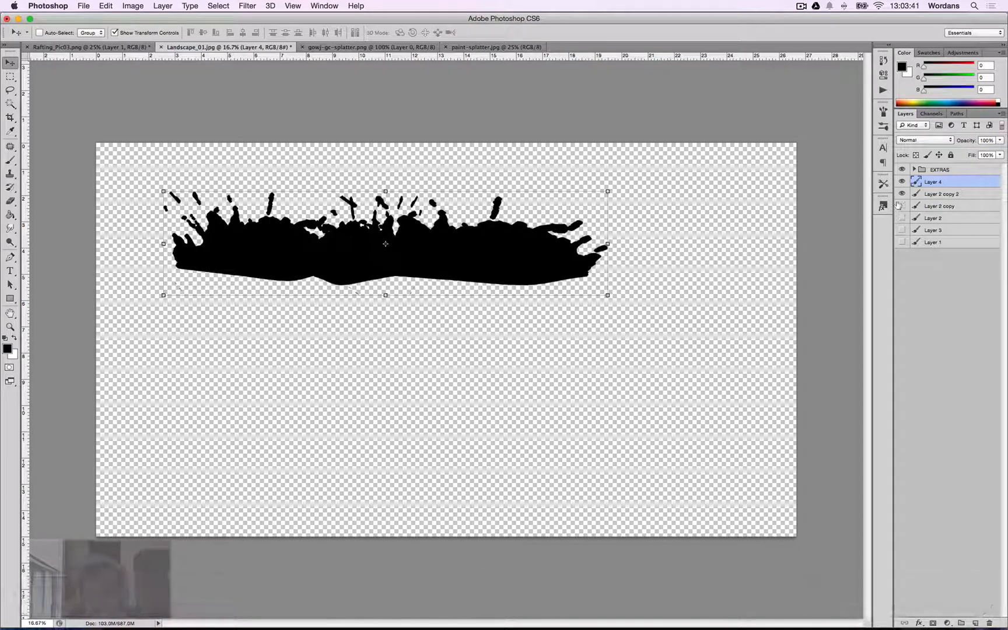
click(901, 195)
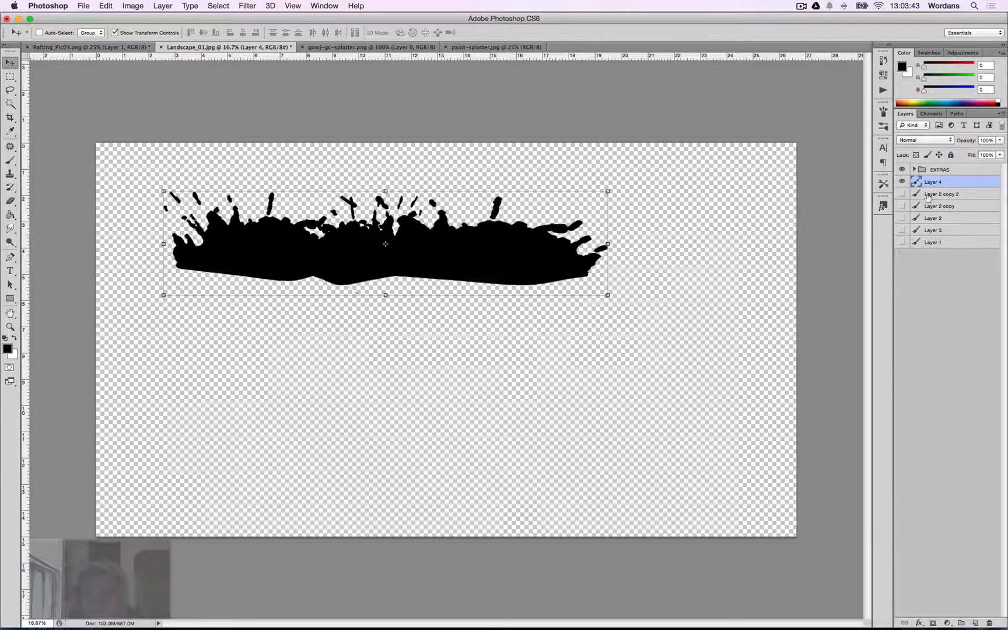
click(902, 182)
click(902, 194)
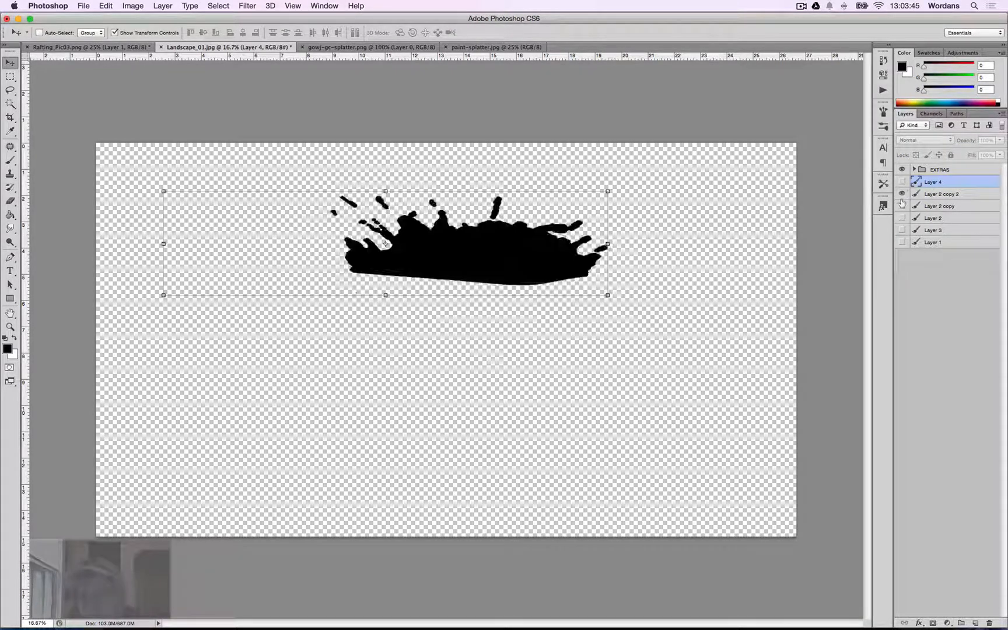
click(903, 206)
drag(903, 205, 902, 194)
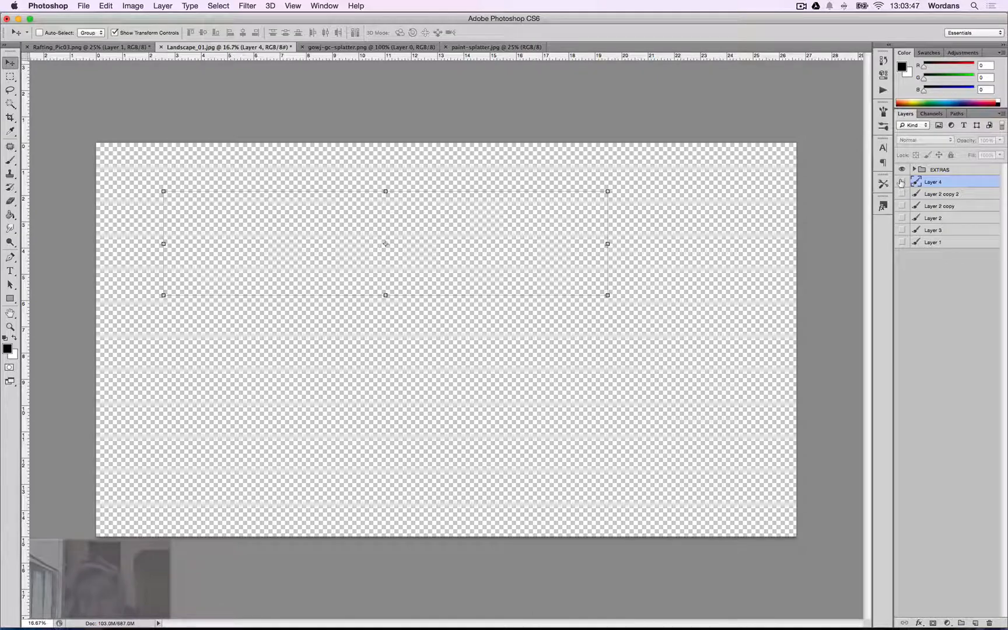
click(902, 182)
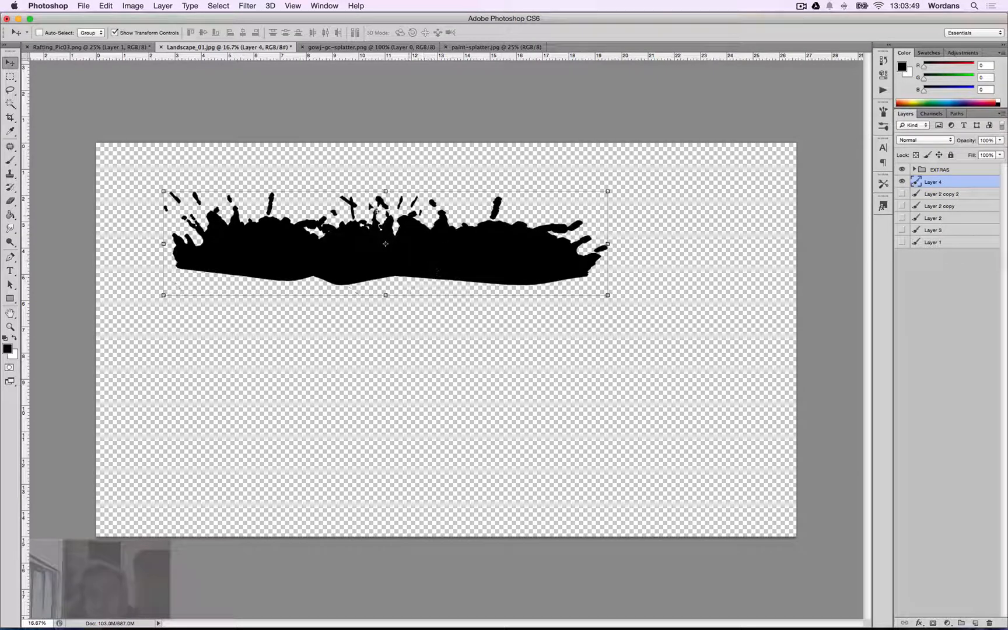
Duplicate the merged splatter layer and rotate the copy 90° into a vertical strip down the right end.
click(390, 187)
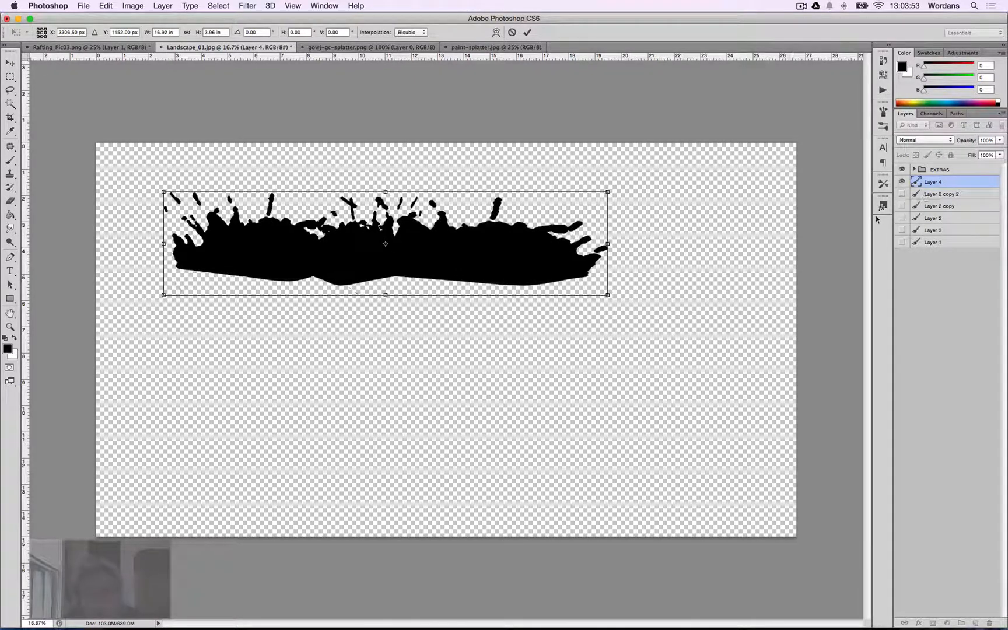
key(super+j)
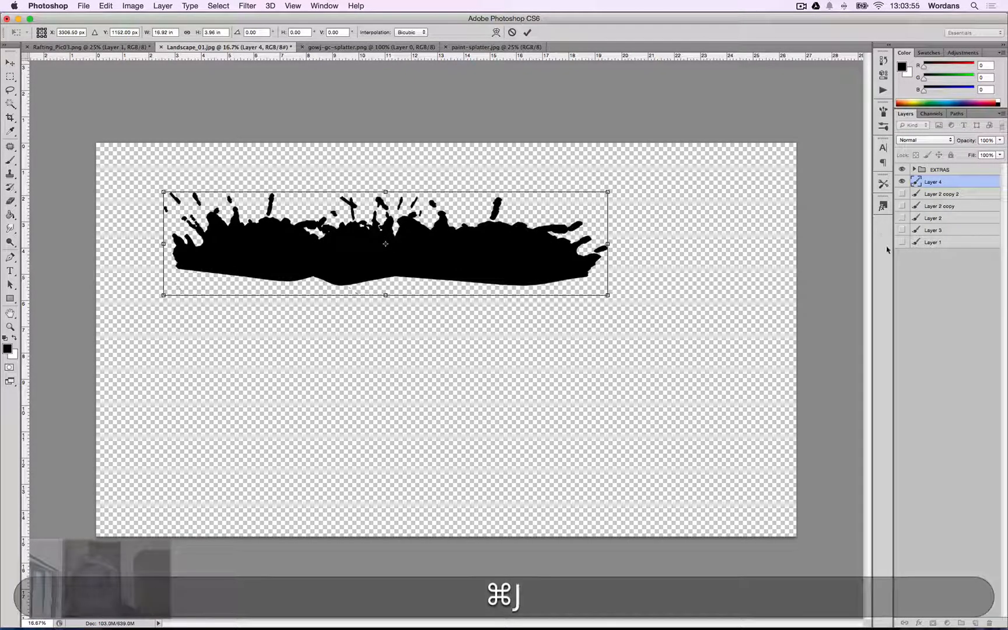
key(Escape)
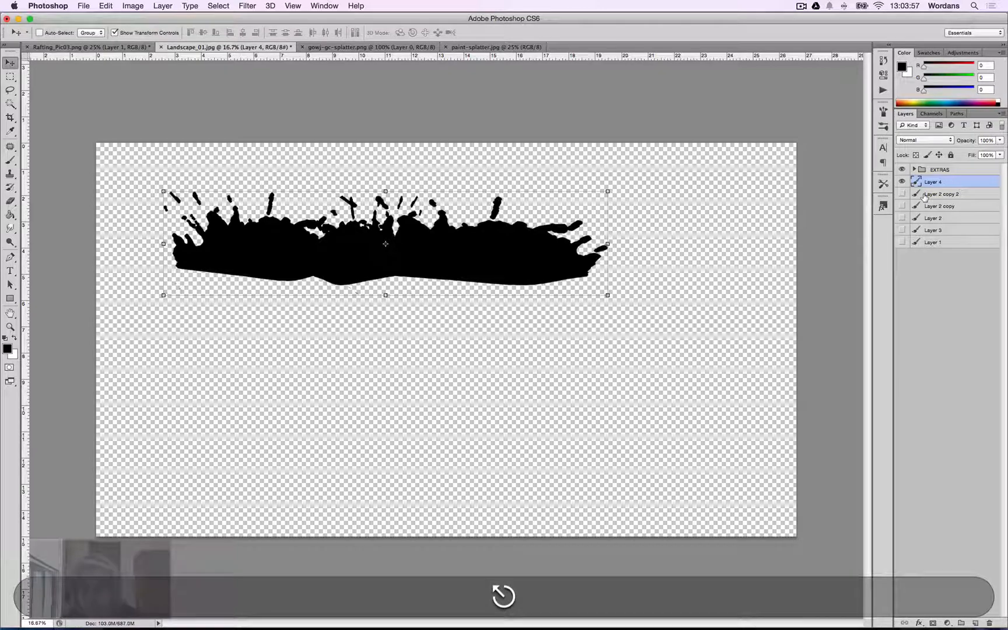
key(super+j)
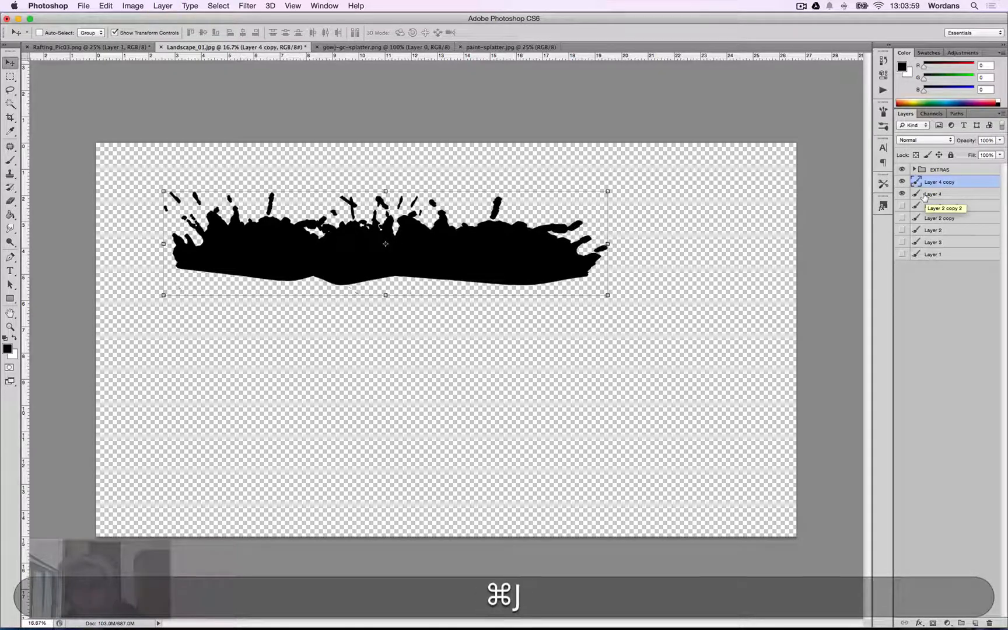
key(super+t)
drag(616, 187, 570, 439)
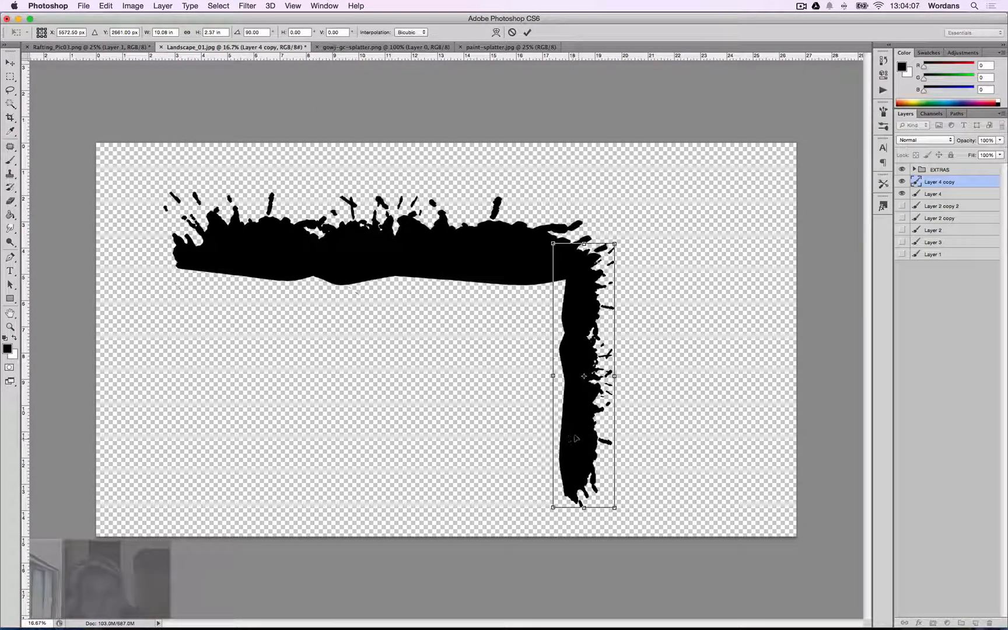
key(Return)
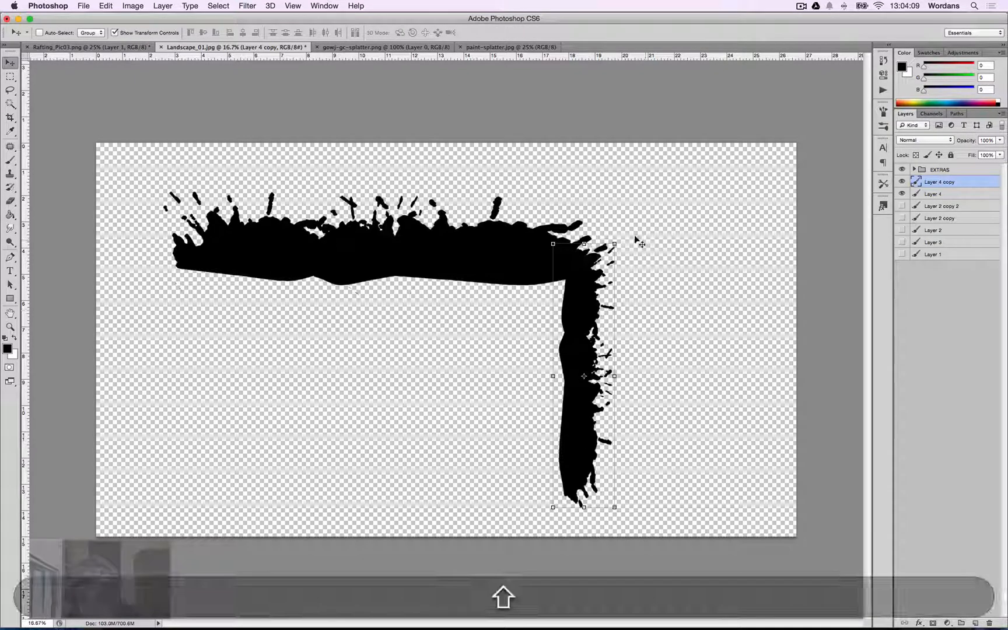
mouse_move(619, 238)
mouse_down()
mouse_move(759, 425)
mouse_move(748, 360)
mouse_move(612, 253)
mouse_up()
key(Return)
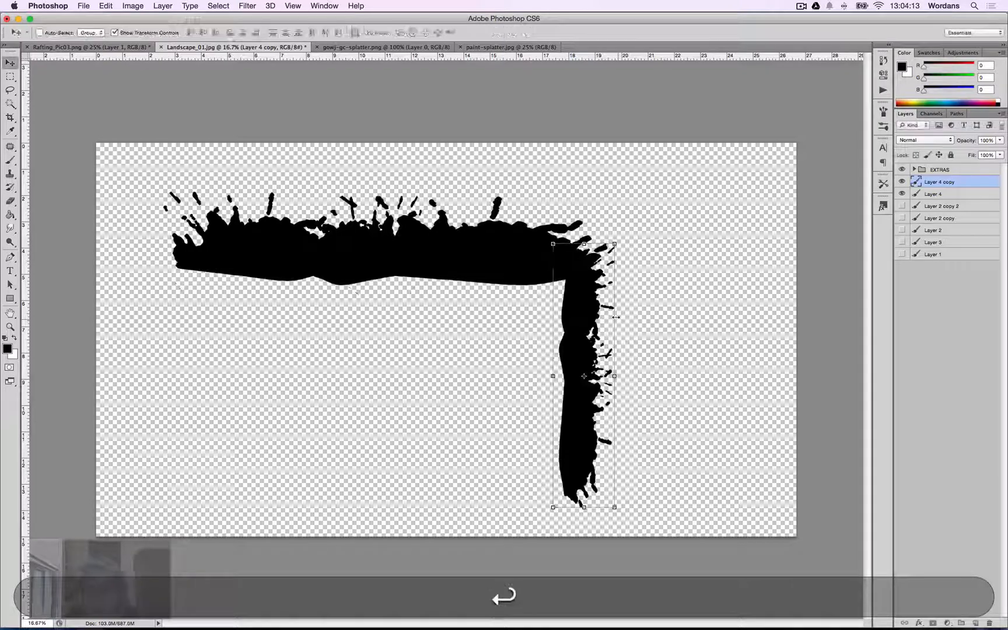
Select both splatter layers and move them together to the right on the canvas.
click(928, 195)
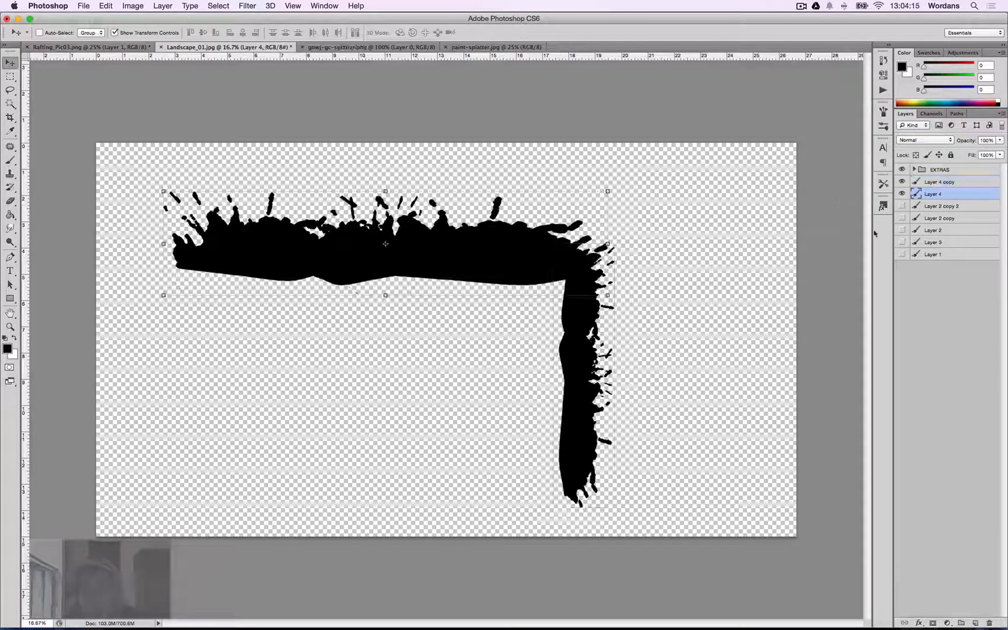
shift+click(934, 182)
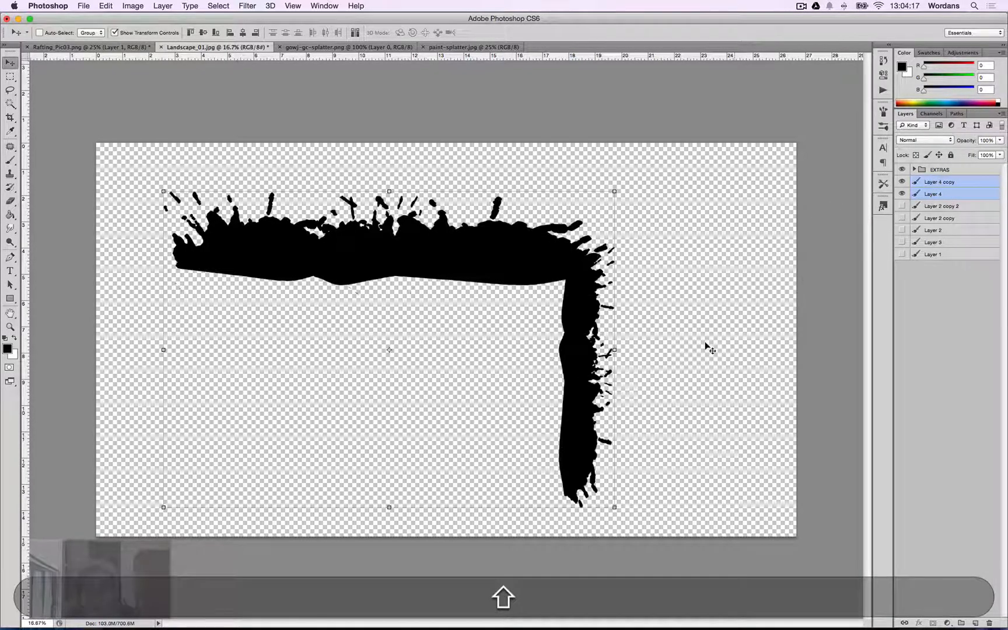
key(shift+v)
drag(575, 394, 658, 380)
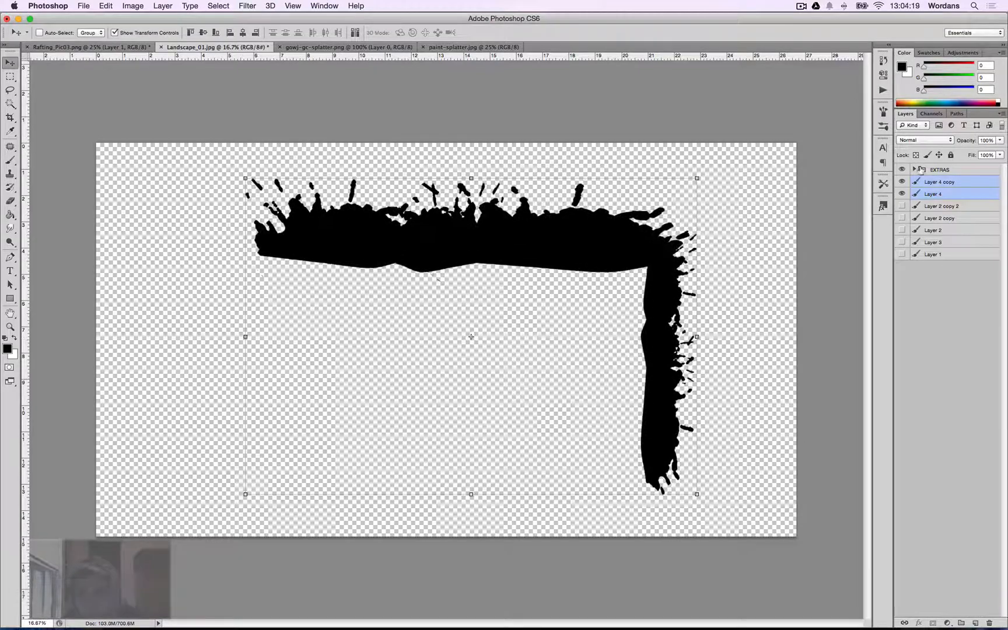
Duplicate the horizontal splatter layer and move the copy down below the original, beside the vertical strip.
click(934, 195)
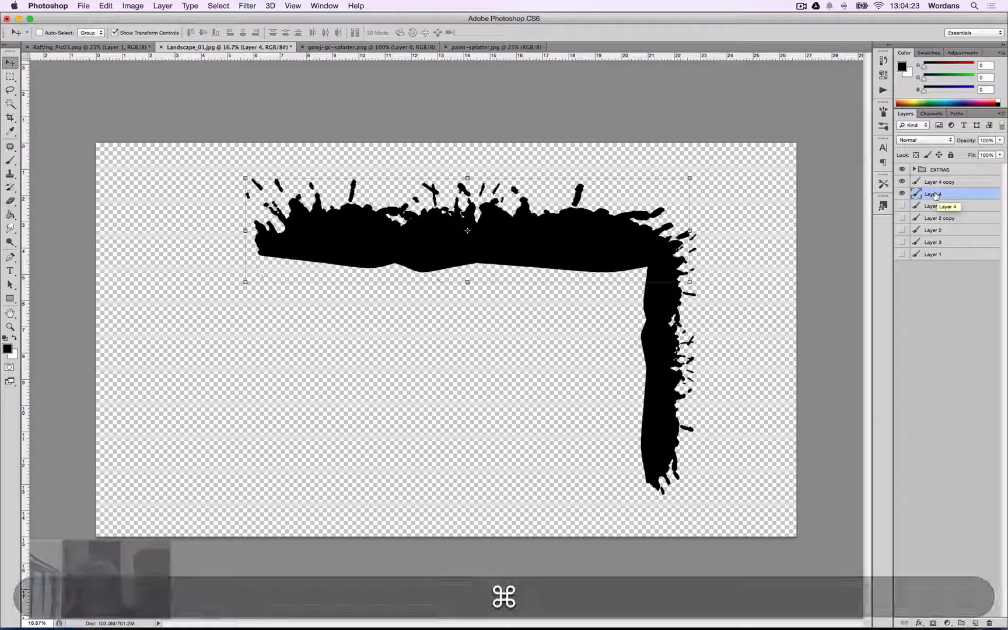
key(super+j)
key(super+v)
key(v)
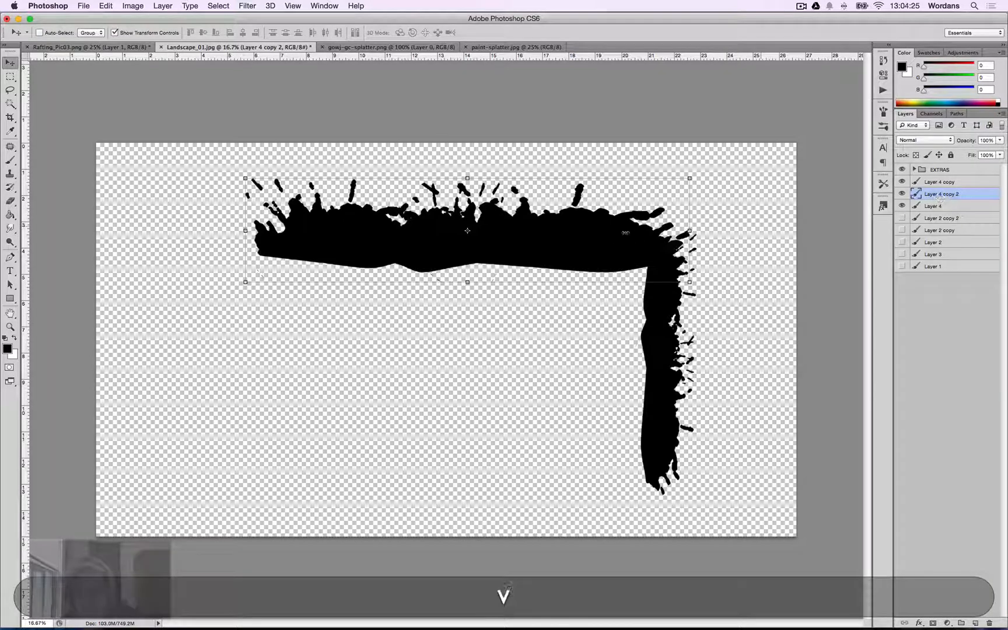
drag(597, 237, 574, 374)
Distort the lower splatter copy, pulling its corners in so its right end tapers inside the vertical strip.
click(106, 6)
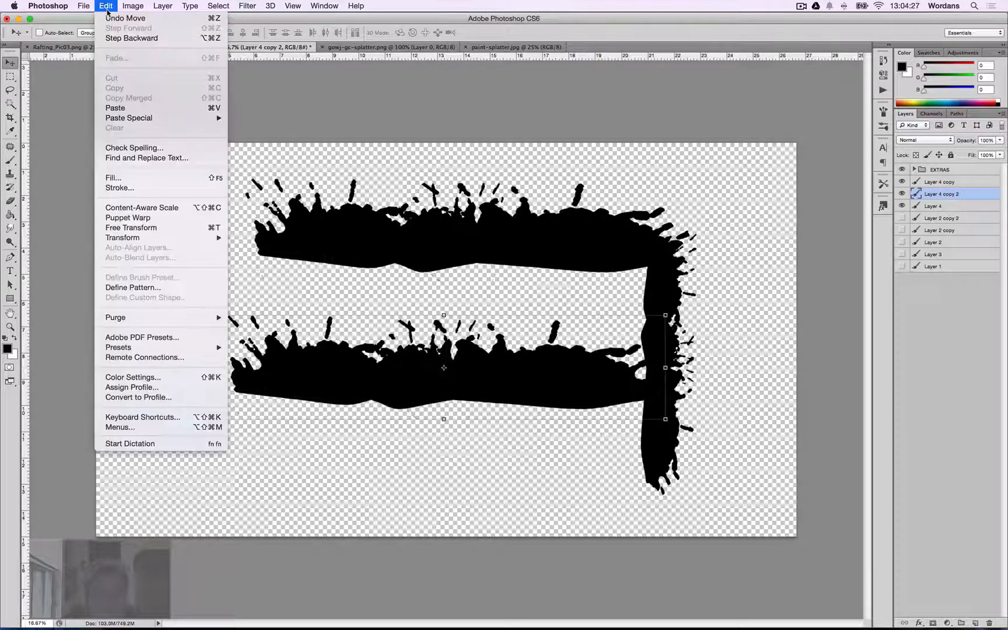
mouse_move(133, 239)
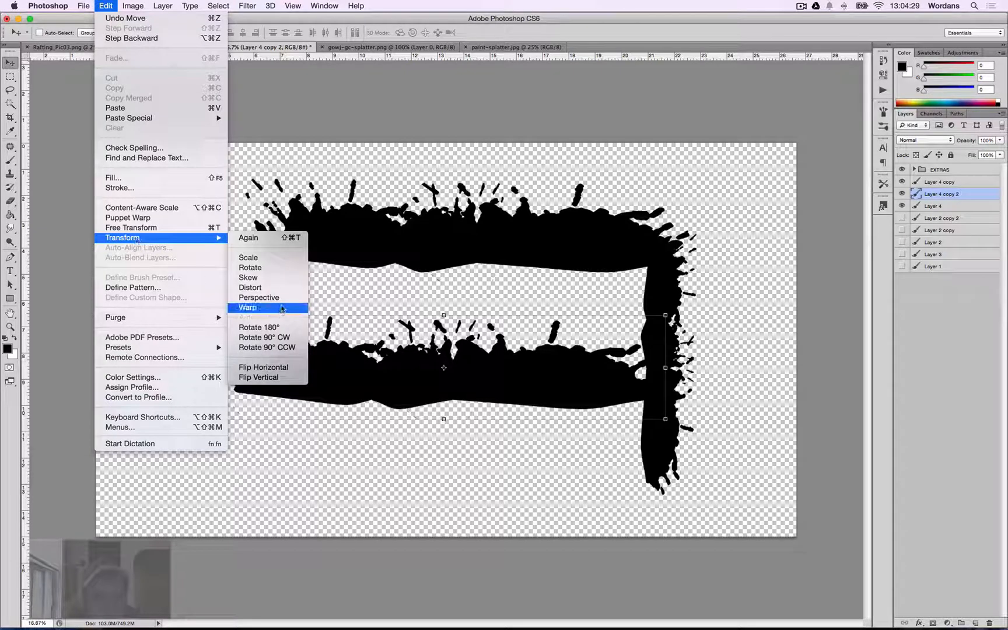
click(276, 283)
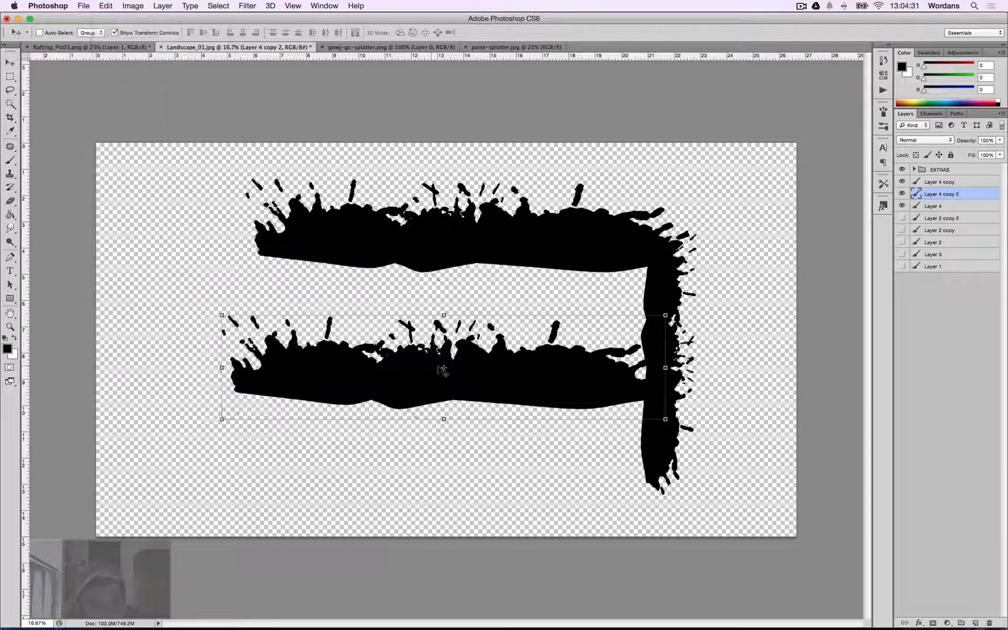
drag(215, 315, 222, 345)
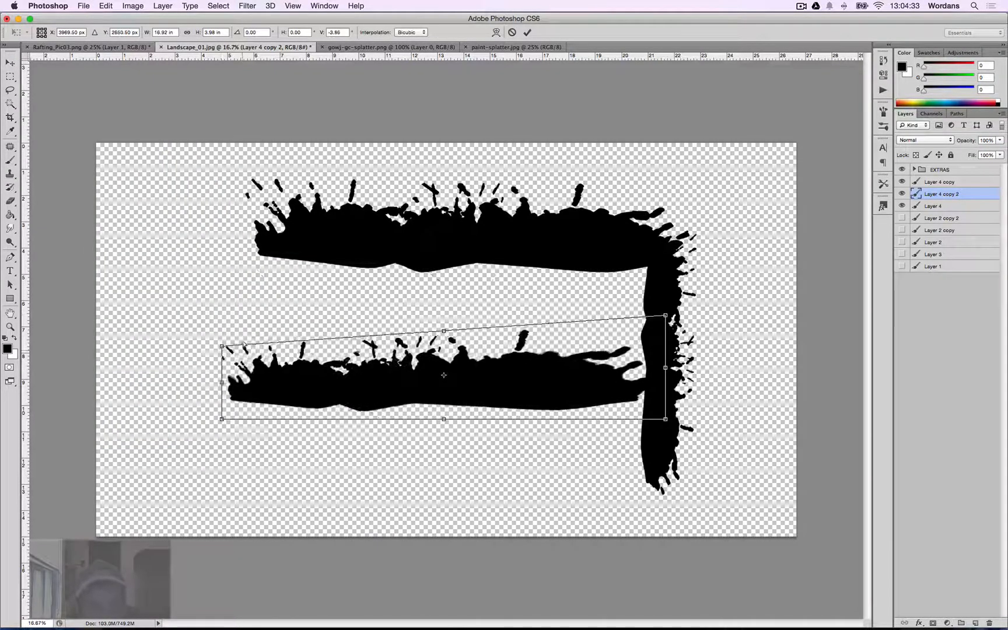
drag(665, 316, 637, 318)
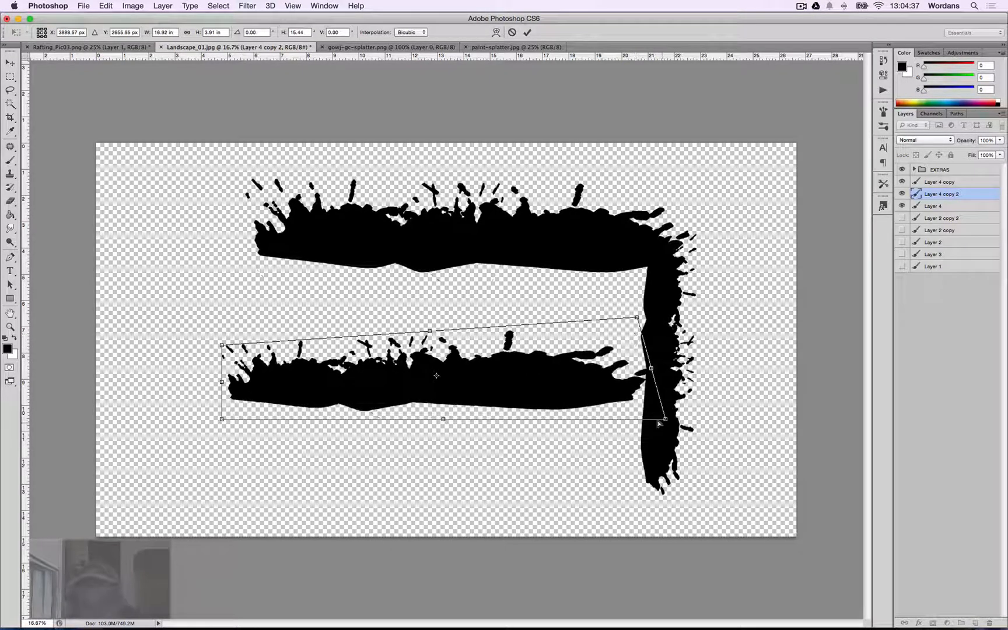
drag(653, 414, 582, 388)
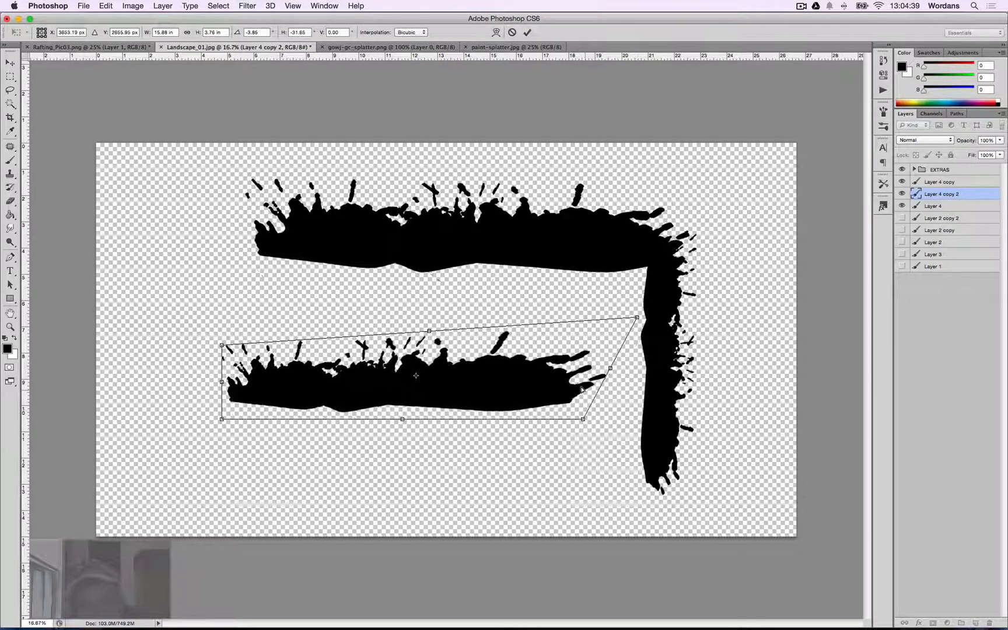
key(Return)
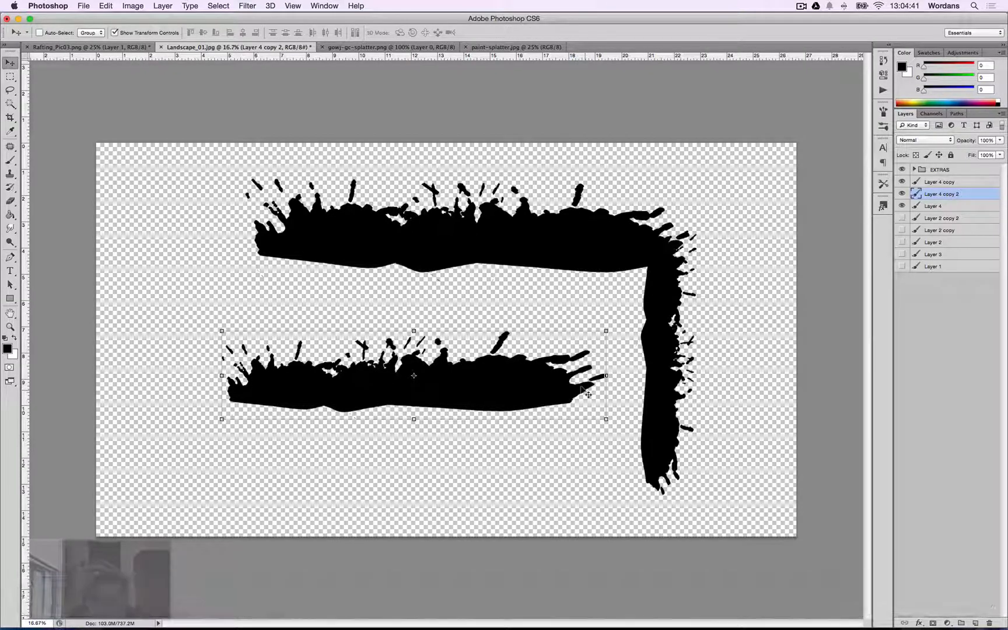
Flip the lower splatter copy horizontally and then vertically.
click(106, 5)
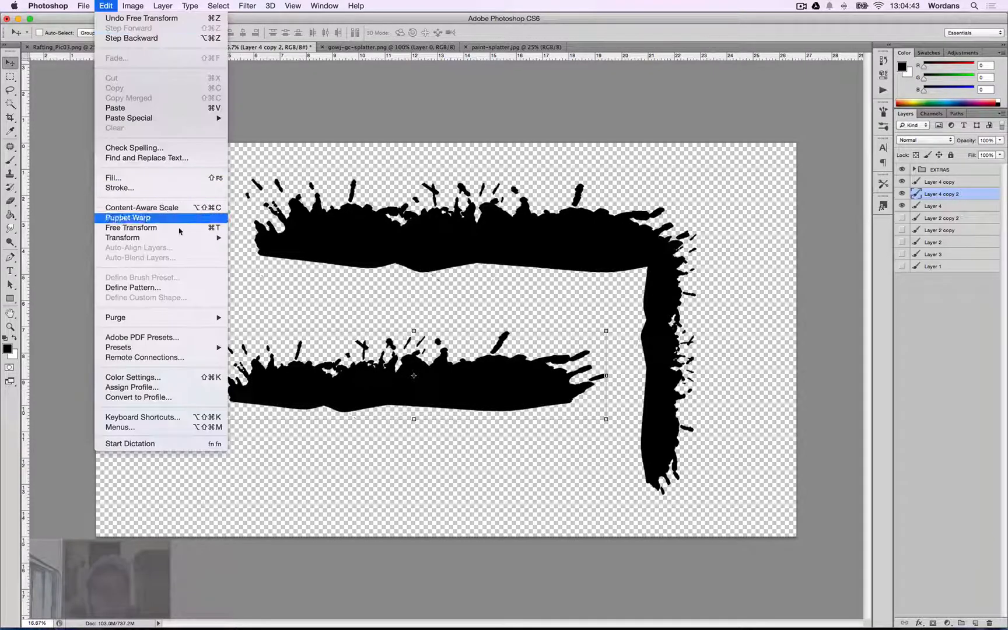
mouse_move(181, 241)
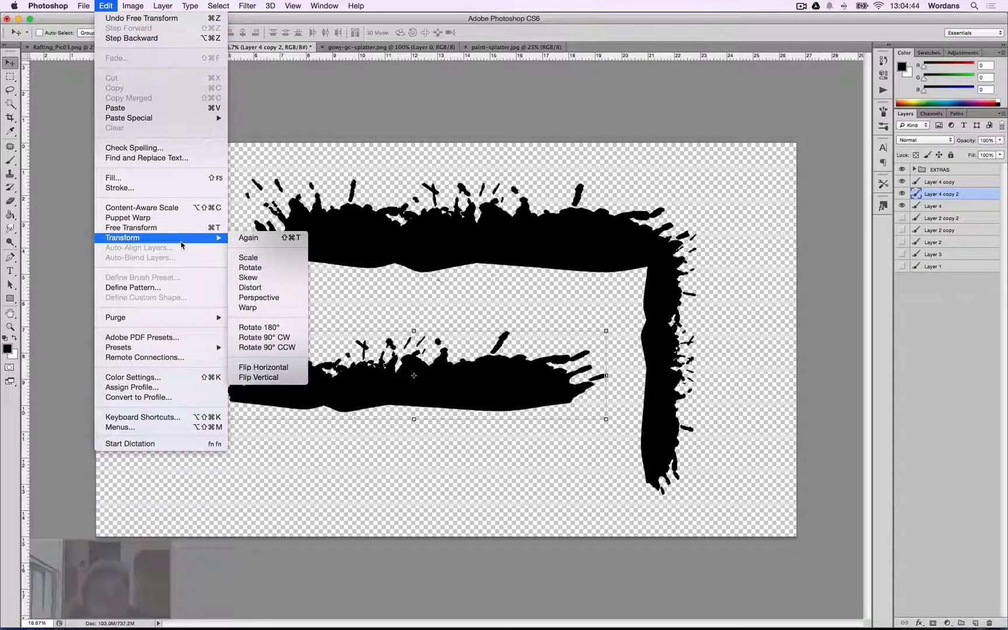
click(298, 369)
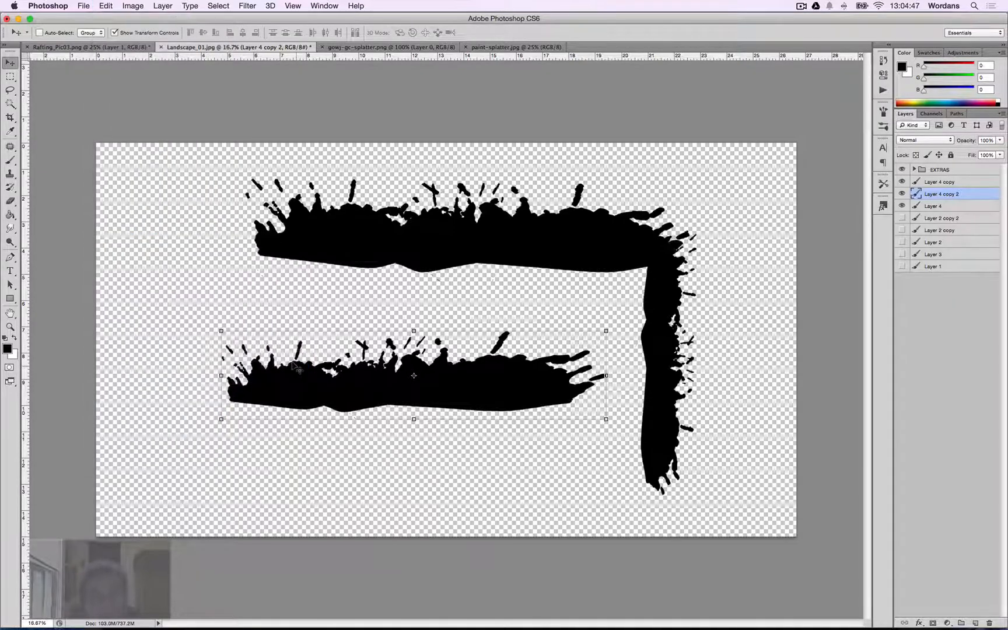
click(134, 6)
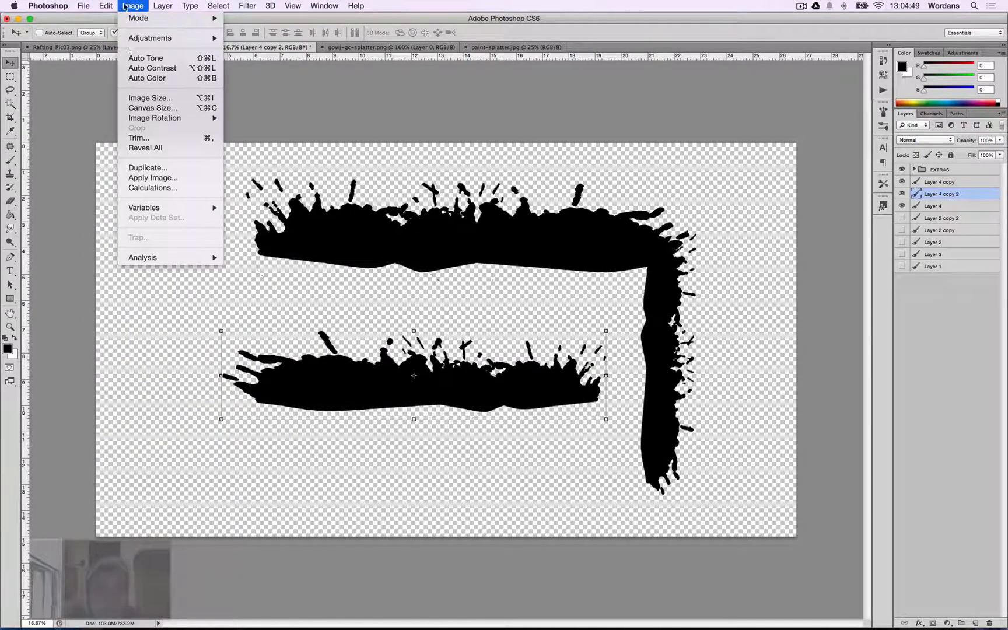
mouse_move(114, 10)
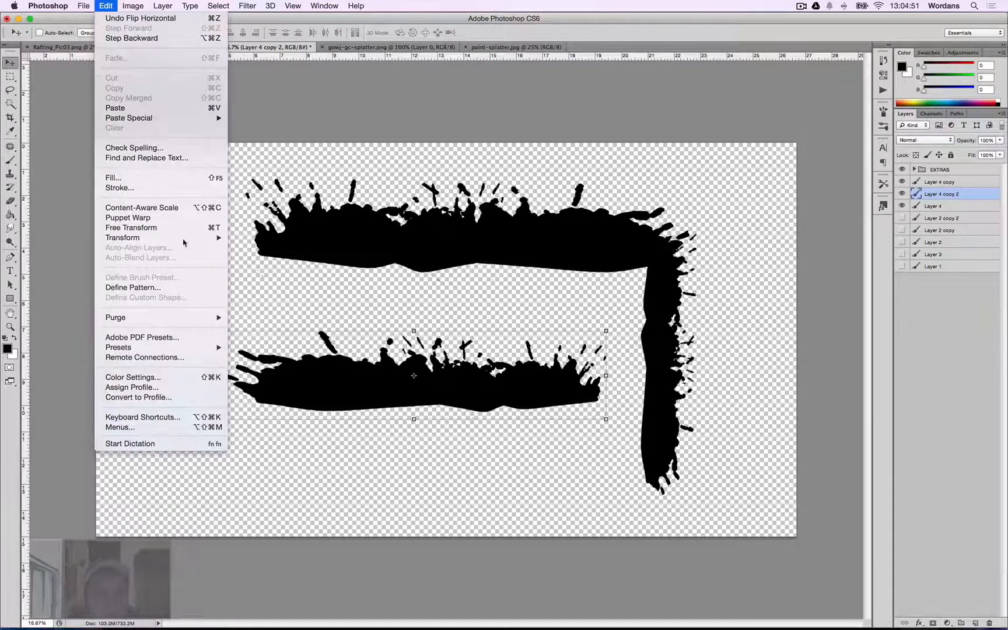
mouse_move(184, 237)
click(291, 381)
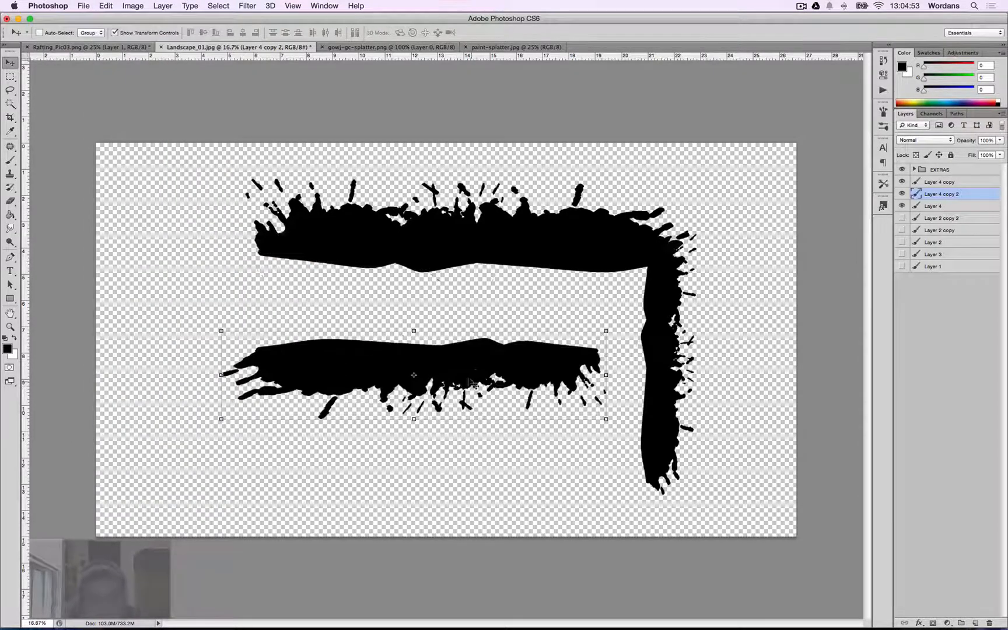
Move the flipped copy down to the bottom of the frame and stretch its left end further out.
drag(472, 379, 496, 469)
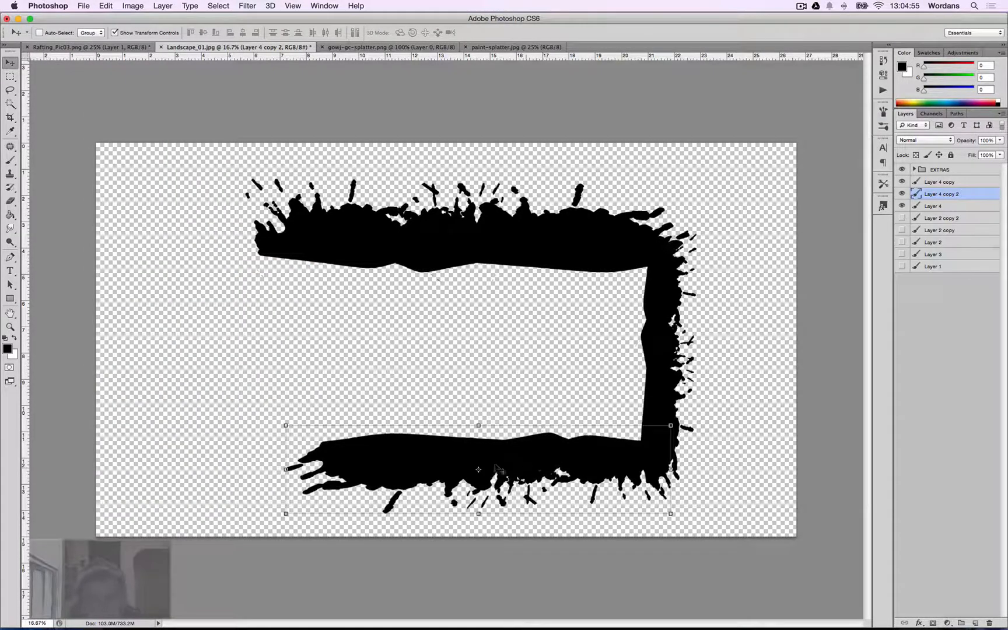
drag(281, 468, 200, 462)
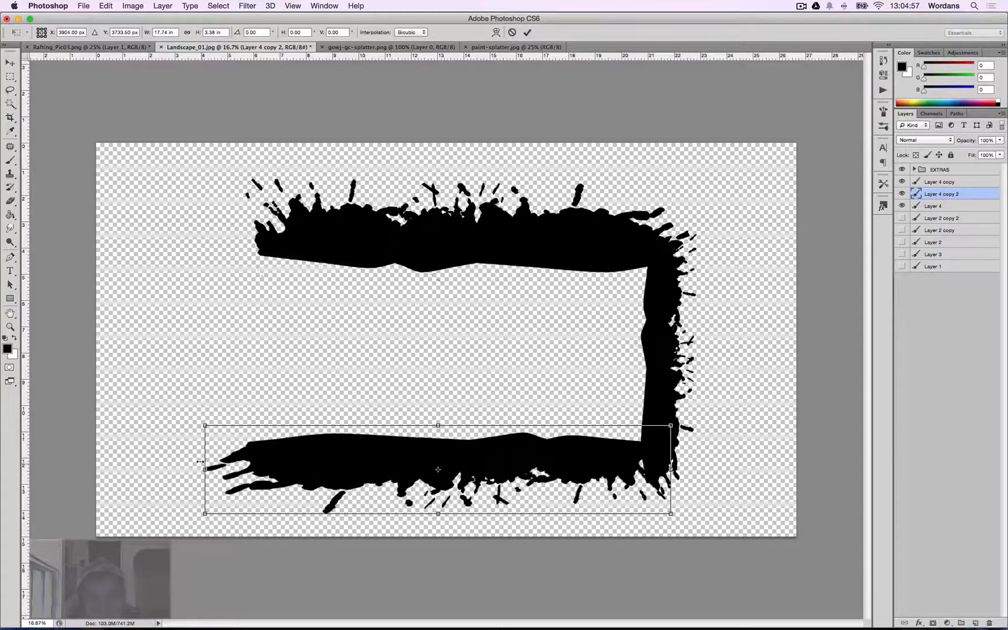
key(Return)
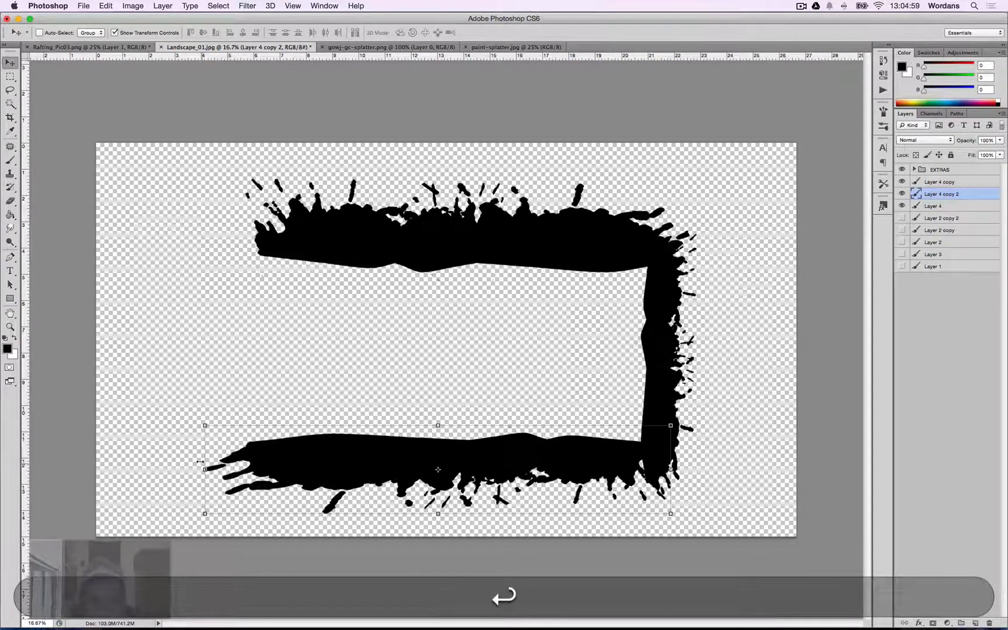
Duplicate the bottom splatter layer.
key(super)
key(super+j)
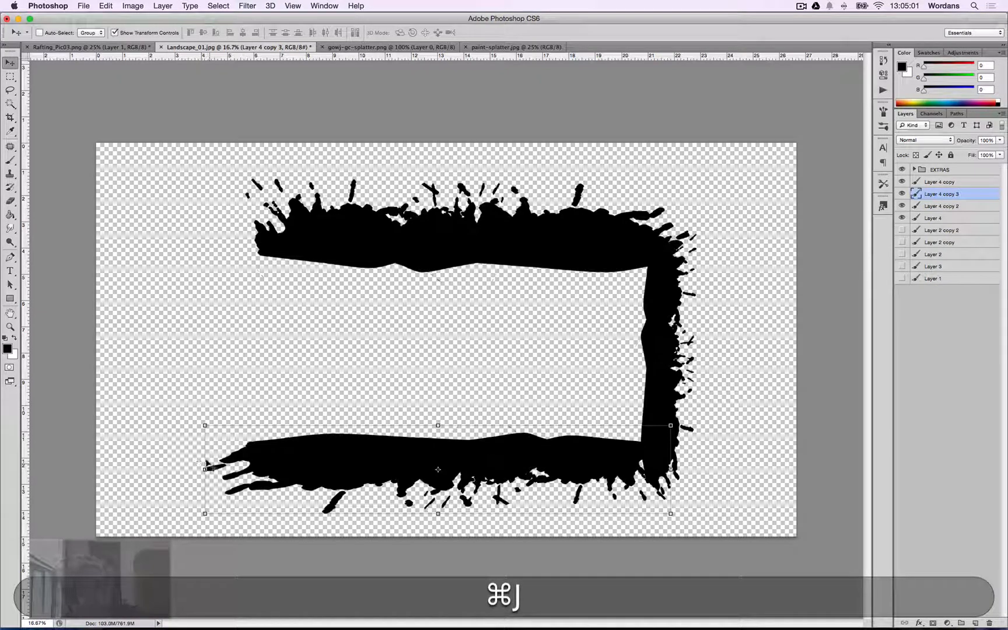
key(v)
drag(677, 423, 431, 561)
drag(442, 598, 476, 593)
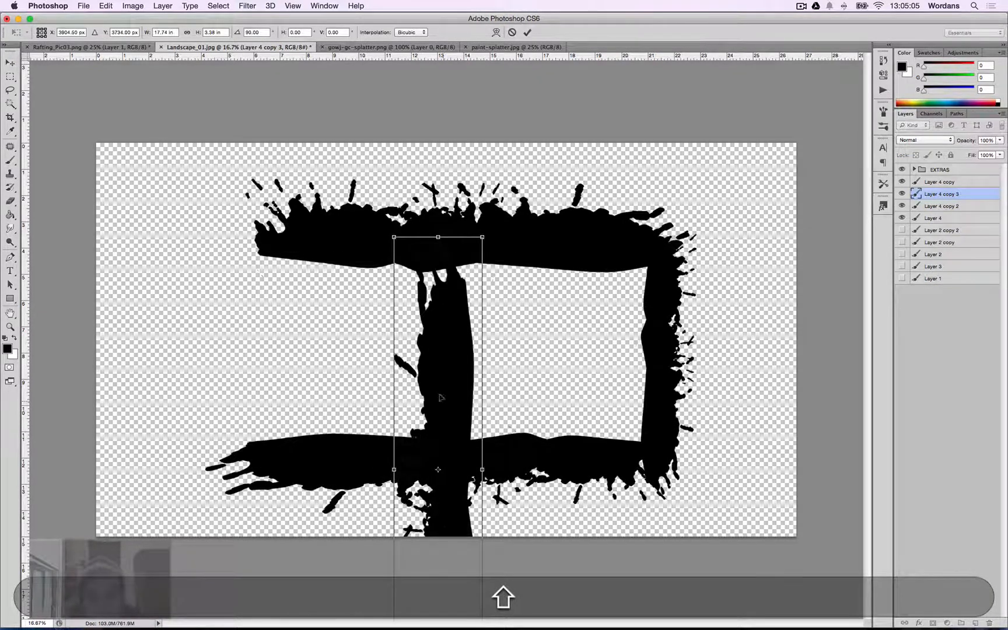
drag(442, 399, 264, 317)
mouse_move(315, 153)
mouse_down()
mouse_move(327, 151)
mouse_move(490, 320)
mouse_move(356, 166)
mouse_move(312, 157)
mouse_up()
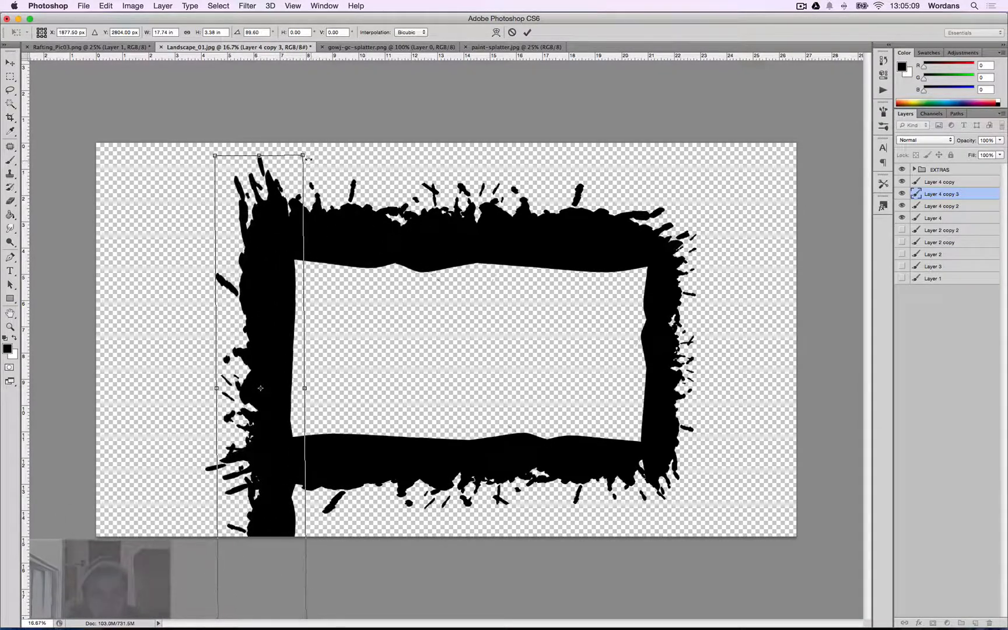
key(Escape)
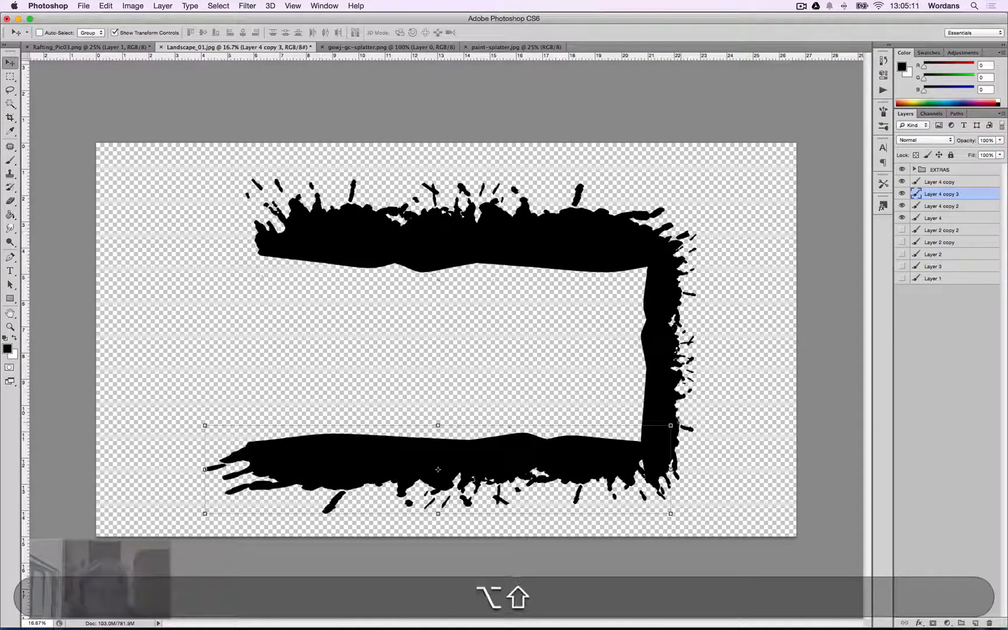
Rotate the new copy 90° into a vertical strip and move it to the left end of the frame.
drag(677, 422, 460, 615)
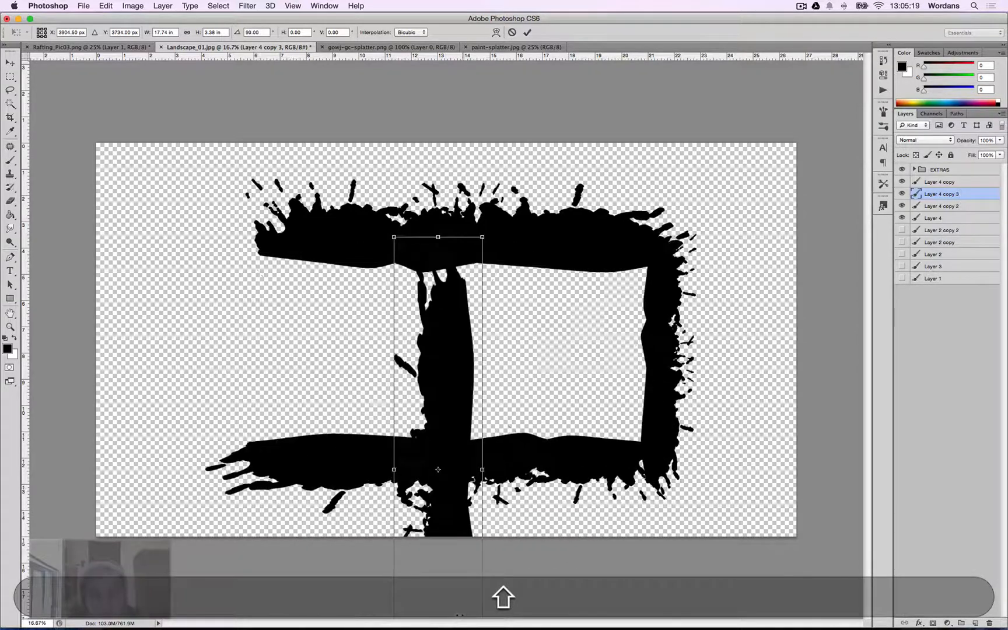
key(Return)
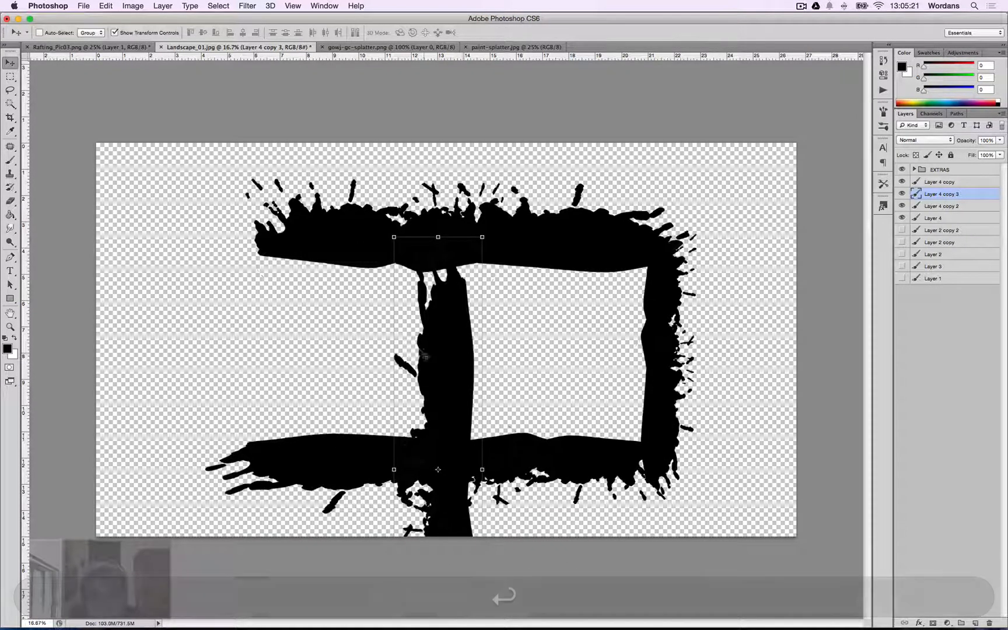
drag(426, 356, 228, 314)
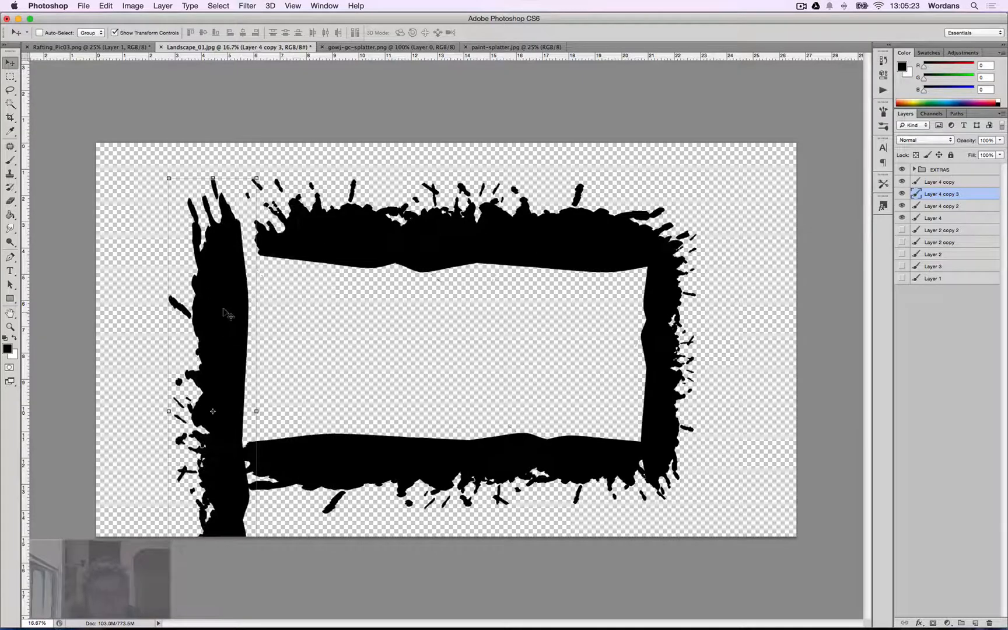
key(Right)
key(Right)
key(Right)
key(Right)
key(Right)
key(Right)
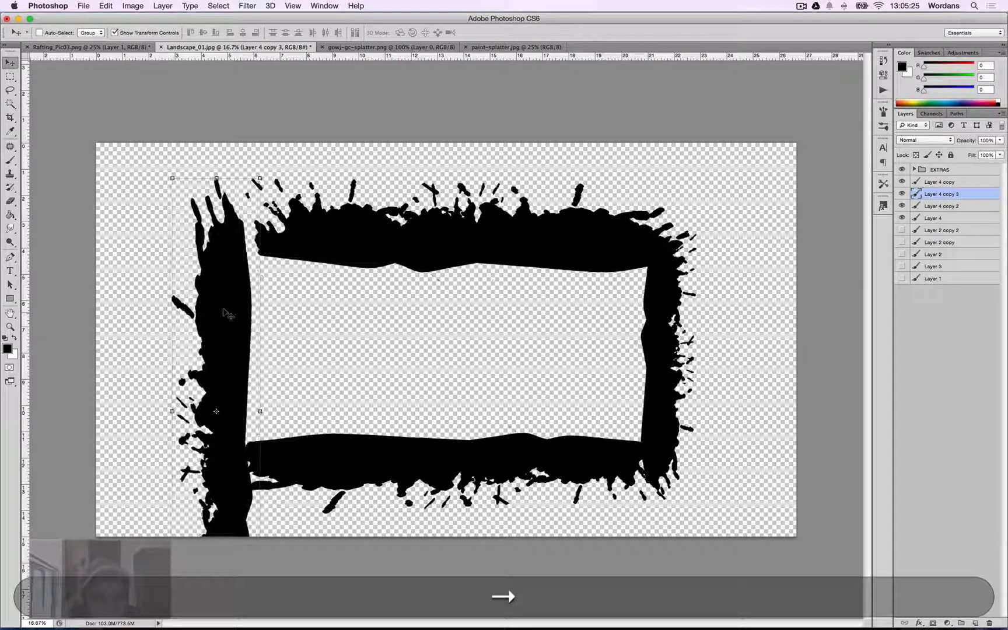
key(Right)
key(Right)
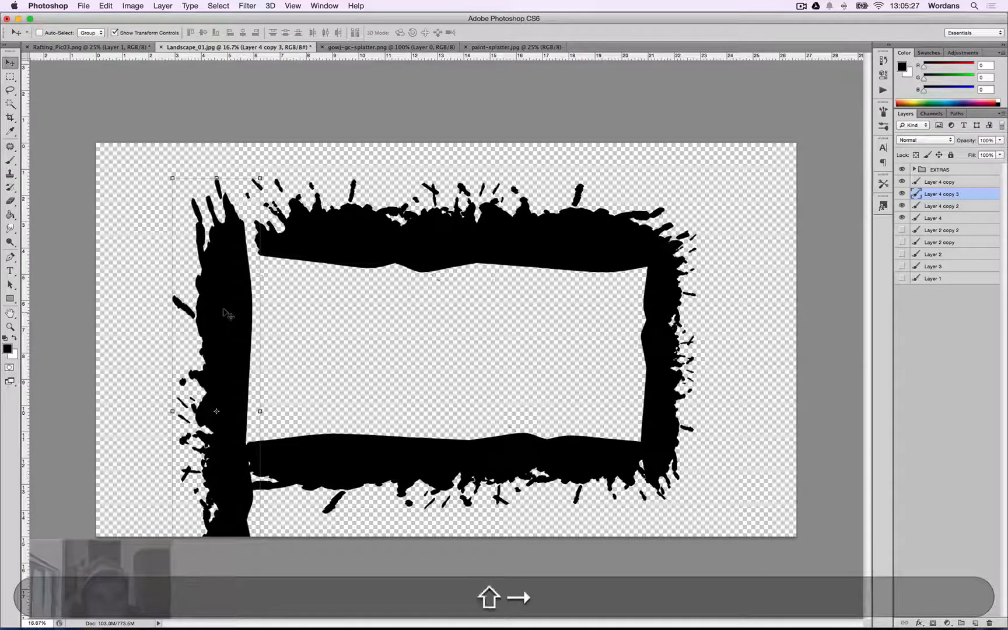
key(shift+Right)
key(shift+Right)
key(shift+Right)
key(shift+Right)
key(shift+Right)
key(shift+Right)
key(shift+Right)
key(shift+Right)
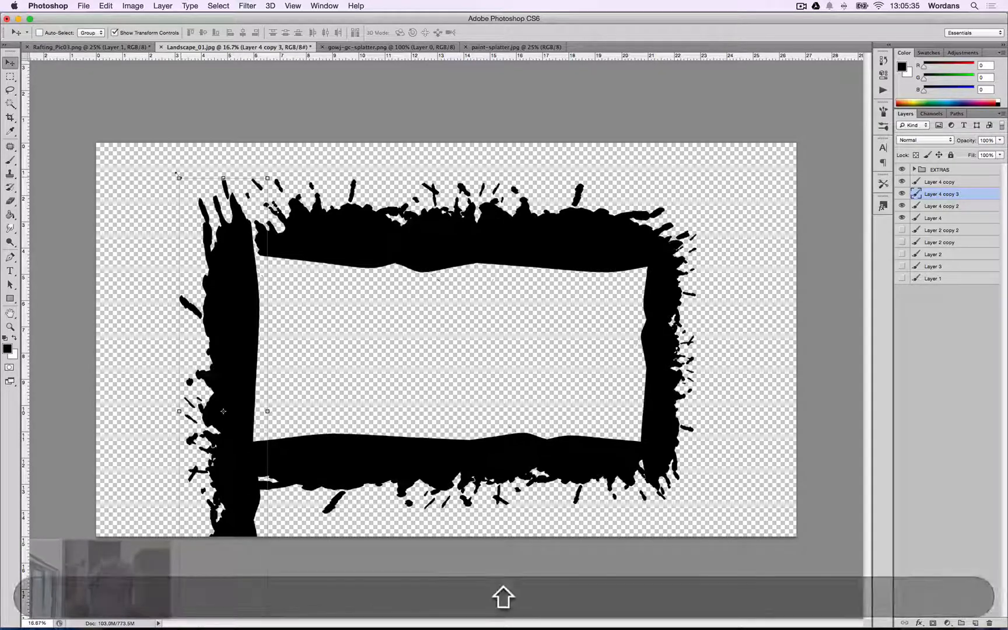
Scale the left vertical strip shorter so it spans between the top and bottom bars.
drag(179, 177, 213, 357)
drag(239, 424, 246, 270)
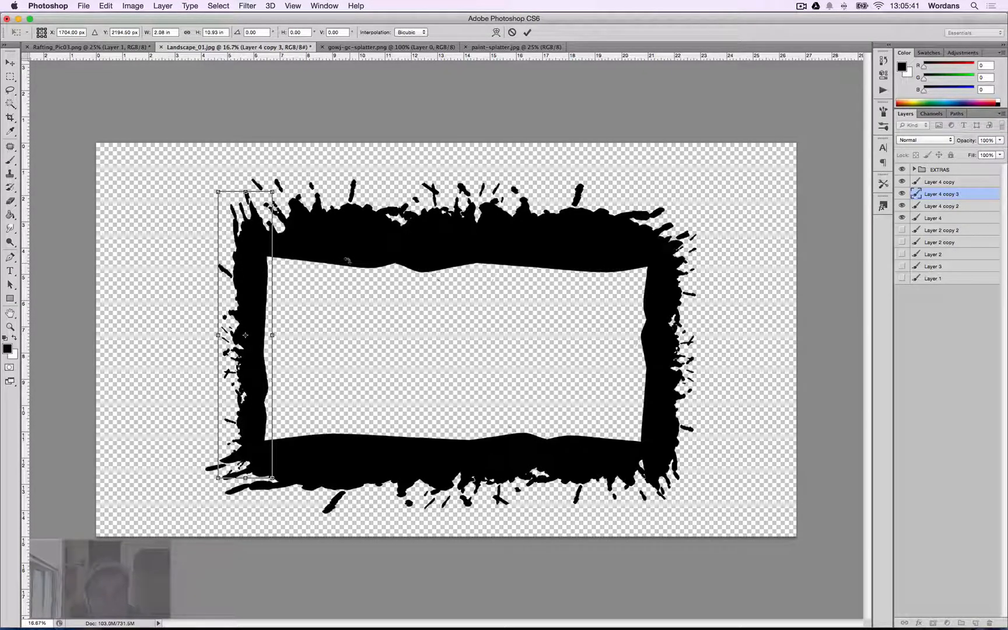
key(Return)
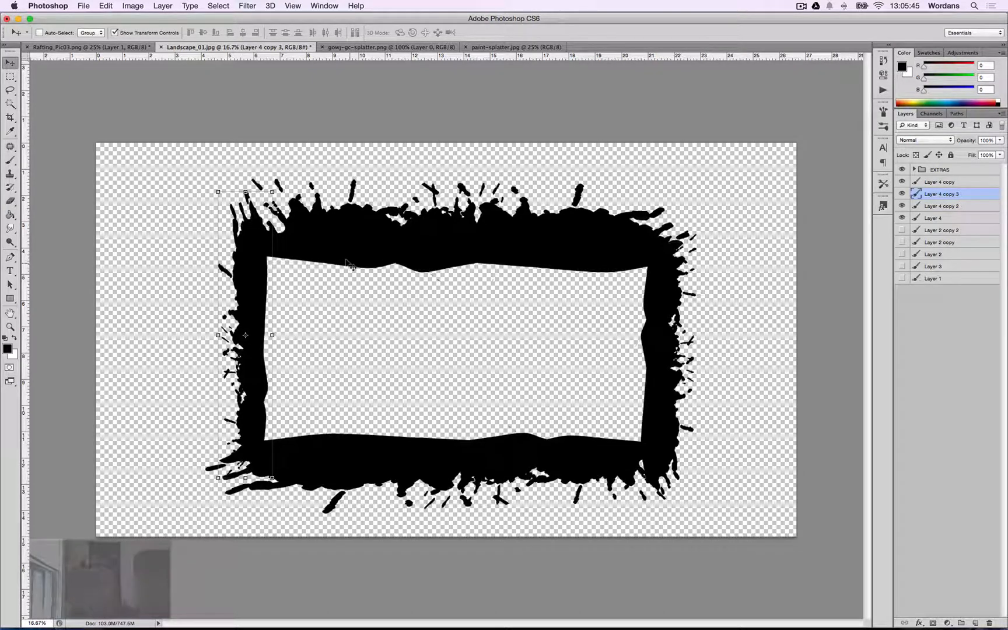
Select the four splatter layers, stamp them into a new merged layer, and hide the originals.
click(926, 184)
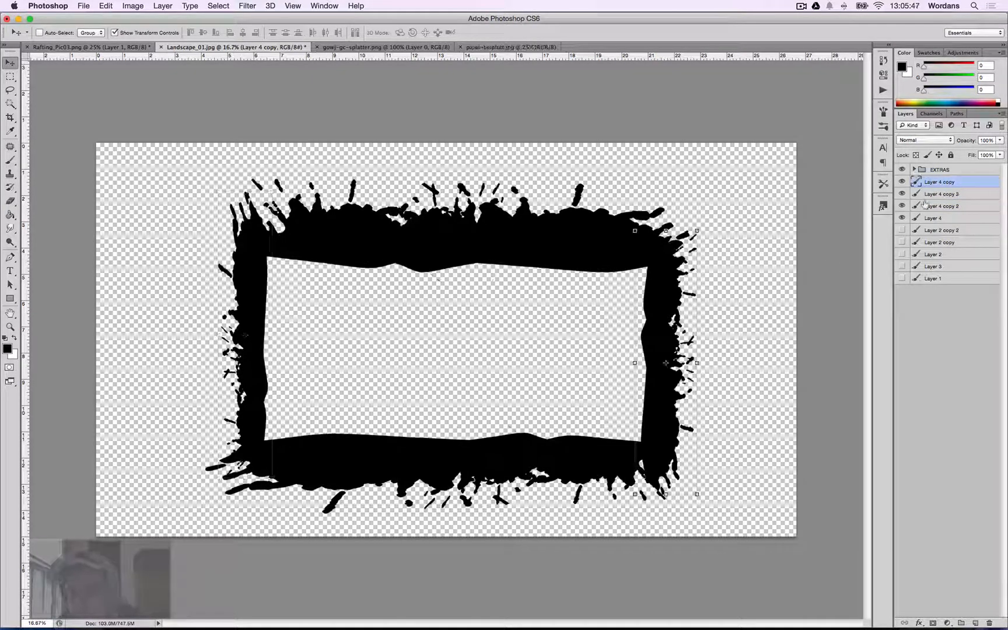
shift+click(934, 219)
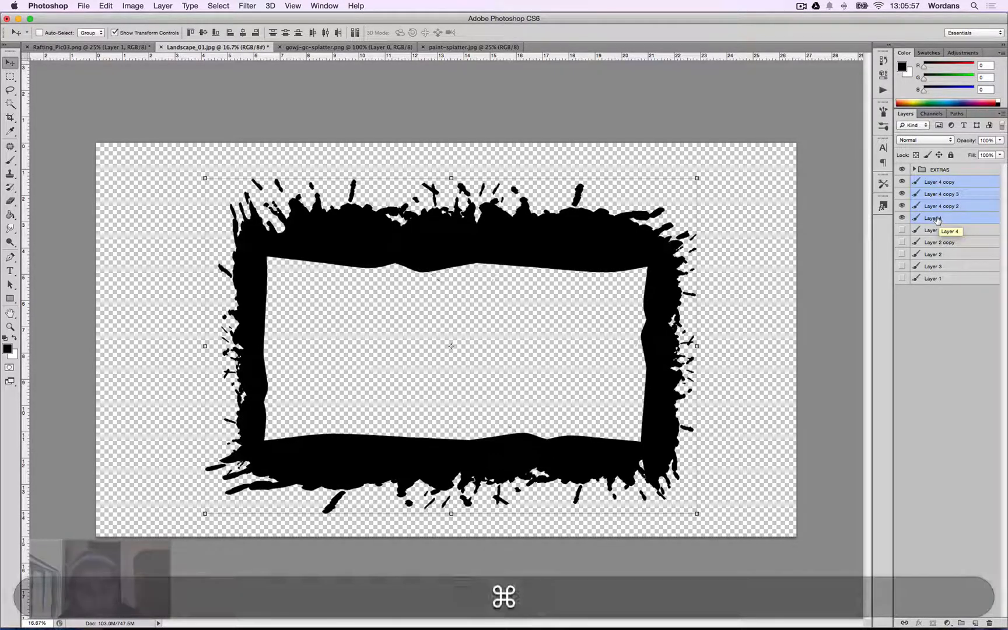
key(super+alt+shift+e)
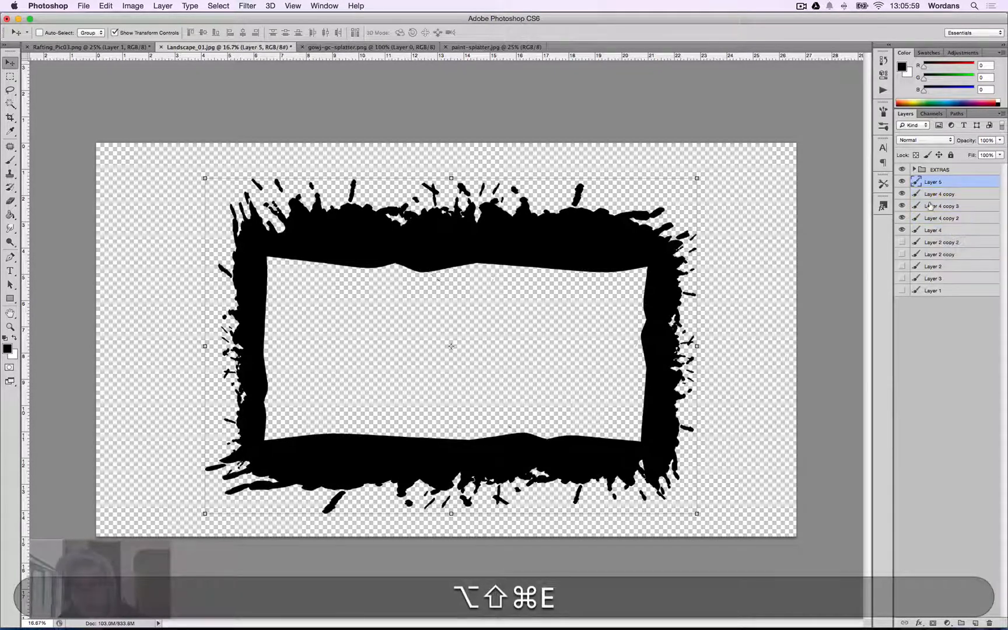
drag(902, 194, 903, 226)
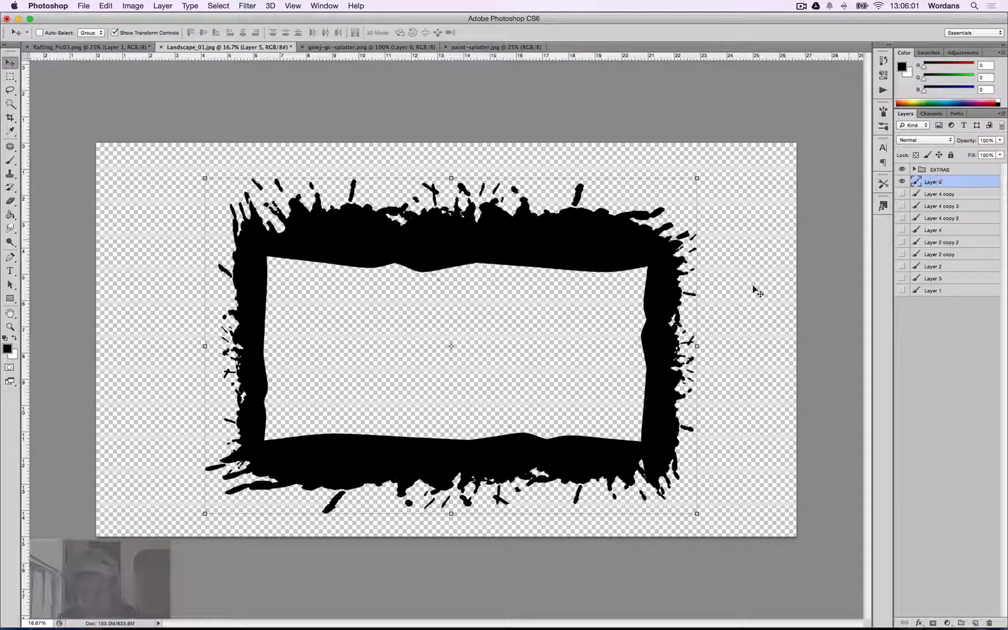
Fill the frame's empty interior with black using the Paint Bucket with Contiguous enabled.
key(g)
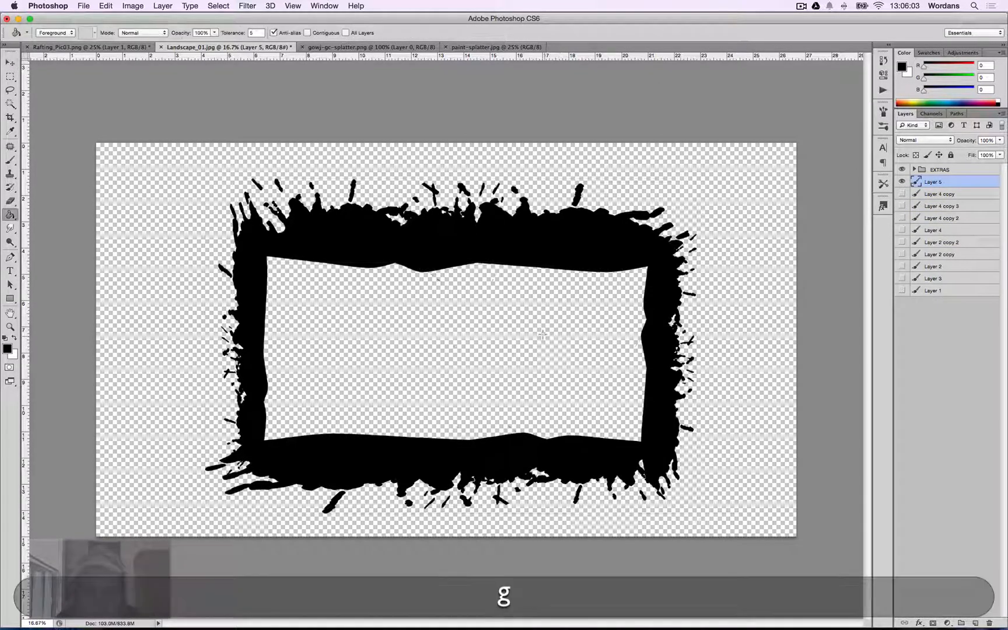
click(542, 335)
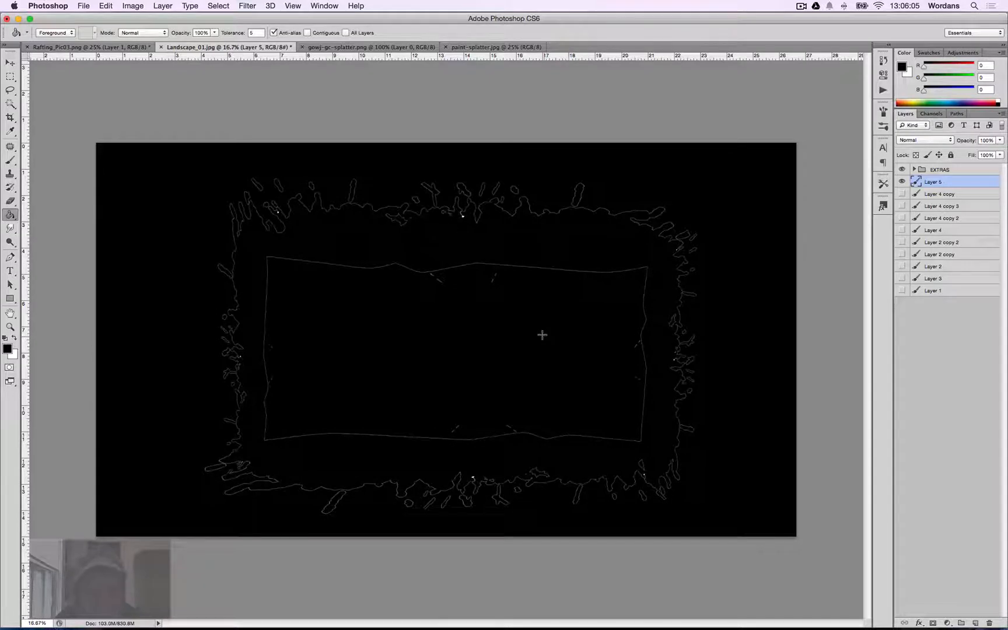
key(super+z)
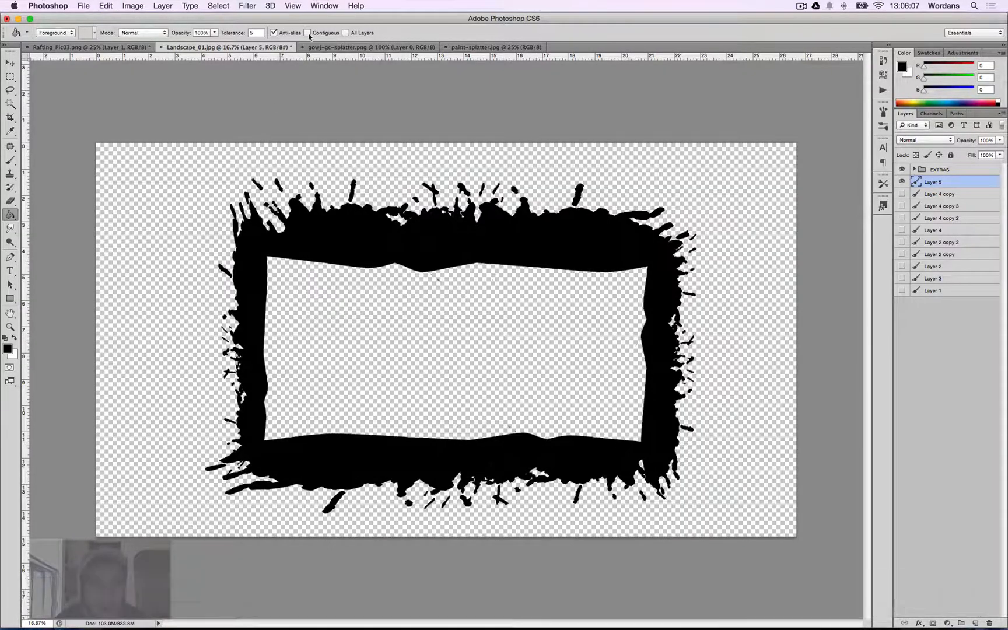
click(307, 33)
click(480, 349)
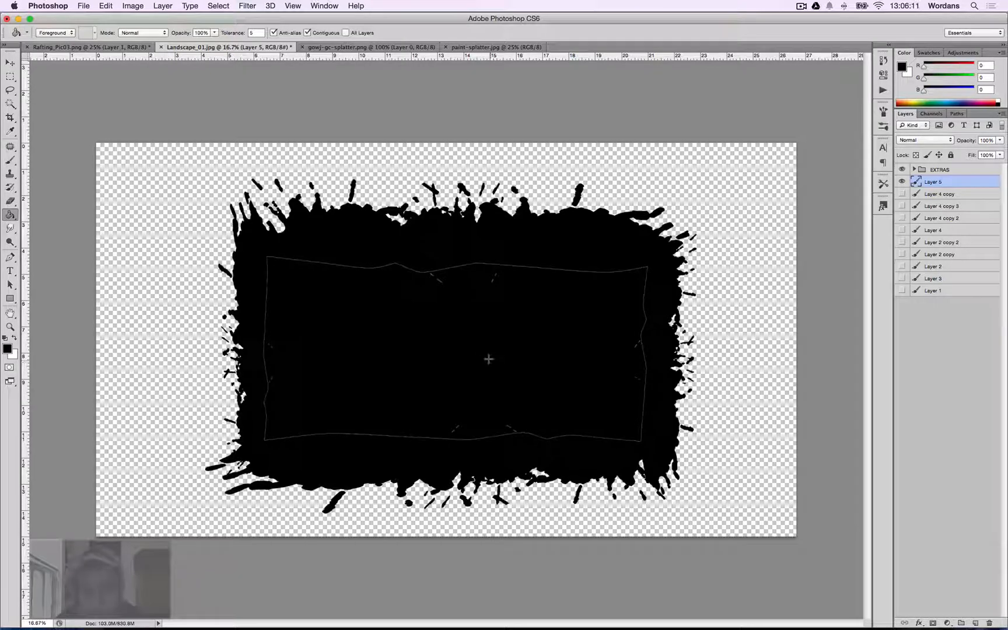
click(489, 359)
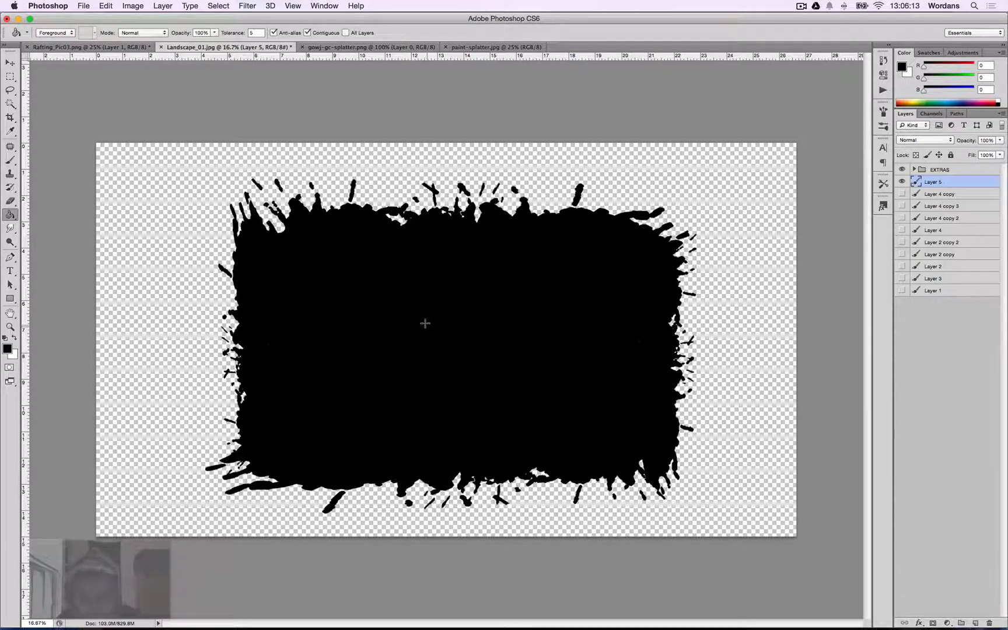
key(b)
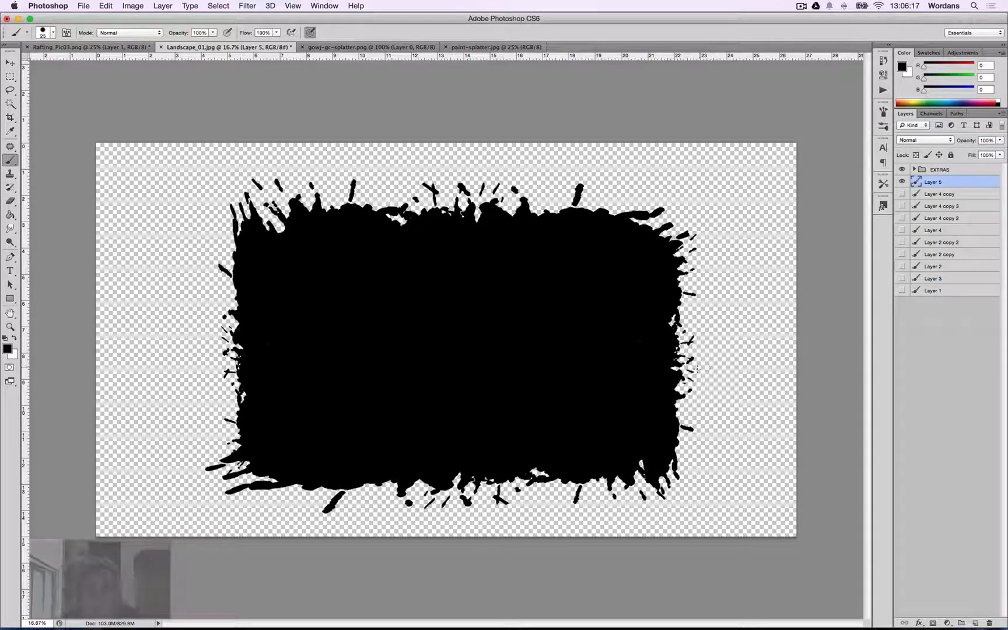
key(super+a)
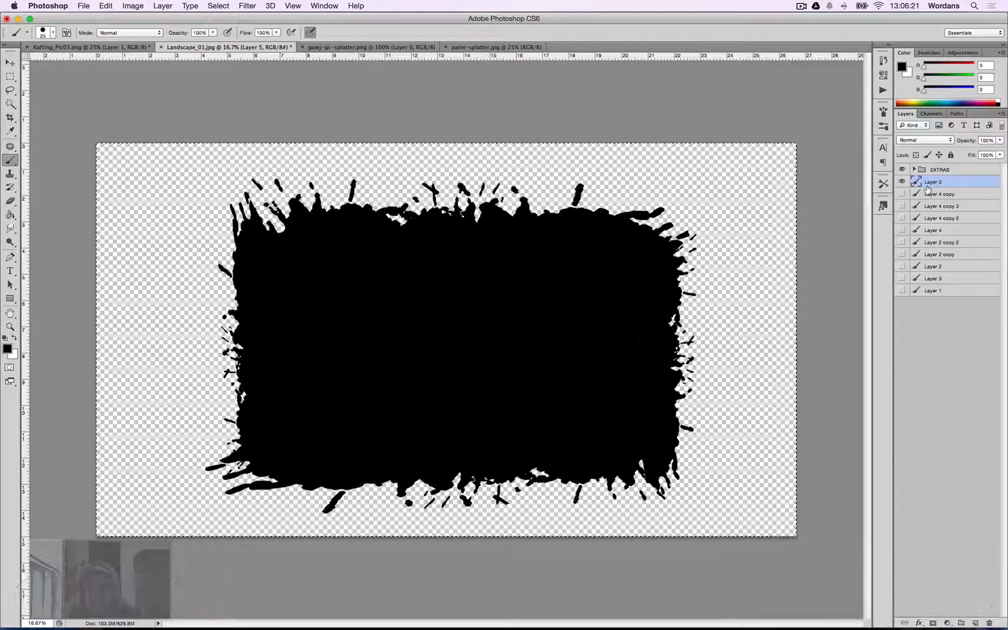
key(super+d)
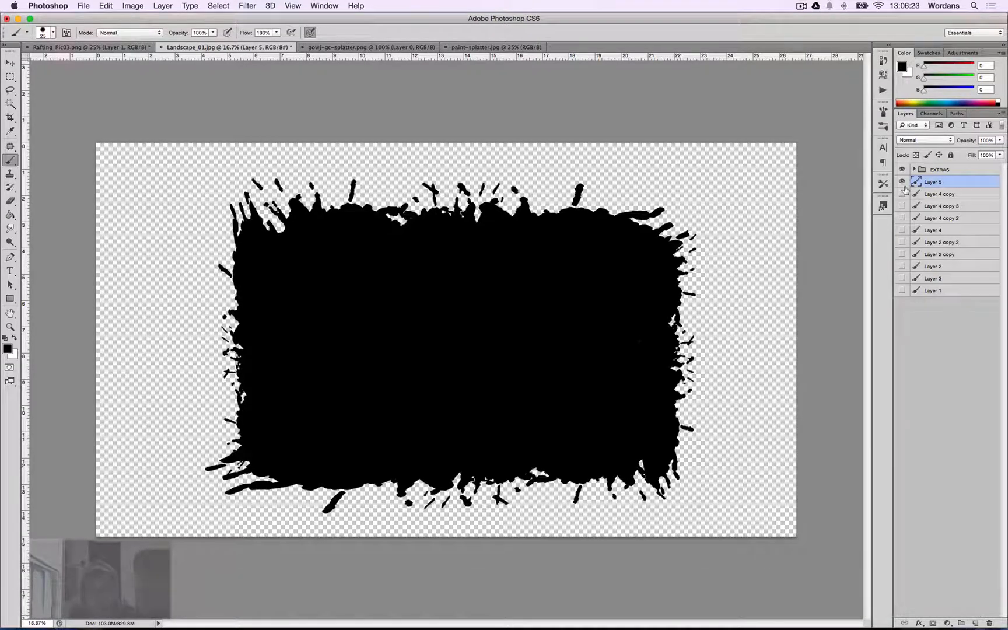
Scale the merged splatter frame up to about 21.97 in wide and 16 in high with Free Transform.
key(super+t)
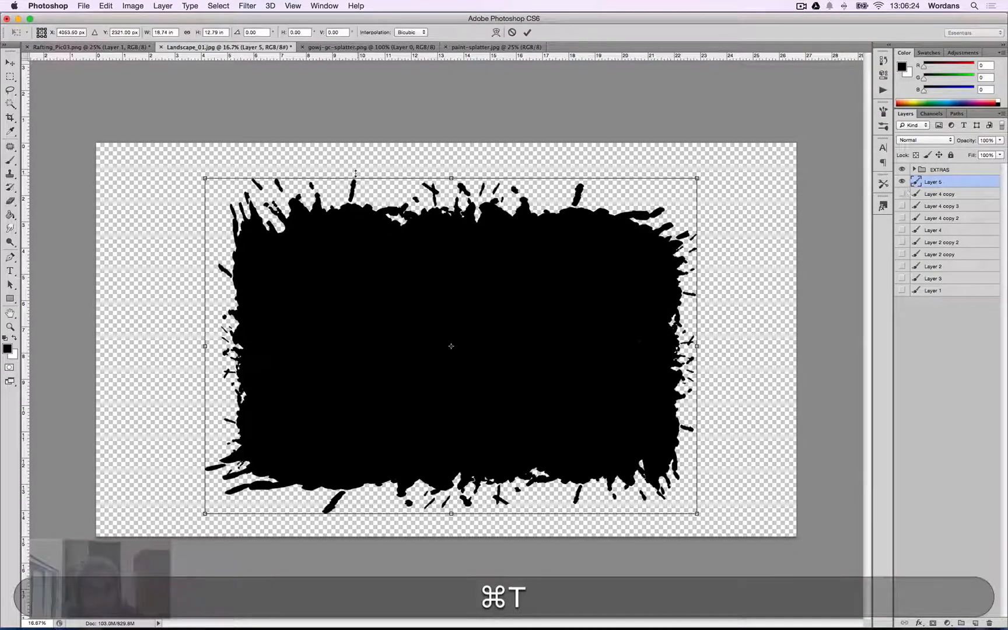
double_click(207, 32)
text(15)
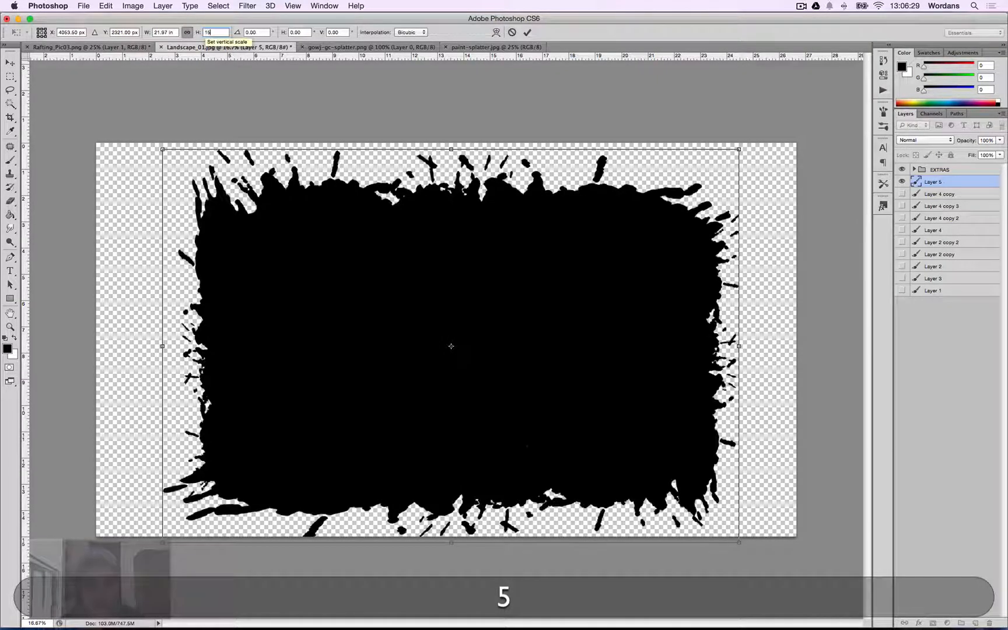
key(Return)
key(Up)
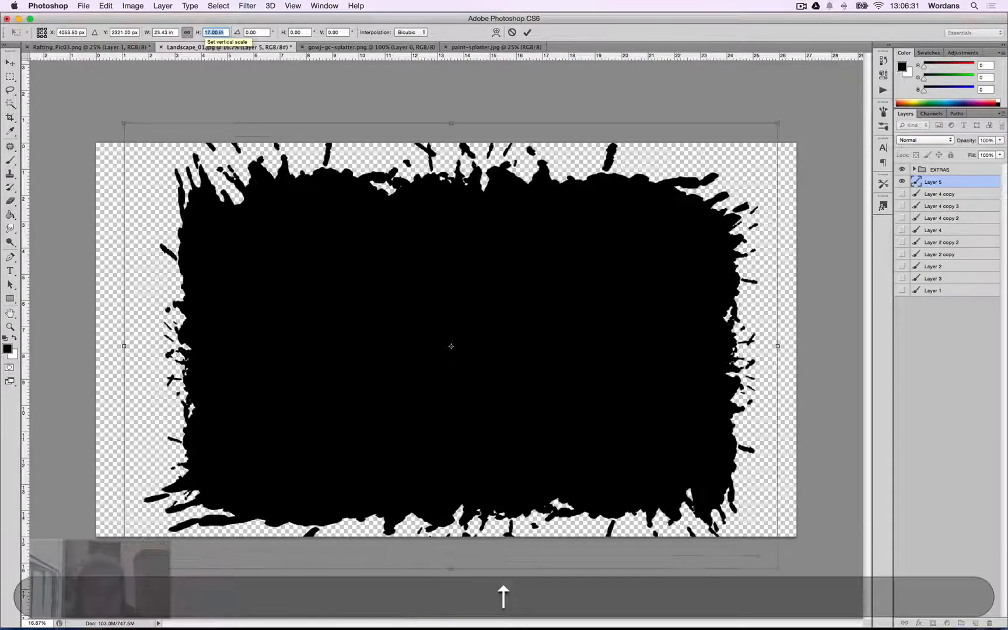
key(Down)
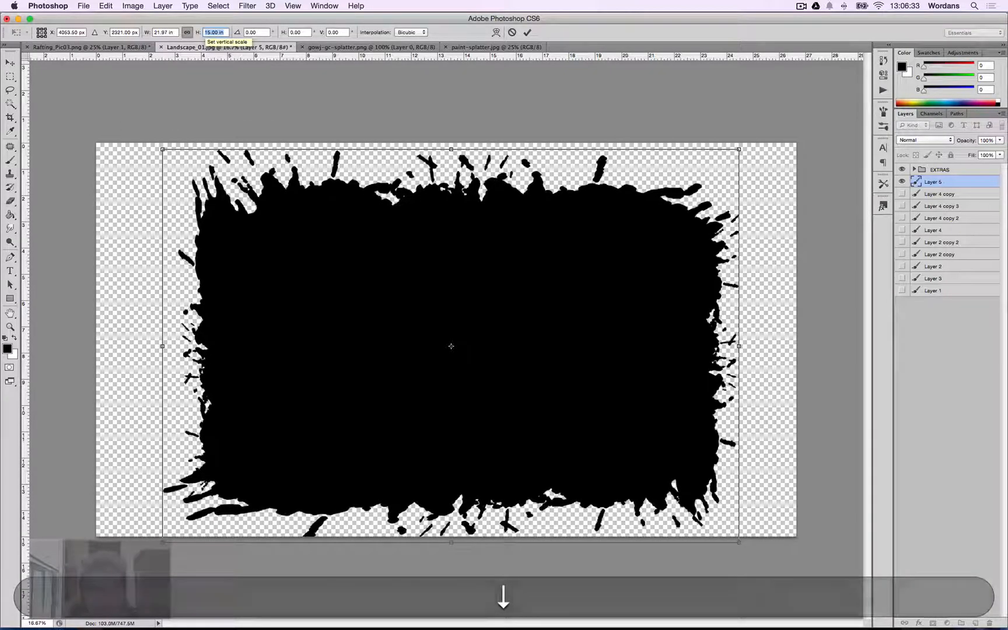
key(Return)
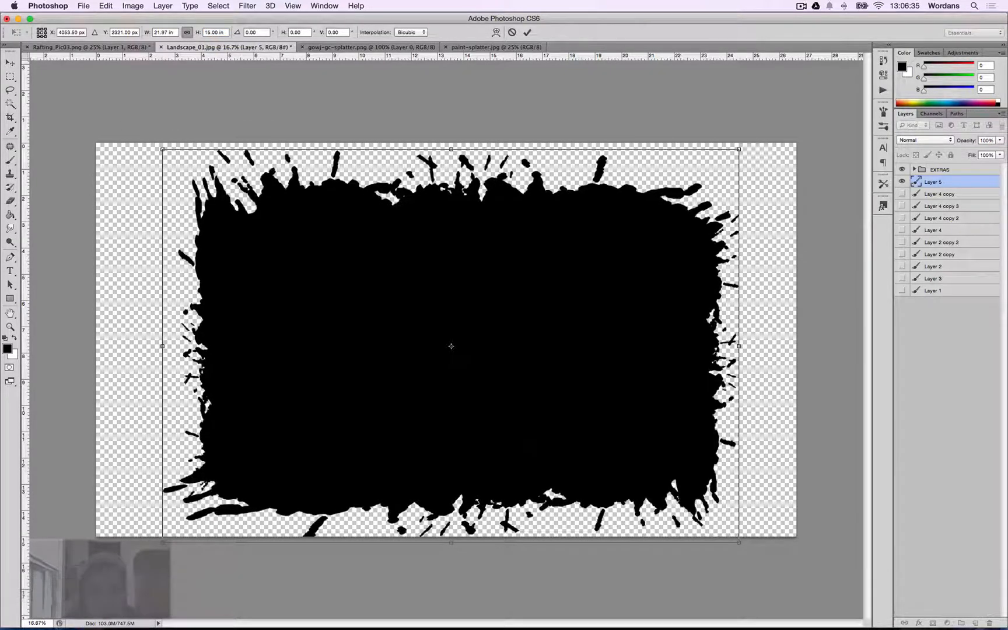
key(Return)
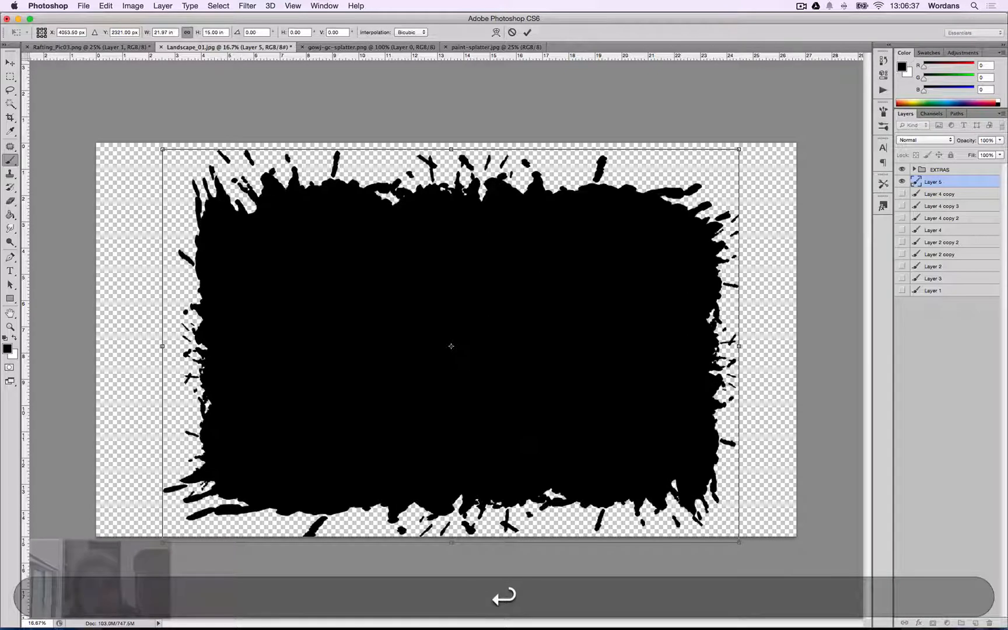
Select the whole canvas and align the frame layer to the vertical and horizontal centers, then deselect.
key(b)
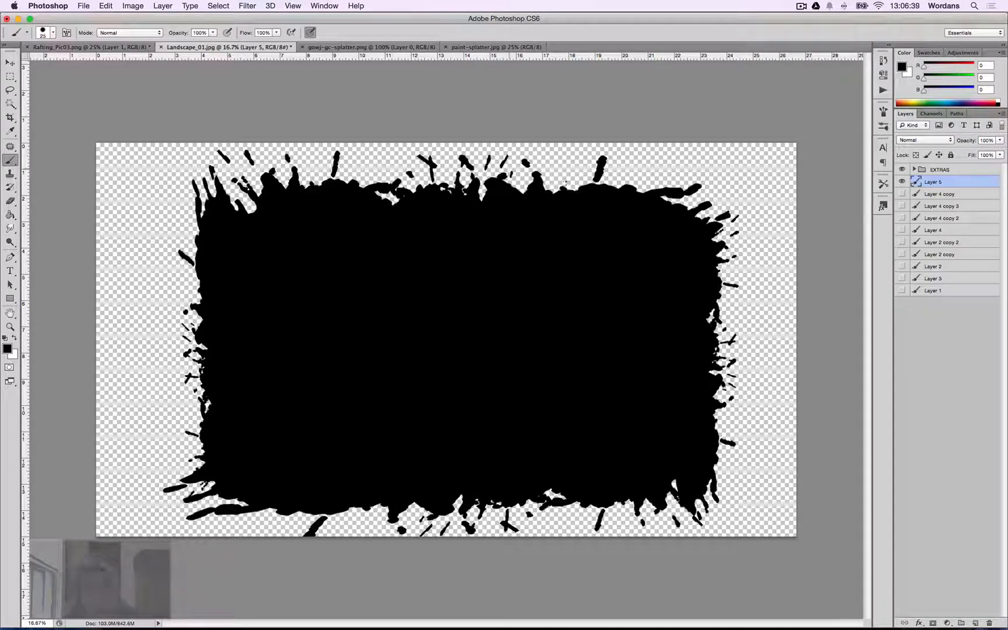
key(v)
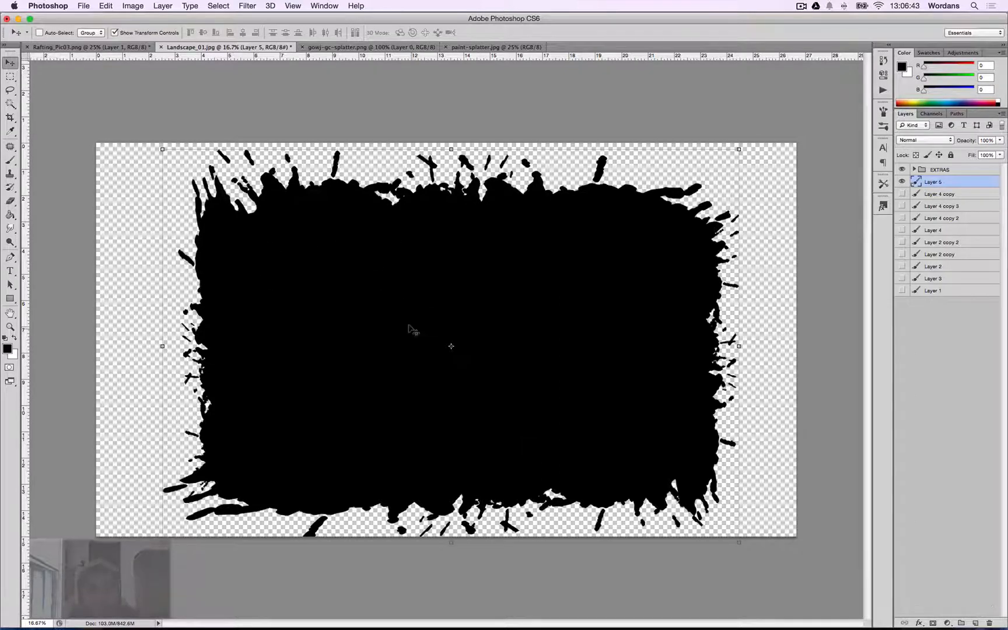
key(super+a)
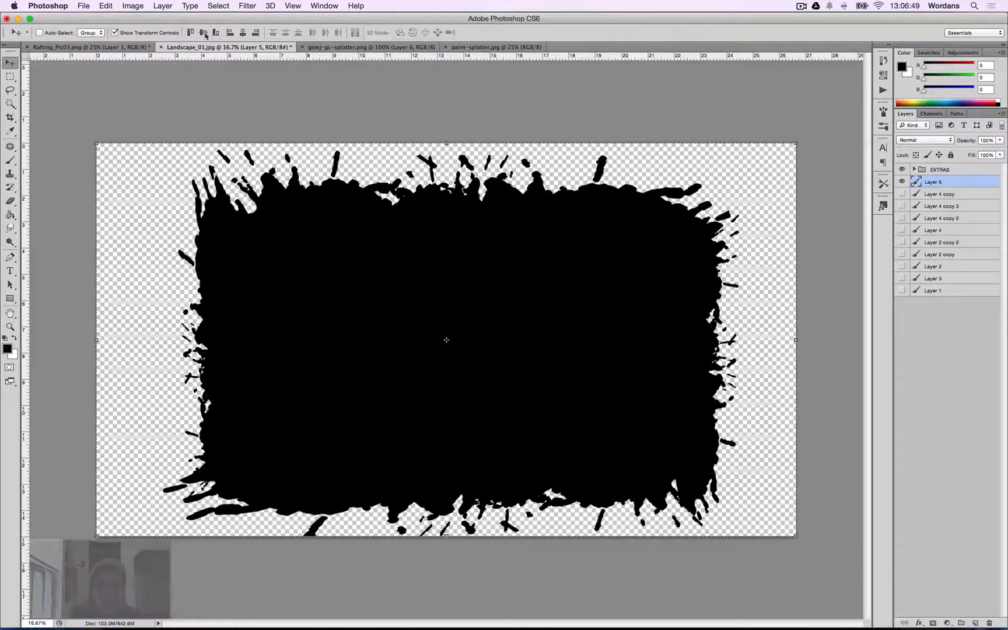
click(243, 33)
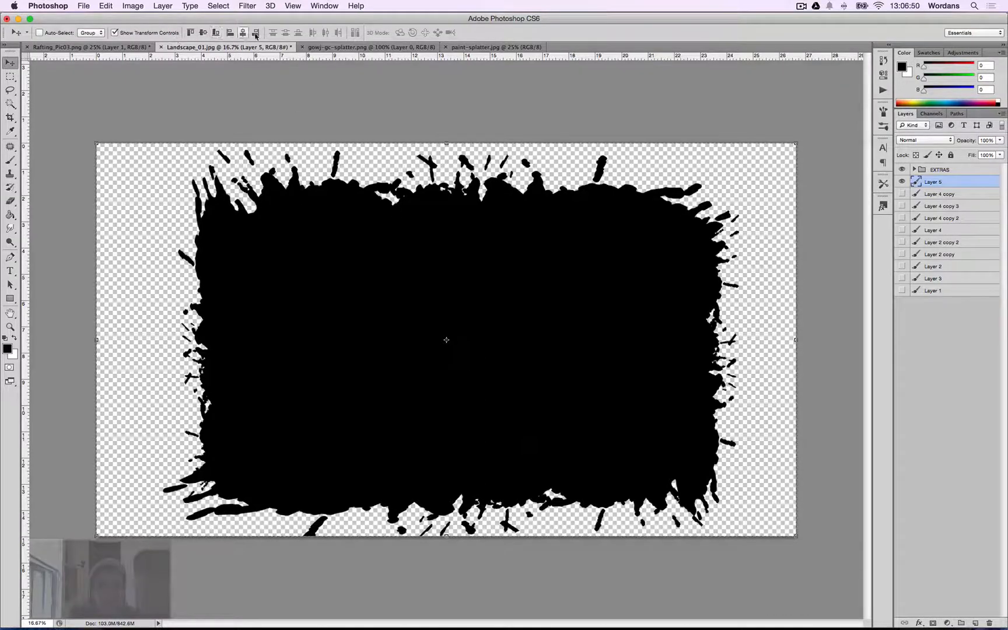
click(203, 34)
click(243, 34)
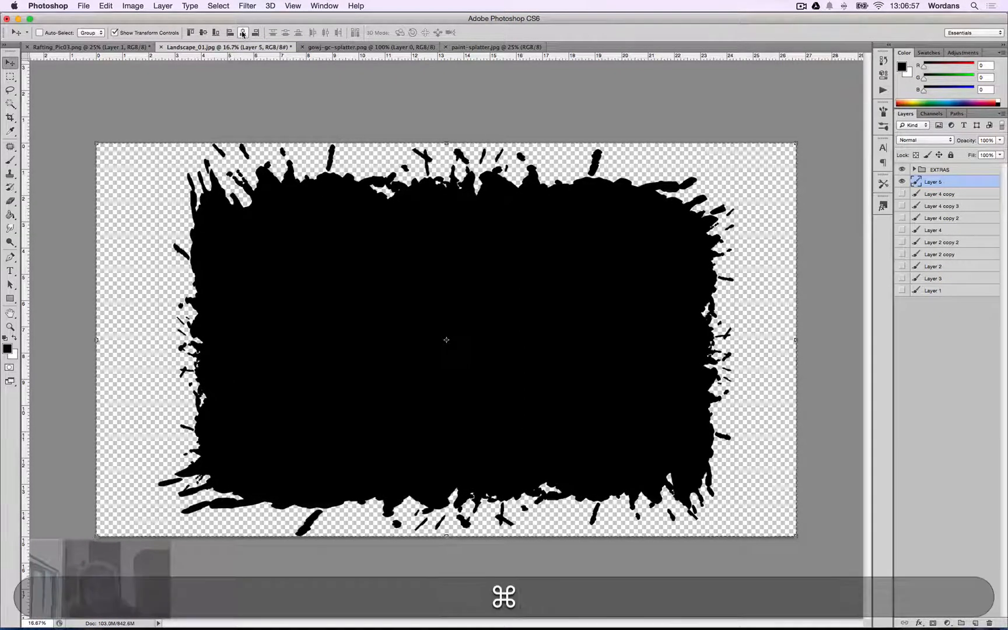
key(super+d)
Expand the EXTRAS group, show the bg landscape layer and duplicate it.
click(918, 173)
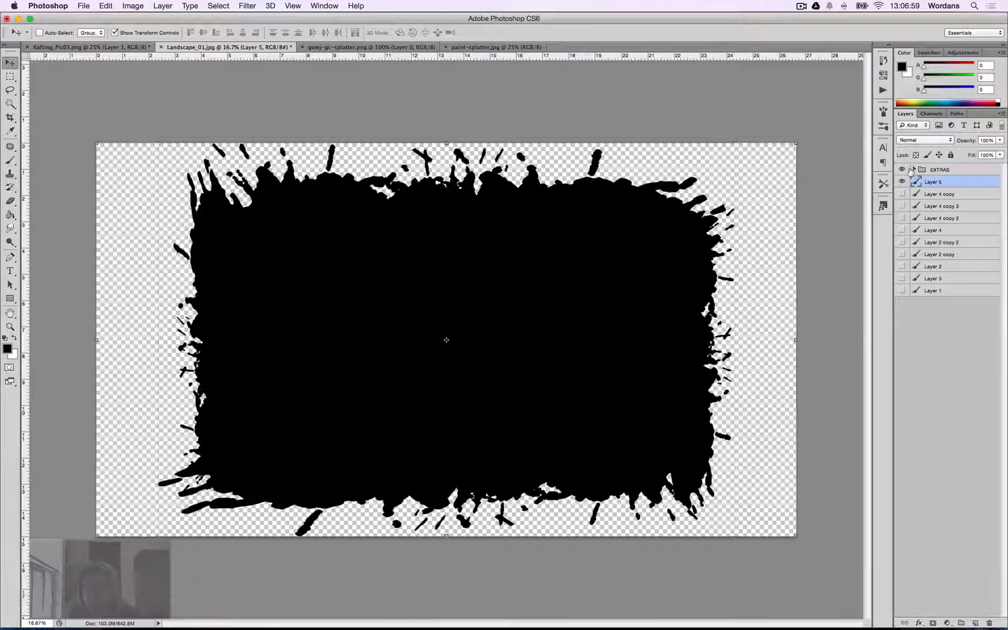
click(914, 169)
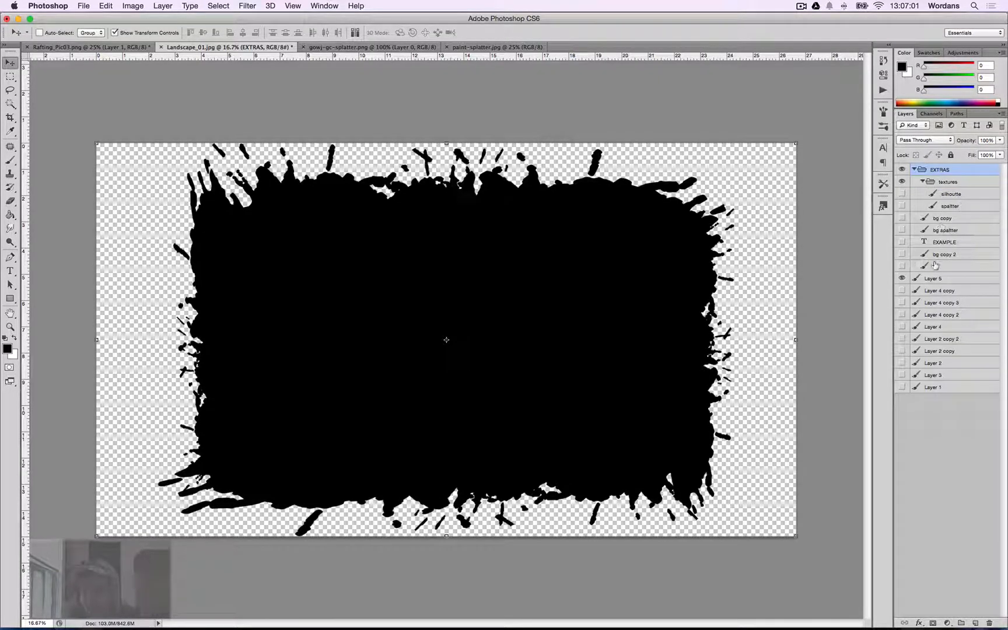
click(902, 267)
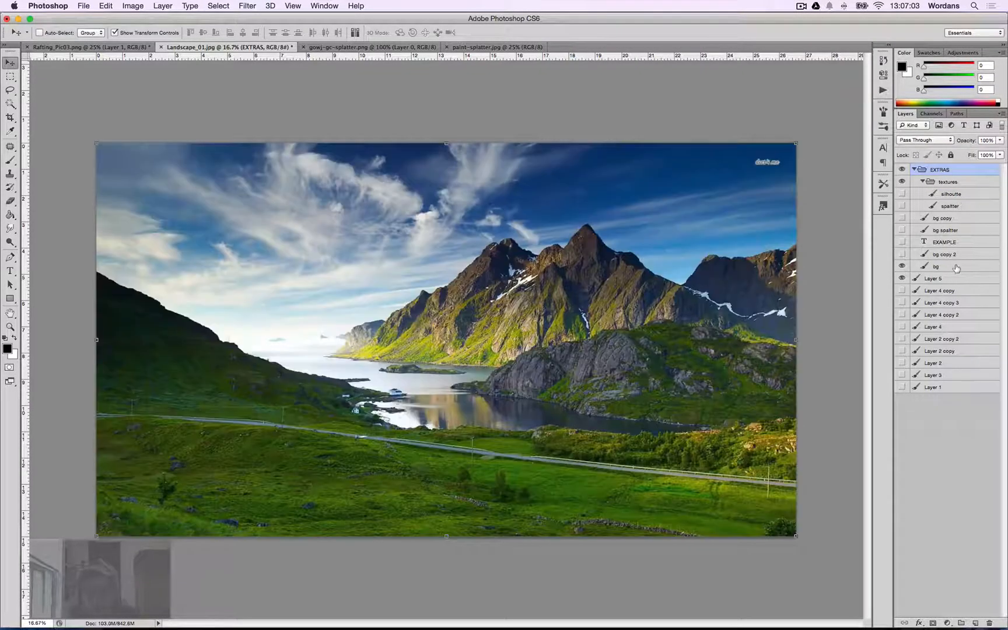
click(957, 268)
key(super+j)
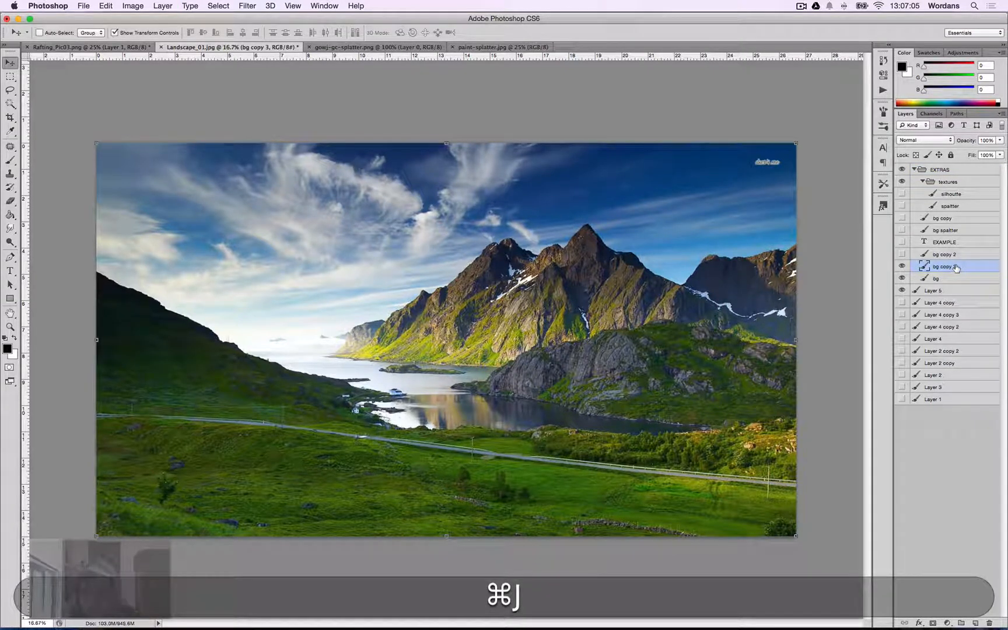
Load the frame layer's shape as a selection, invert it, and delete the outside area from the landscape copy.
click(931, 290)
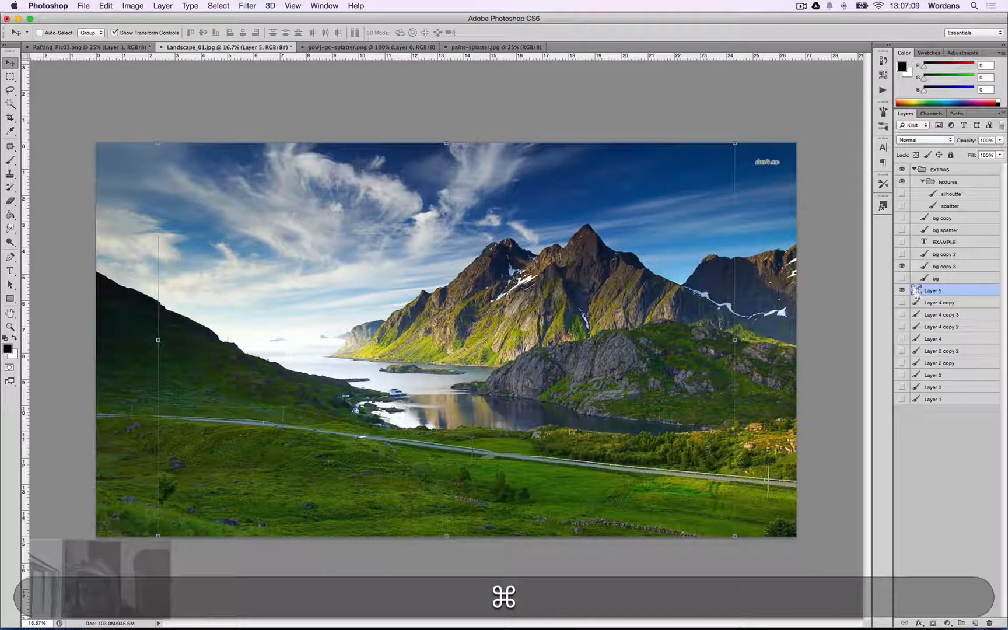
super+click(916, 290)
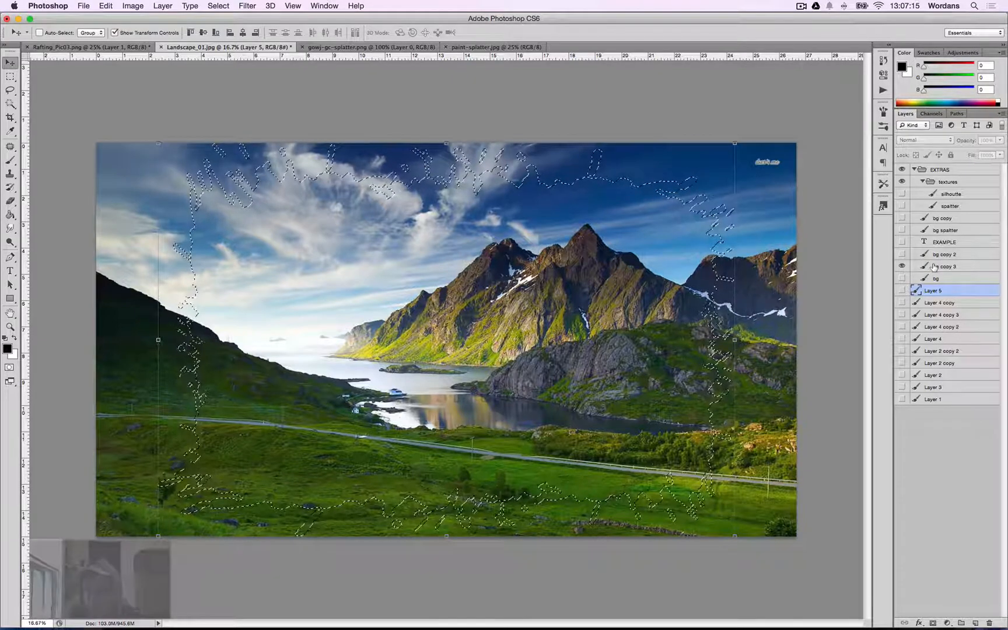
click(934, 266)
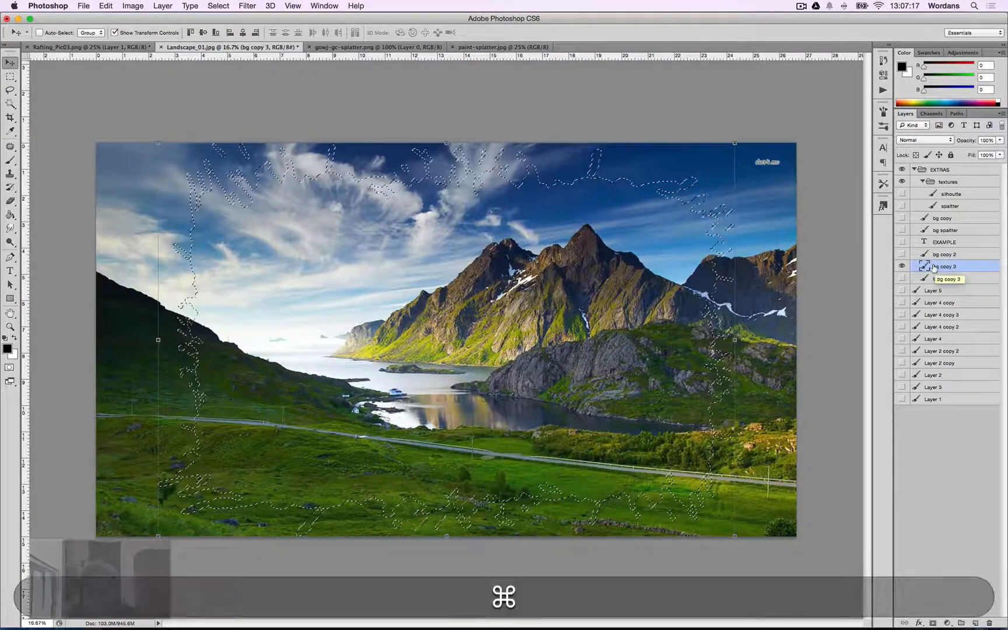
key(shift+super+i)
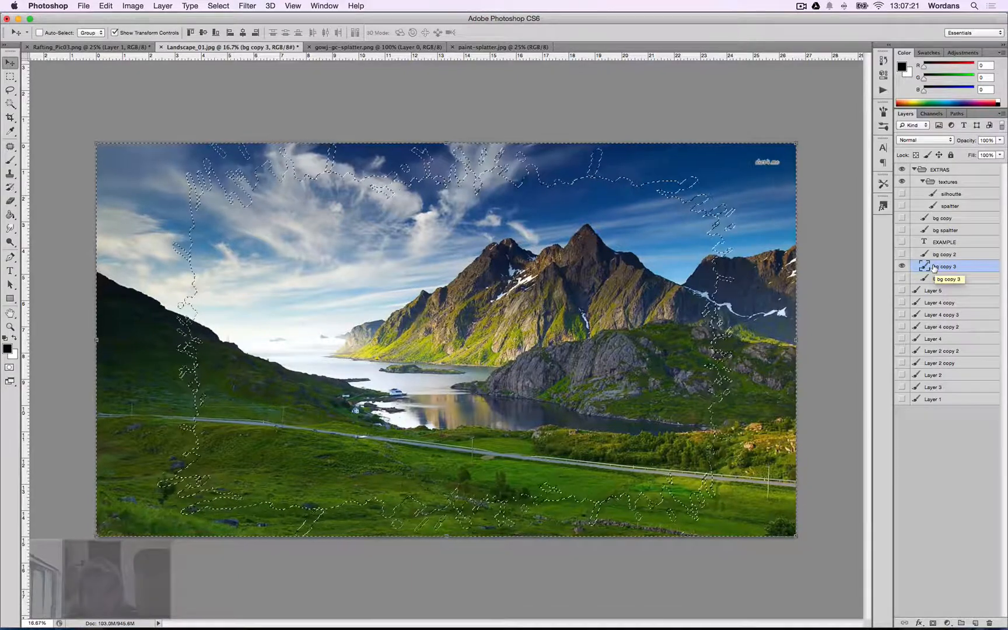
key(BackSpace)
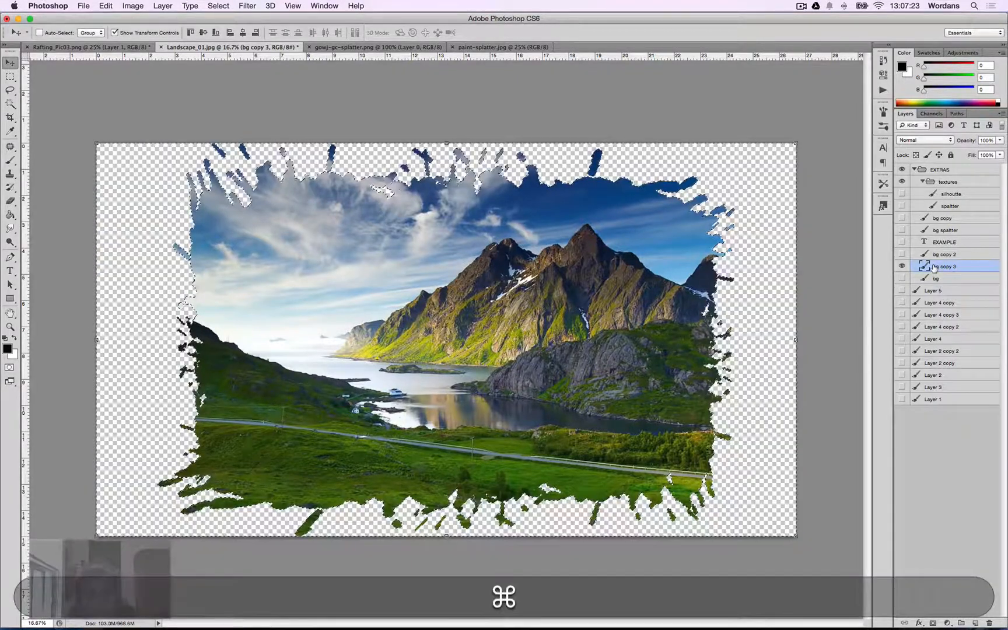
key(super+d)
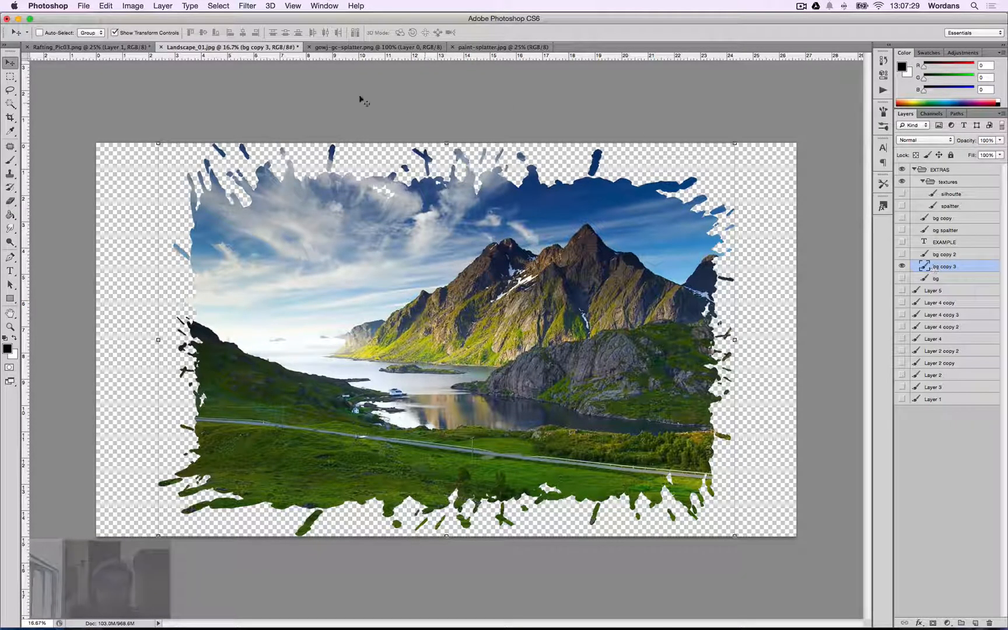
Trim the canvas down to the framed landscape's edges.
click(127, 6)
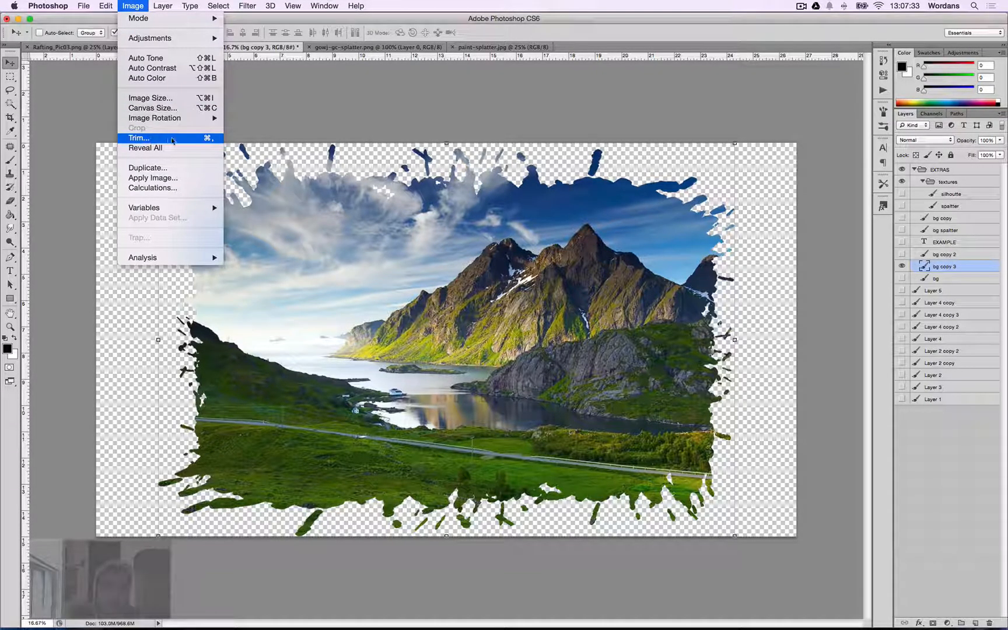
click(386, 122)
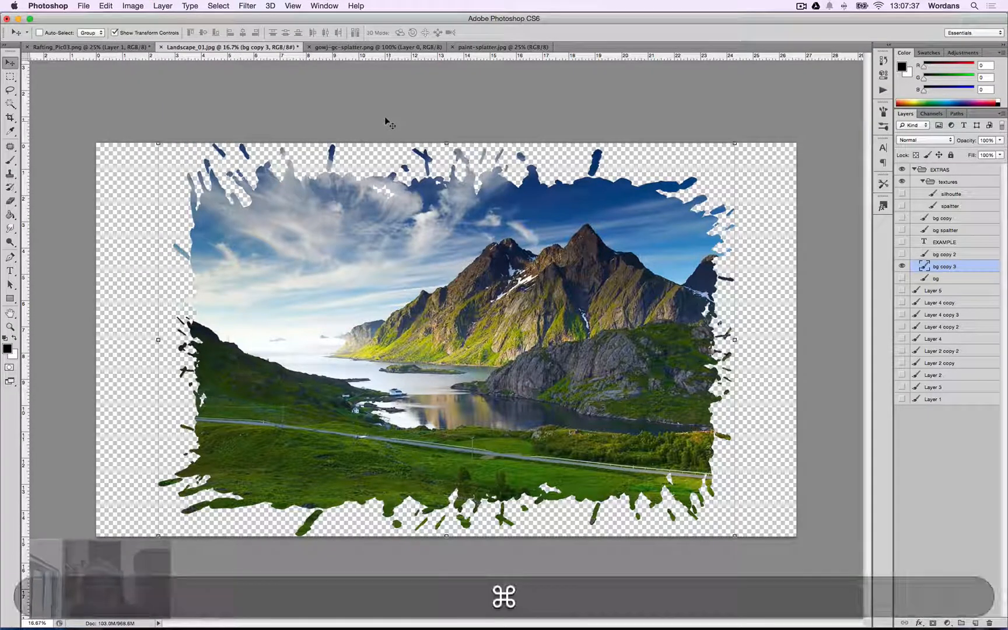
key(super+comma)
key(super+Return)
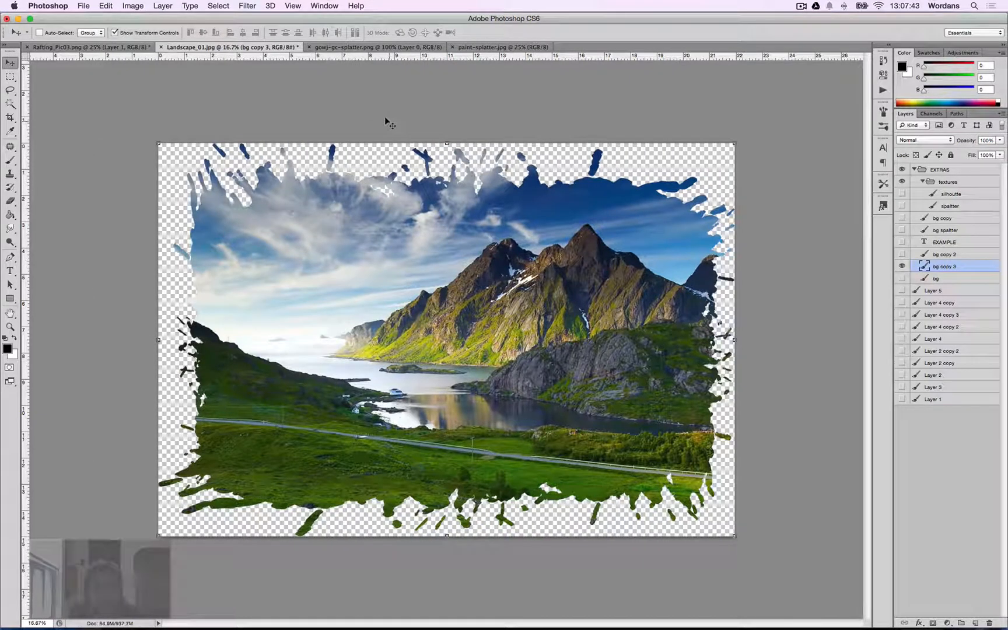
Switch to Chrome and close the splatter and landscape reference image tabs.
key(super+Tab)
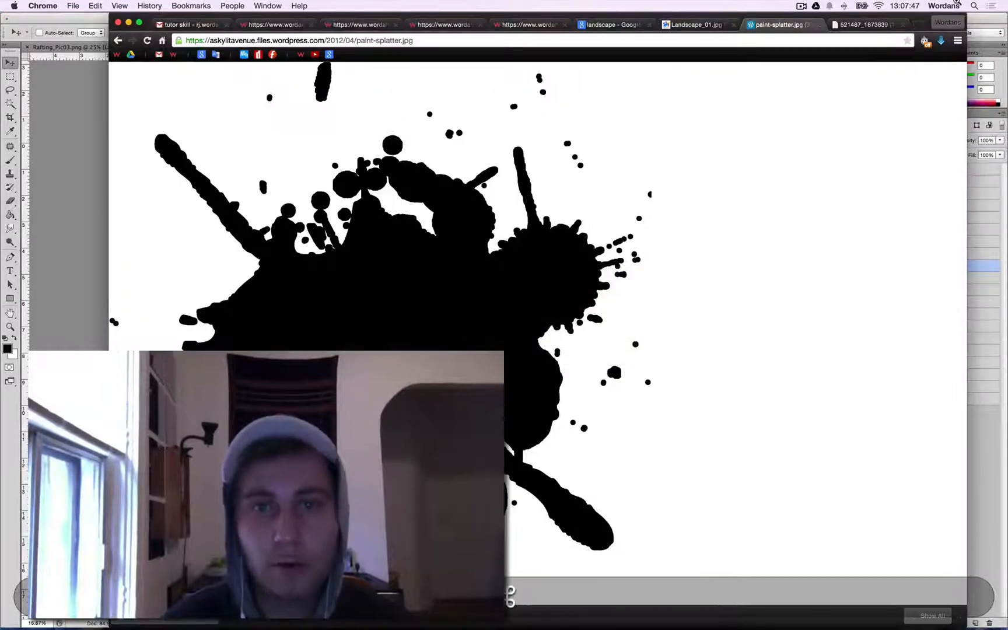
key(super+w)
key(ctrl+Down)
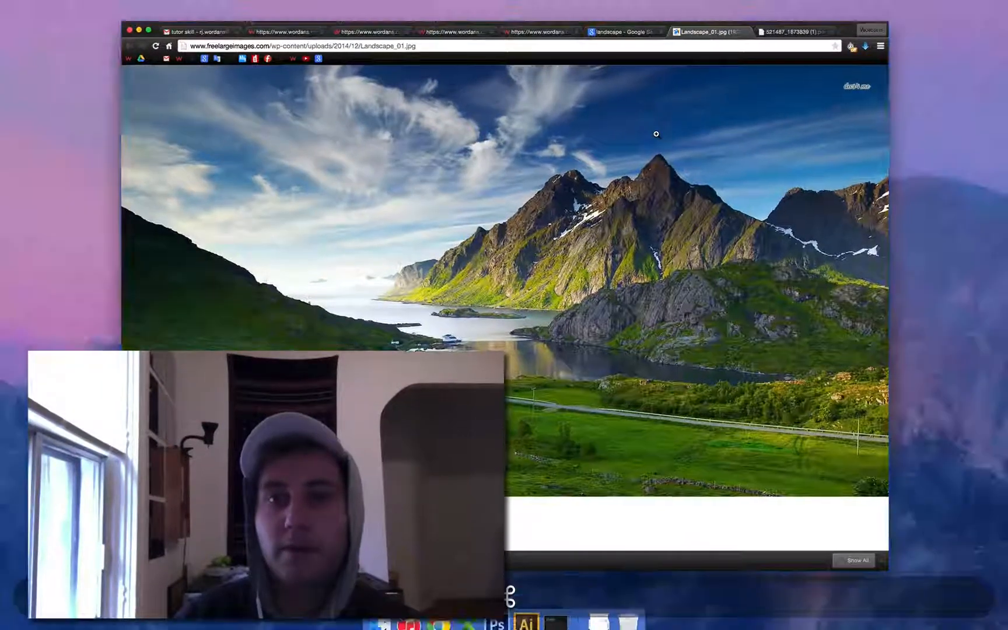
click(656, 134)
key(super+w)
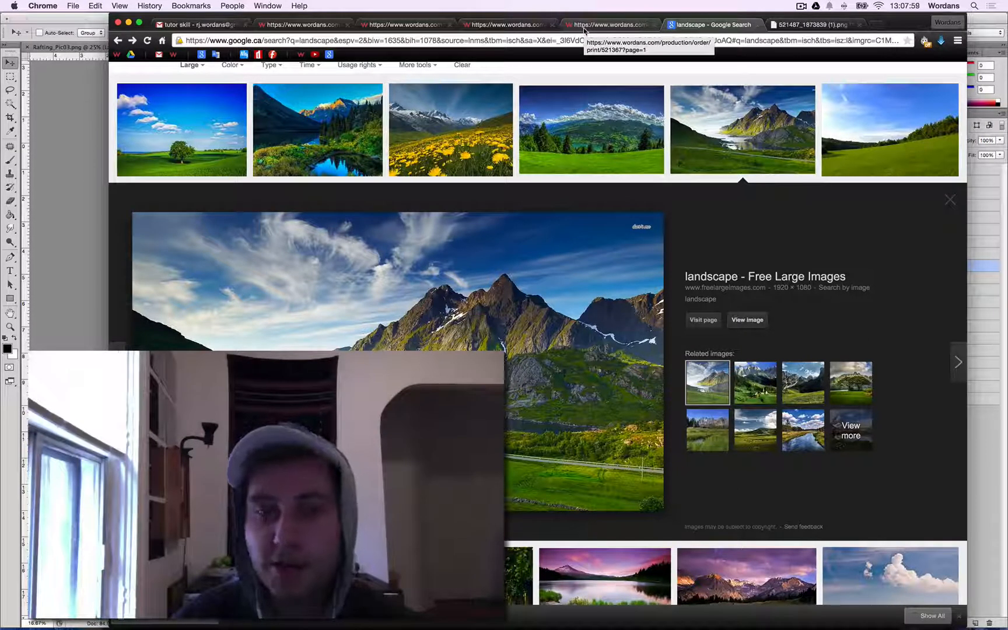
key(super+2)
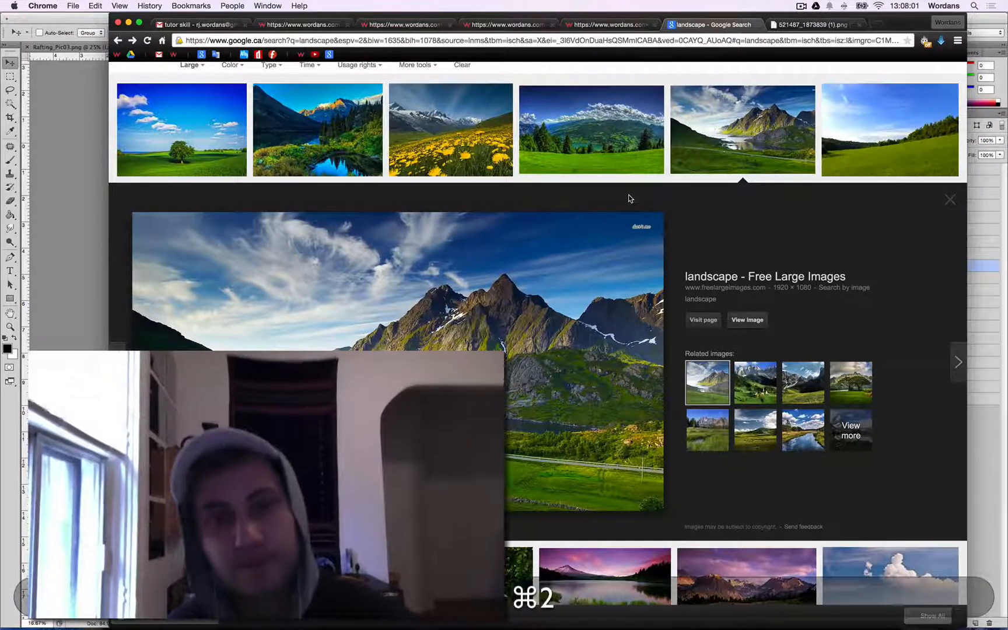